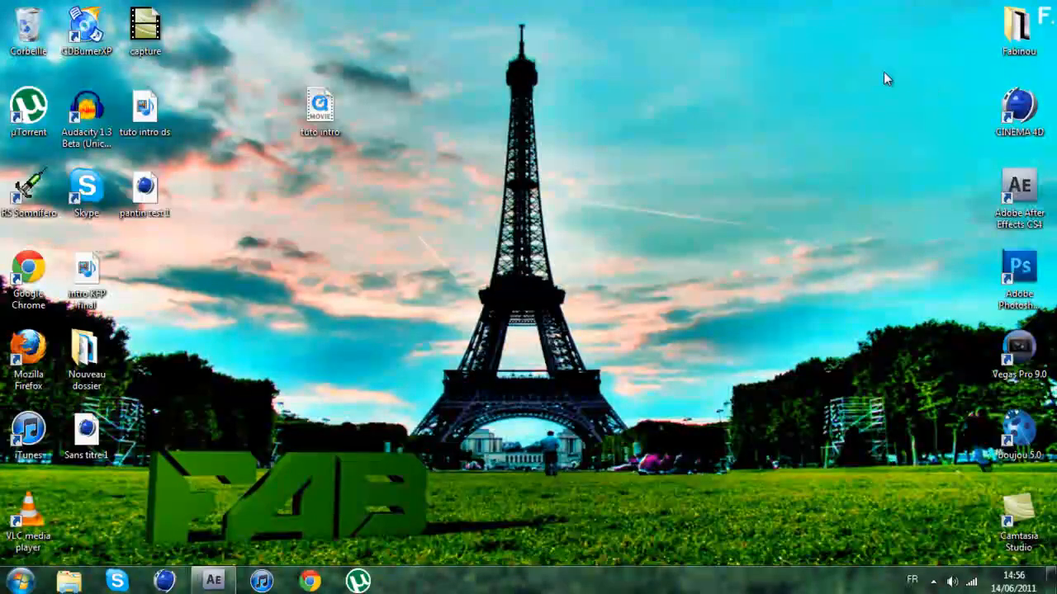
- Look through the Intro & Tuto & GFX folder and its Action Essentials 2 Disk 1 subfolder, and close the file browser
double_click(1017, 28)
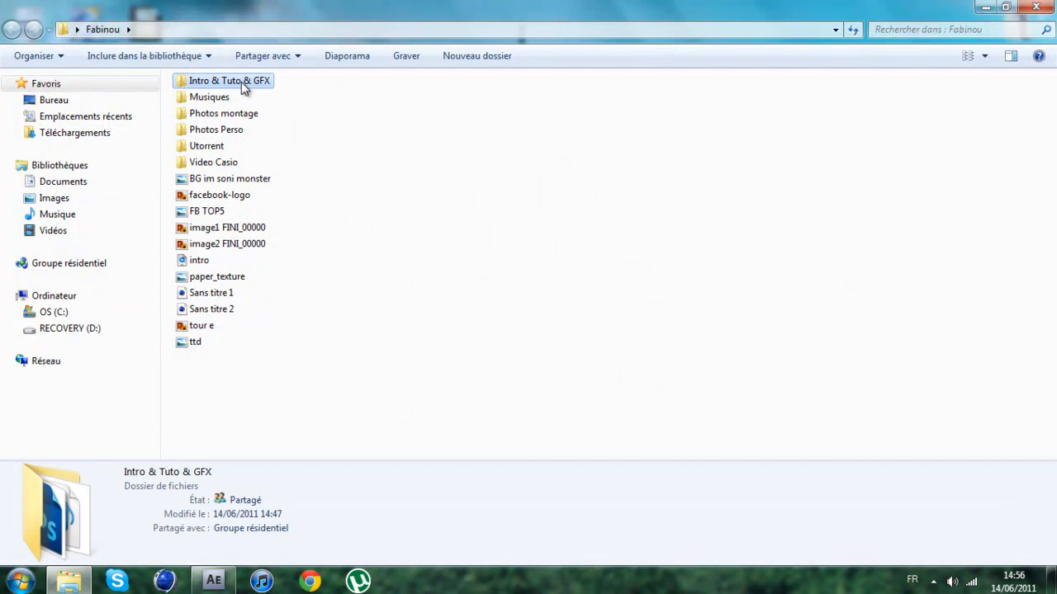
double_click(242, 83)
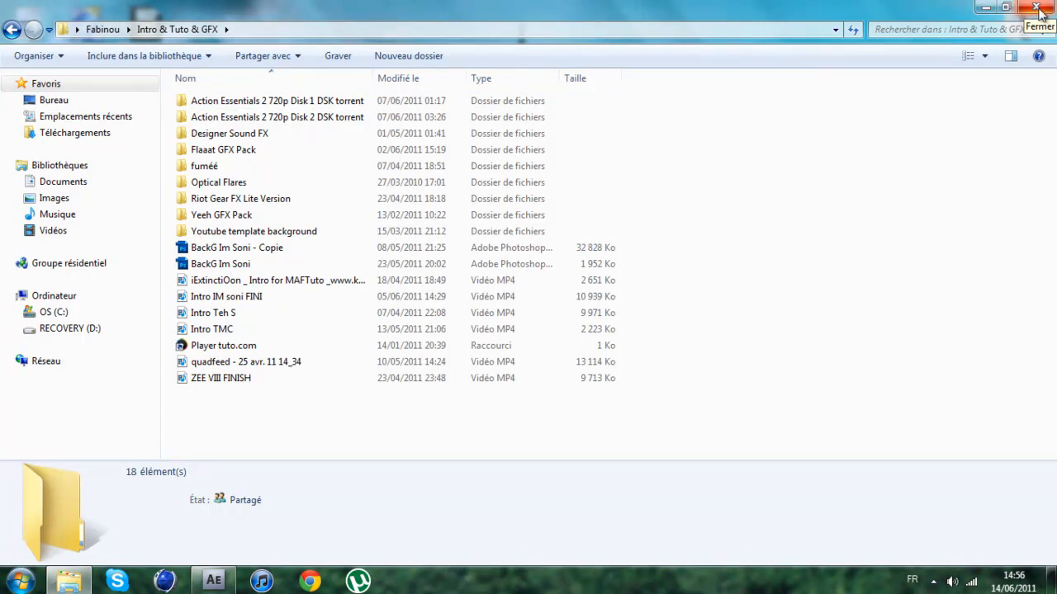
double_click(245, 101)
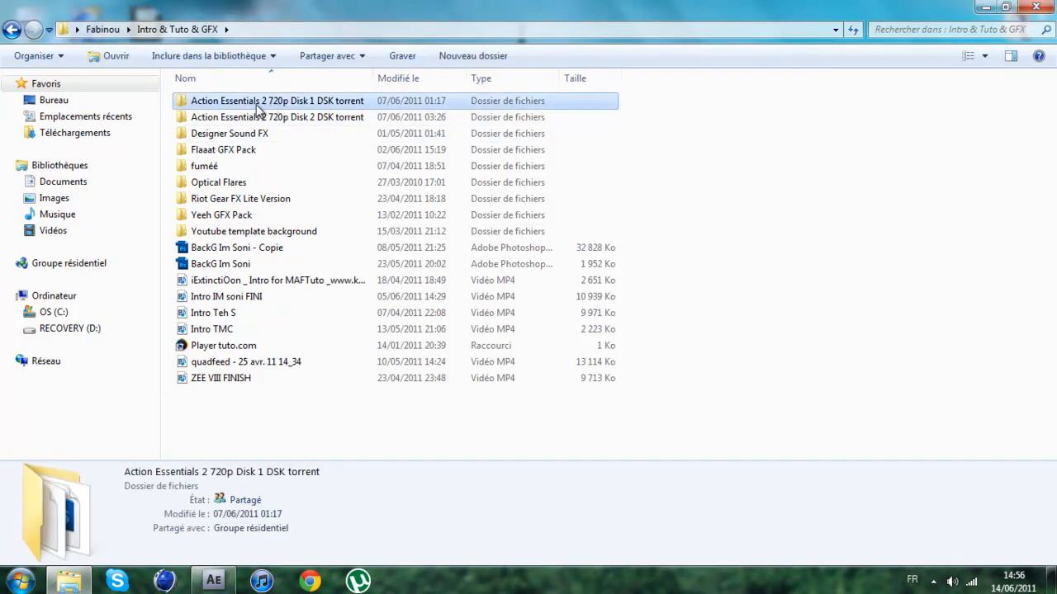
click(12, 30)
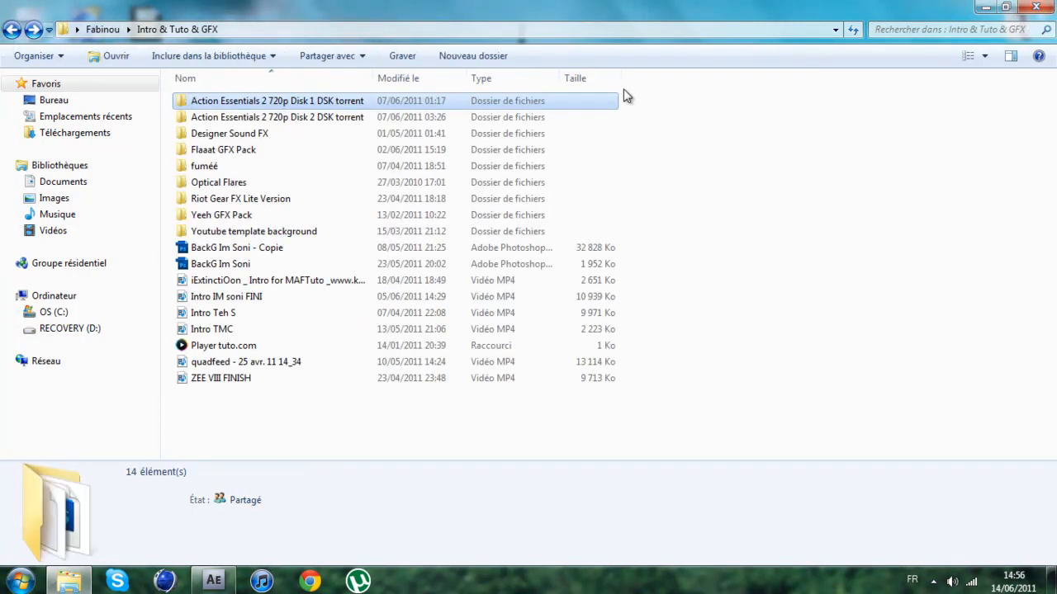
click(1042, 8)
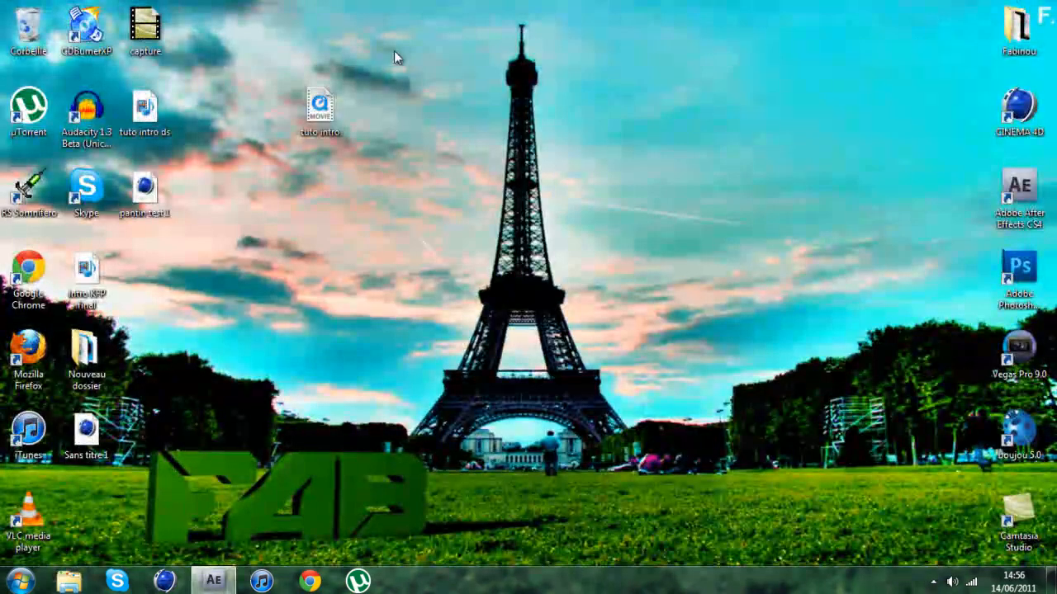
- Switch to After Effects, import the tuto intro movie from the desktop into the project and maximize the program window
click(210, 582)
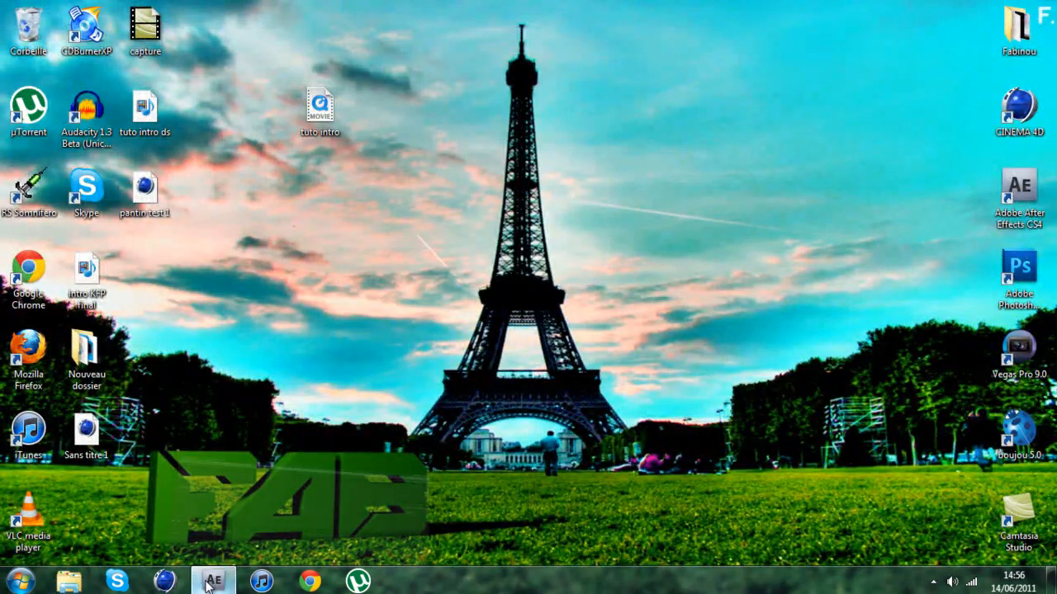
drag(349, 5, 521, 30)
drag(318, 108, 400, 269)
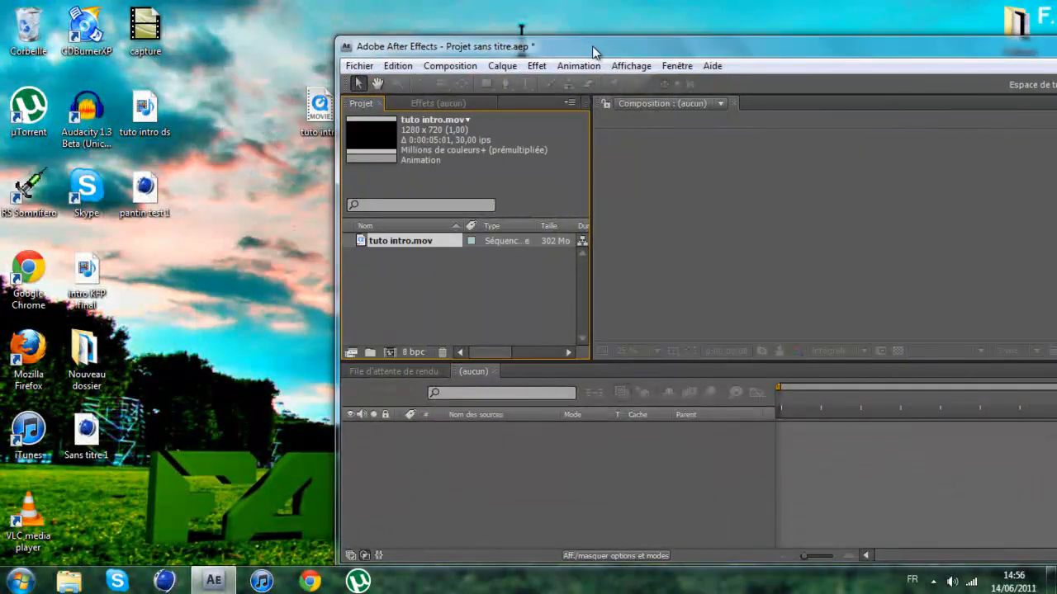
double_click(592, 45)
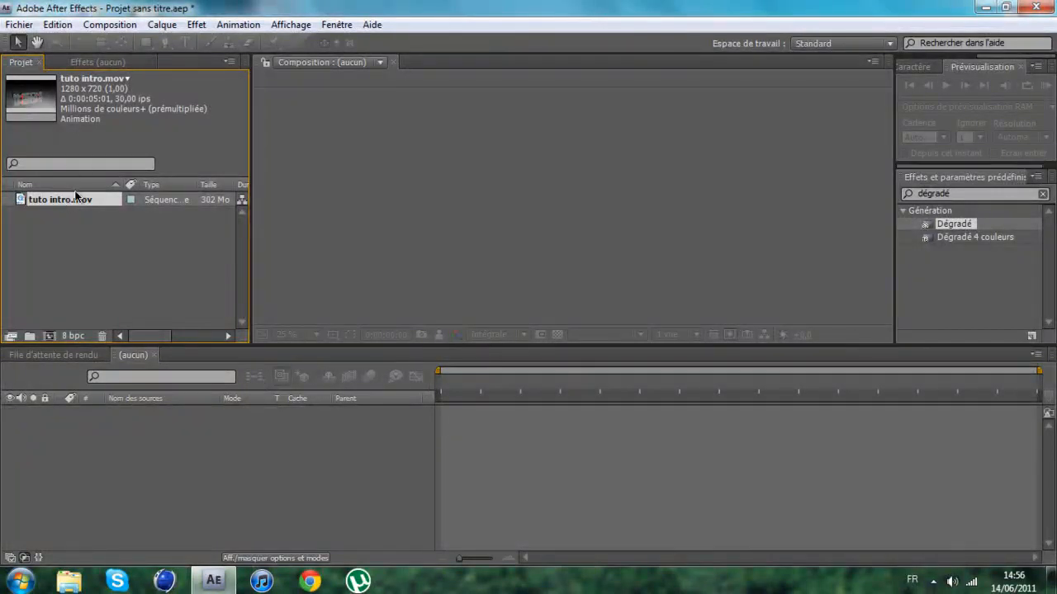
- Create a composition from tuto intro.mov and scrub through its beginning with the preview fitted up to 100%
drag(56, 336, 50, 336)
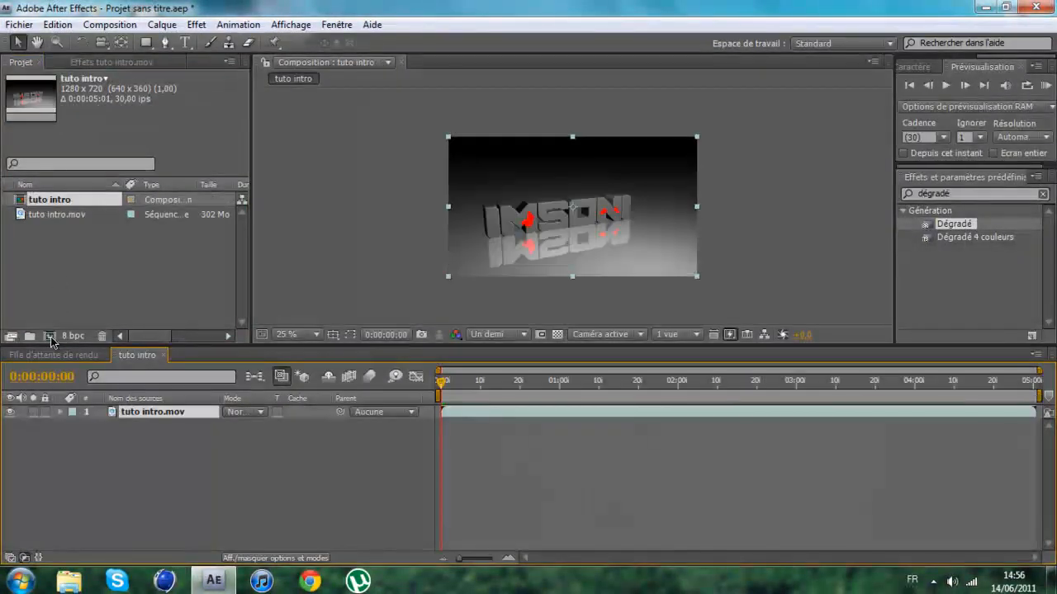
click(310, 339)
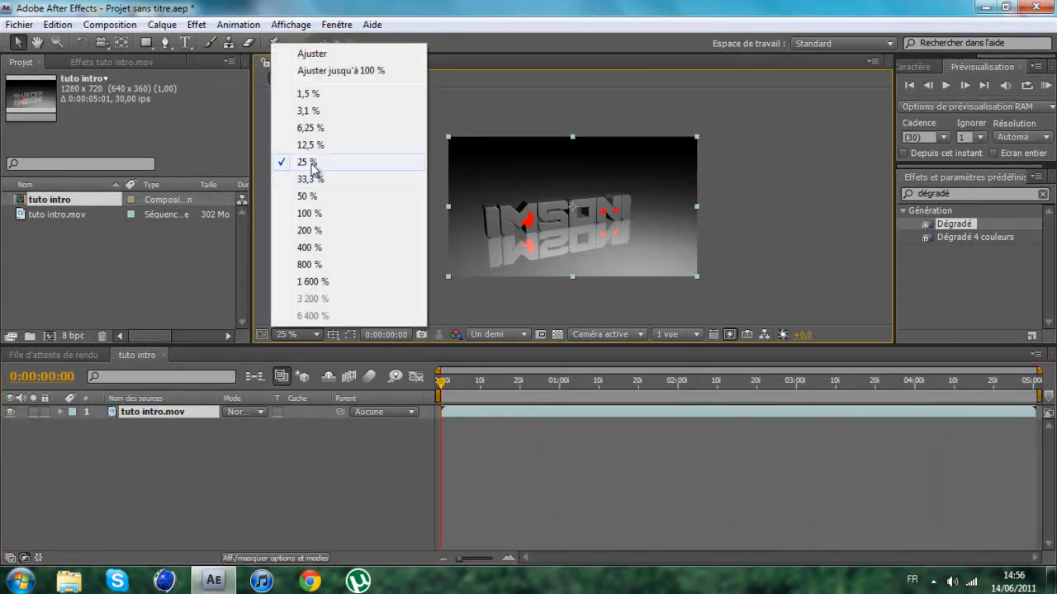
click(310, 72)
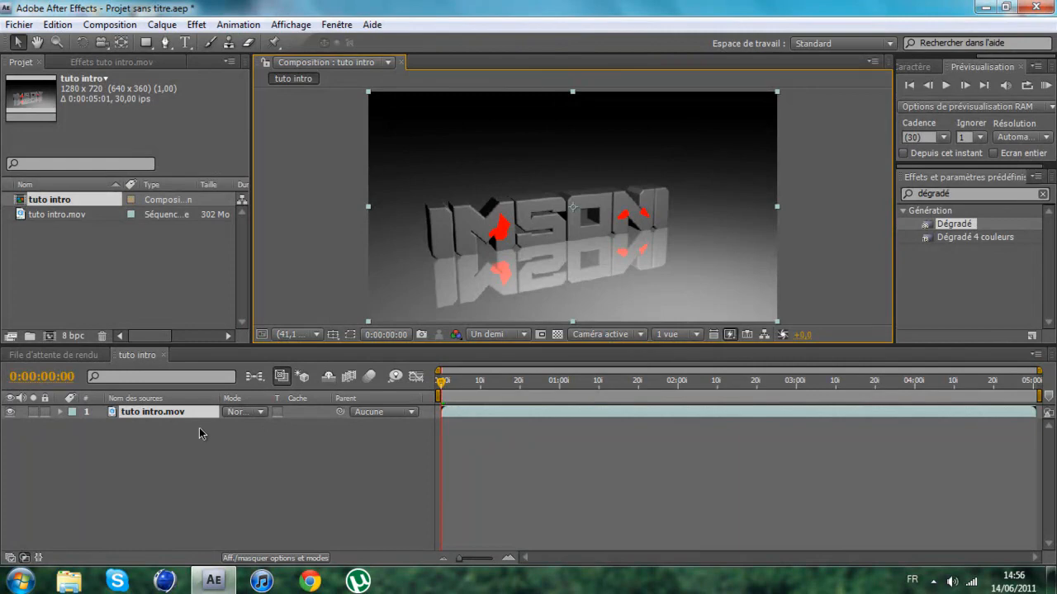
click(456, 384)
drag(518, 381, 420, 397)
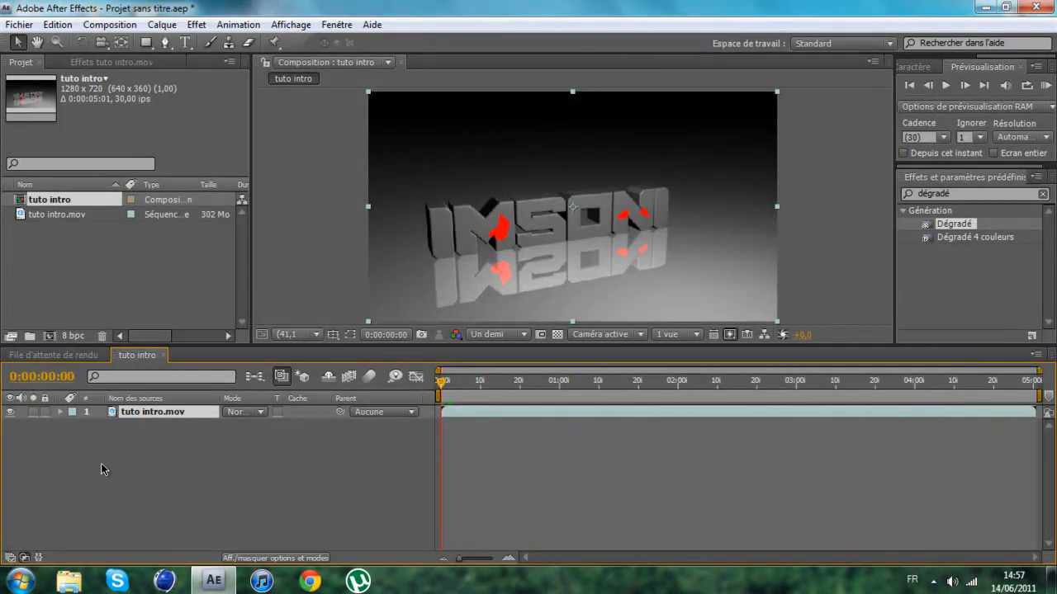
- Add a 1280 × 720 px black solid layer and apply the Dégradé effect to it
right_click(150, 453)
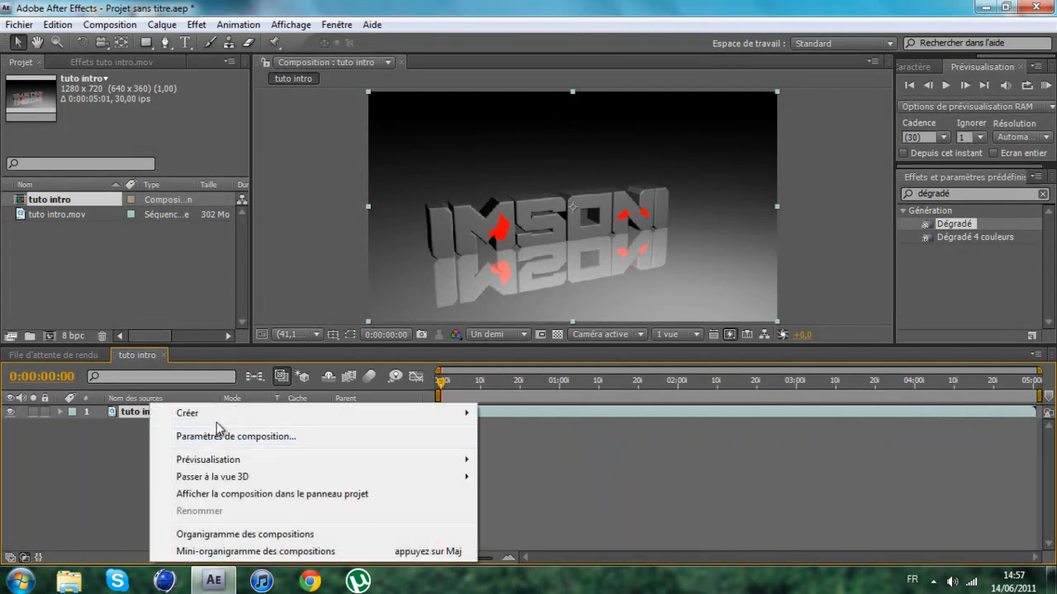
right_click(112, 456)
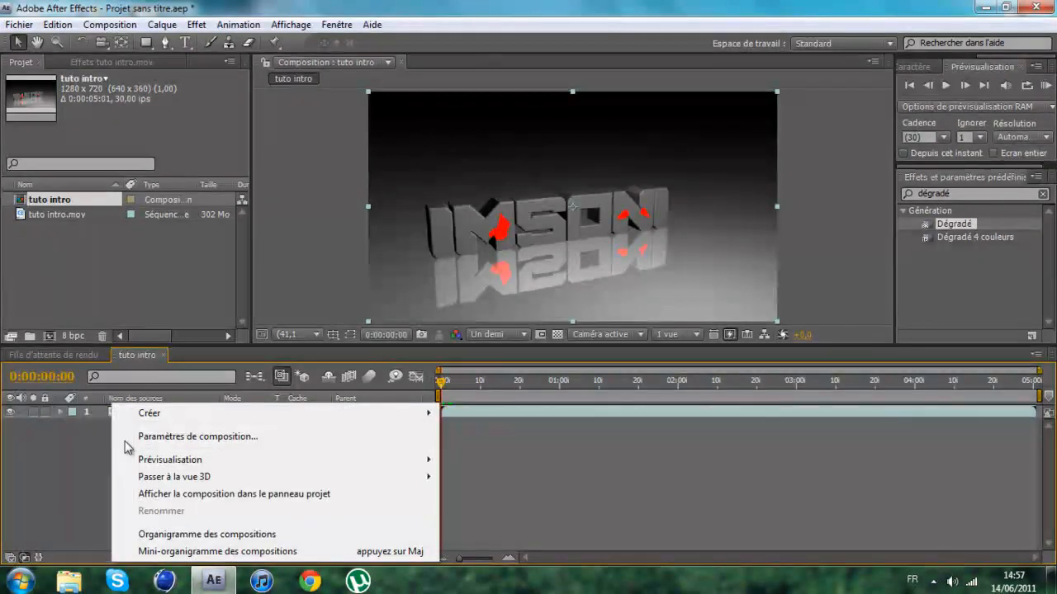
mouse_move(151, 414)
click(477, 451)
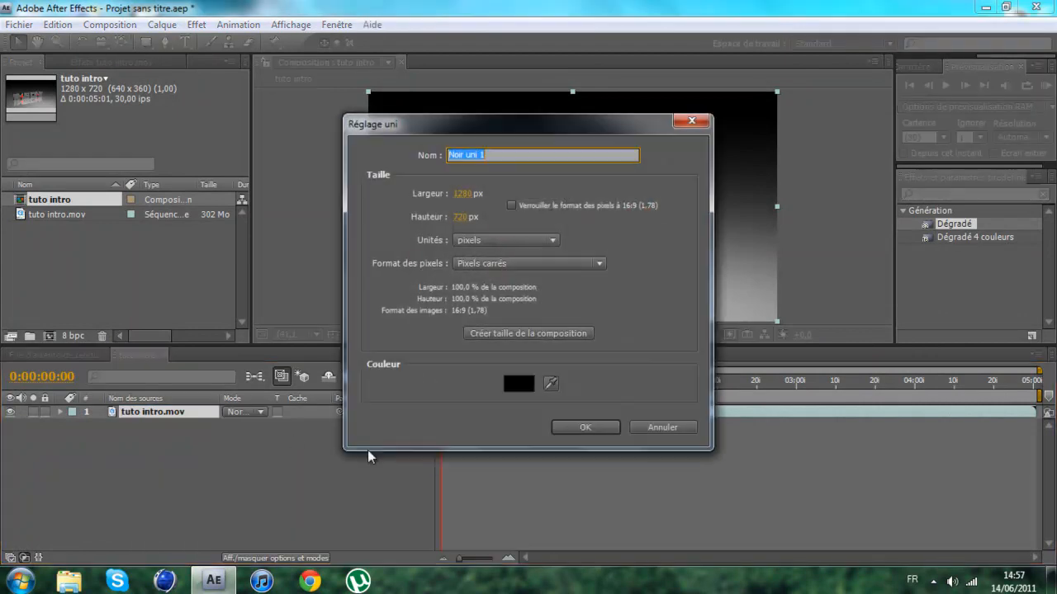
click(581, 426)
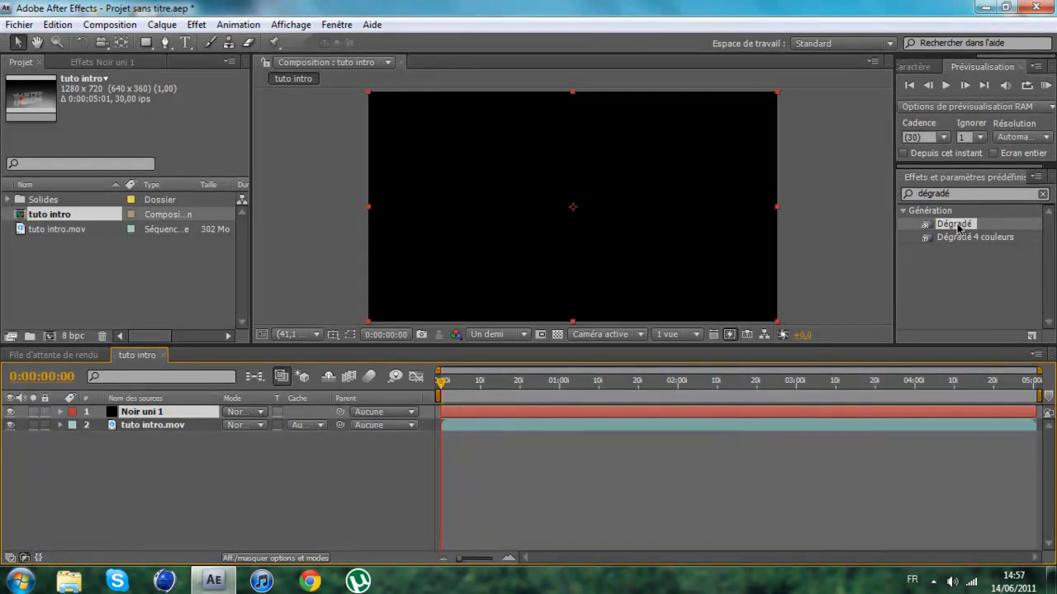
drag(958, 232, 157, 412)
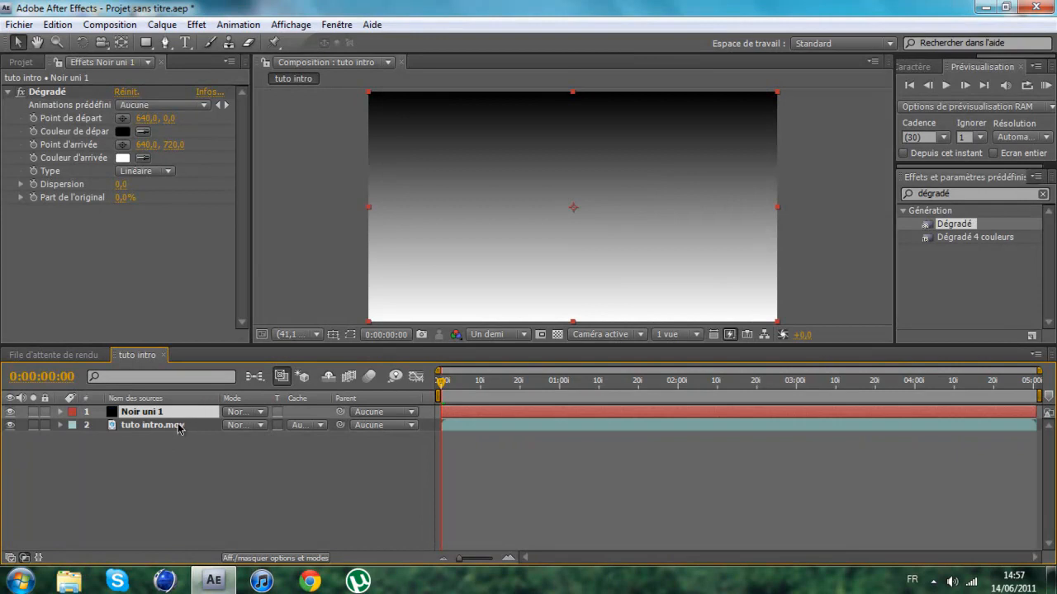
- Move the tuto intro.mov layer above the black solid and set its blending mode to Add
drag(167, 425, 164, 413)
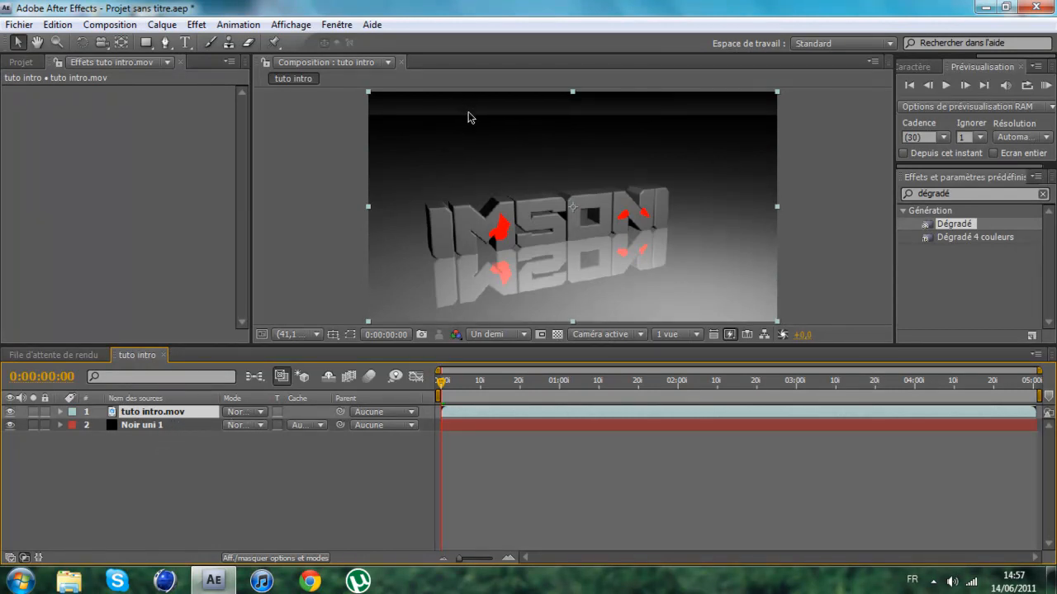
click(262, 413)
click(309, 228)
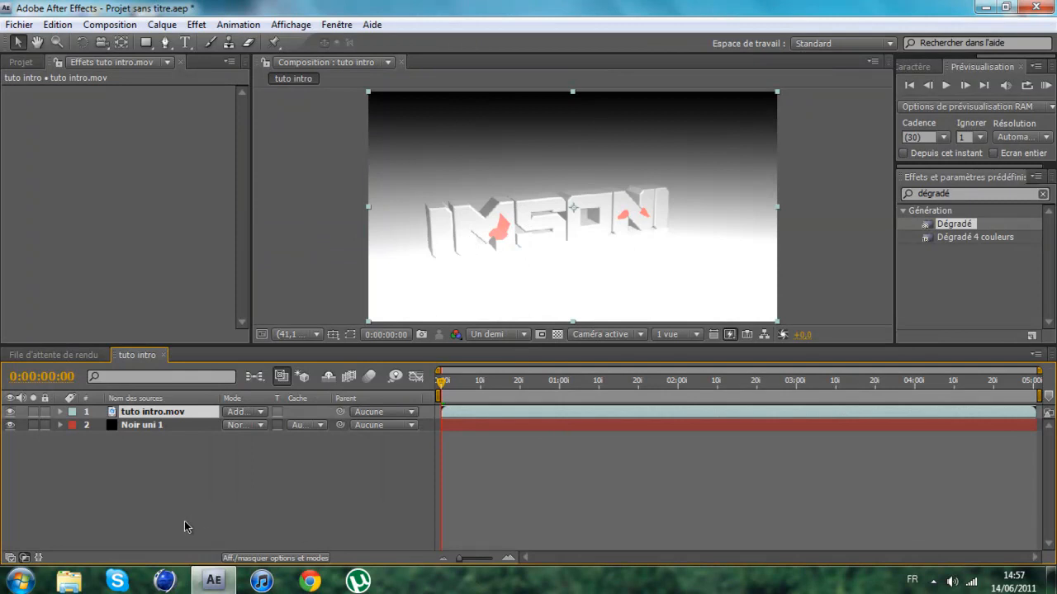
- Set the solid's gradient type to Radial and its start colour to dark red
click(169, 425)
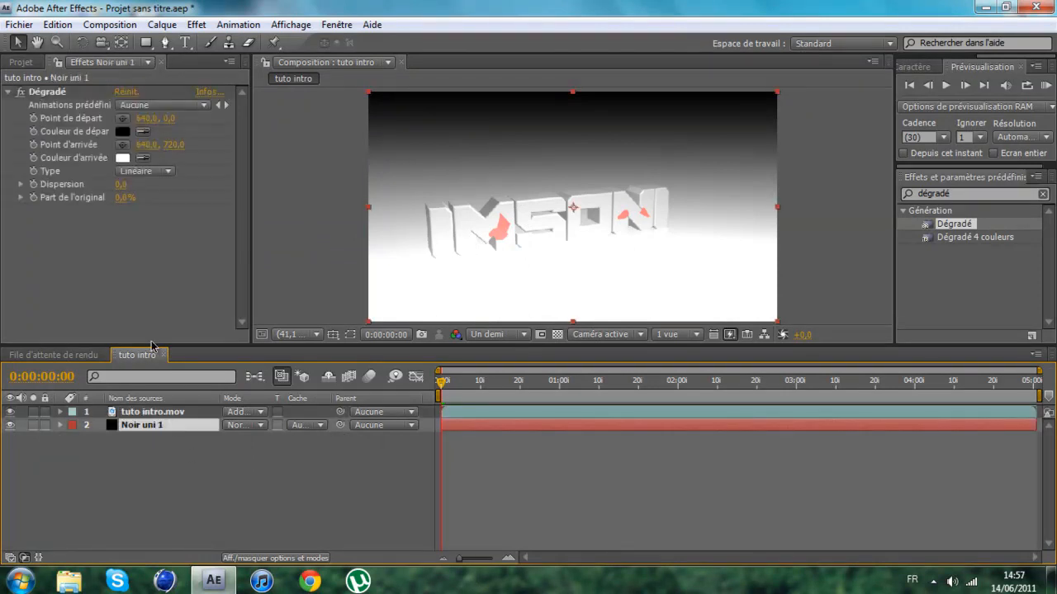
click(168, 172)
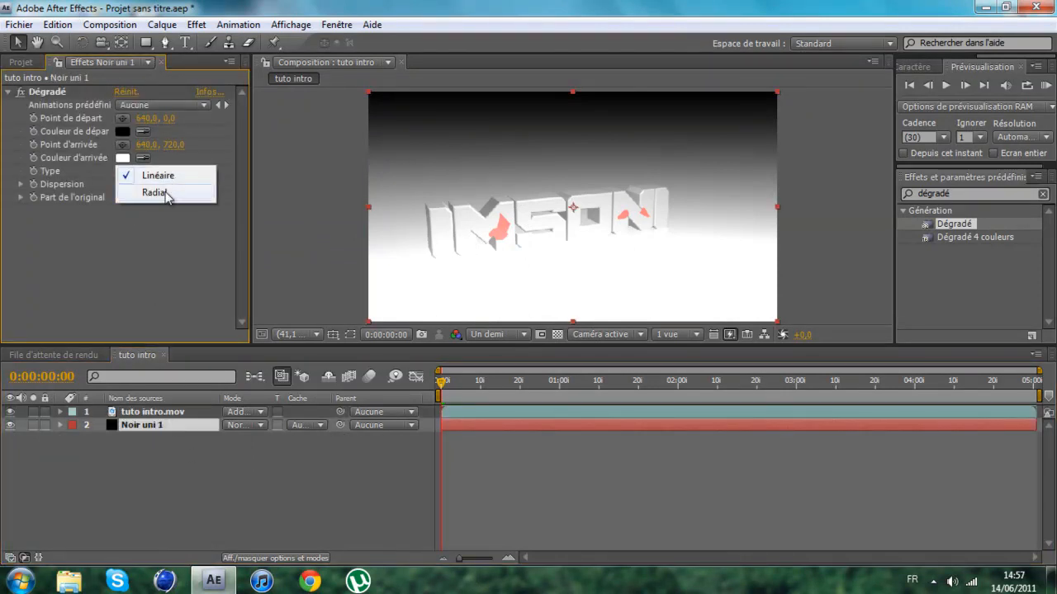
click(166, 193)
click(122, 132)
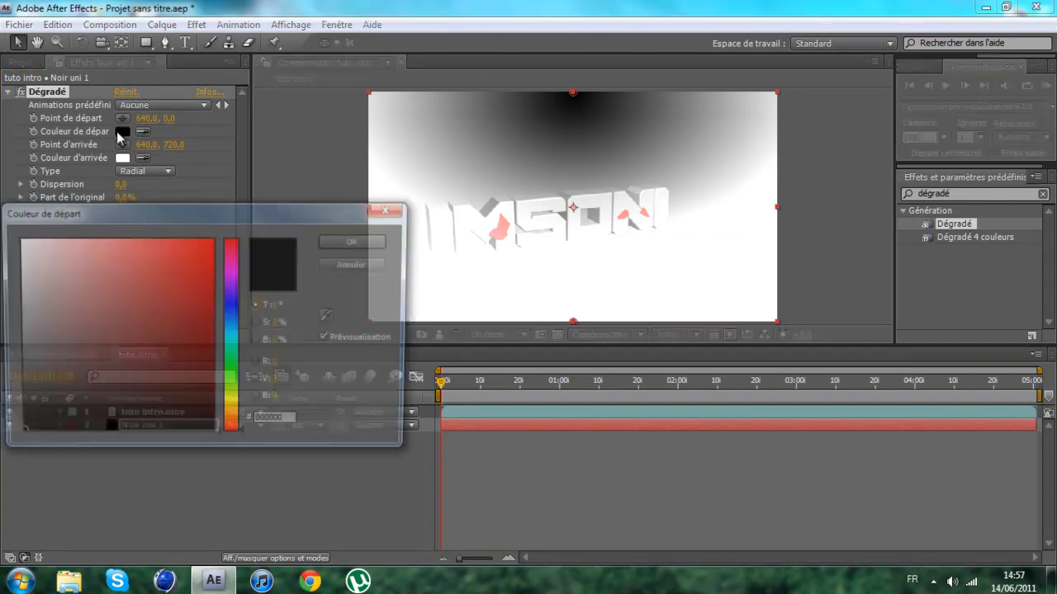
drag(169, 248, 252, 362)
click(355, 241)
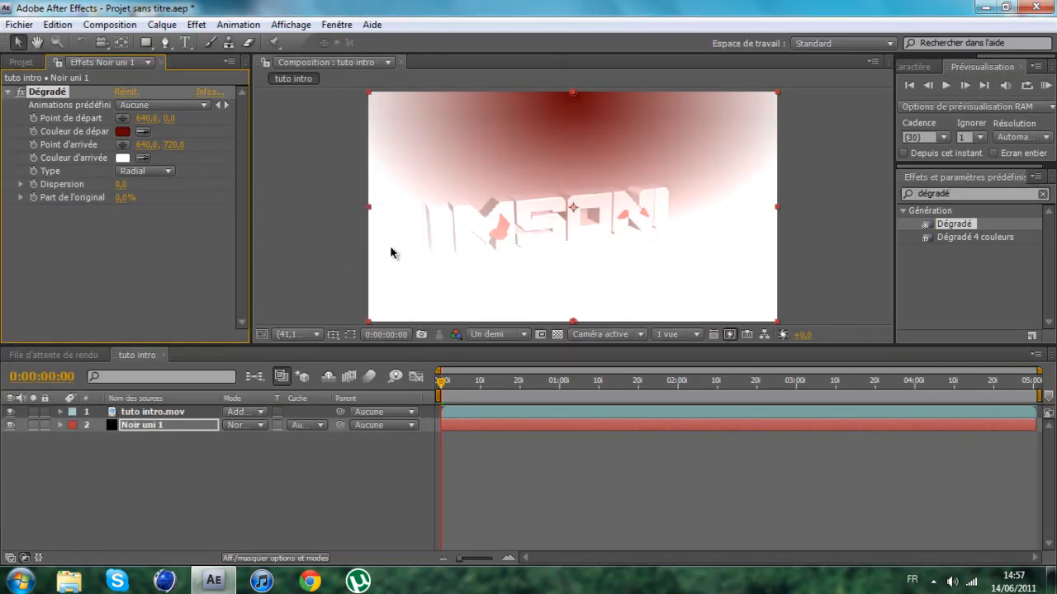
- Reposition the radial gradient's start point to about 640, -16 and its end point to about 3232, 1216
scroll(512, 264, down, 3)
scroll(571, 268, up, 1)
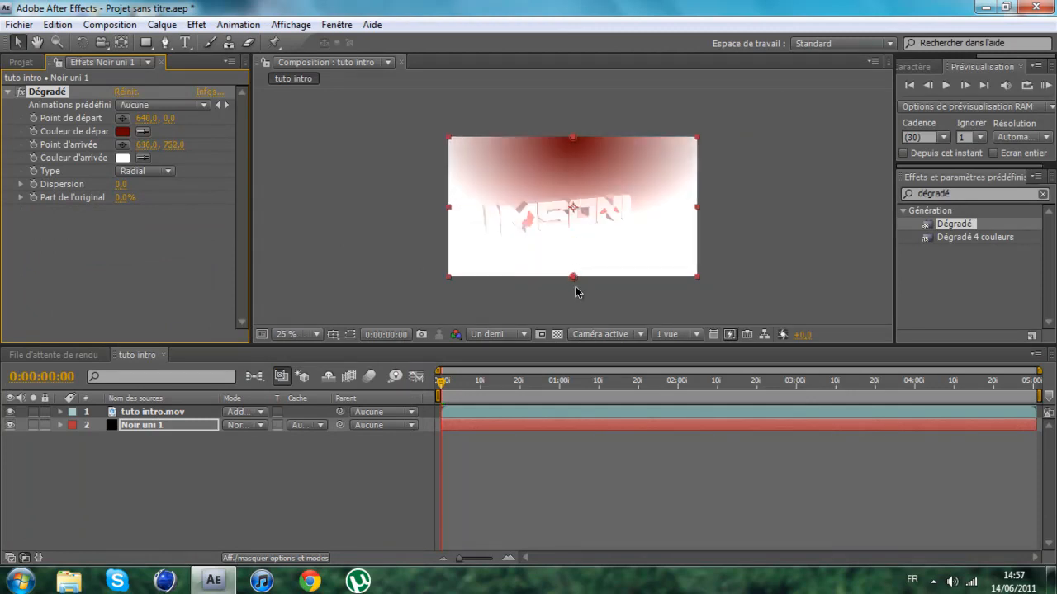
drag(577, 292, 311, 483)
drag(283, 422, 578, 425)
key(comma)
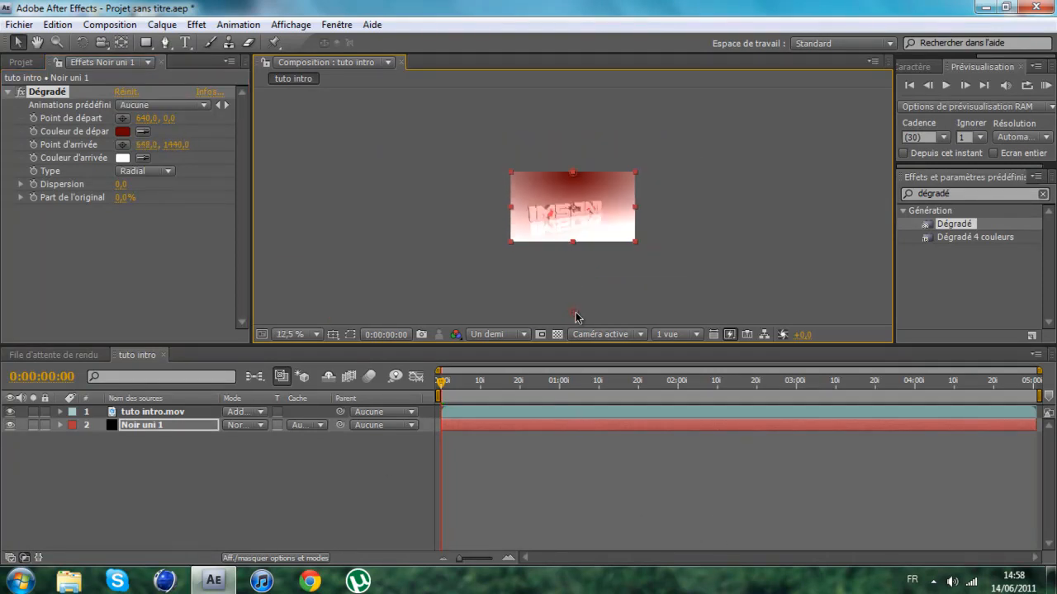
drag(576, 317, 560, 447)
drag(694, 405, 585, 321)
mouse_move(577, 172)
mouse_down()
mouse_move(578, 135)
mouse_move(577, 176)
mouse_up()
drag(586, 323, 825, 290)
scroll(584, 267, up, 2)
scroll(584, 267, down, 1)
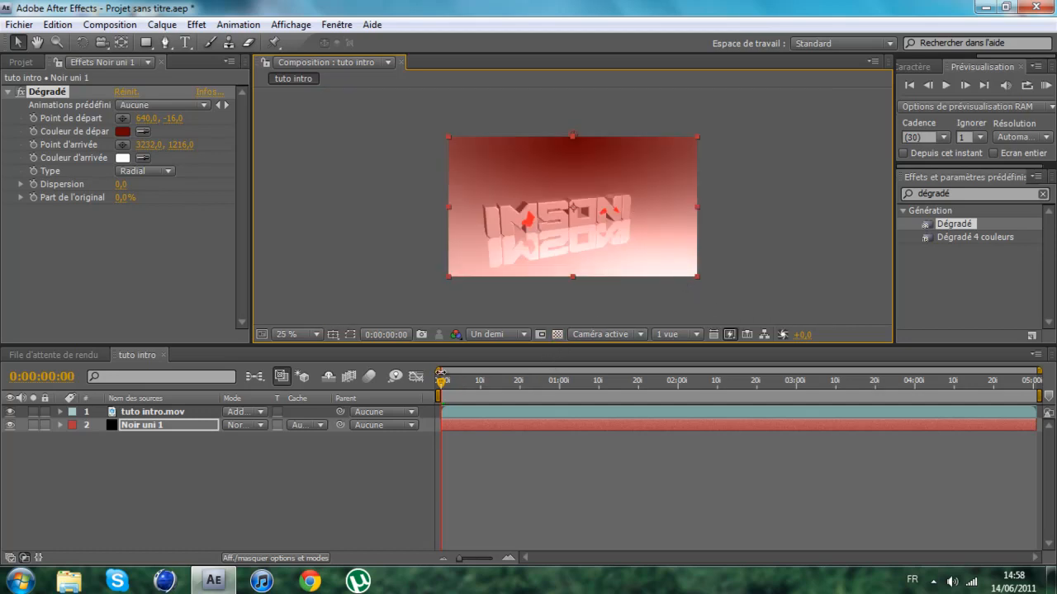
- Preview the animation over the red gradient, replaying the shattering of the text from about frame 12
key(space)
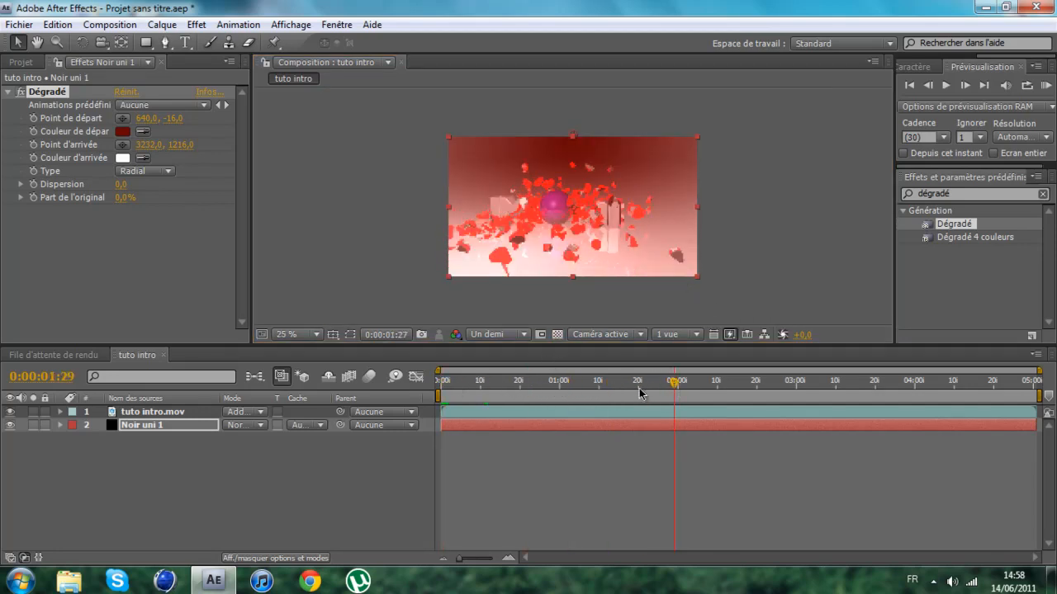
drag(640, 394, 488, 384)
click(946, 87)
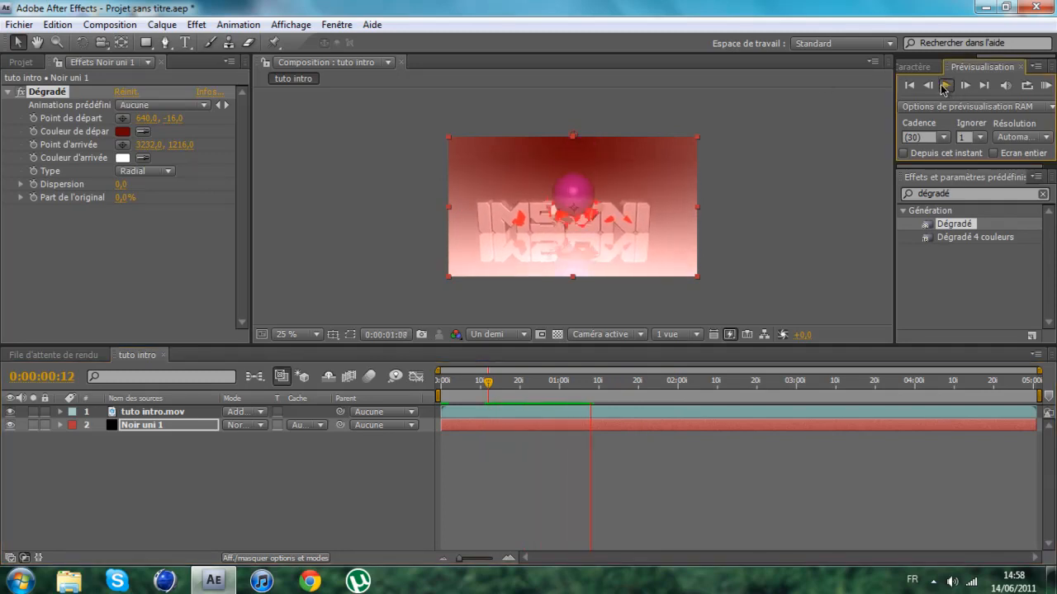
click(946, 86)
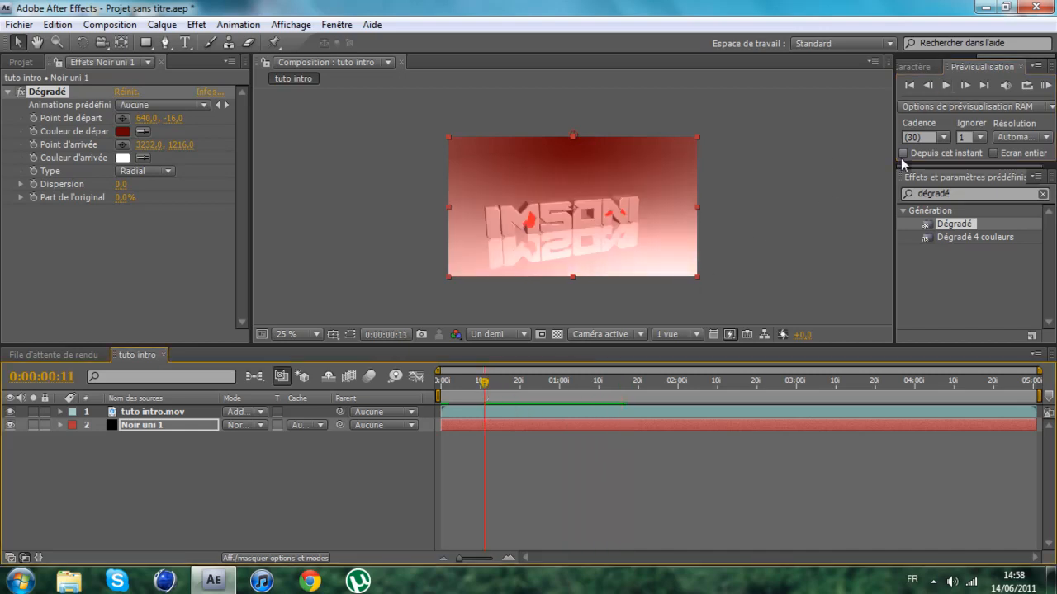
click(945, 86)
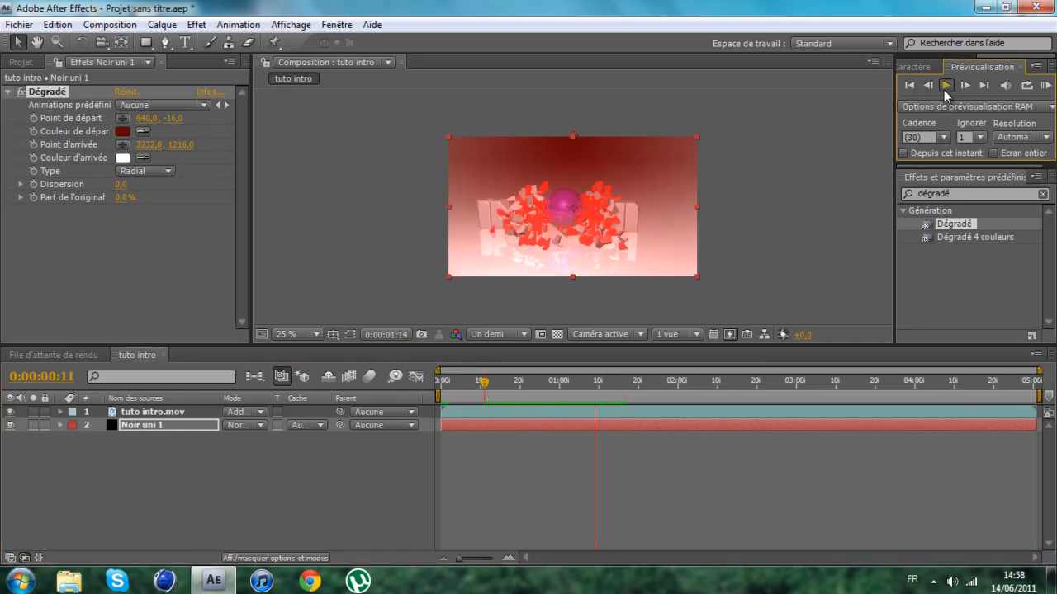
click(945, 89)
- Fit the composition view up to 100%, play the animation from the first frame and return to the start
click(315, 335)
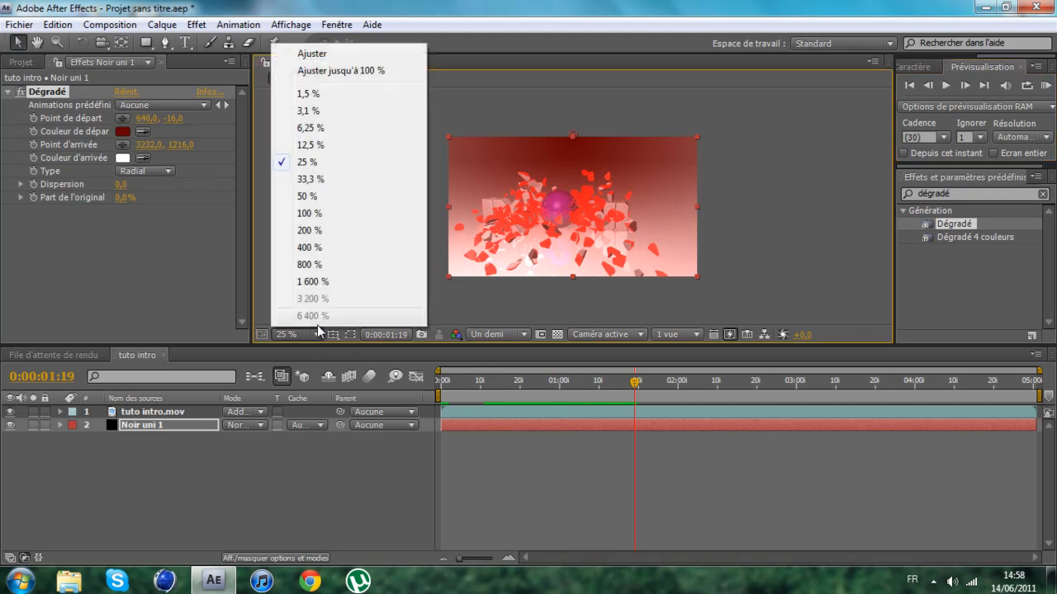
click(340, 71)
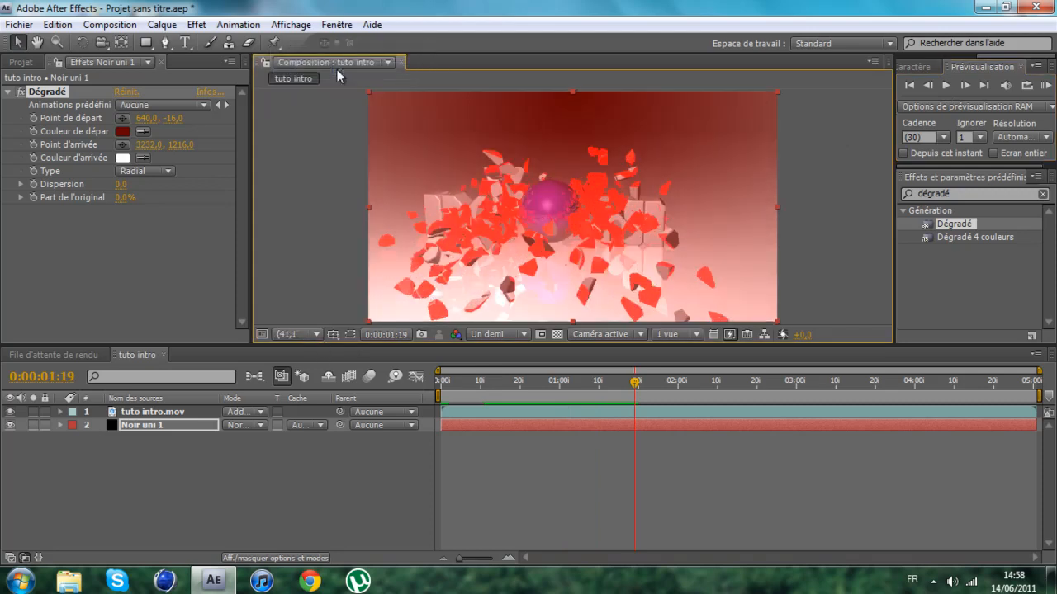
click(911, 87)
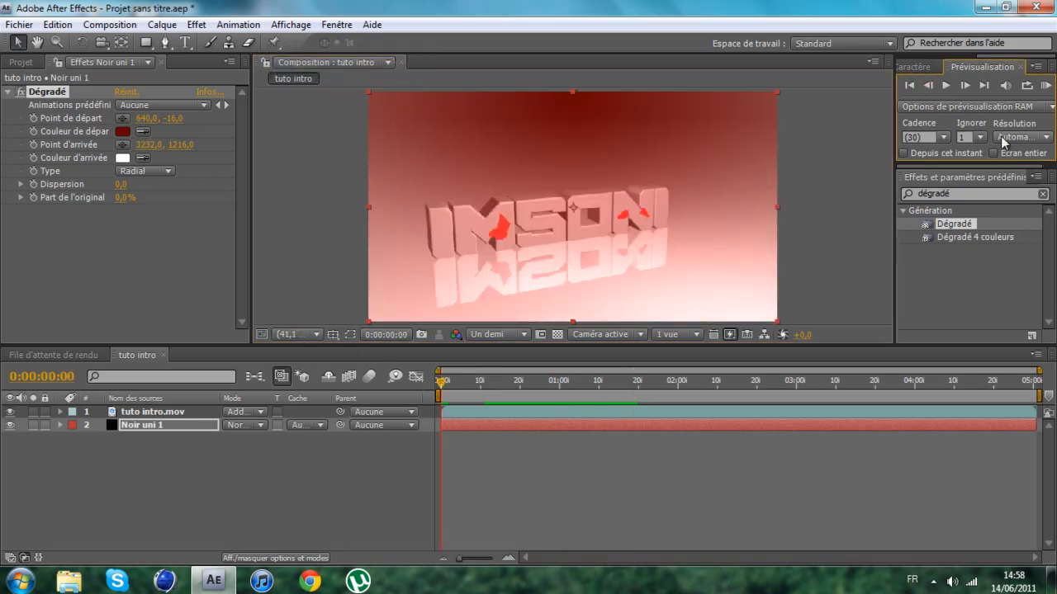
click(946, 86)
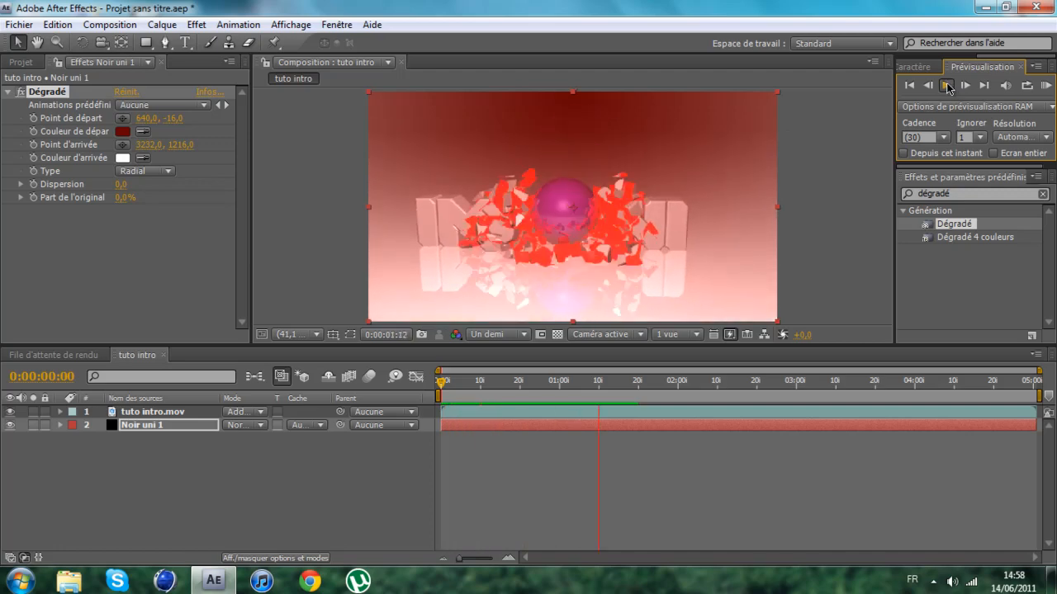
click(947, 87)
click(910, 88)
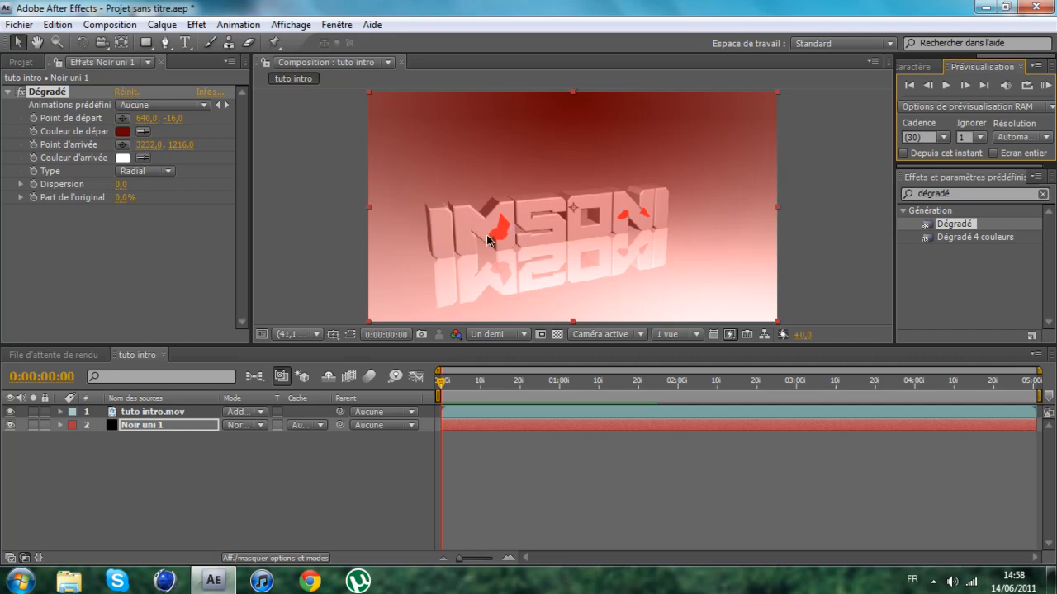
- Apply the Video Copilot Twitch effect to the tuto intro.mov layer
click(178, 415)
click(138, 425)
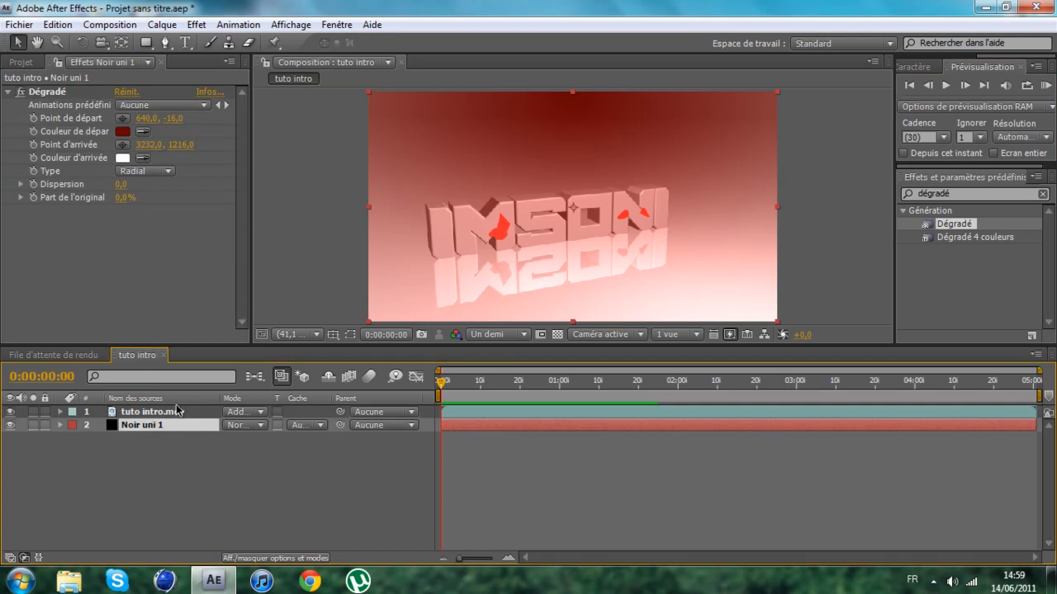
click(123, 414)
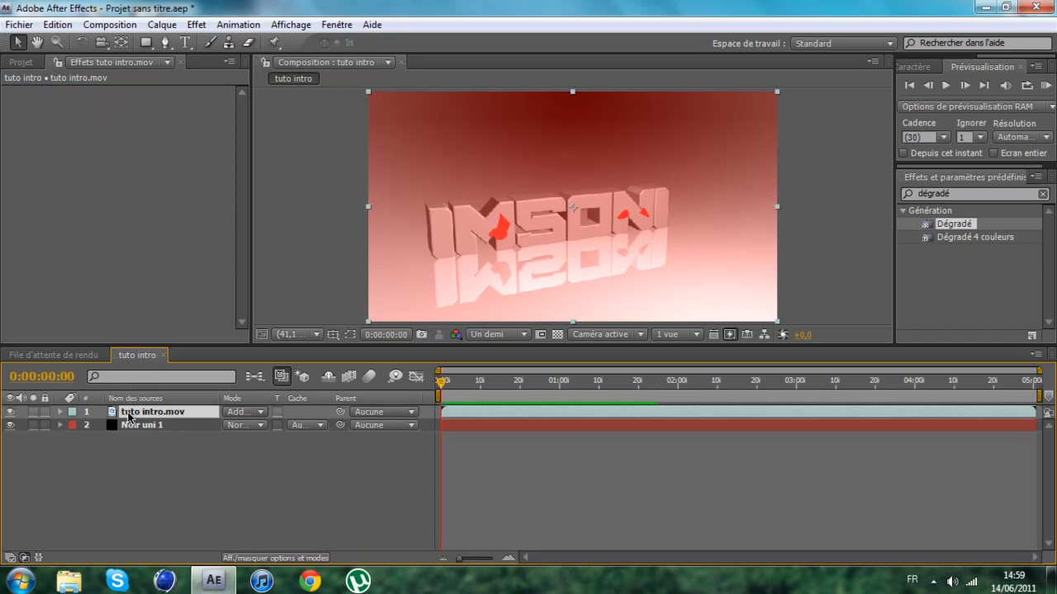
right_click(129, 417)
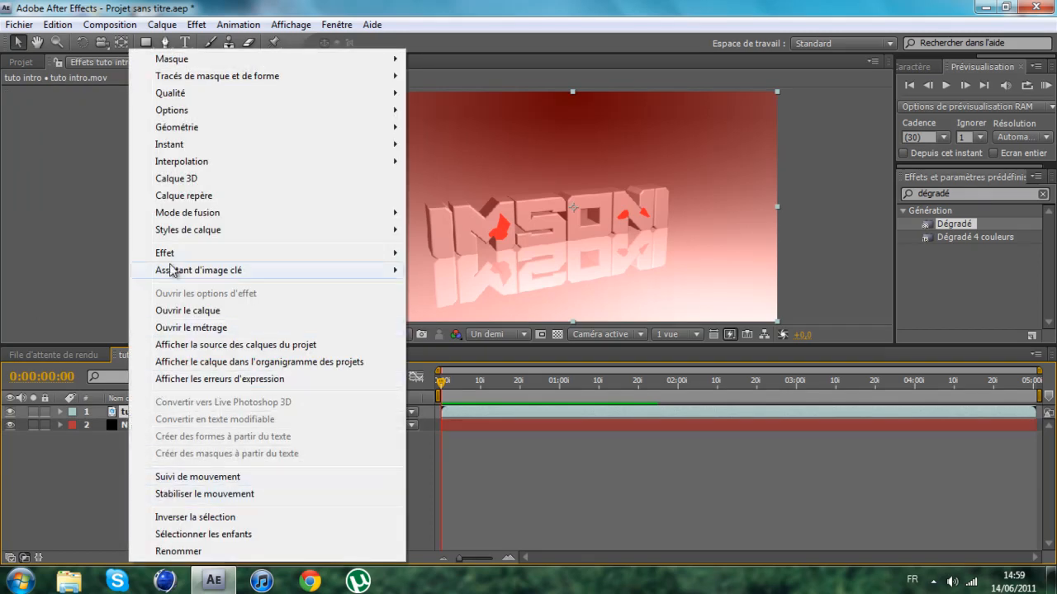
mouse_move(173, 261)
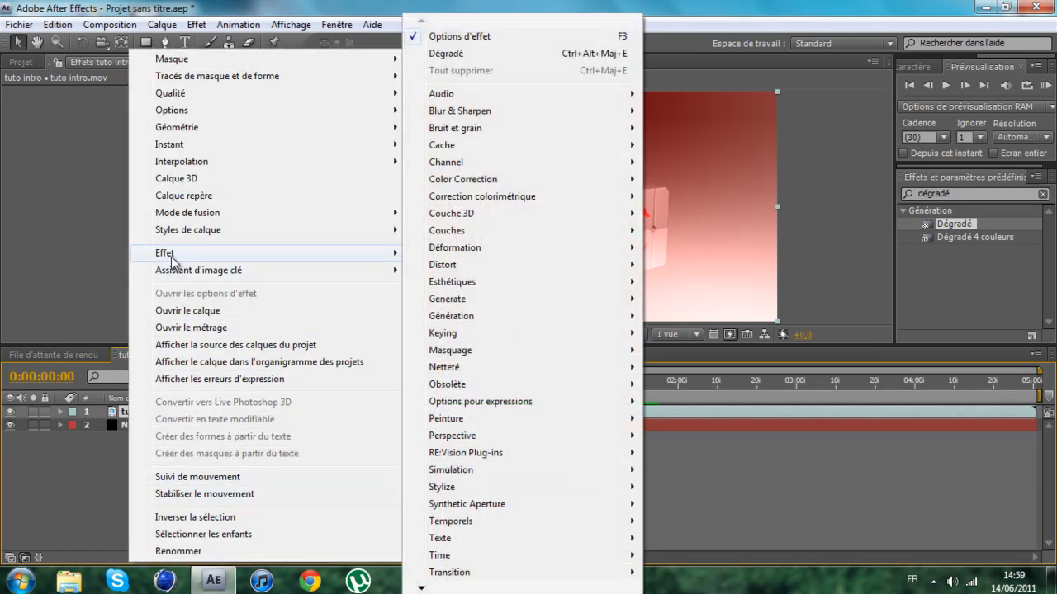
mouse_move(422, 588)
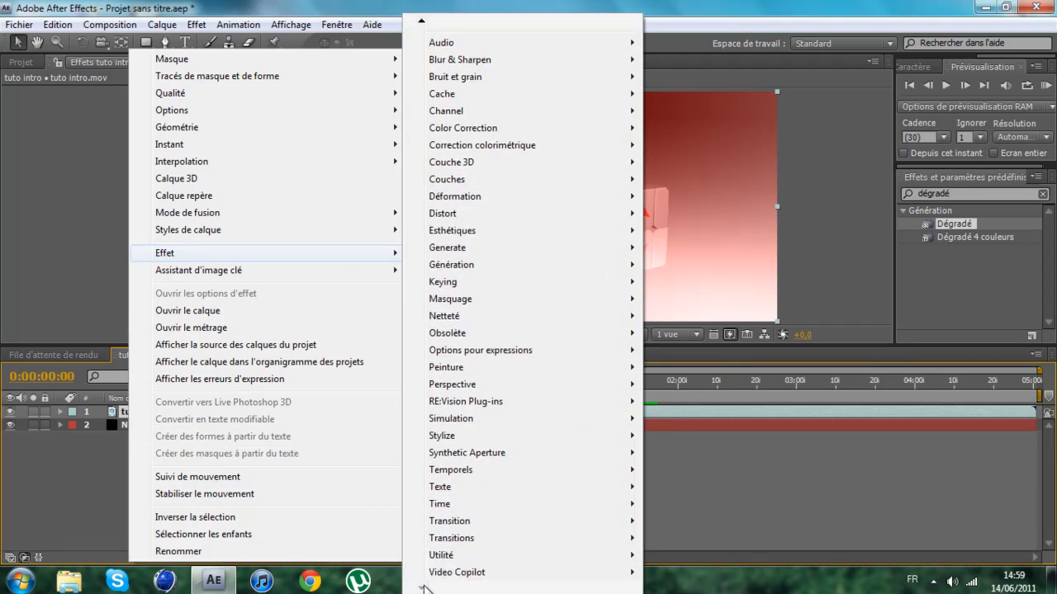
mouse_move(456, 572)
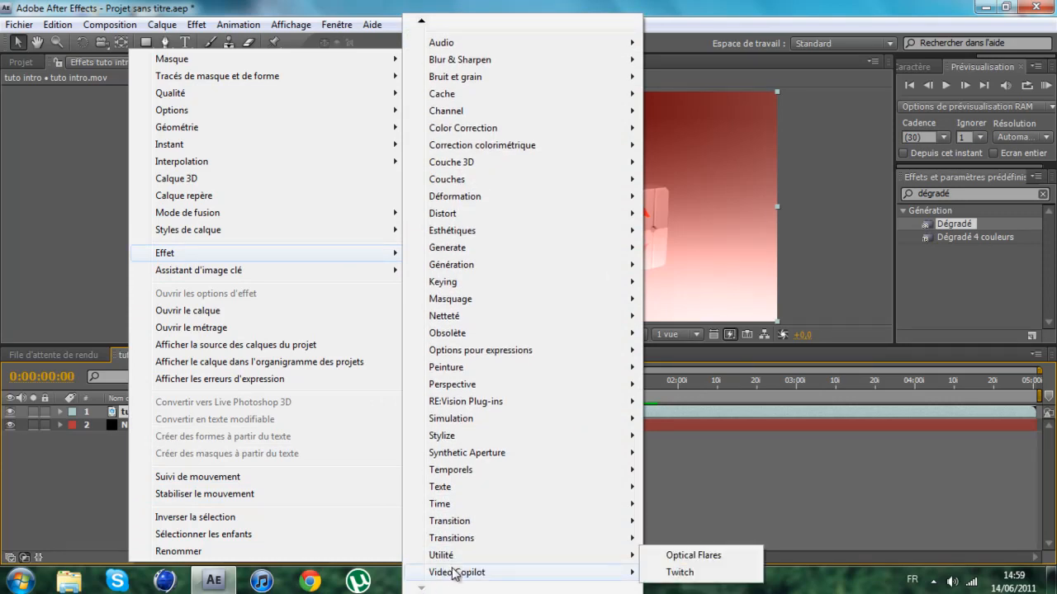
click(683, 575)
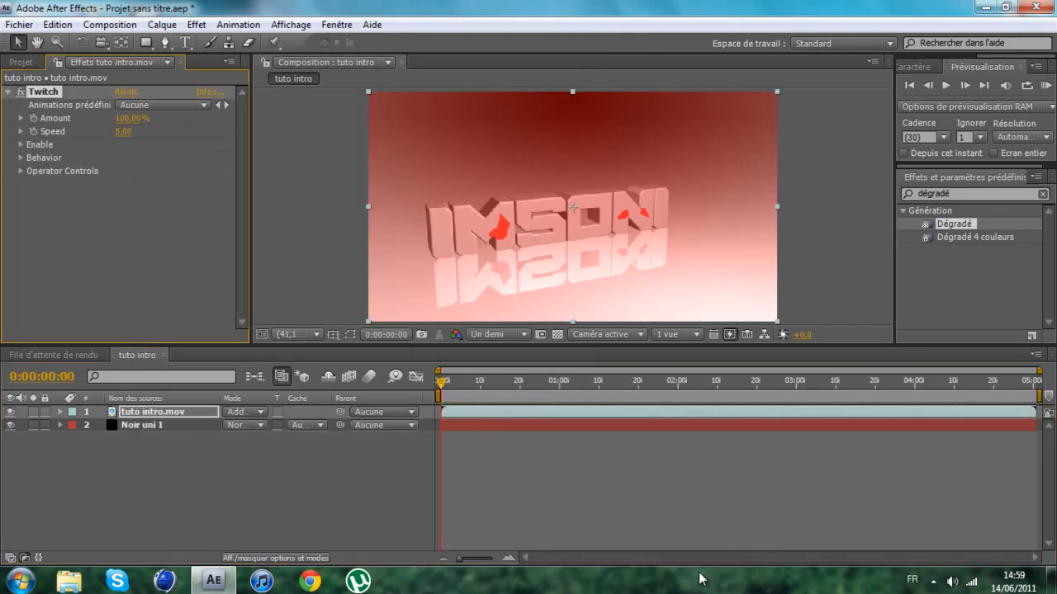
- Enable Twitch's Light, Scale and Slide operators and expand the Operator Controls settings
click(21, 145)
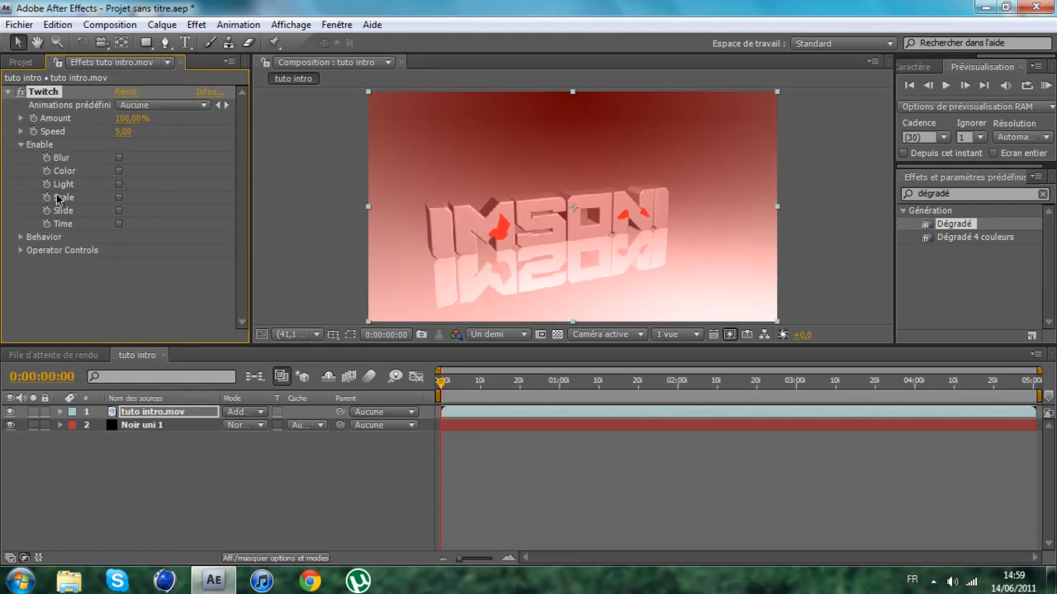
click(119, 185)
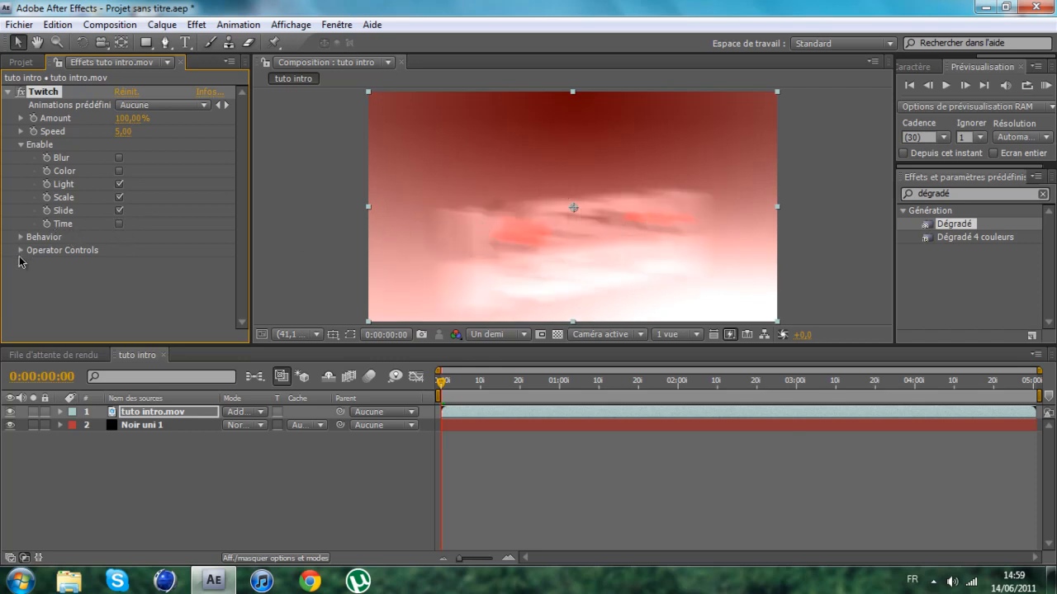
click(20, 260)
click(21, 250)
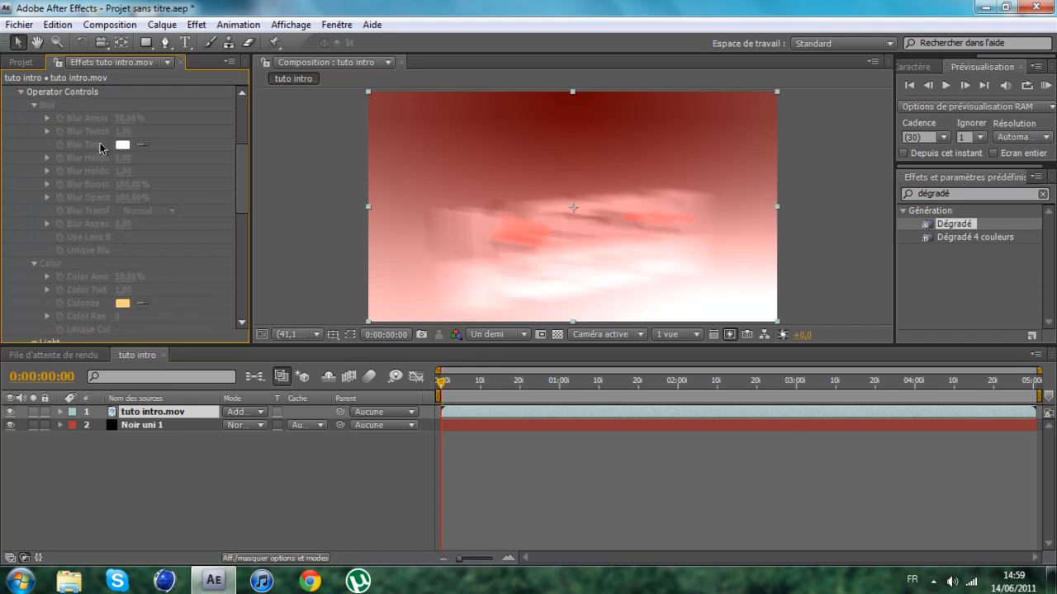
- Set the Light Amount in Twitch's Operator Controls to 3%
scroll(72, 253, down, 5)
drag(124, 252, 151, 251)
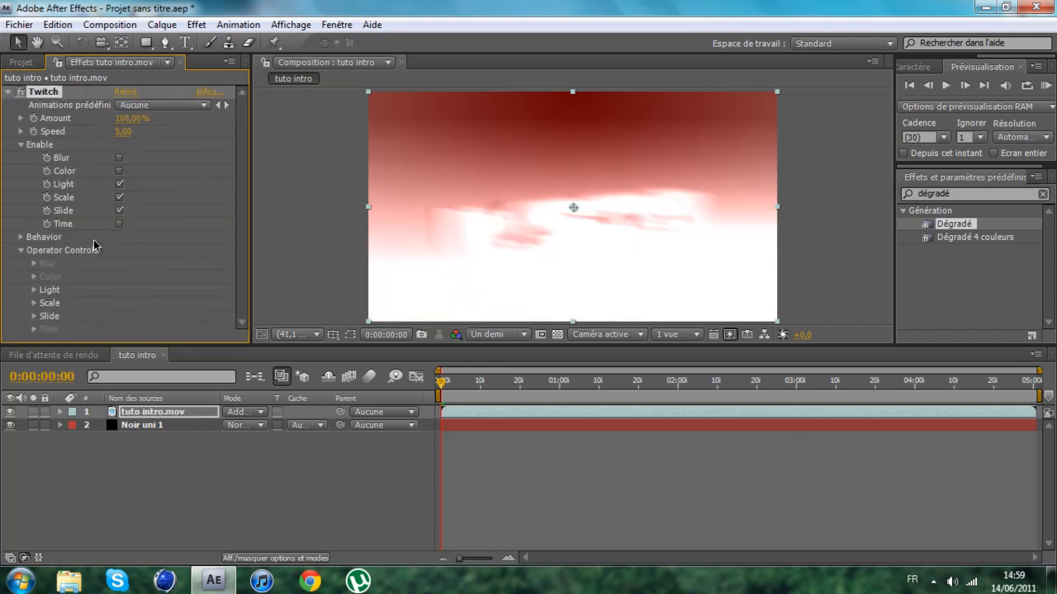
click(34, 290)
scroll(124, 273, down, 2)
drag(129, 261, 2, 252)
drag(131, 261, 63, 263)
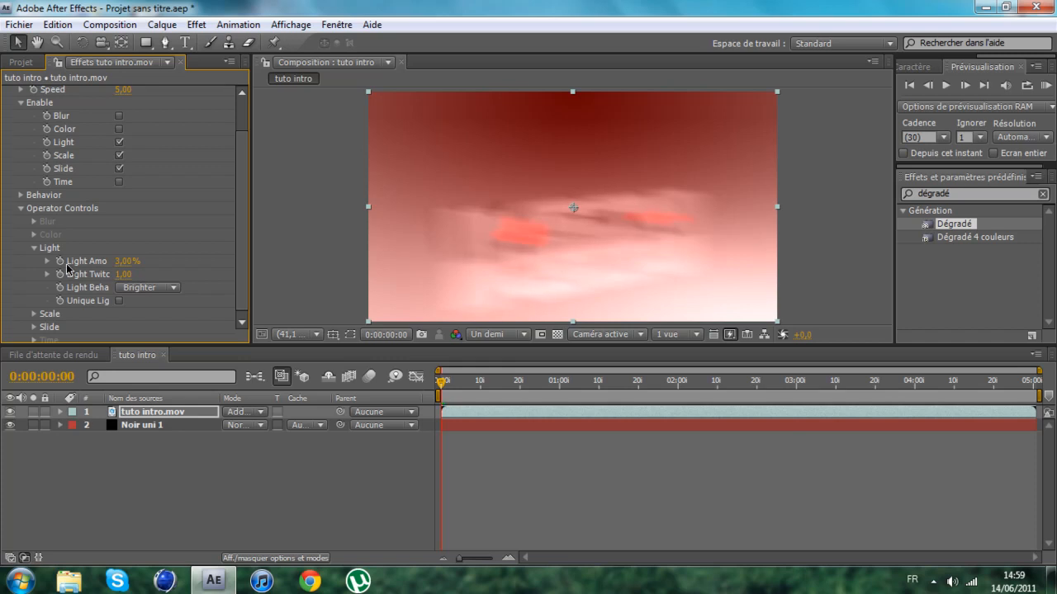
- Set Twitch's Scale Amount to 3% and its Slide Amount to 2%
scroll(66, 271, down, 1)
click(33, 309)
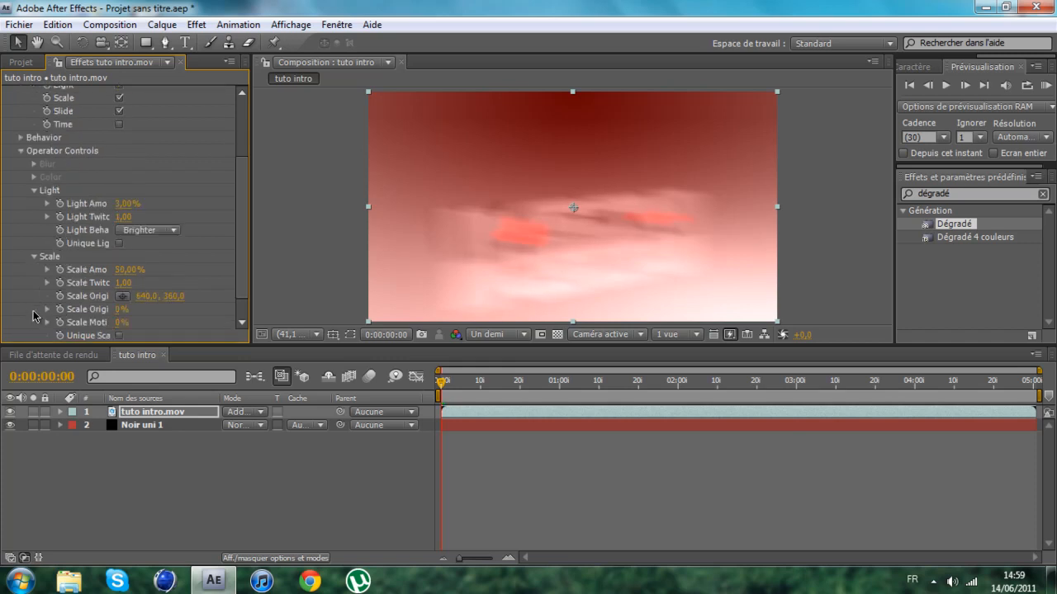
drag(138, 276, 2, 272)
scroll(88, 281, down, 2)
click(31, 326)
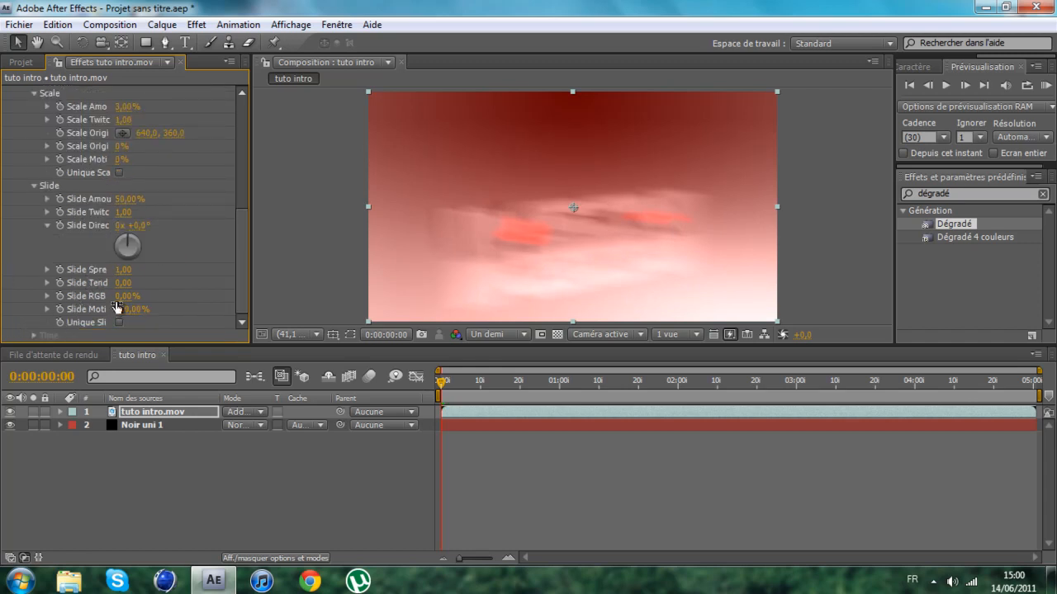
drag(126, 199, 69, 203)
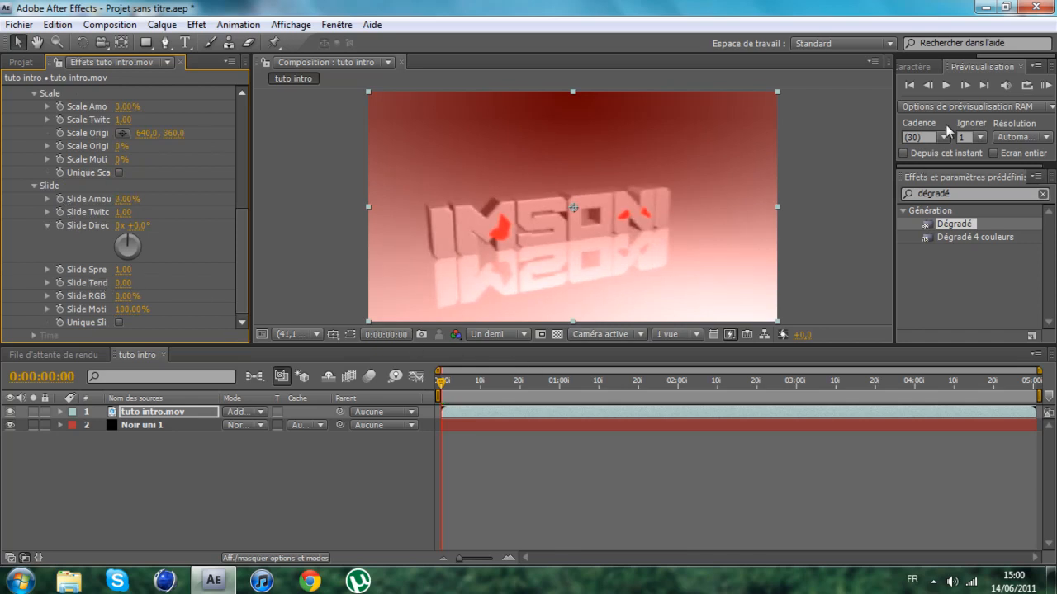
- Preview the twitching text animation, replaying it from the first frame until about 0:00:01:21
click(946, 85)
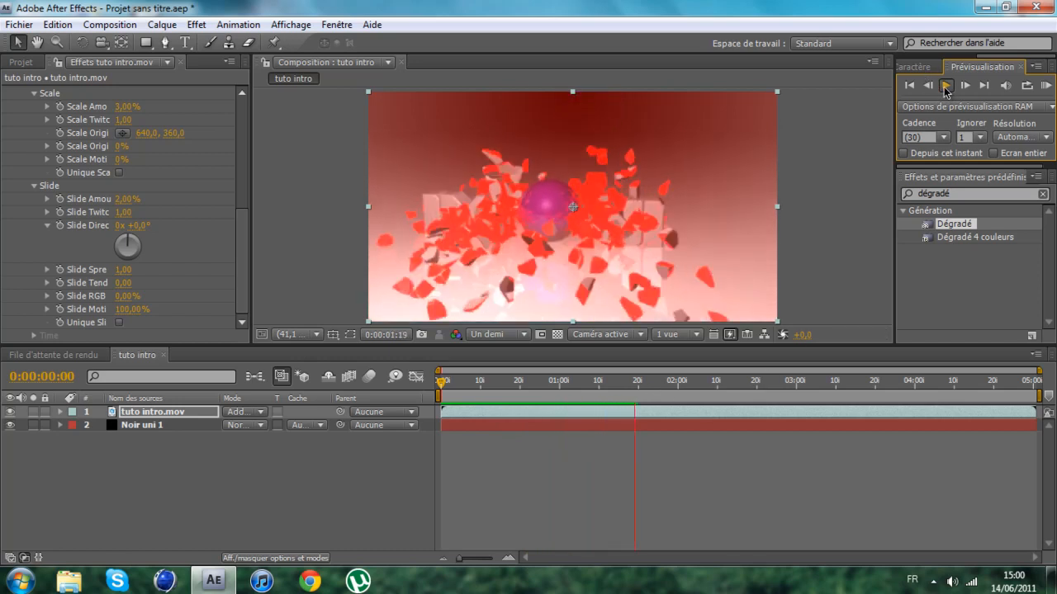
click(942, 86)
click(910, 86)
click(946, 86)
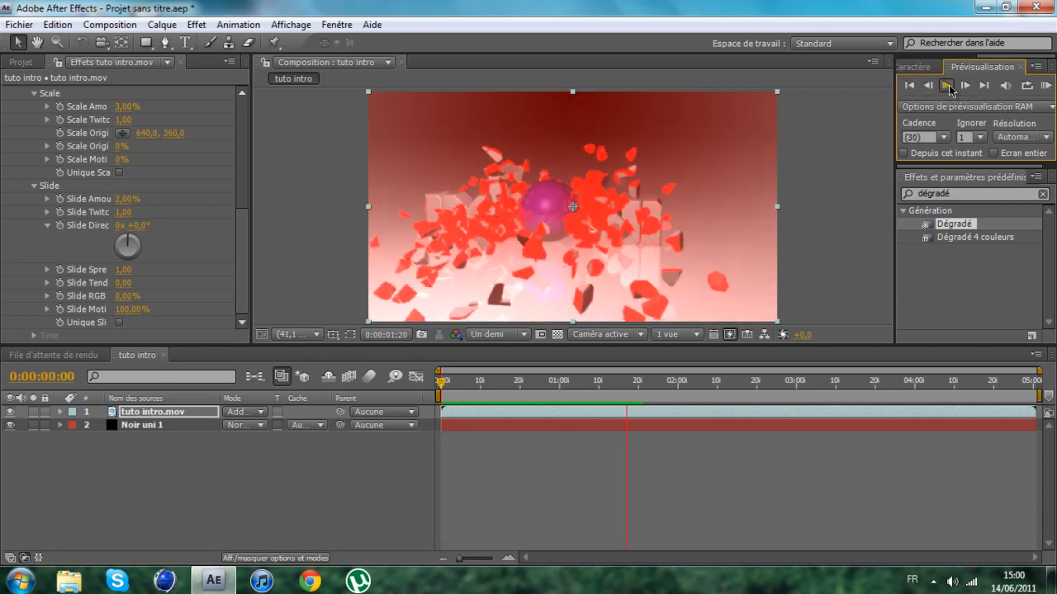
click(949, 86)
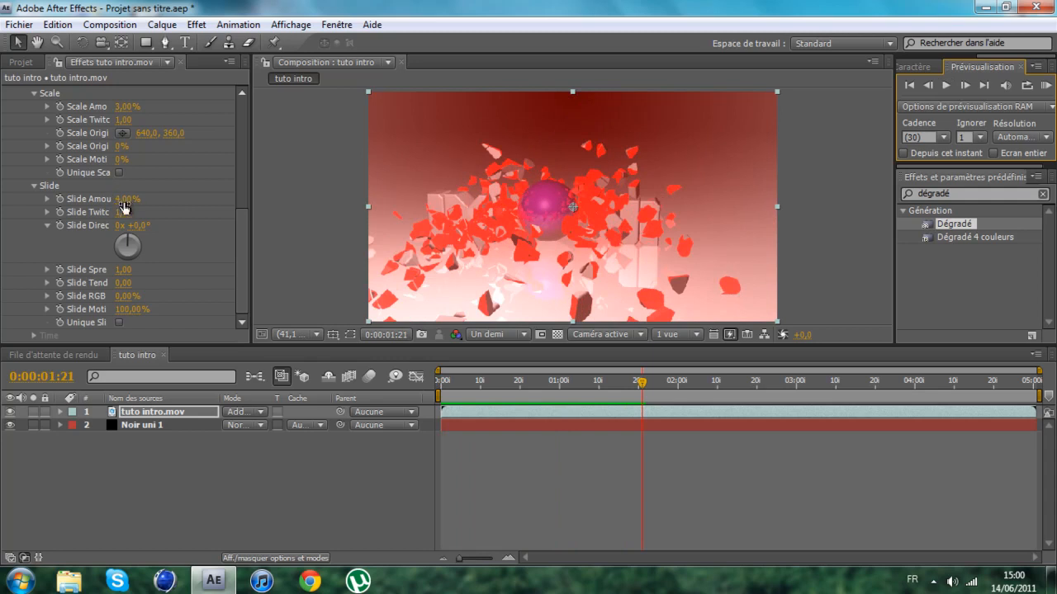
- Set Twitch's Slide Amount to 4% and Slide RGB to 41%, and preview the animation from the first frame
click(124, 208)
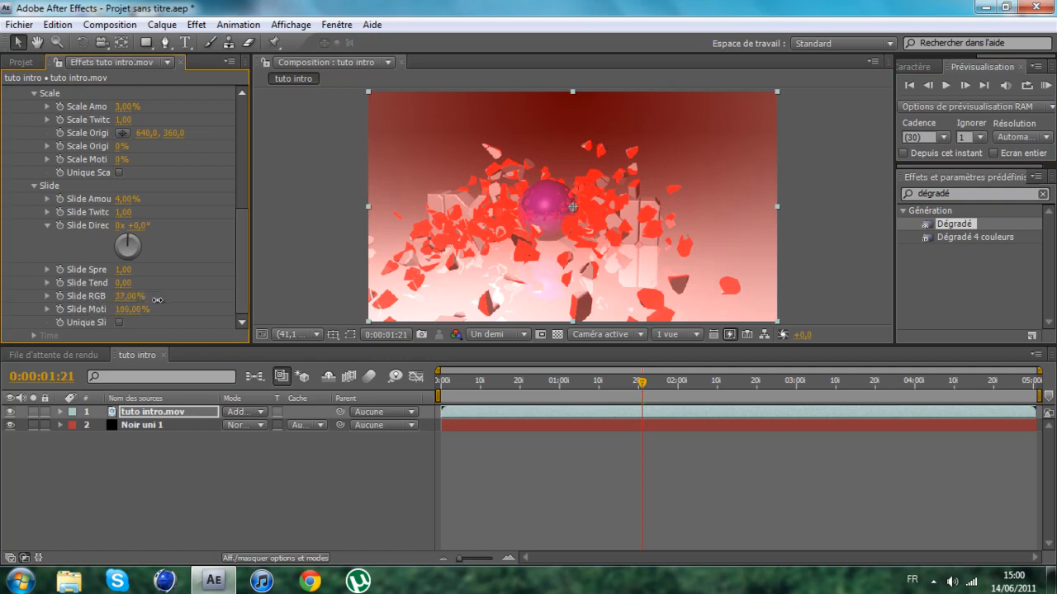
drag(640, 383, 286, 368)
click(945, 86)
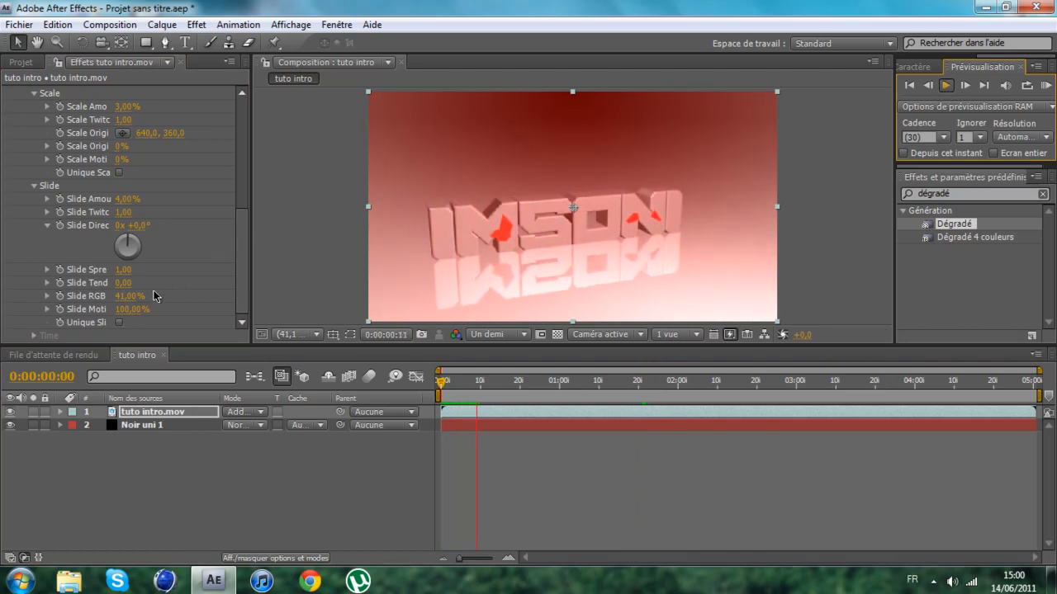
key(space)
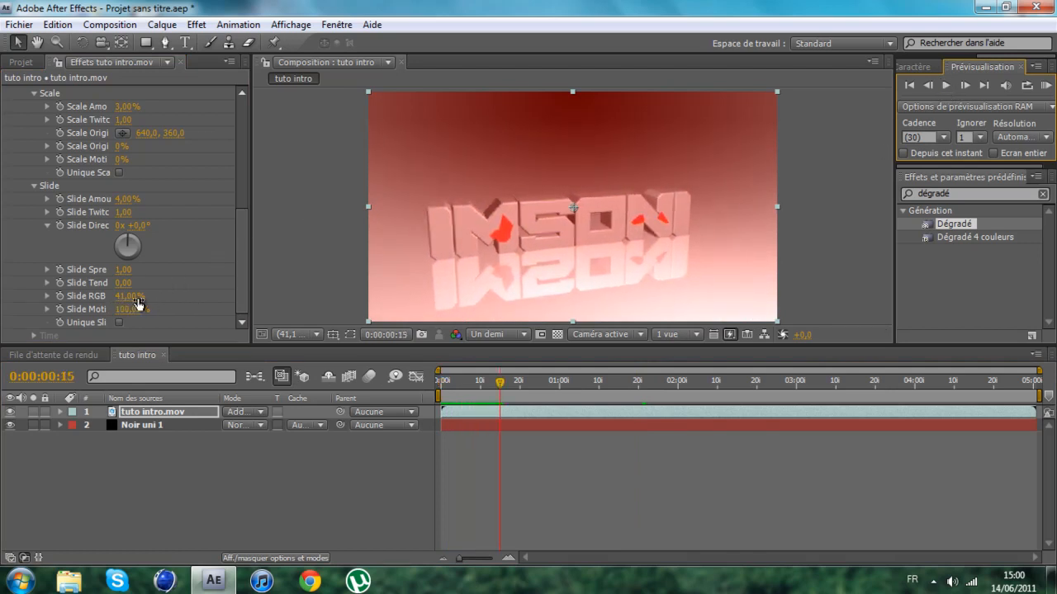
- Set Twitch's Slide RGB to 100% and preview the animation from frame 15
drag(175, 296, 201, 295)
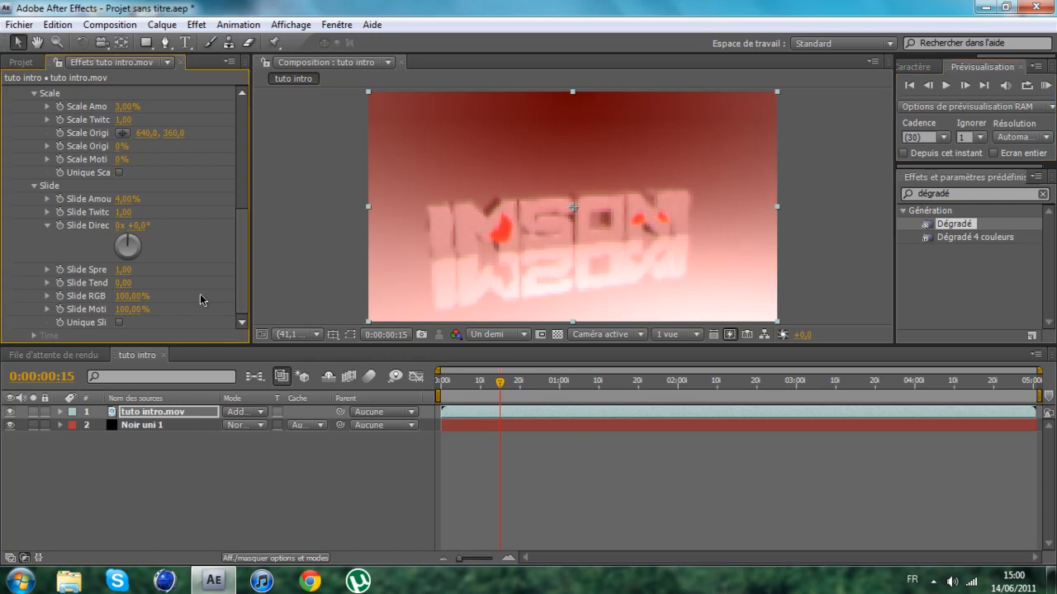
click(946, 86)
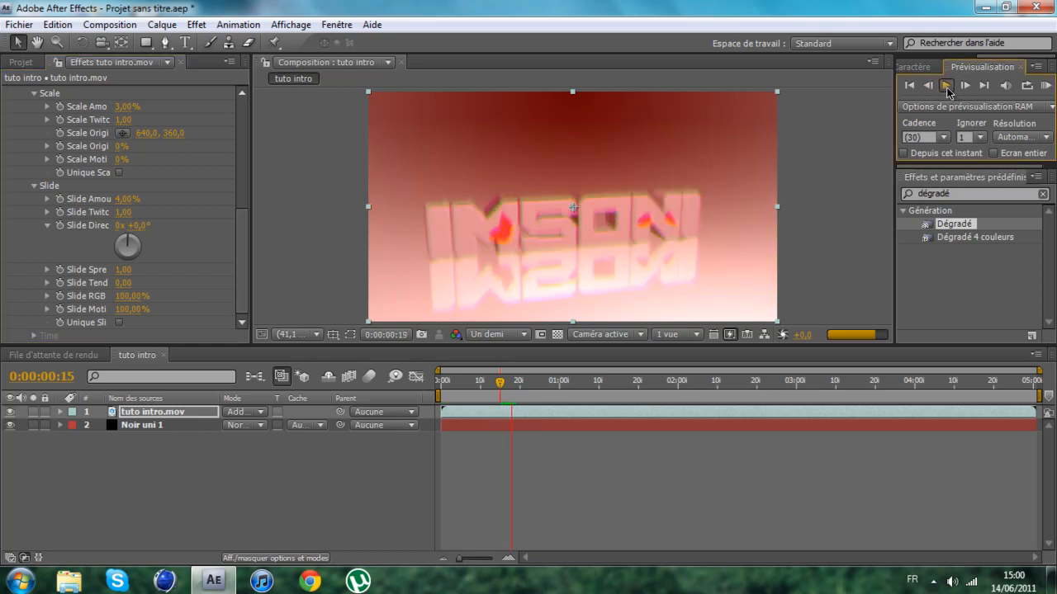
click(947, 86)
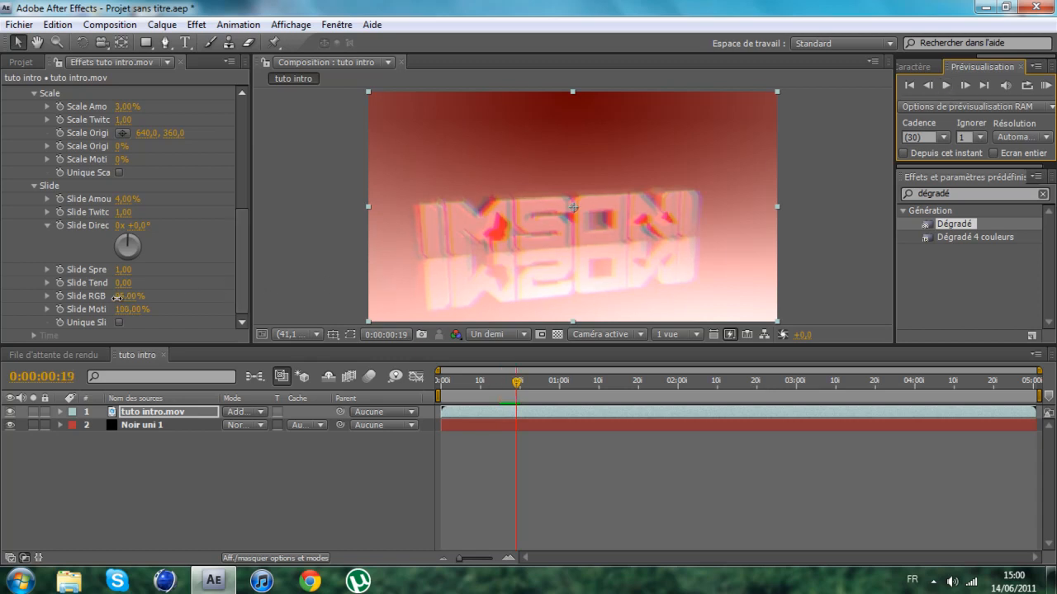
- Set Twitch's Slide RGB to 82% and preview the animation from frame 19 through the shattering
drag(113, 297, 111, 297)
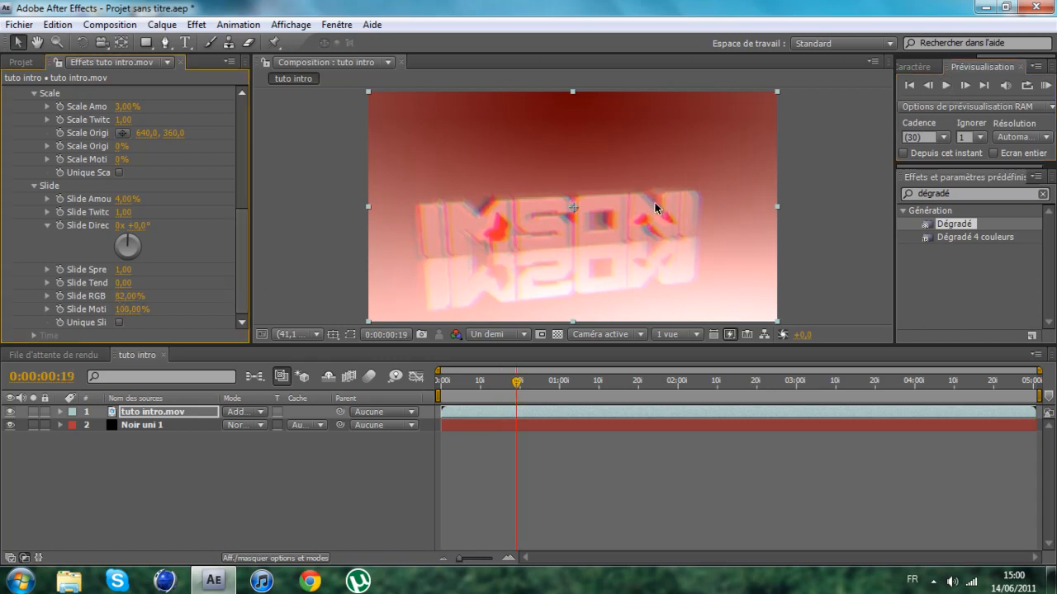
click(947, 86)
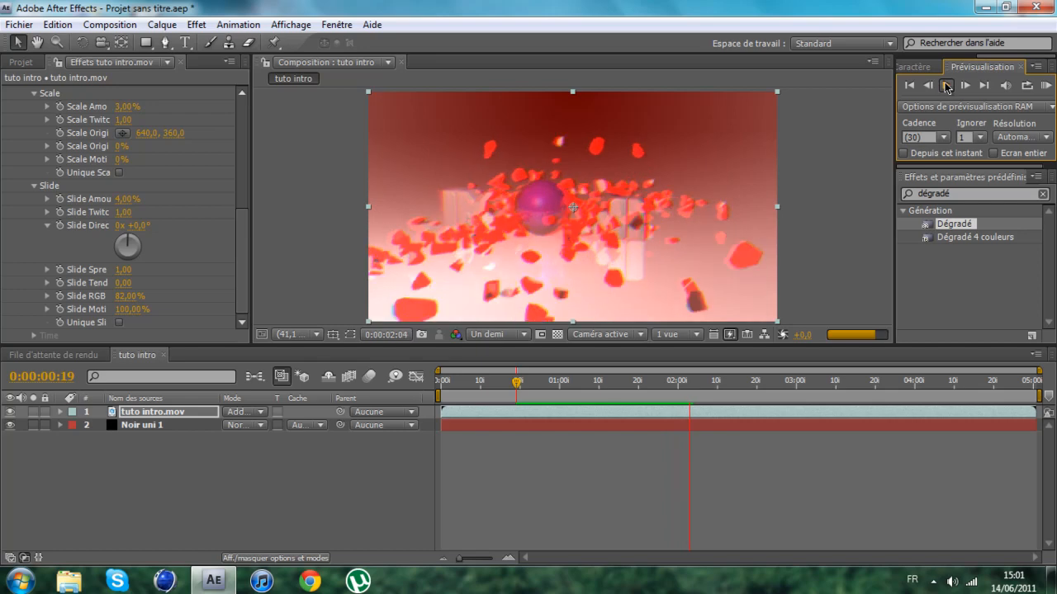
click(947, 88)
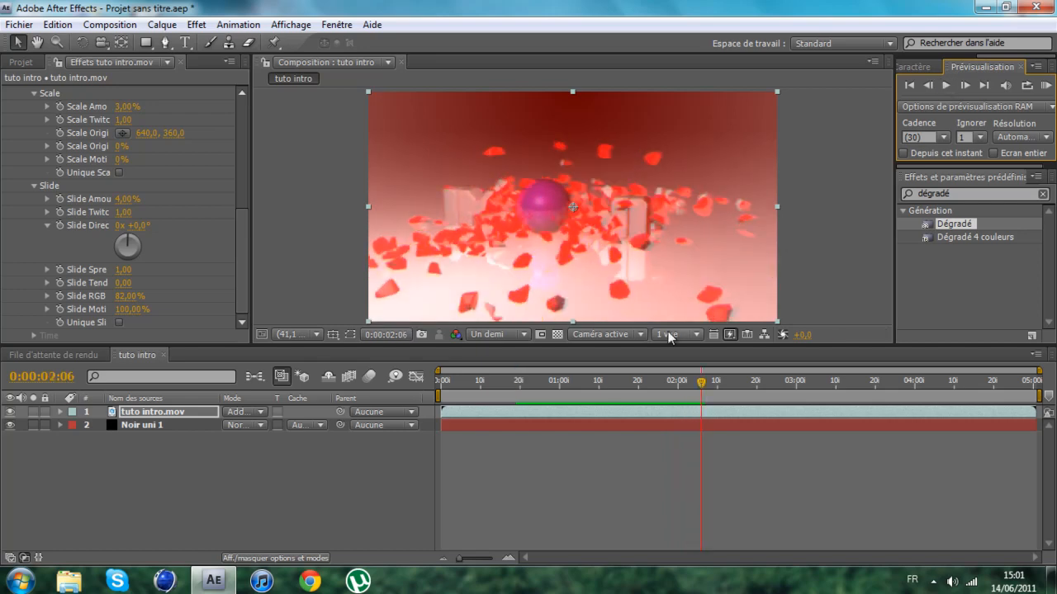
- Replay the shattering with the Twitch effect from frame 20, and again from frame 24 with the composition enlarged to 100%
click(519, 404)
click(941, 88)
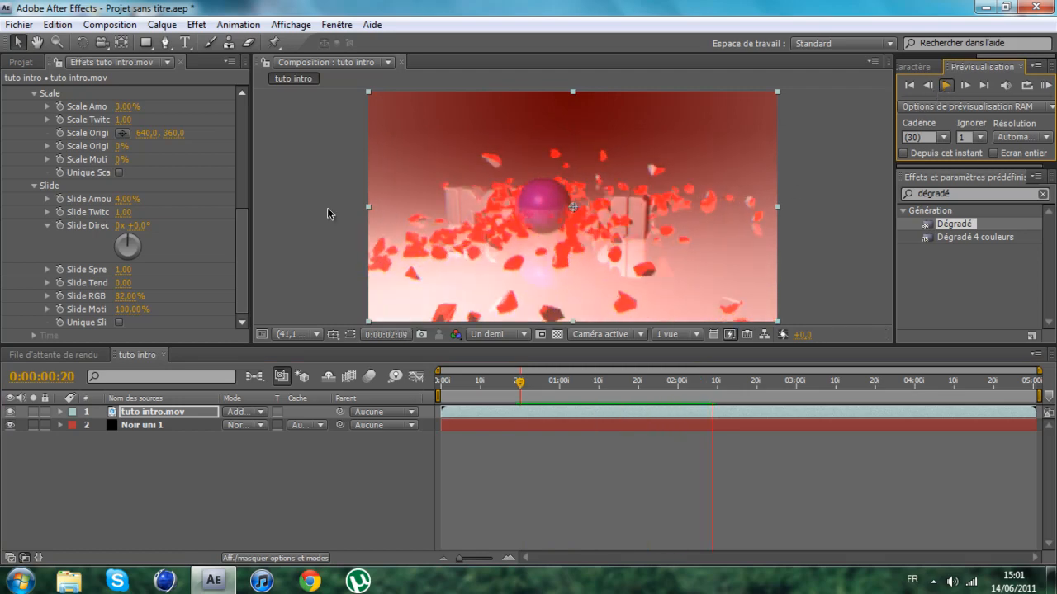
scroll(328, 214, up, 2)
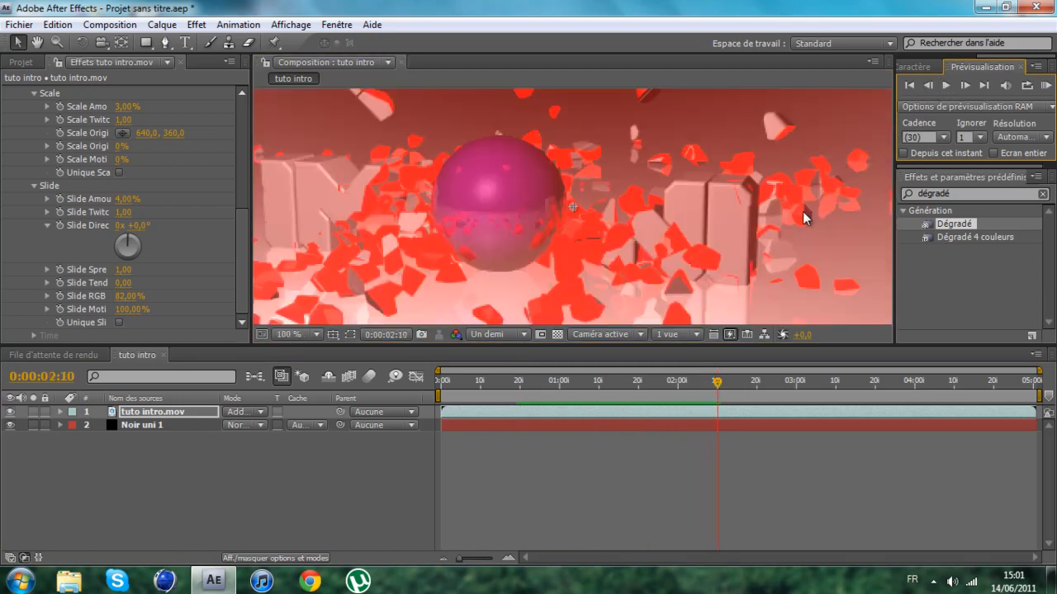
click(536, 382)
click(947, 86)
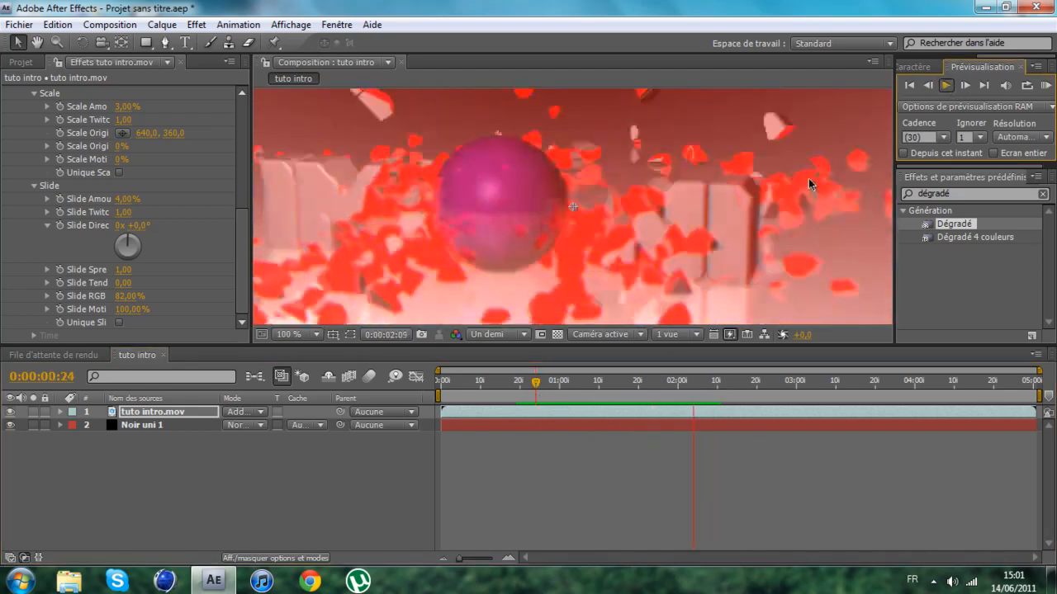
click(945, 86)
- Examine the Twitch effect on the intact text at frame 22 and on the shattering text at 0:00:01:17
scroll(499, 226, down, 4)
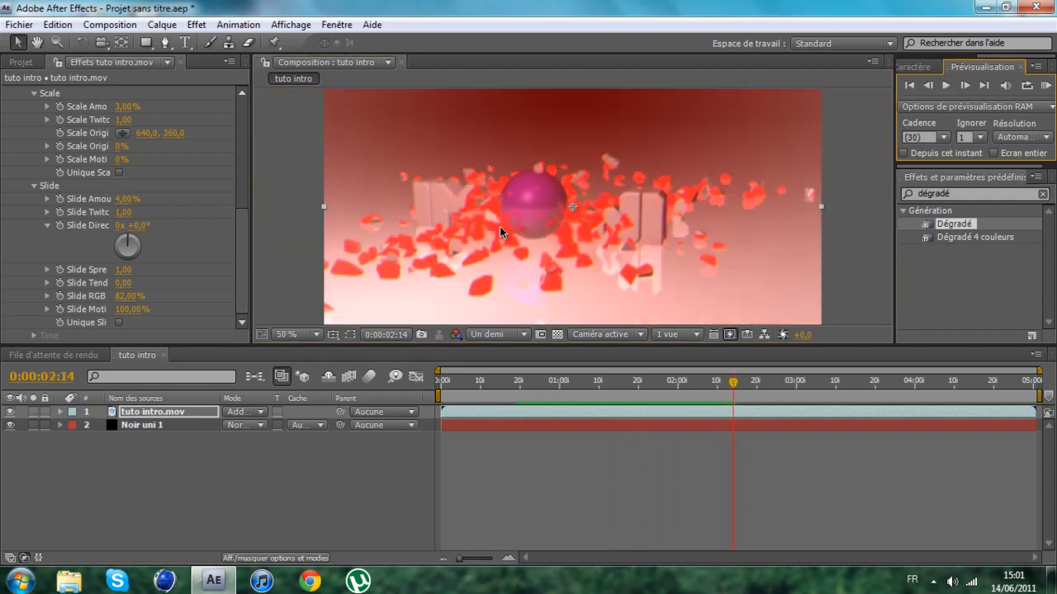
scroll(500, 226, up, 1)
mouse_move(530, 383)
mouse_down()
mouse_move(689, 394)
mouse_move(528, 386)
mouse_up()
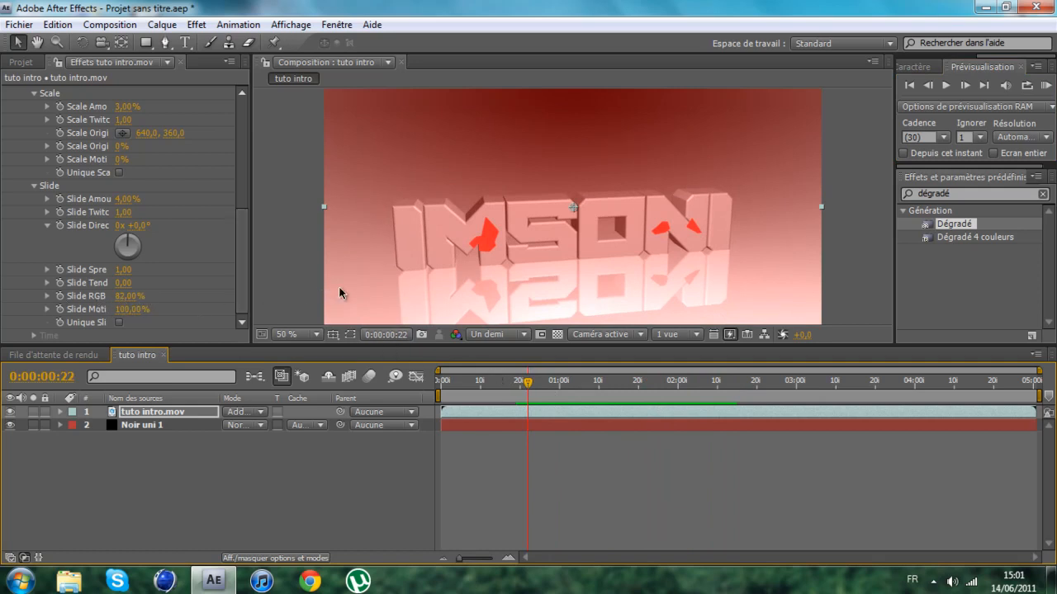
drag(530, 385, 627, 408)
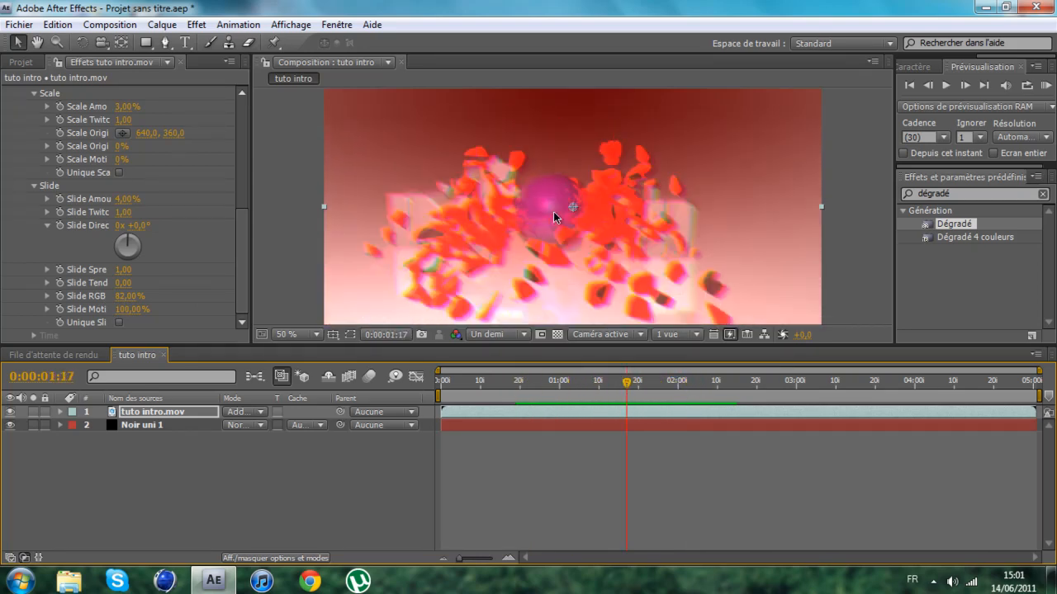
scroll(553, 211, down, 1)
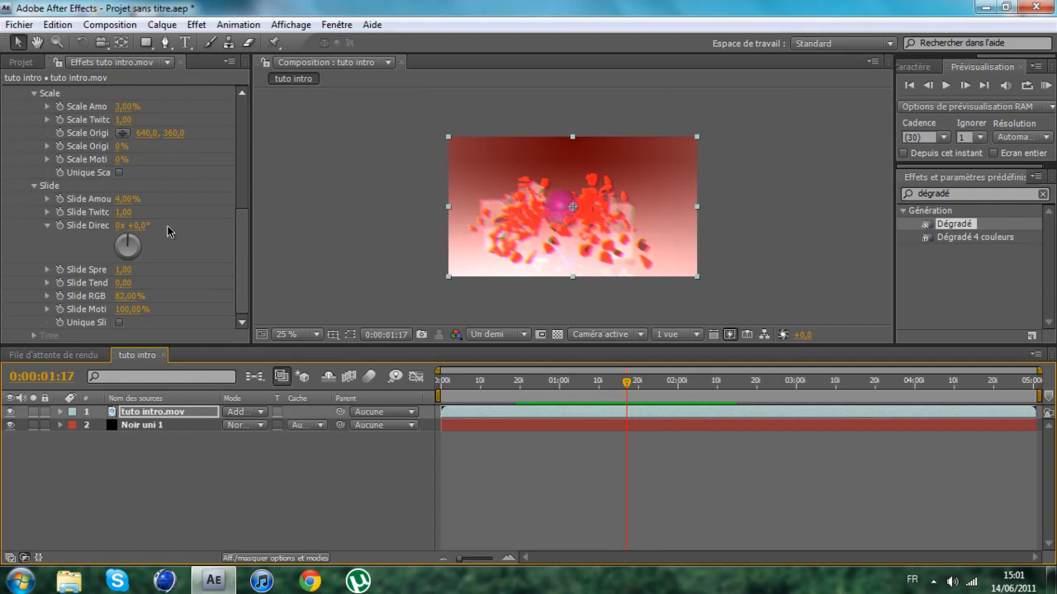
- Create a black solid layer above the intro footage, keeping the default solid settings
right_click(168, 459)
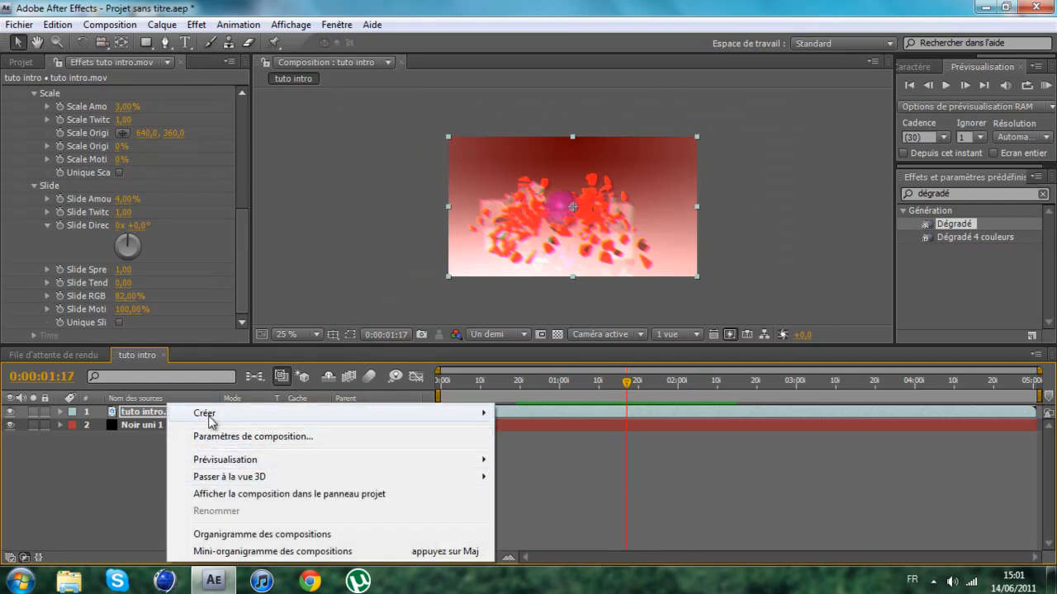
mouse_move(208, 418)
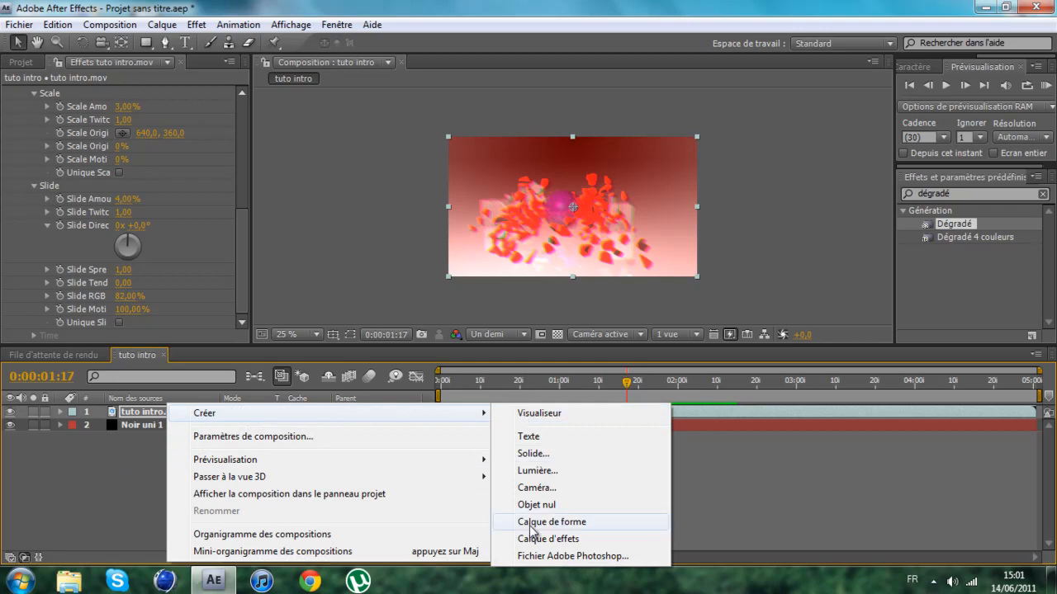
click(550, 454)
click(580, 427)
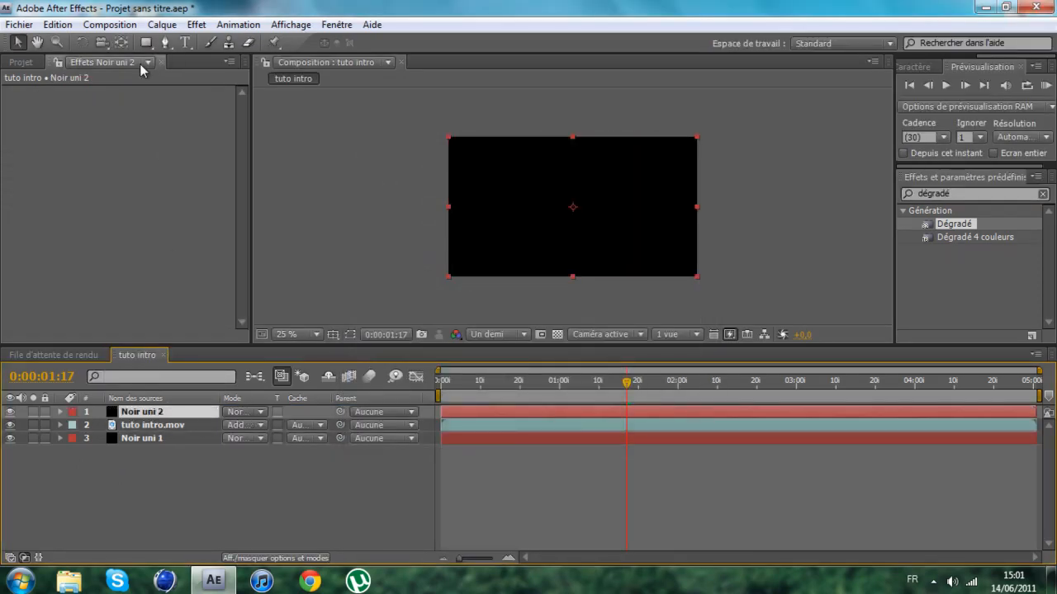
- Apply the Video Copilot Optical Flares effect to the new solid
click(173, 26)
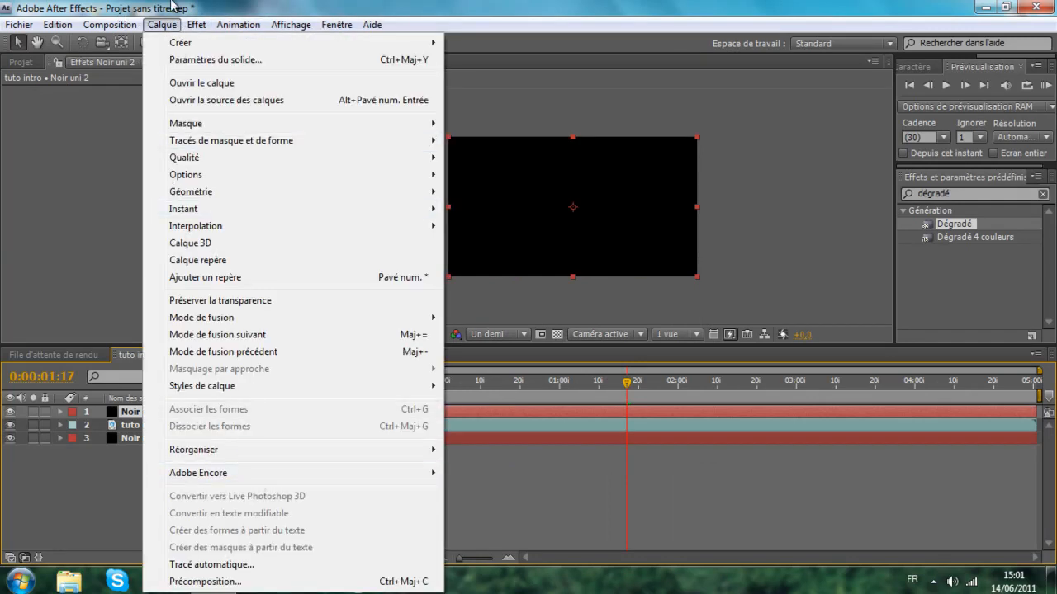
mouse_move(195, 26)
mouse_move(220, 580)
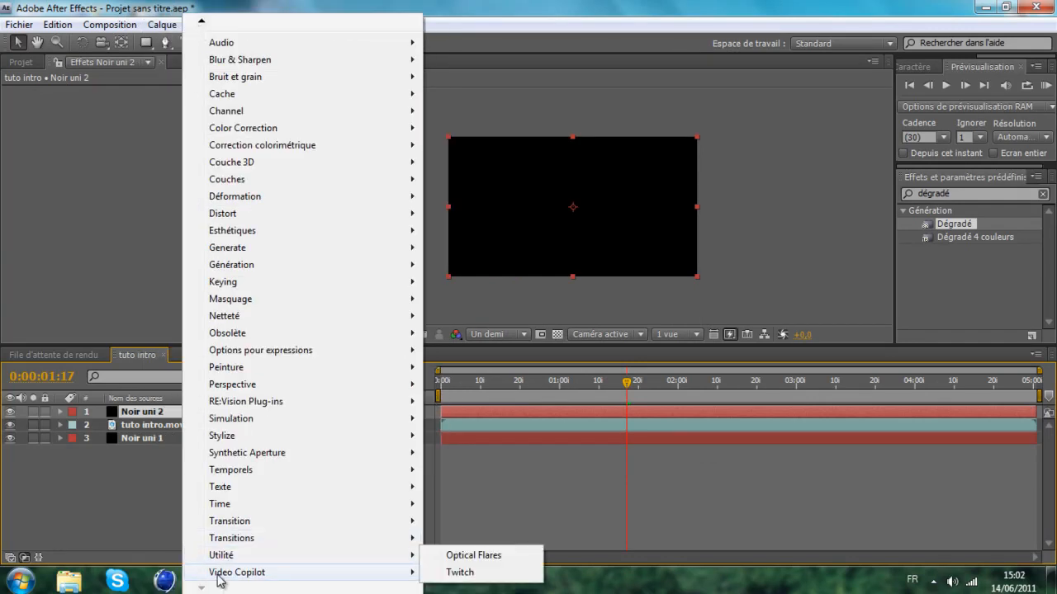
click(475, 558)
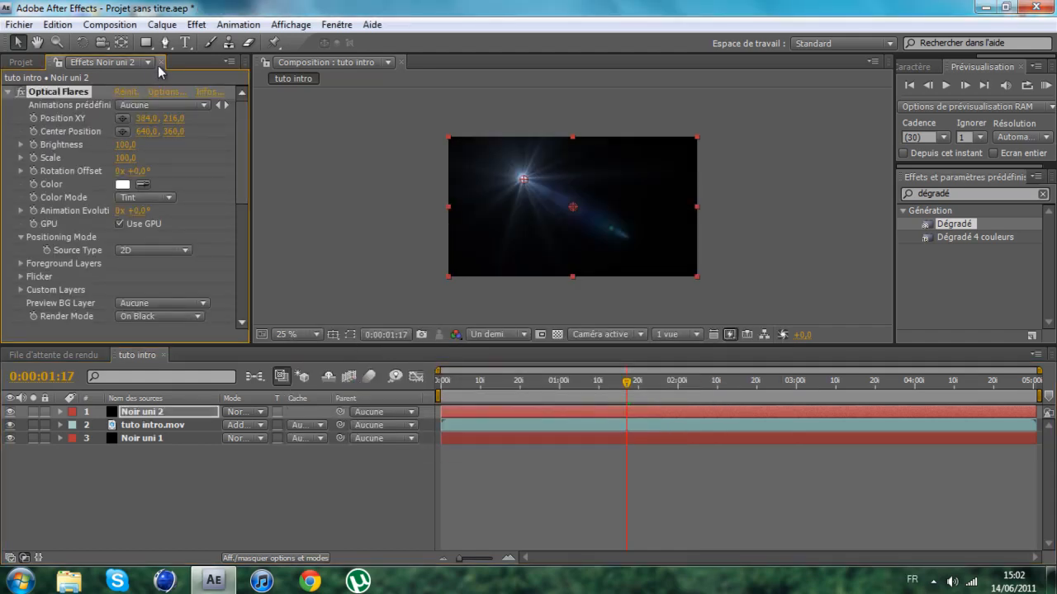
- Open the Optical Flares options and clear all objects of the default flare
click(164, 91)
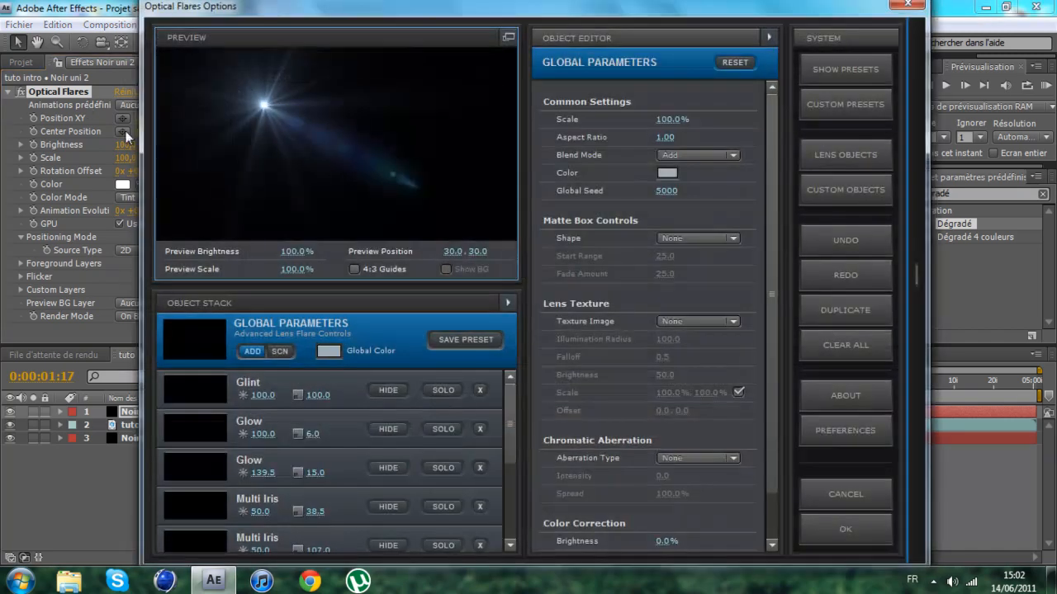
click(834, 353)
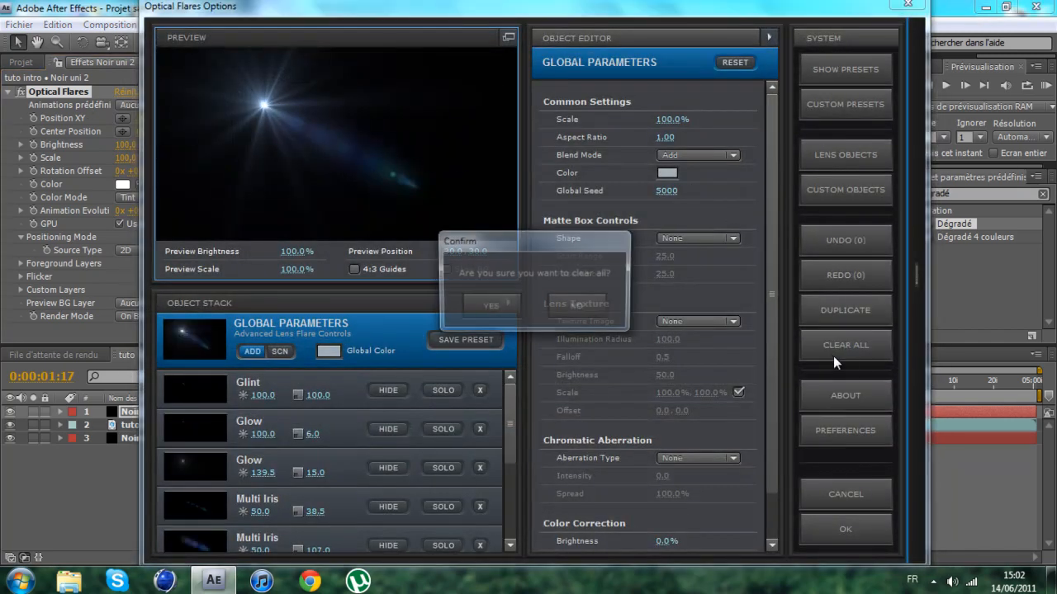
click(517, 305)
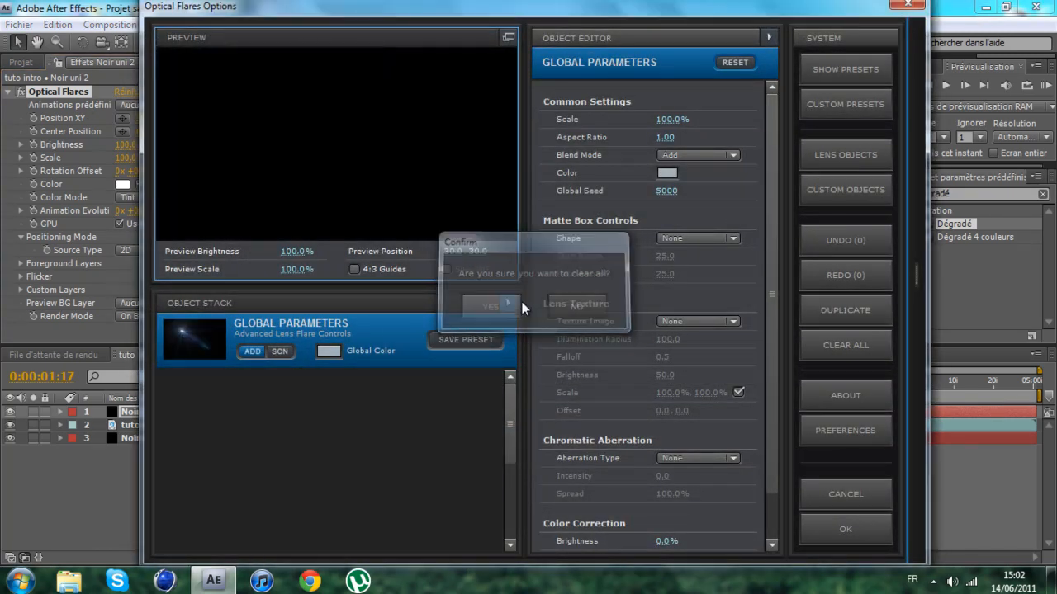
- Add a Glow and a Streak from the basic lens objects to the empty flare
click(845, 156)
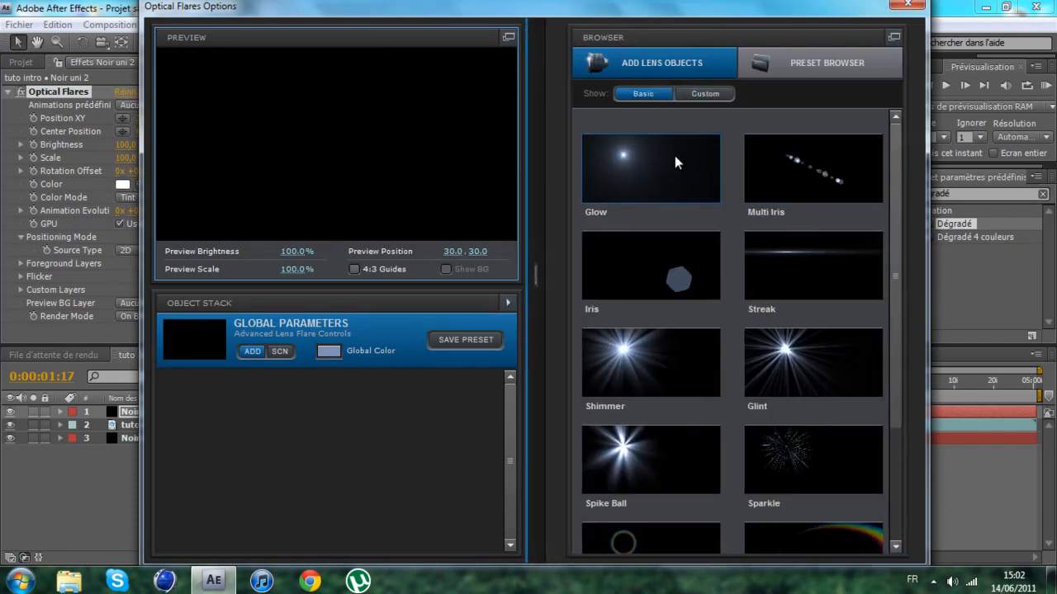
click(674, 156)
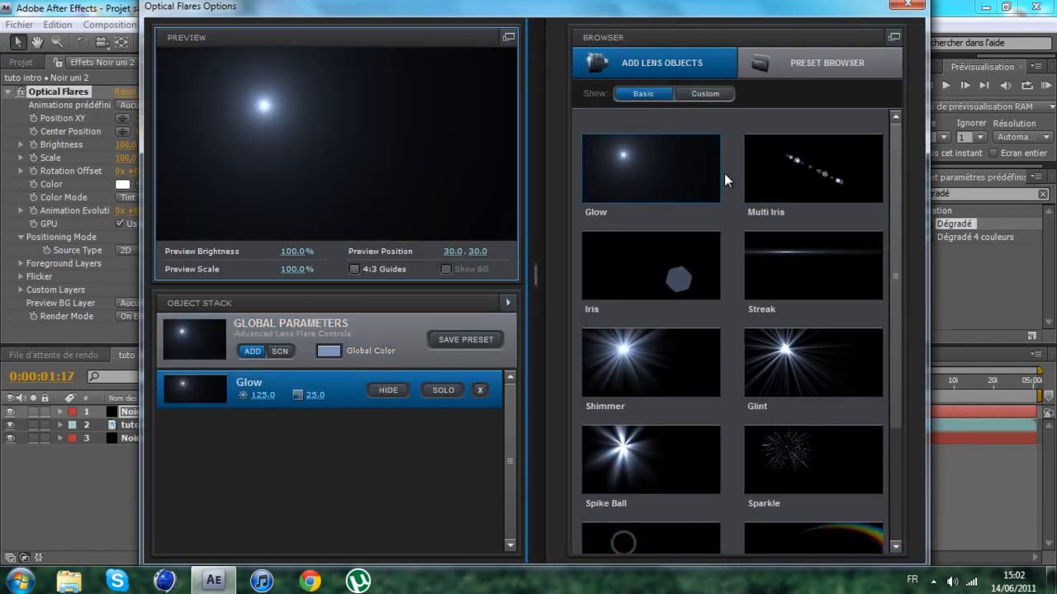
click(785, 264)
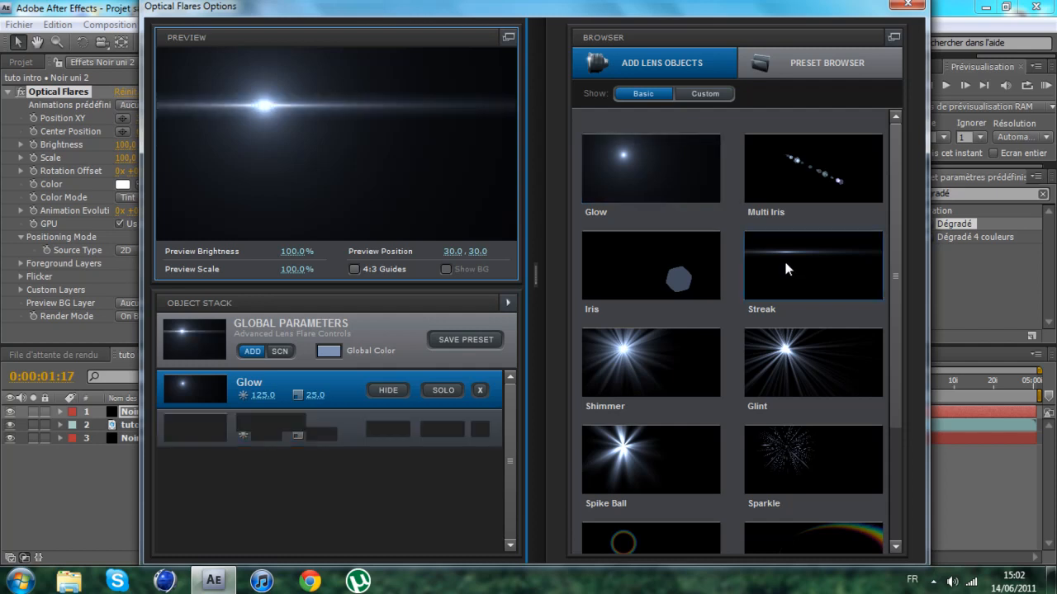
- Add the Anamorphic Stripes custom lens object to the flare and browse the other available lens objects
drag(892, 187, 896, 213)
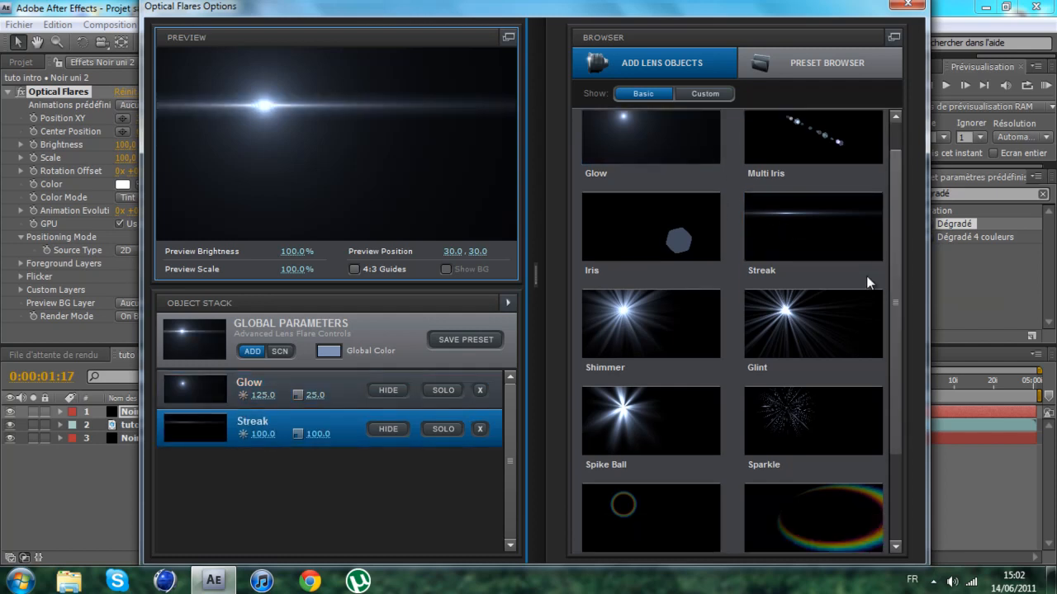
scroll(865, 273, down, 3)
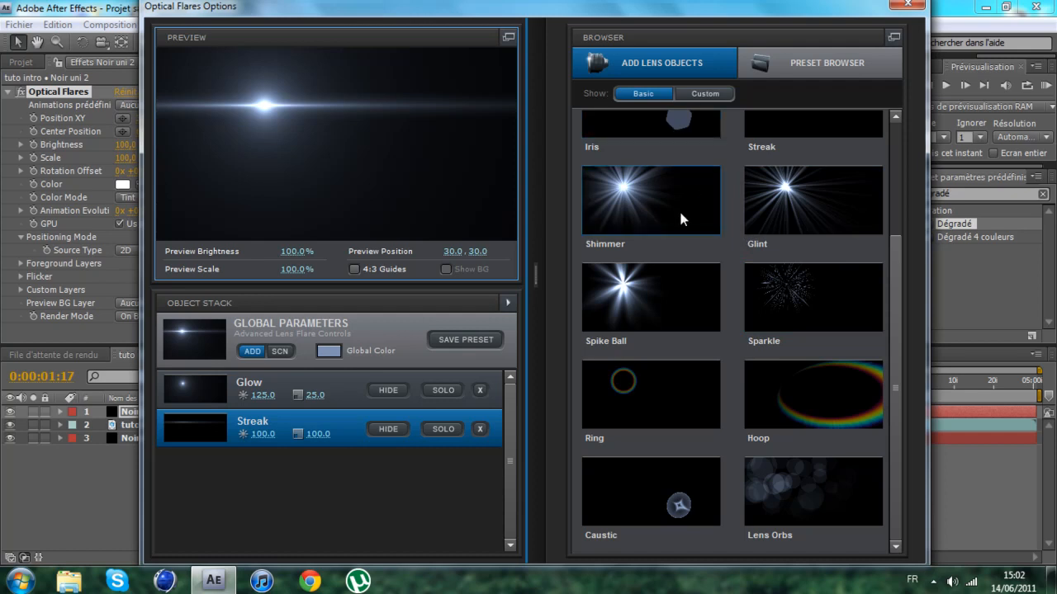
scroll(683, 220, up, 1)
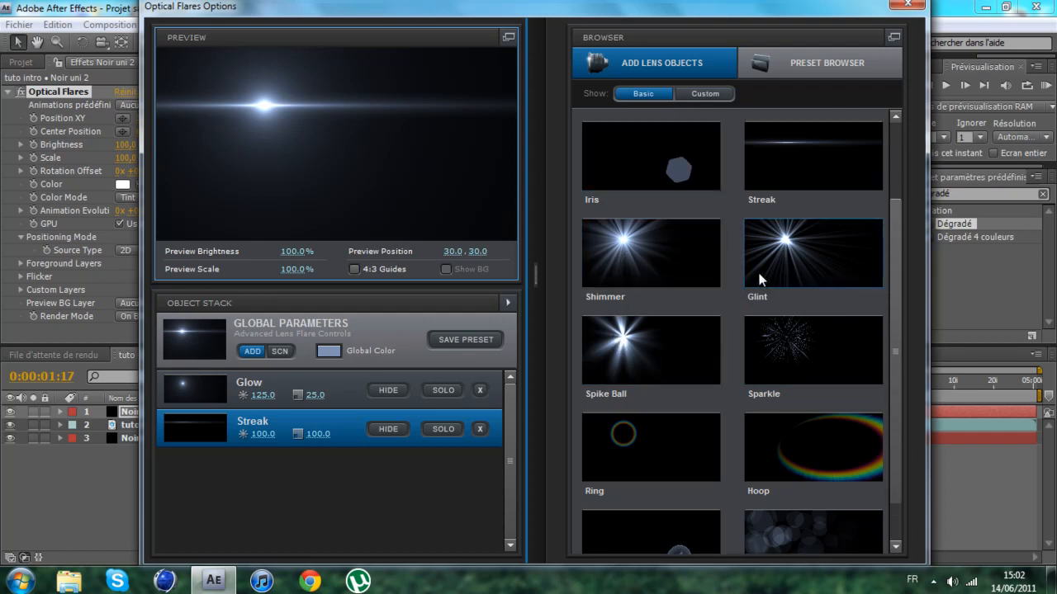
scroll(761, 280, up, 1)
scroll(749, 290, down, 2)
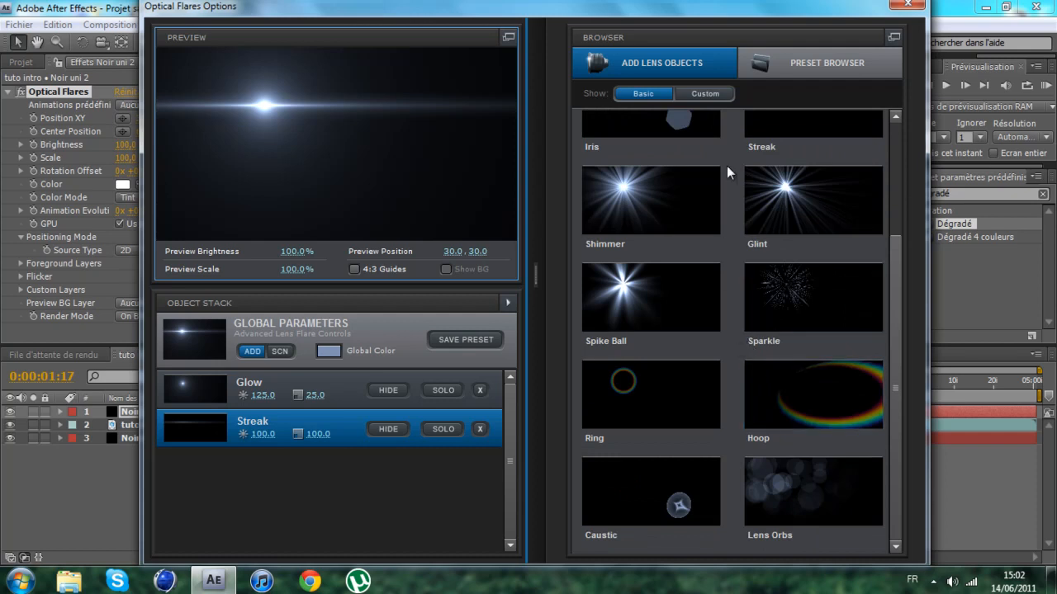
click(722, 96)
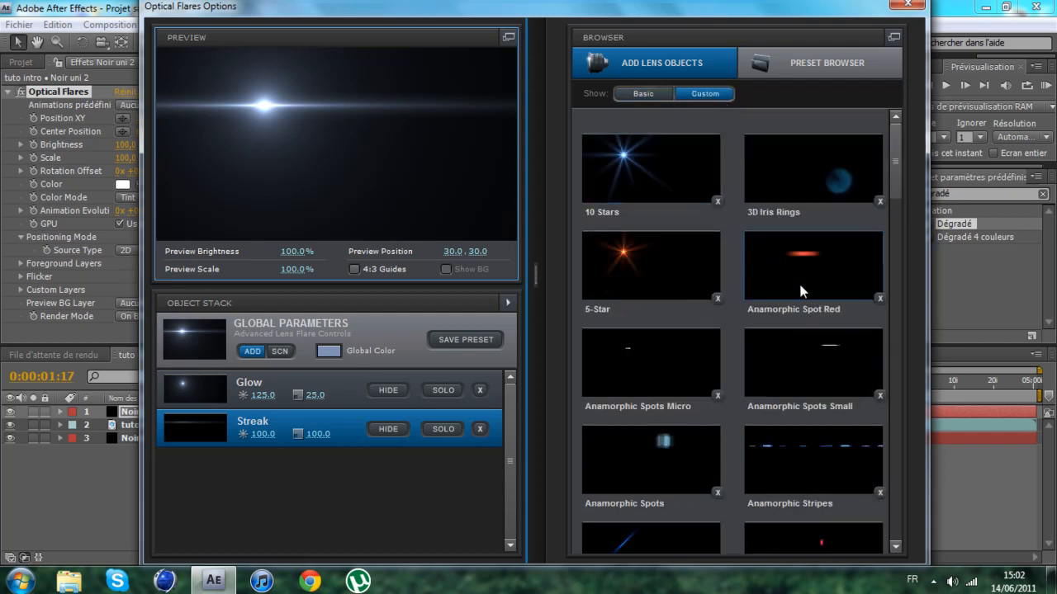
click(795, 448)
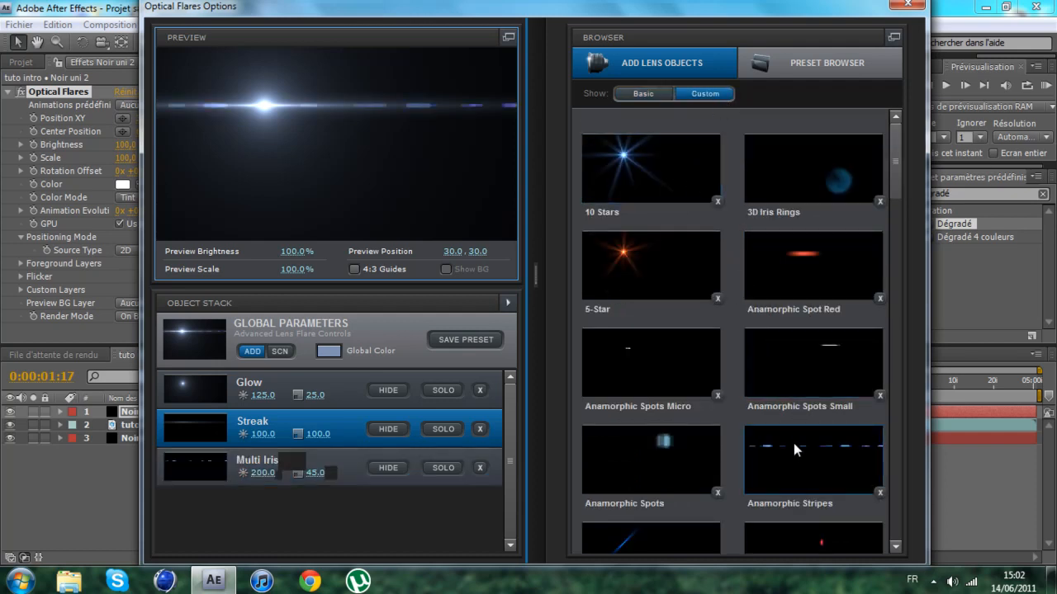
scroll(777, 346, down, 7)
scroll(705, 316, up, 5)
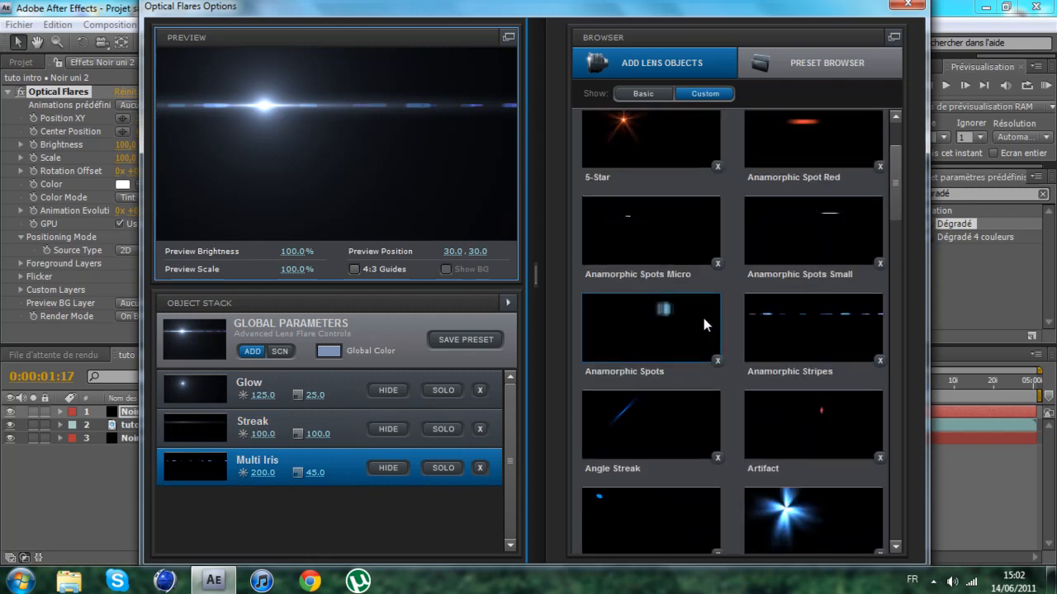
scroll(703, 317, down, 5)
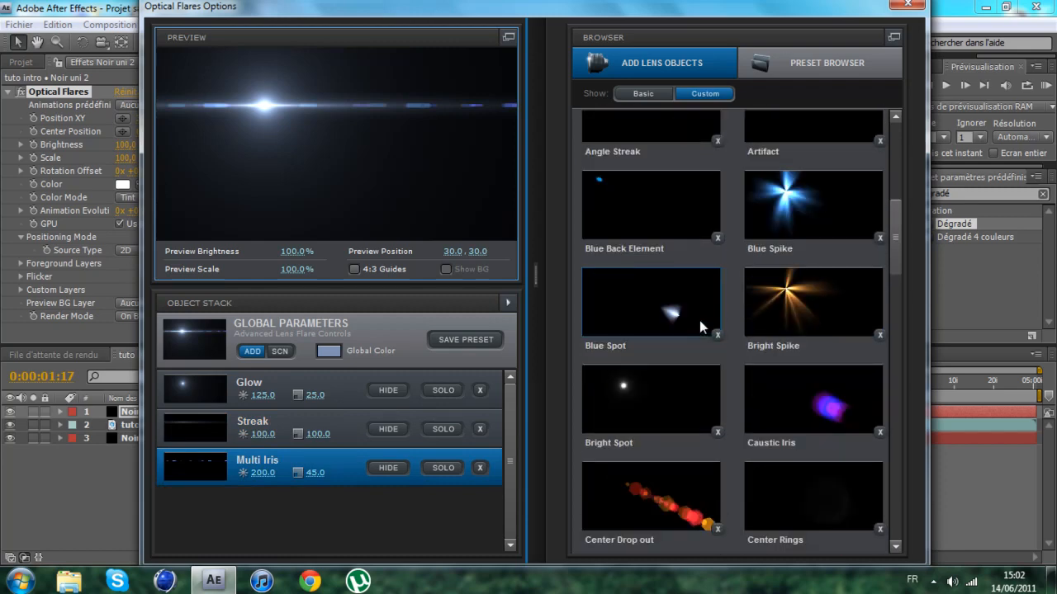
scroll(700, 321, down, 5)
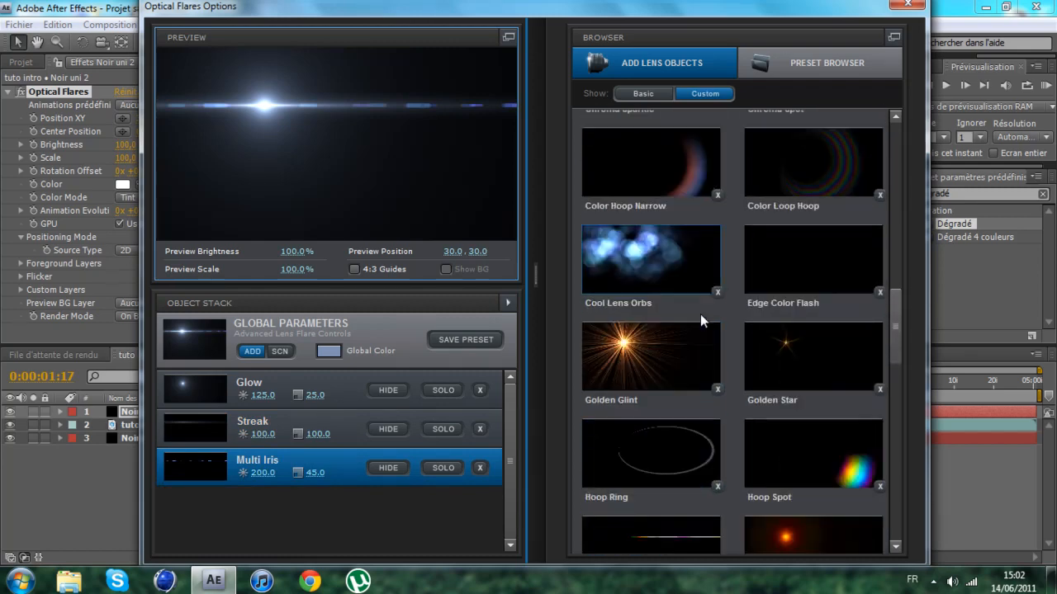
- Set the flare's global color to dark red AD1D20 and accept the Optical Flares options
mouse_move(312, 353)
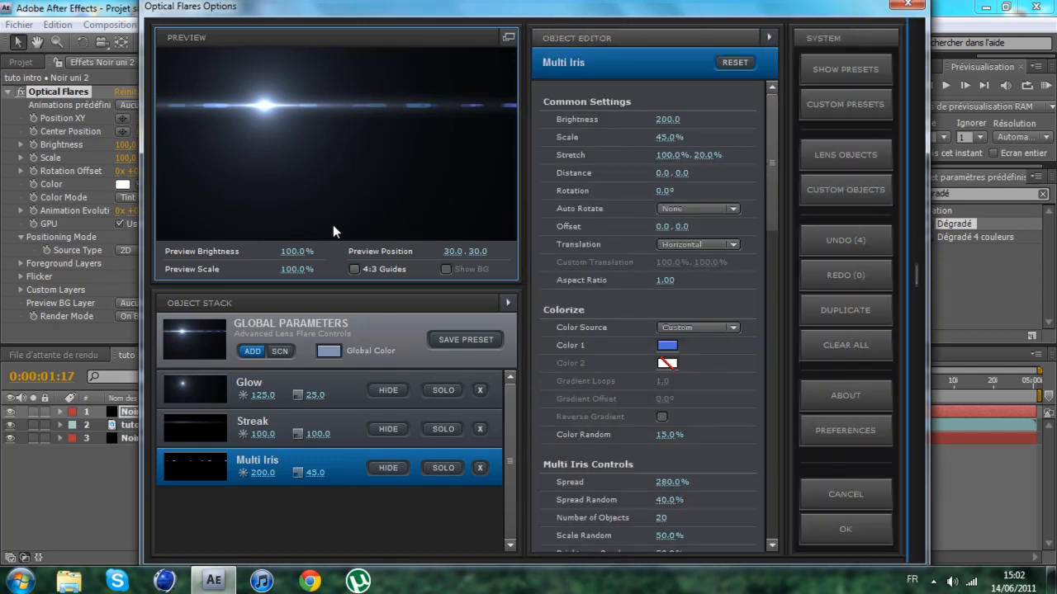
click(326, 350)
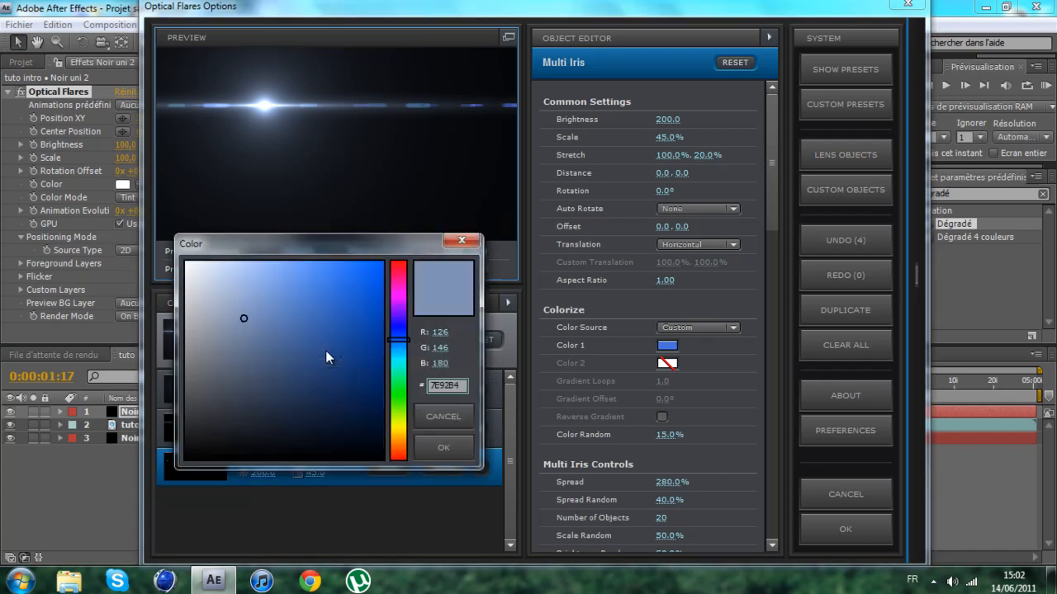
drag(392, 339, 397, 266)
drag(281, 304, 397, 469)
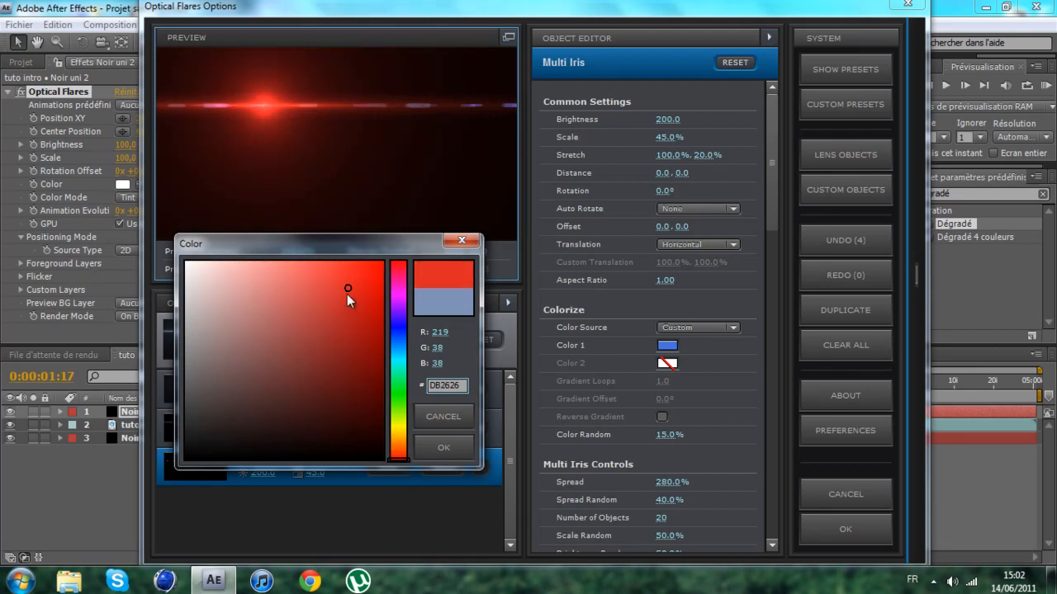
drag(347, 294, 306, 266)
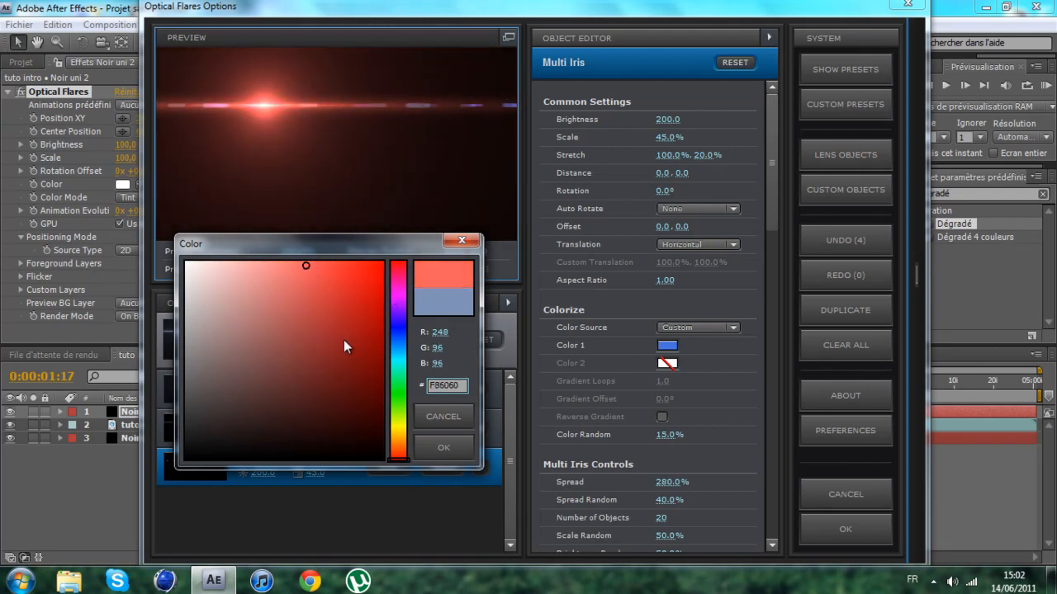
drag(395, 296, 397, 262)
drag(322, 268, 350, 325)
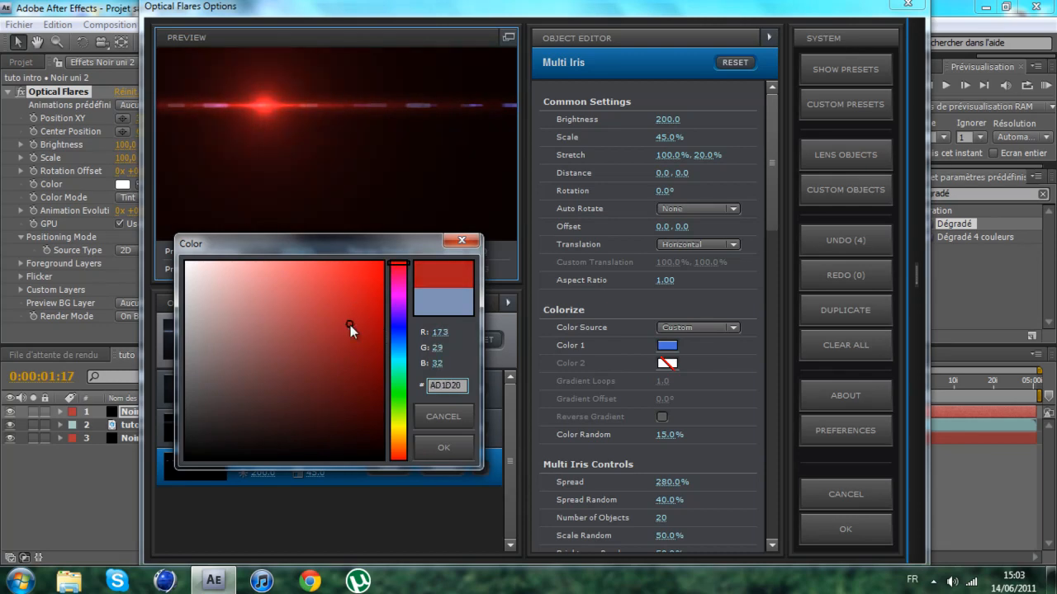
click(443, 447)
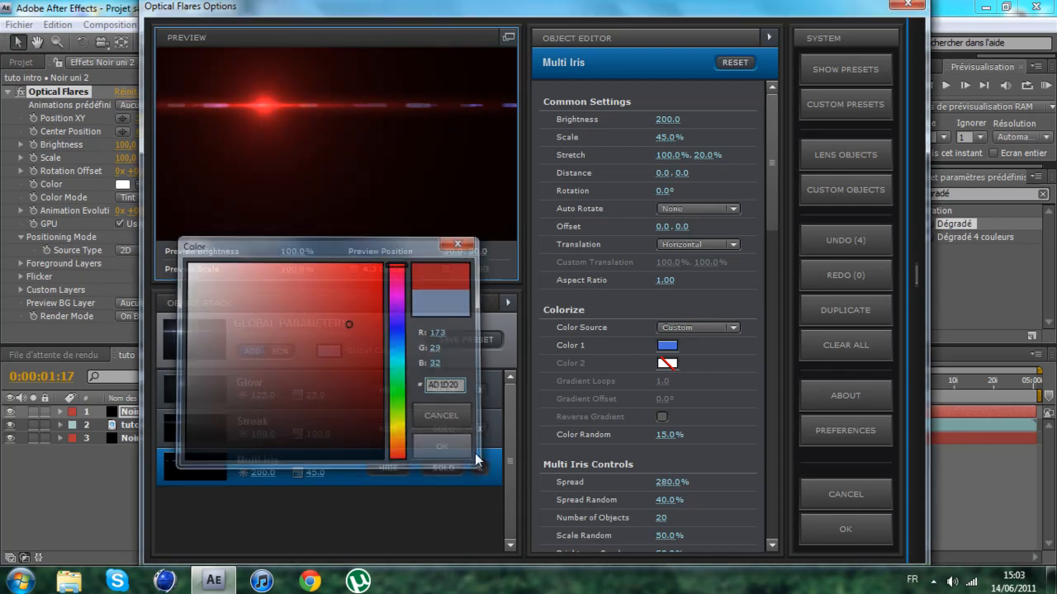
click(842, 533)
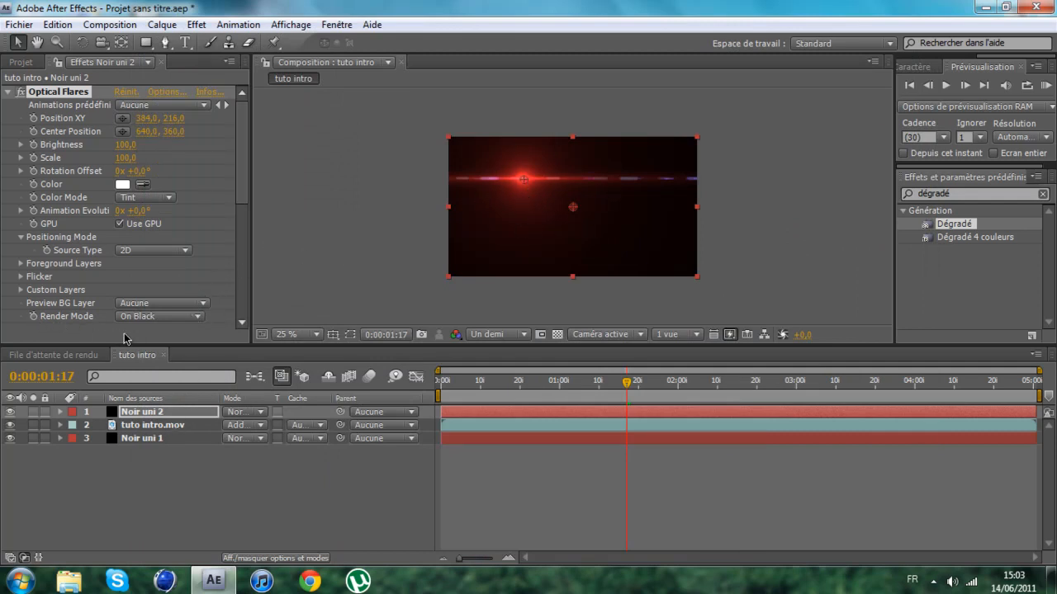
- Set the flare's render mode to On Transparent and place it at the frame's top centre, at about 636, 6
click(198, 319)
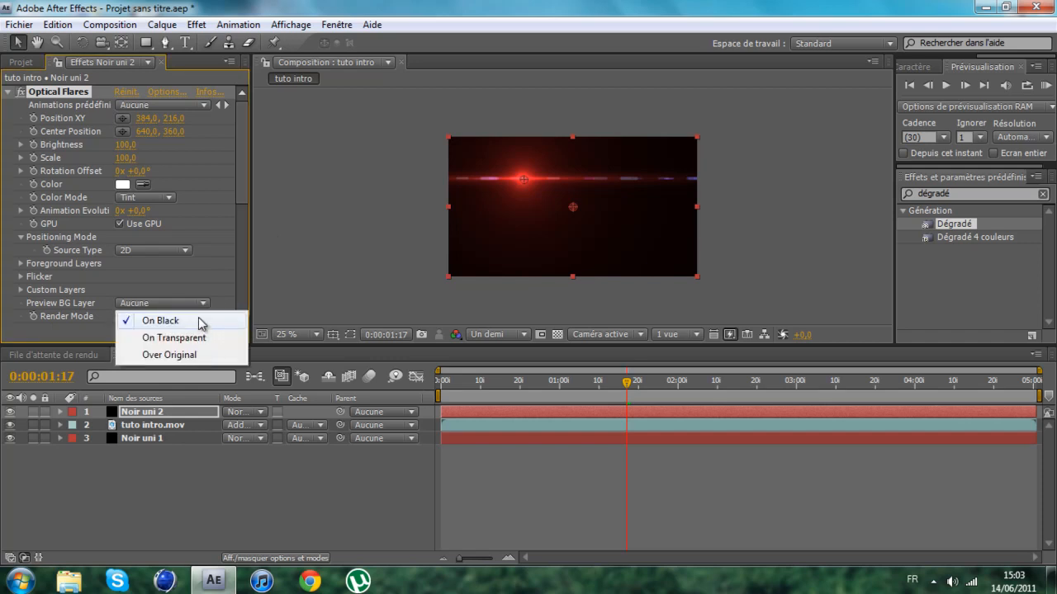
click(199, 337)
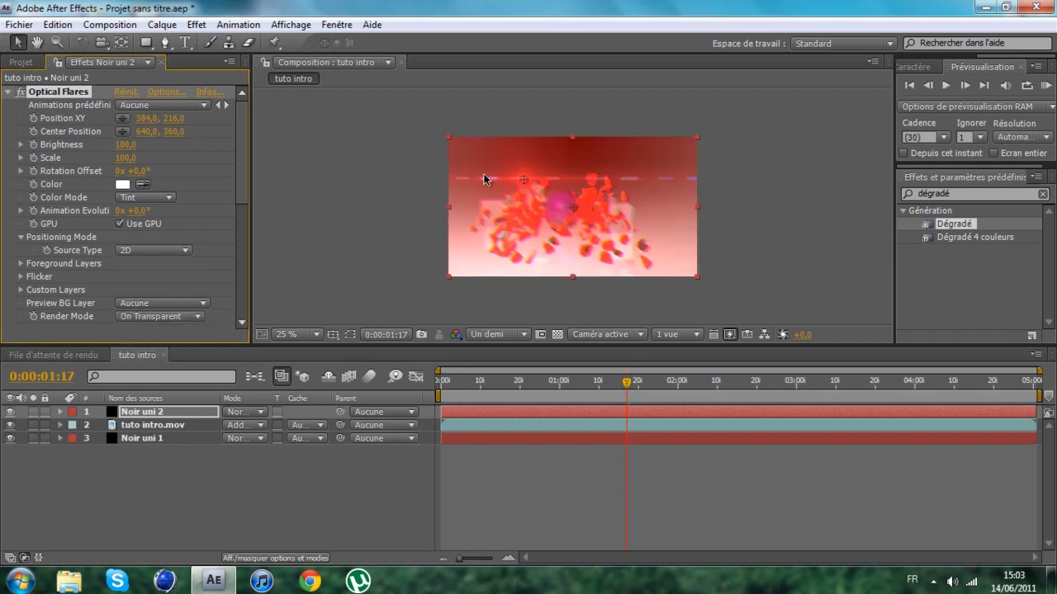
drag(525, 182, 575, 140)
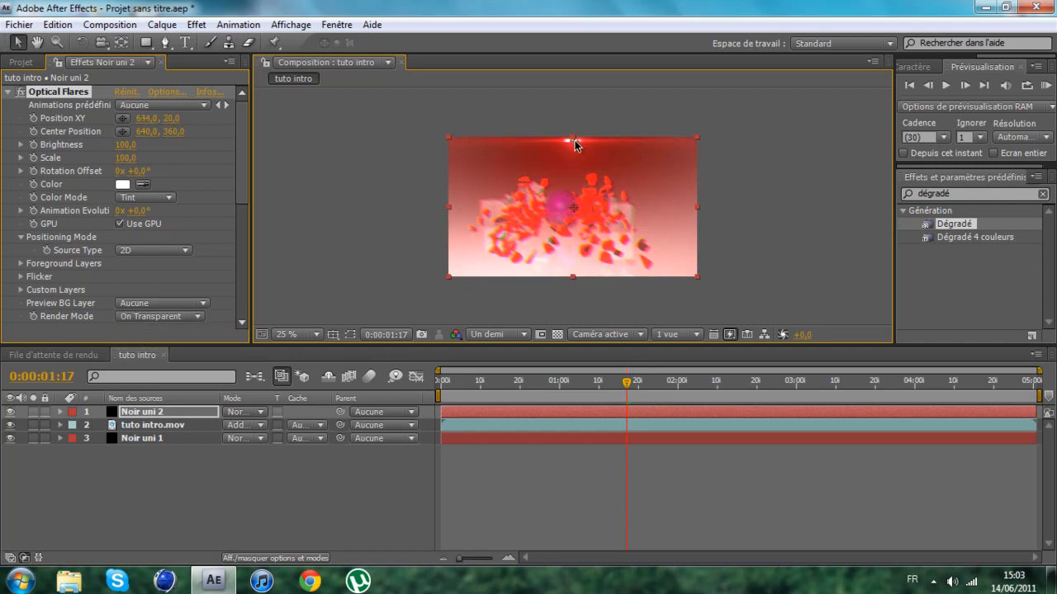
key(period)
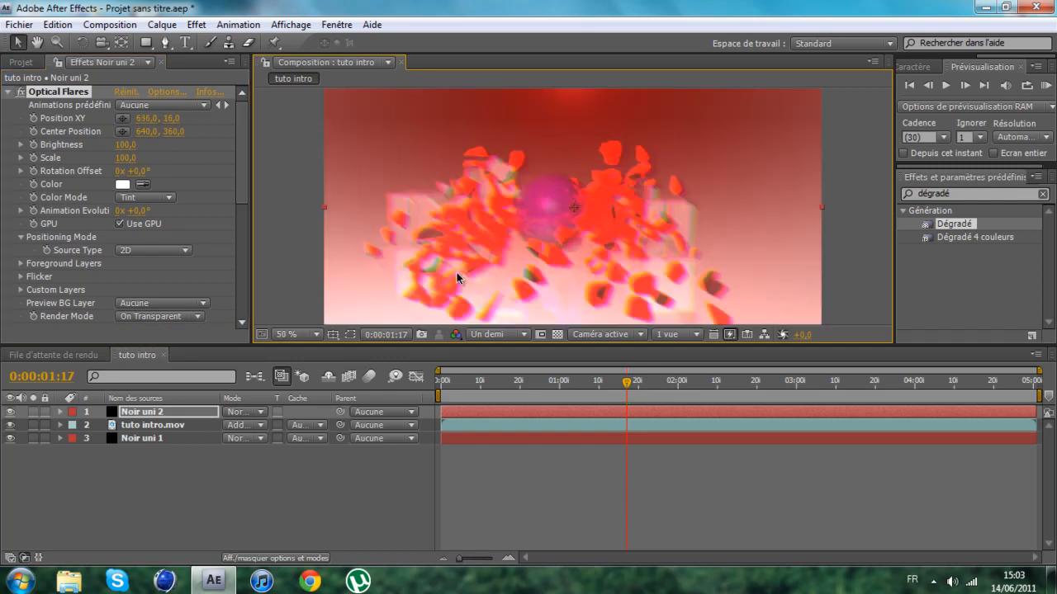
click(315, 337)
click(332, 71)
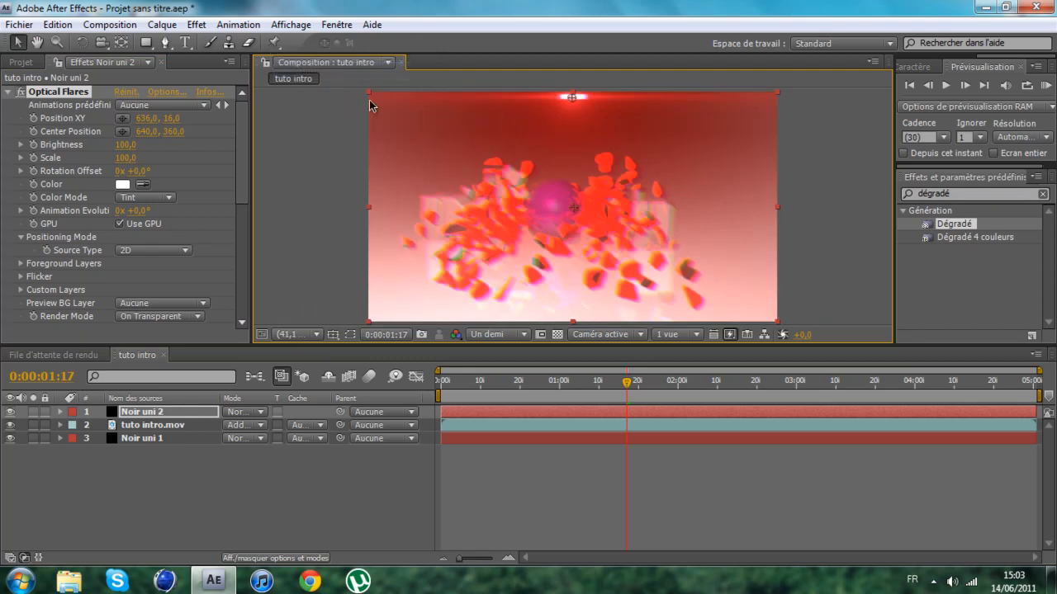
drag(572, 95, 572, 92)
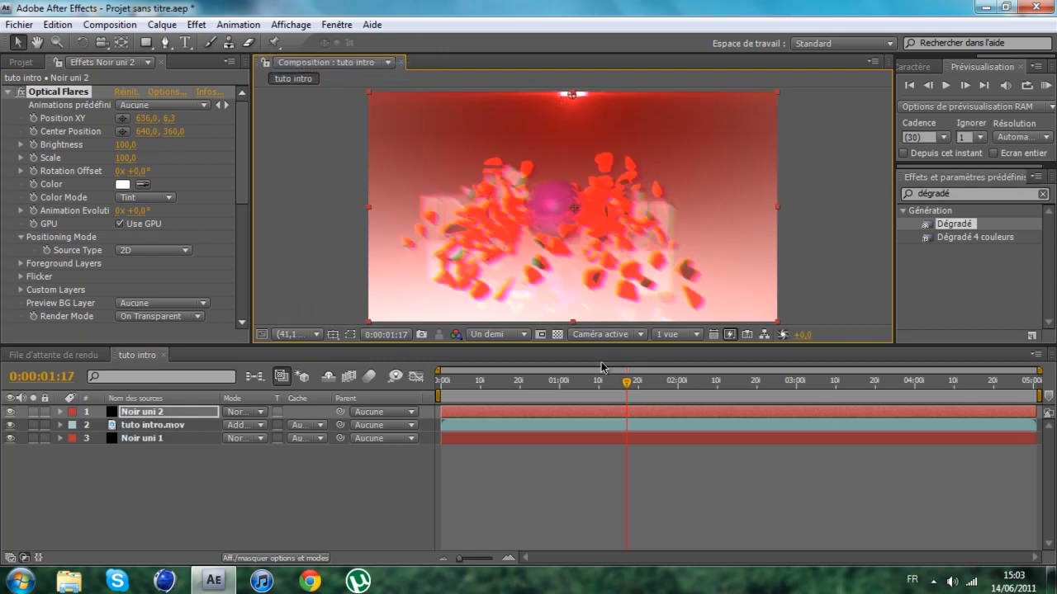
- Keyframe the Noir uni 2 layer's opacity at 0% at 0:00:00:00 and 100% at 0:00:00:10
drag(626, 383, 355, 387)
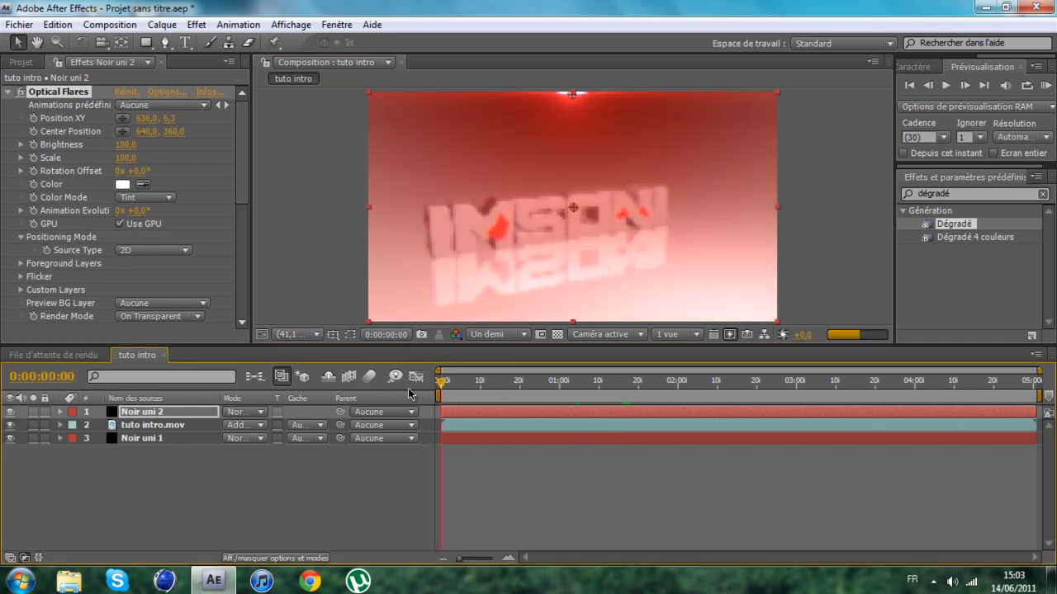
click(58, 412)
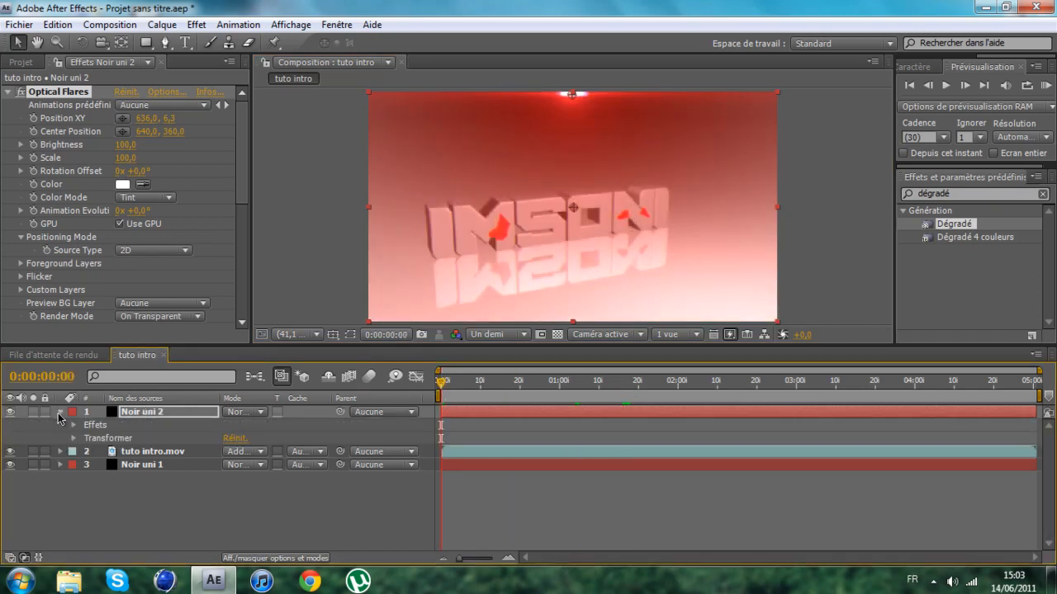
click(72, 439)
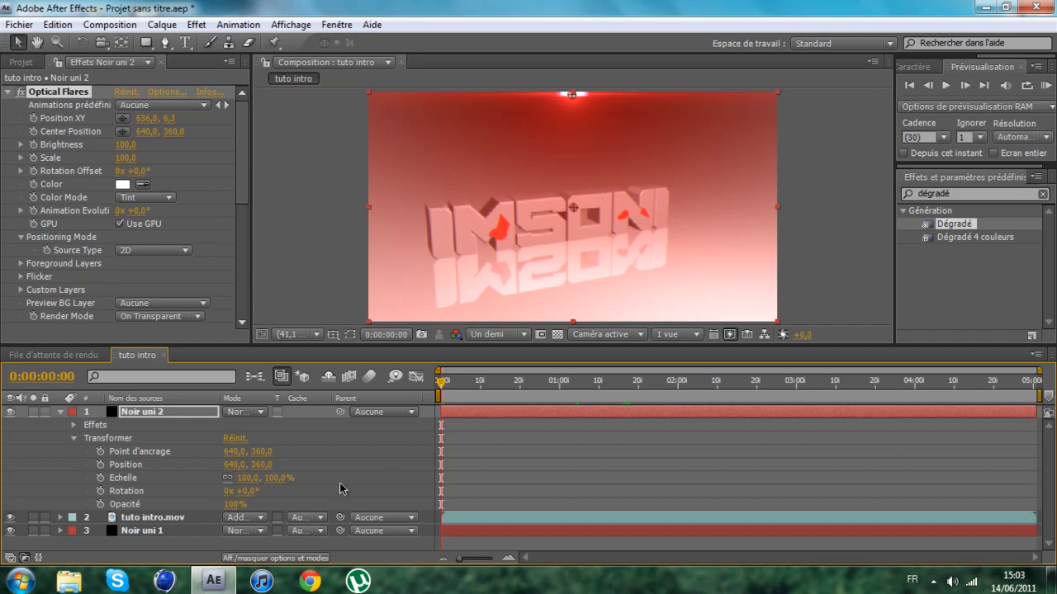
click(236, 506)
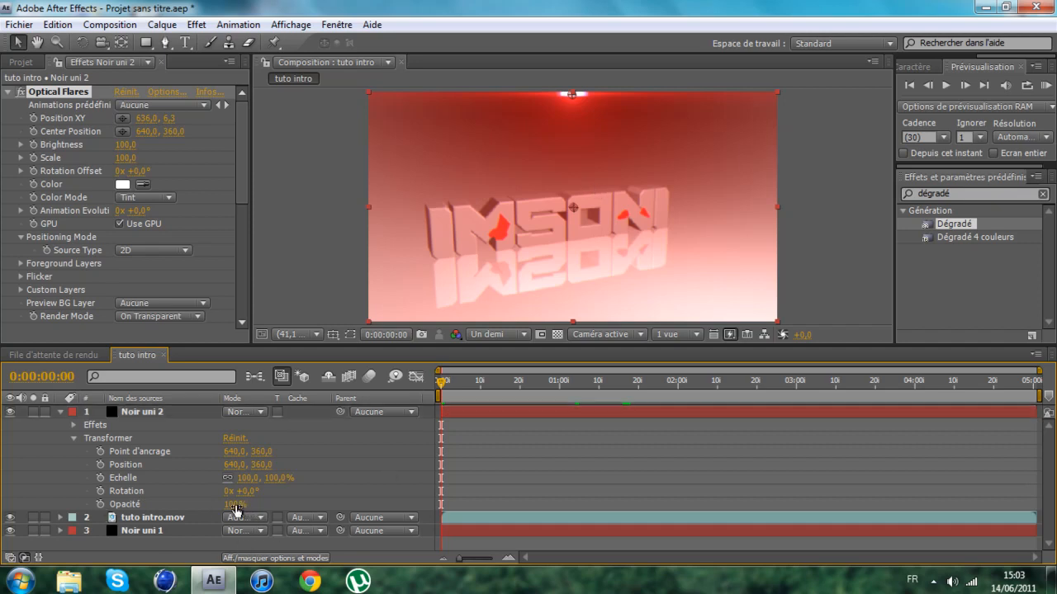
drag(235, 505, 157, 506)
click(101, 504)
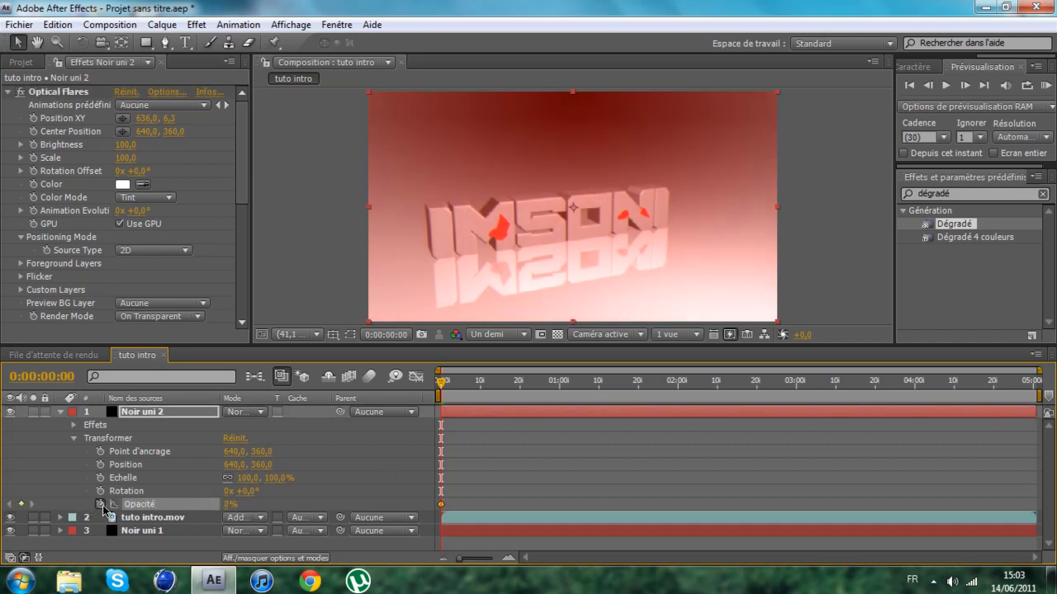
drag(444, 385, 480, 393)
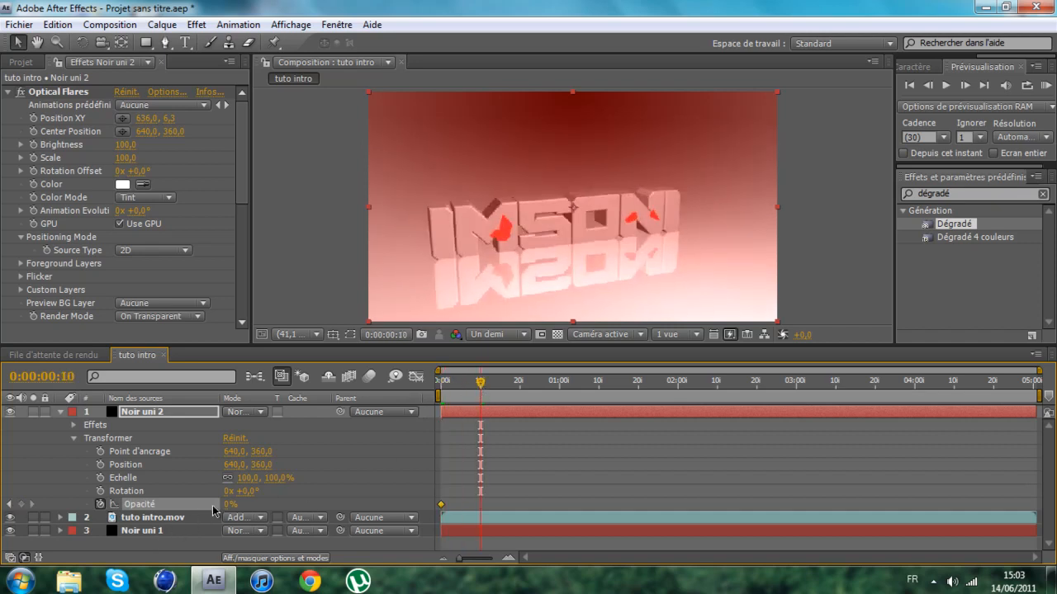
drag(228, 505, 370, 501)
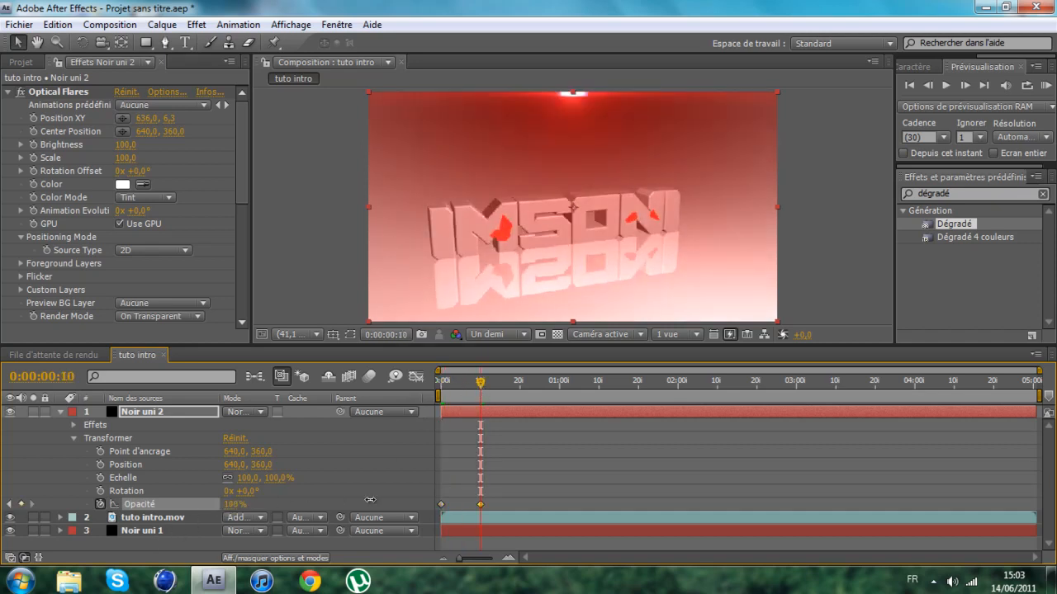
- Try a 0% opacity keyframe at 0:00:00:20, and delete it along with the 0% keyframe at the start
drag(480, 386, 520, 392)
drag(234, 504, 72, 506)
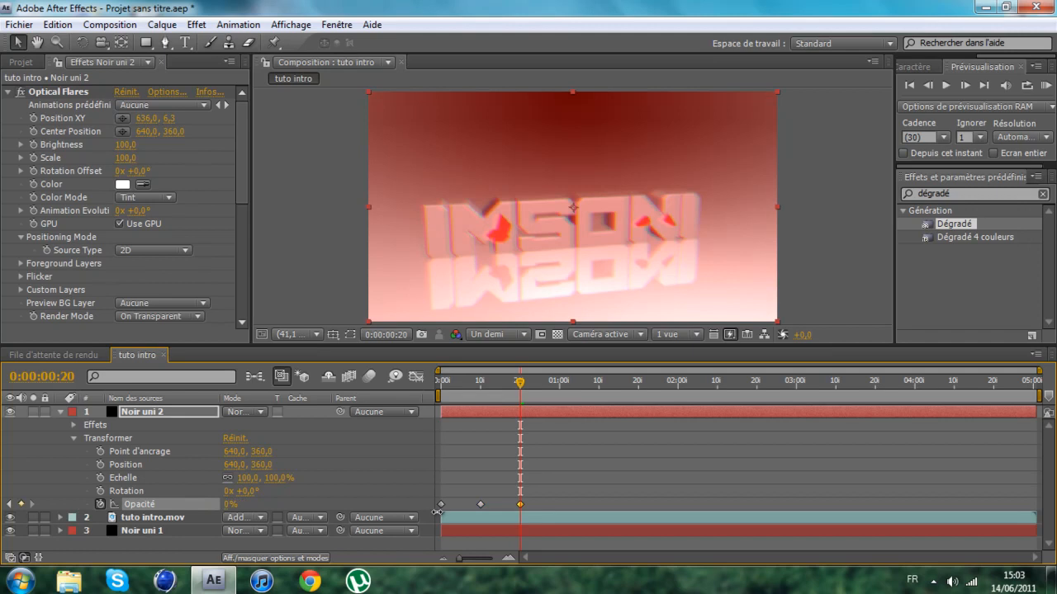
drag(442, 507, 512, 510)
click(519, 506)
key(Delete)
- Keyframe Noir uni 2's opacity at 51% at 0:00:00:00 and 50% at 0:00:00:20
key(Home)
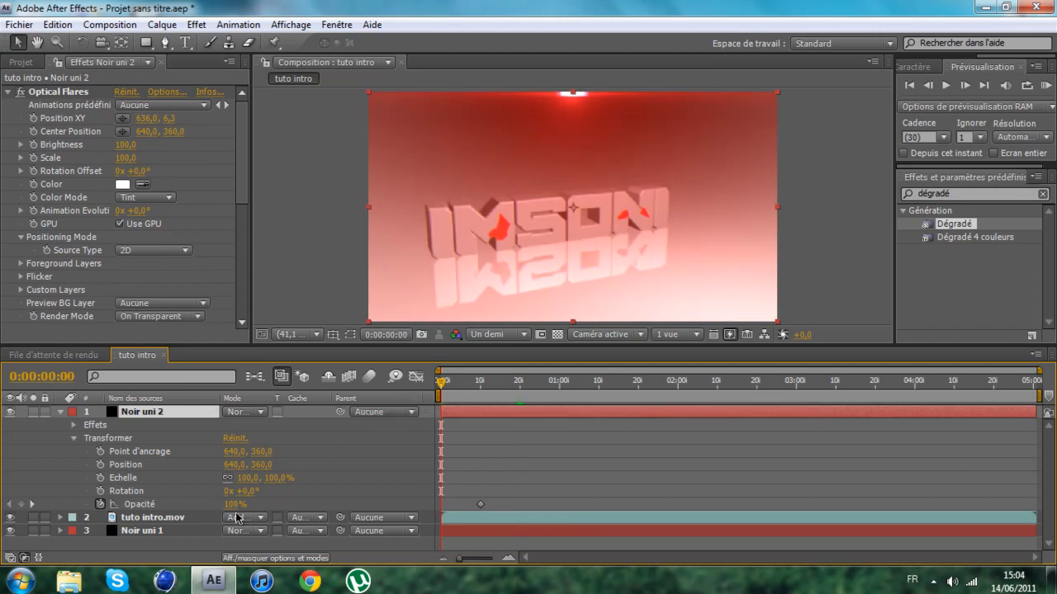
drag(230, 504, 209, 506)
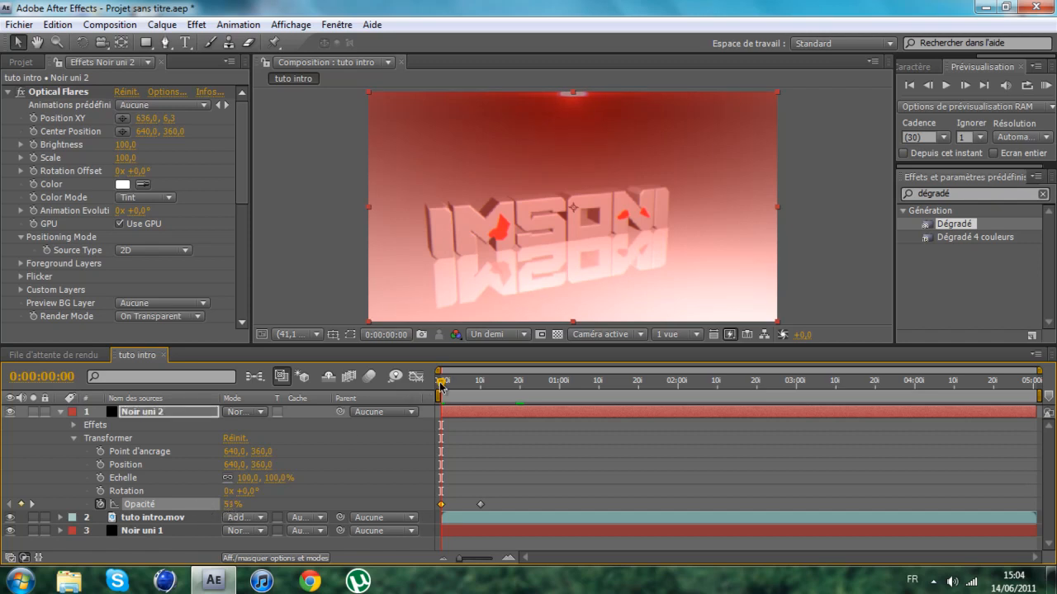
drag(503, 384, 520, 383)
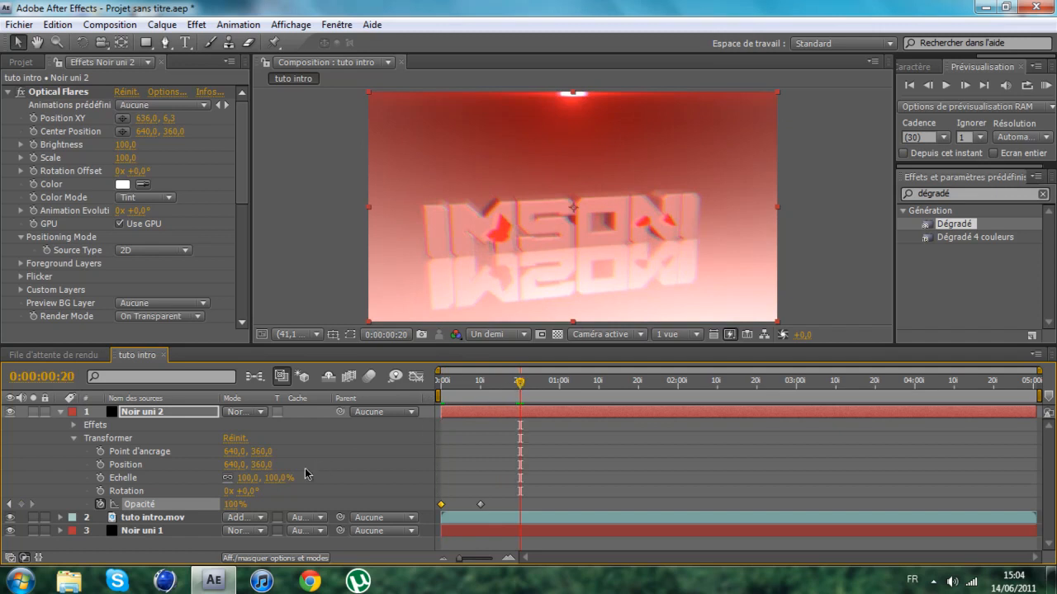
click(235, 505)
text(50)
key(Return)
- Keyframe Noir uni 2's opacity at 100% at 0:00:01:00 and 50% at 0:00:01:10
drag(521, 384, 562, 393)
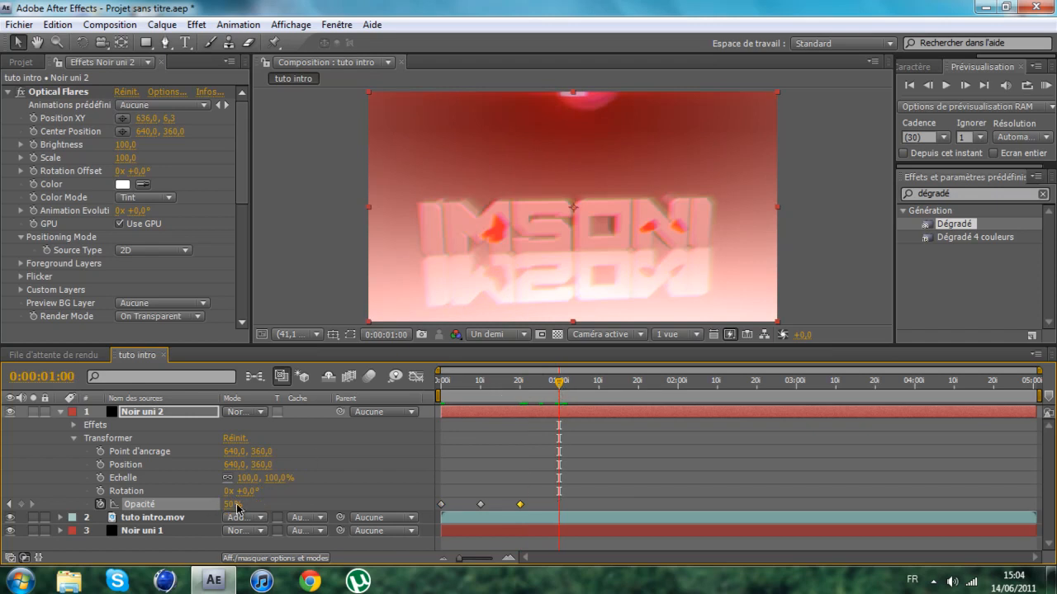
click(235, 505)
text(100)
key(Return)
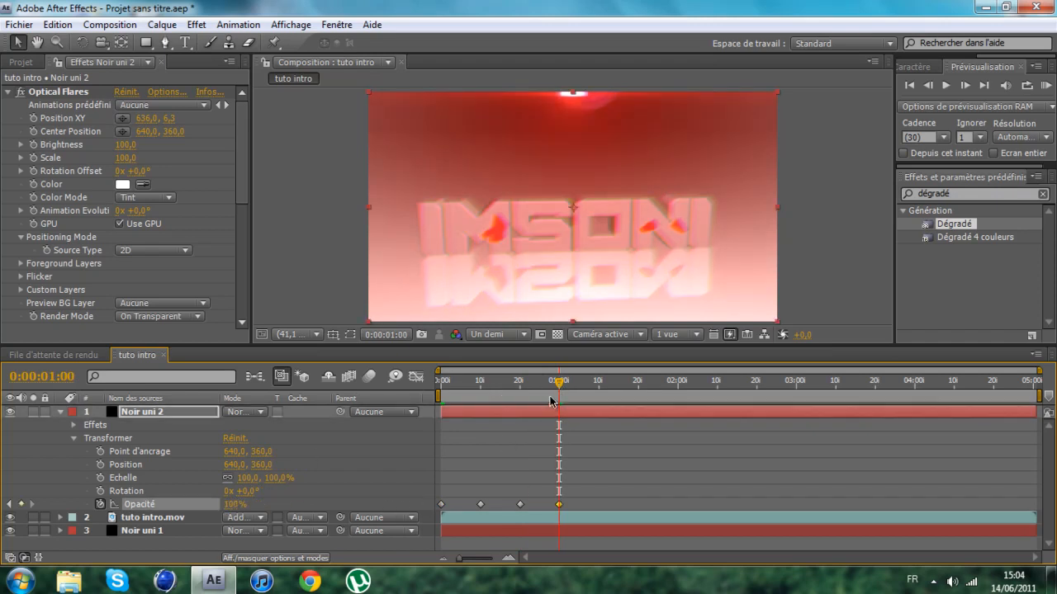
drag(559, 383, 598, 393)
click(236, 504)
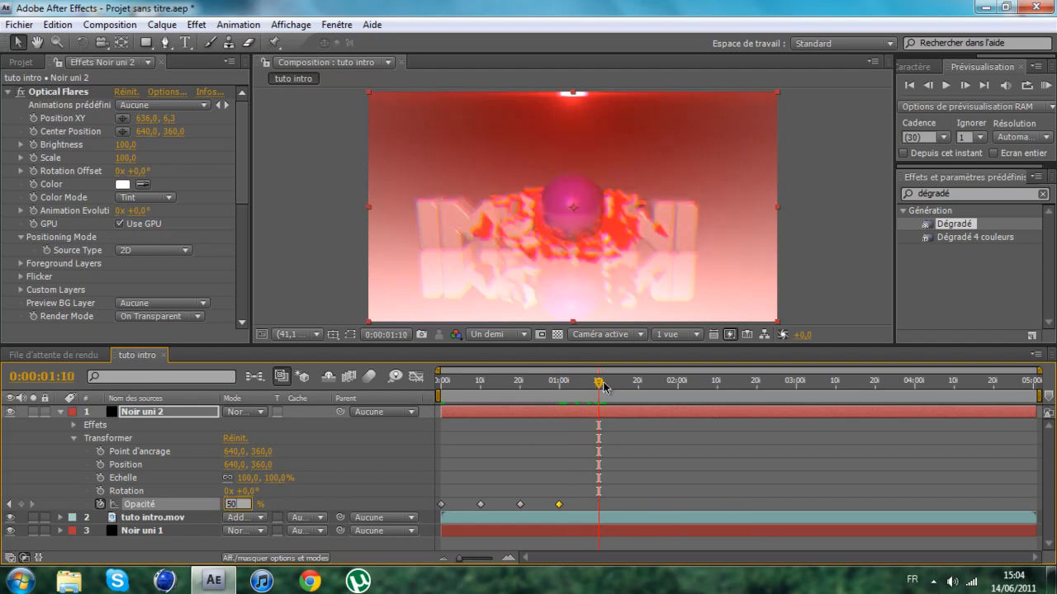
- Keyframe Noir uni 2's opacity at 100% at 0:00:01:20 and 50% at 0:00:02:00
drag(601, 384, 642, 390)
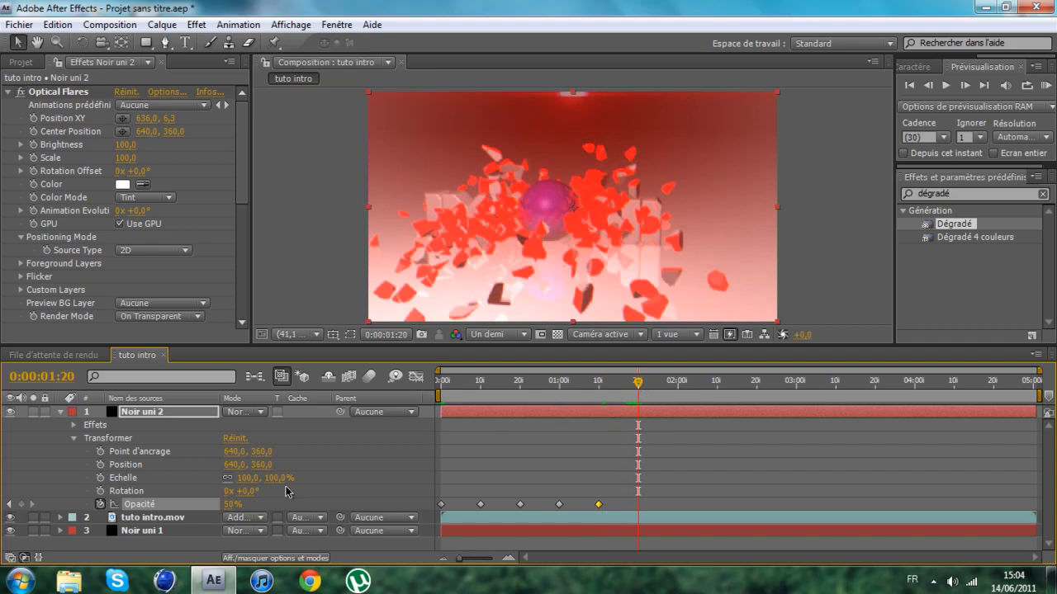
click(236, 505)
text(100)
drag(640, 385, 678, 388)
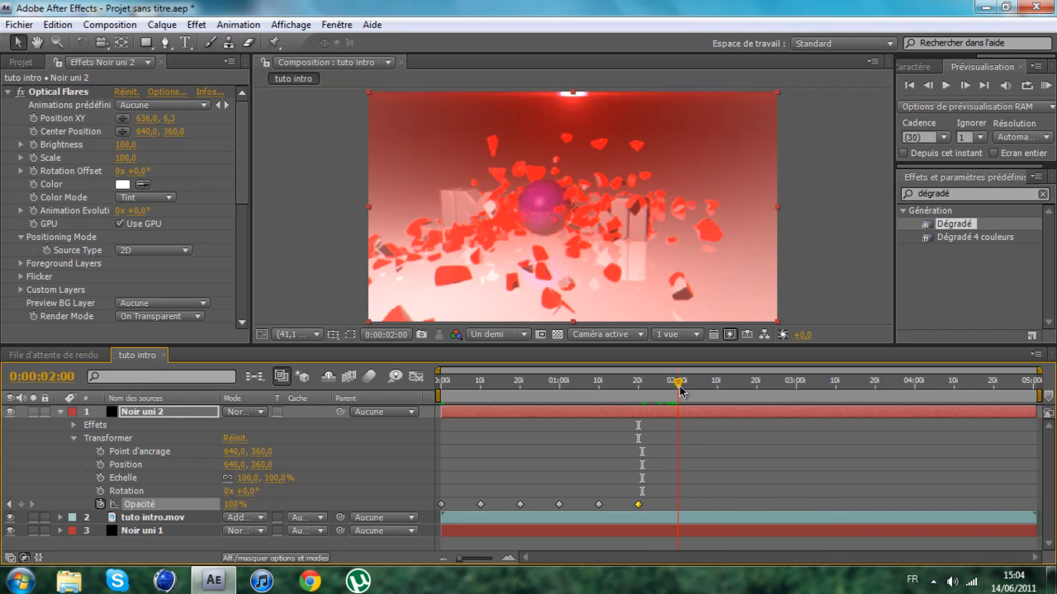
click(236, 504)
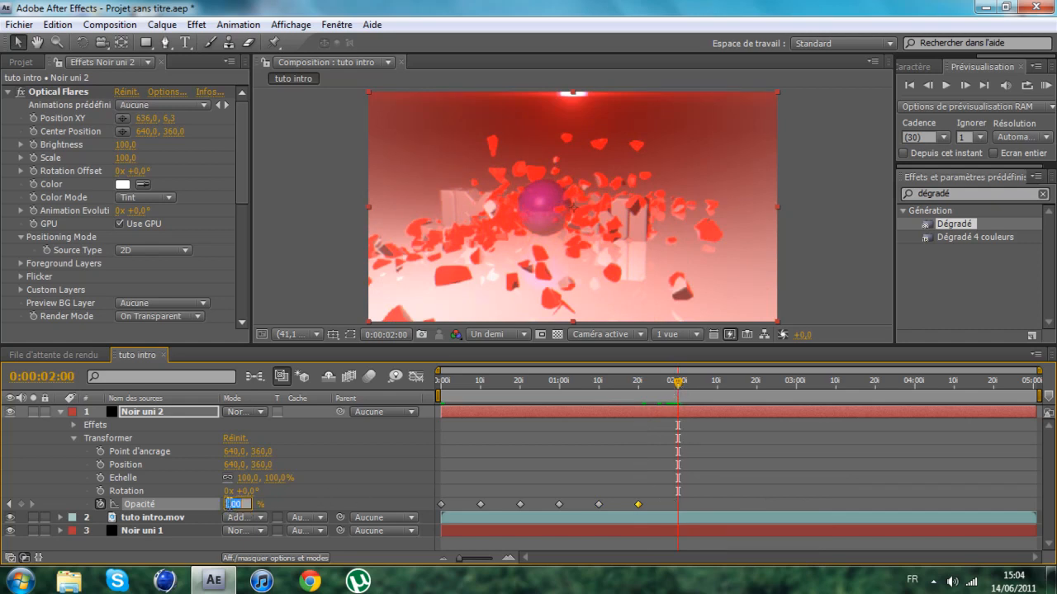
key(Return)
- Keyframe Noir uni 2's opacity at 100% at 0:00:02:10 and 50% at 0:00:02:20
drag(686, 393, 718, 397)
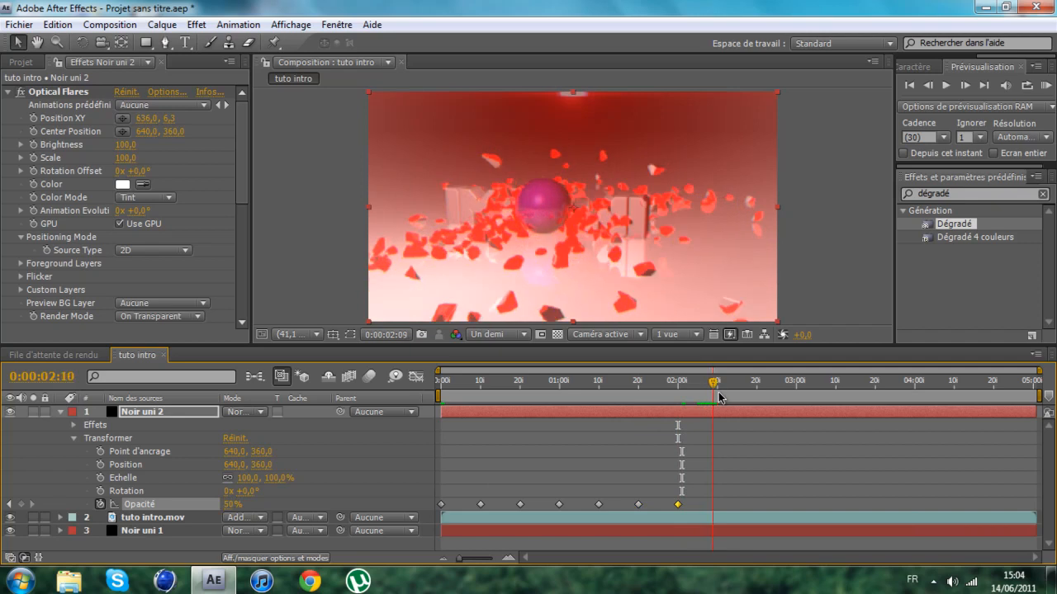
click(232, 505)
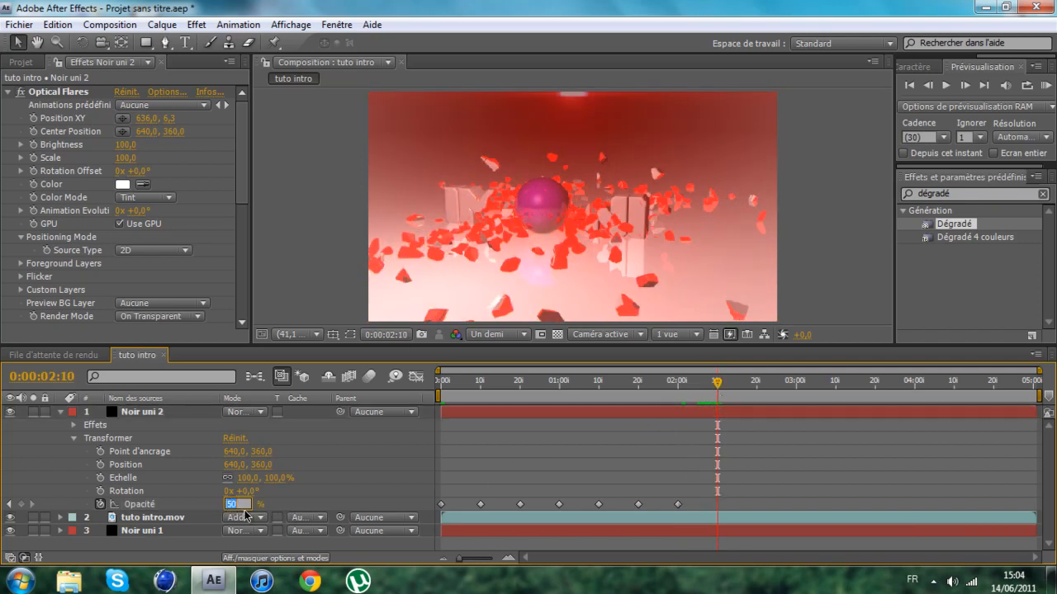
text(100)
key(Return)
drag(720, 387, 763, 387)
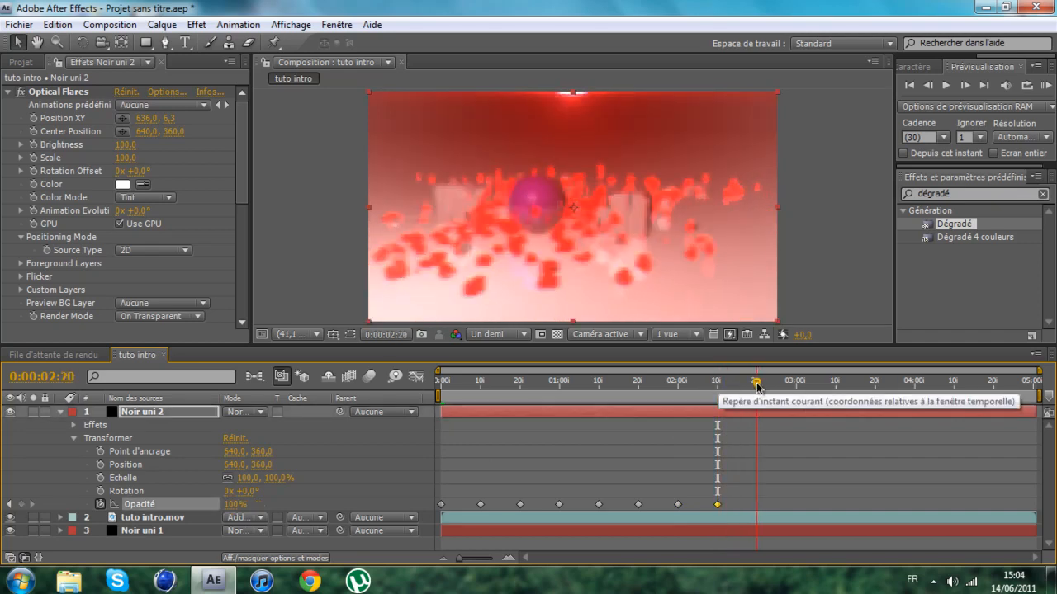
click(234, 504)
text(50)
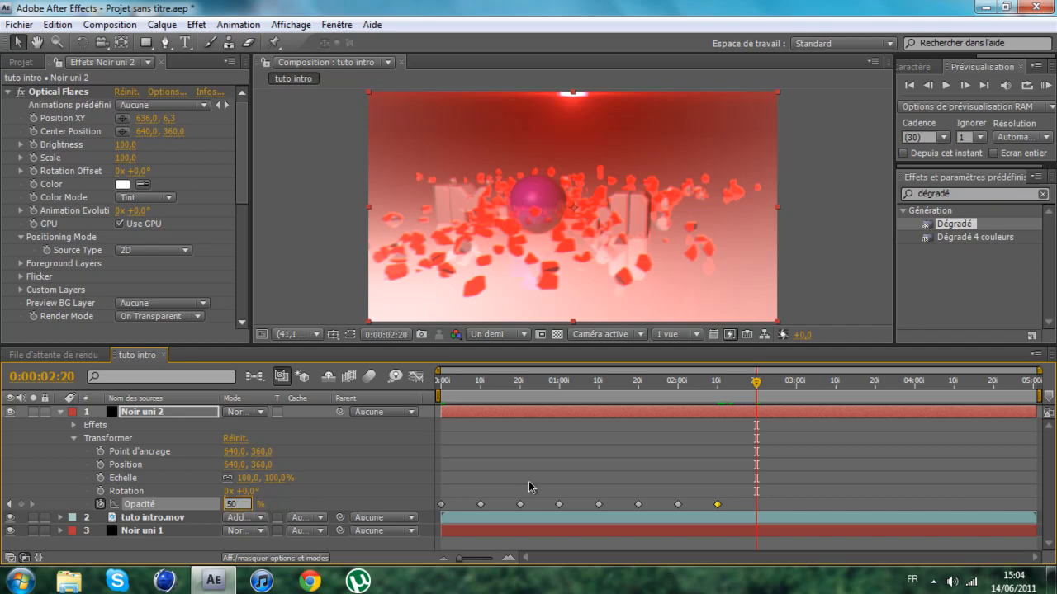
key(Return)
- Keyframe Noir uni 2's opacity at 100% at 0:00:03:00 and 50% at 0:00:03:10
drag(758, 385, 799, 388)
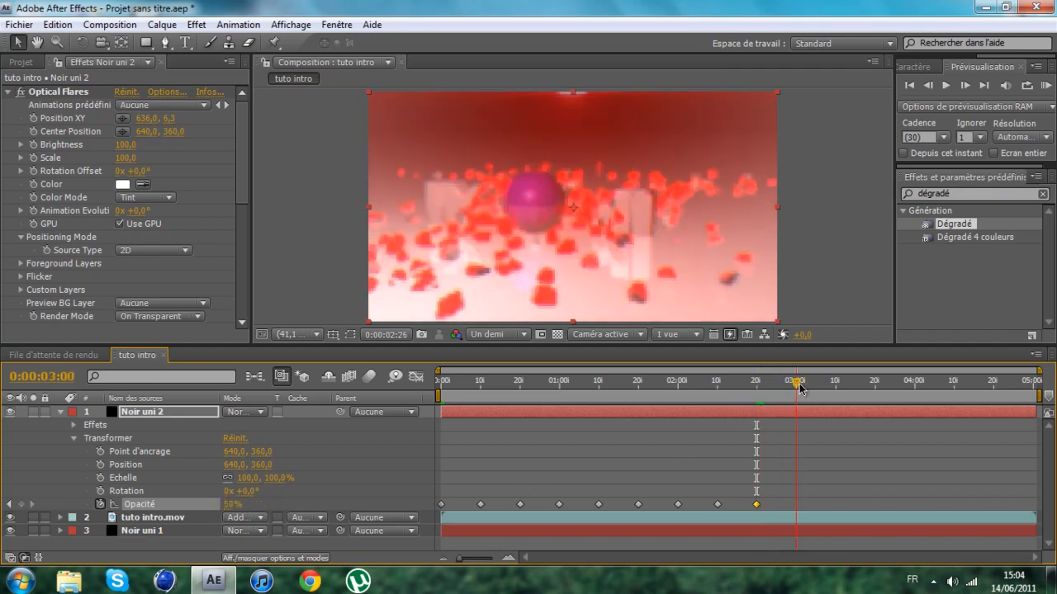
click(235, 504)
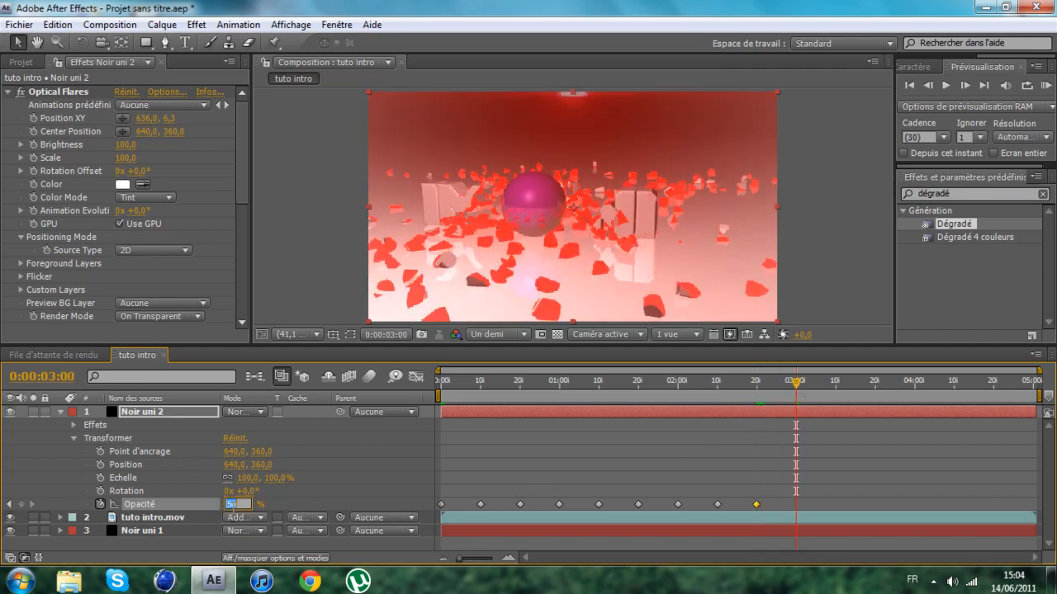
key(Return)
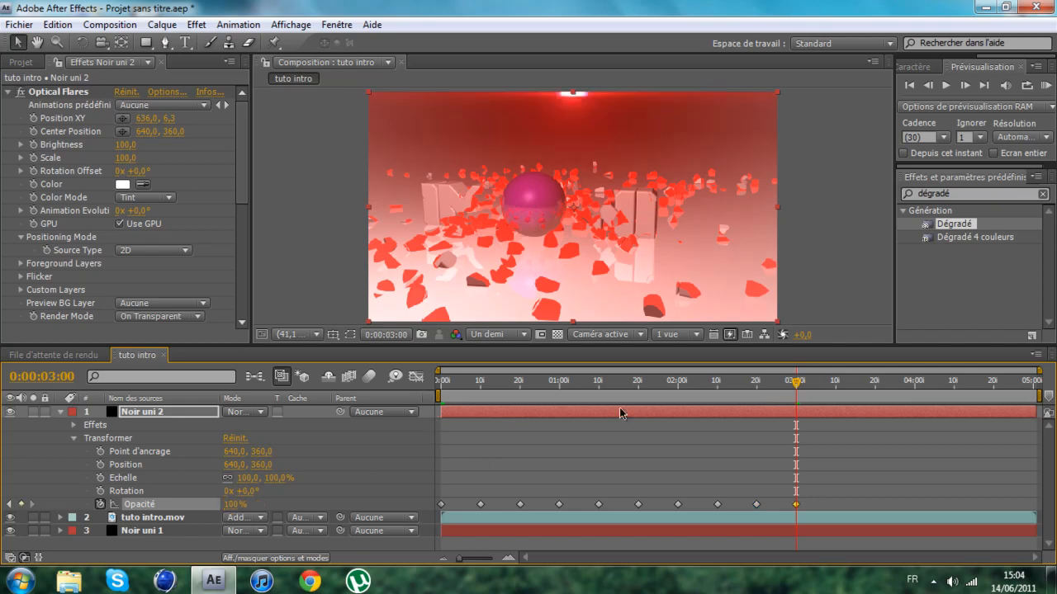
drag(792, 384, 803, 385)
click(834, 385)
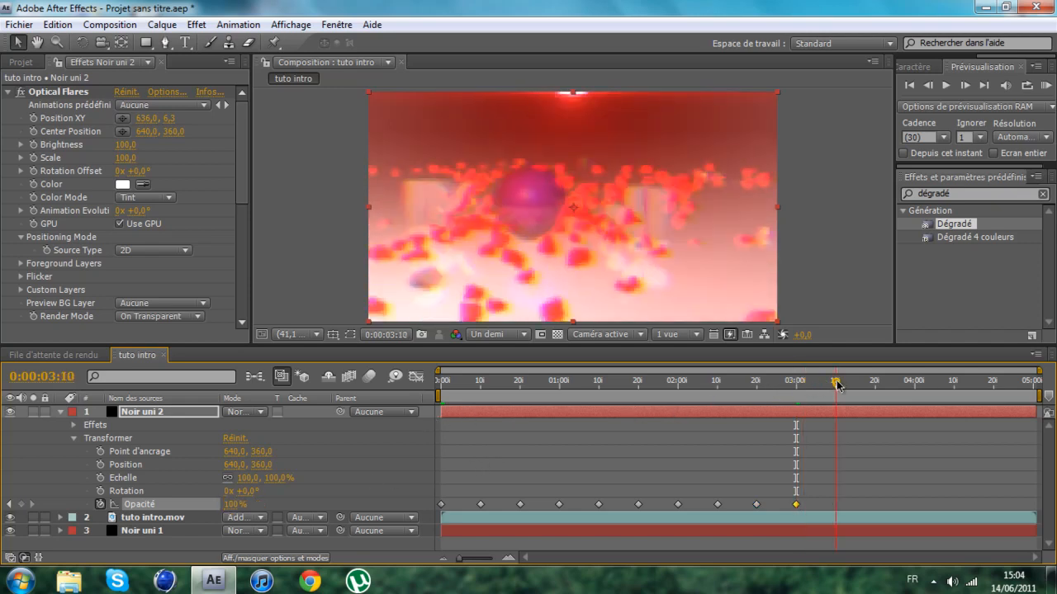
click(235, 504)
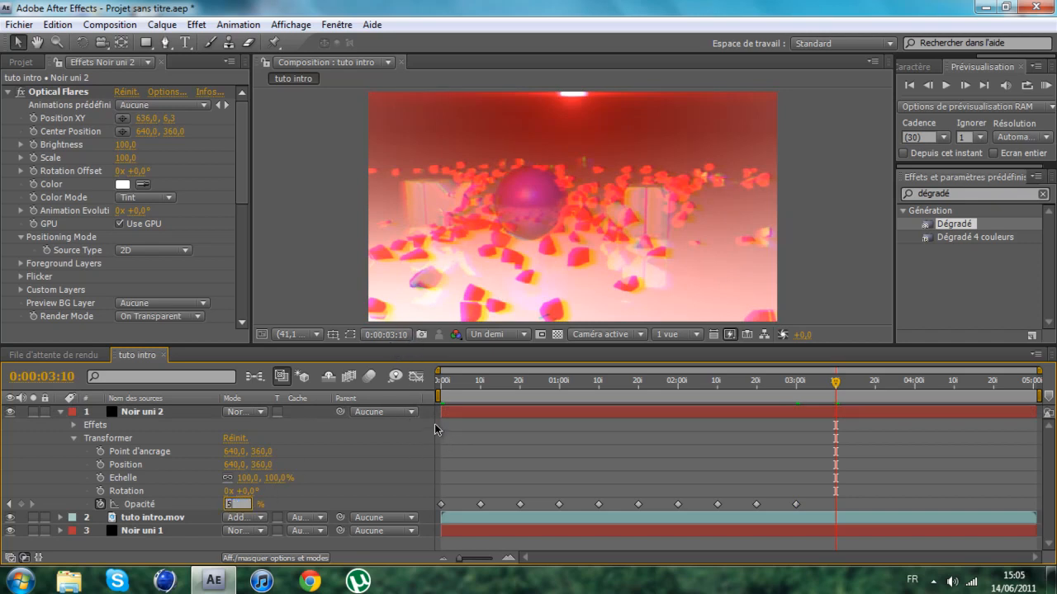
- Keyframe Noir uni 2's opacity at 100% at 0:00:03:20 and 50% at 0:00:04:00
drag(837, 385, 877, 389)
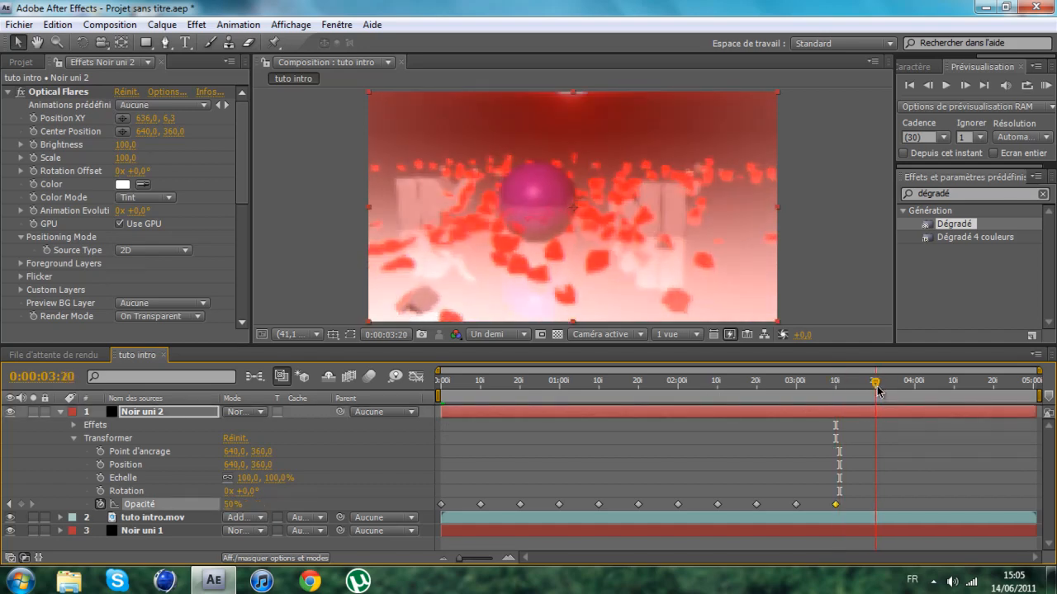
click(231, 504)
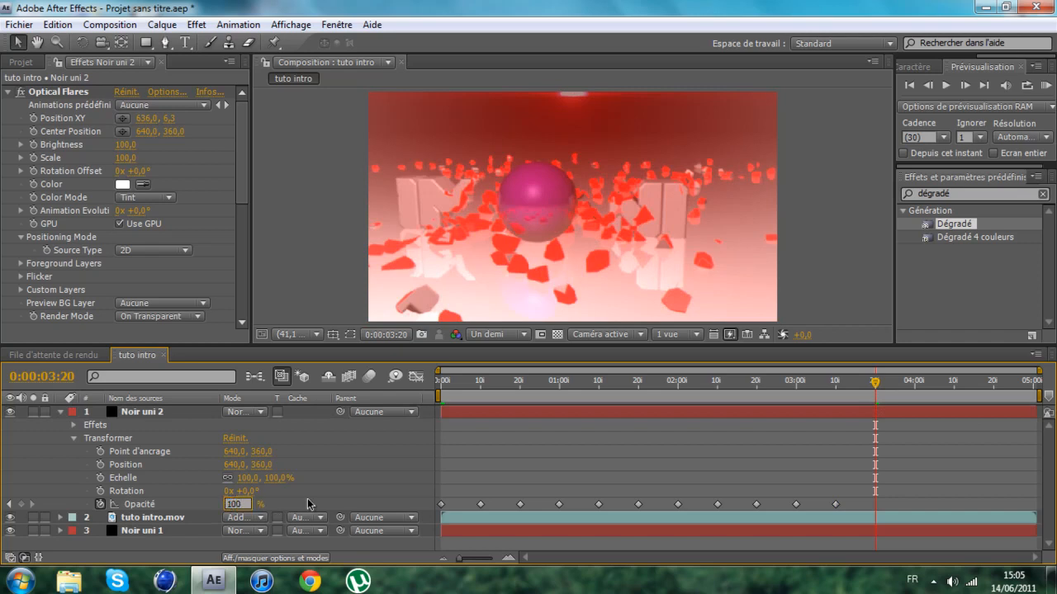
key(Return)
drag(877, 387, 916, 388)
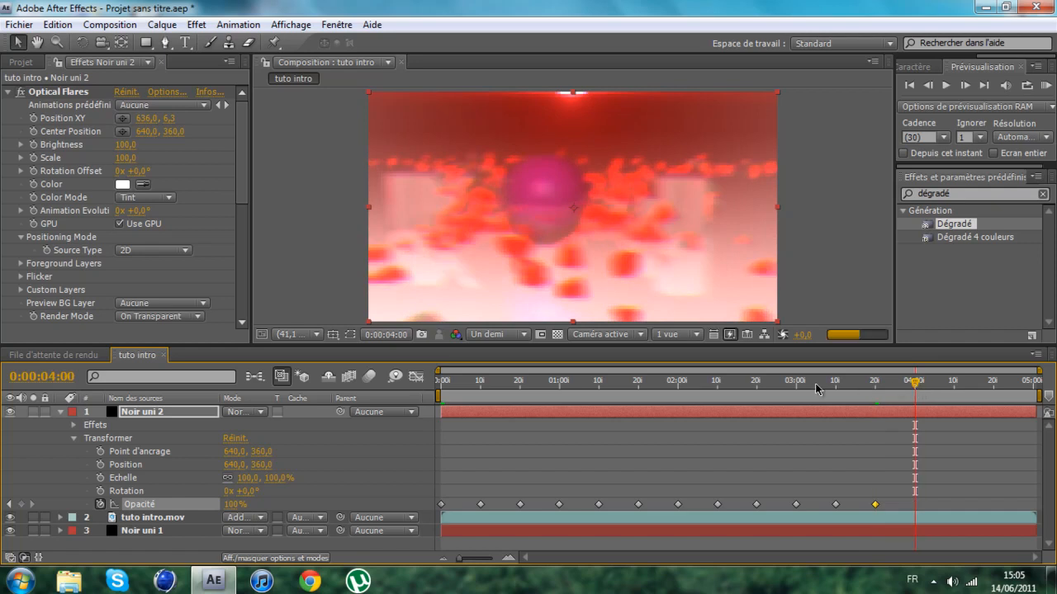
click(231, 503)
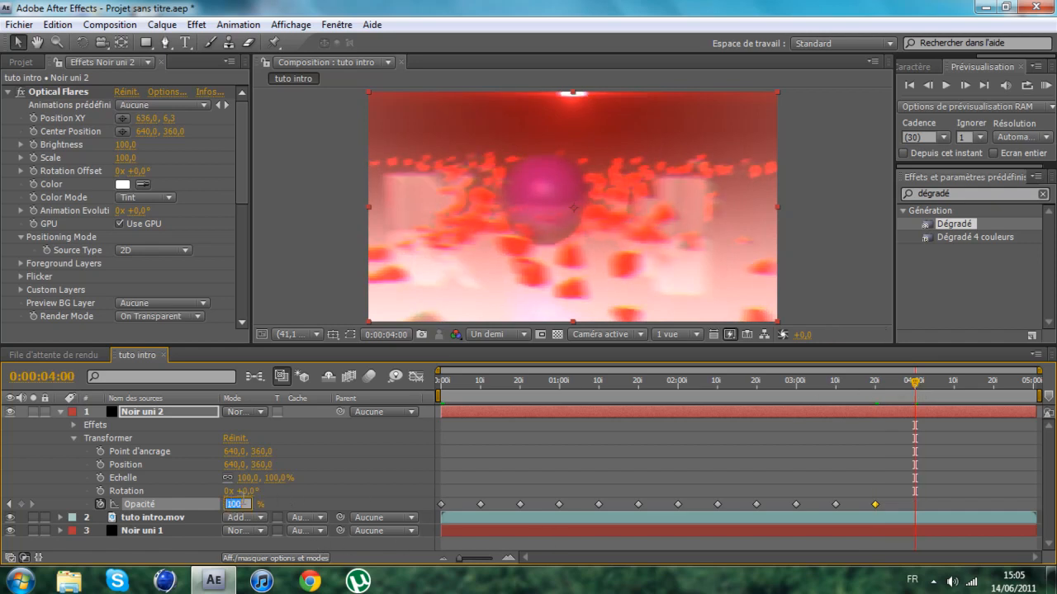
text(1)
text(50)
key(Return)
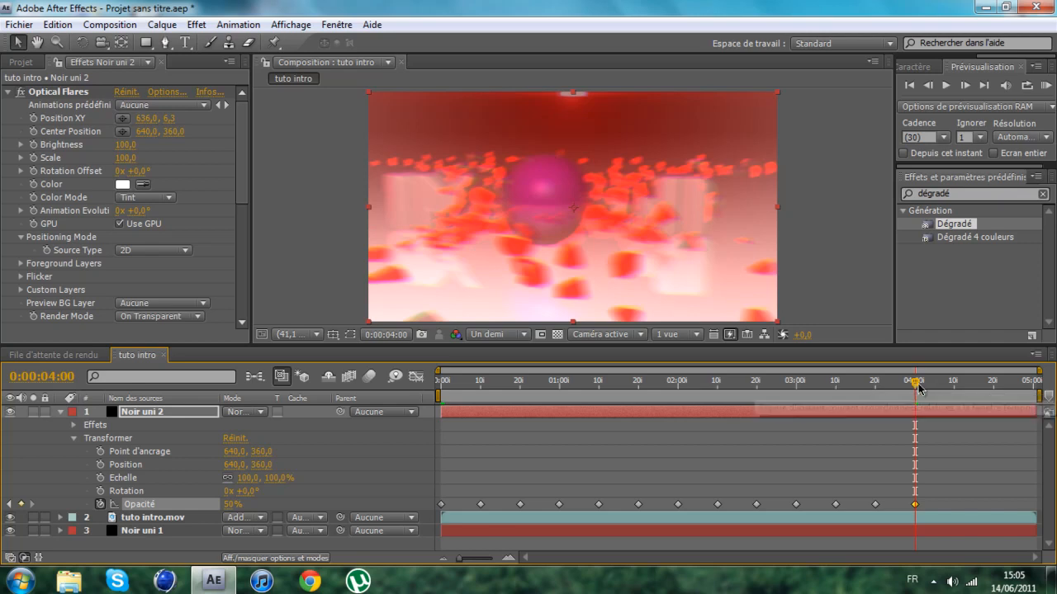
- Keyframe Noir uni 2's opacity at 100% at 0:00:04:10 and 50% at 0:00:04:20, and go to 0:00:05:00
drag(914, 383, 954, 387)
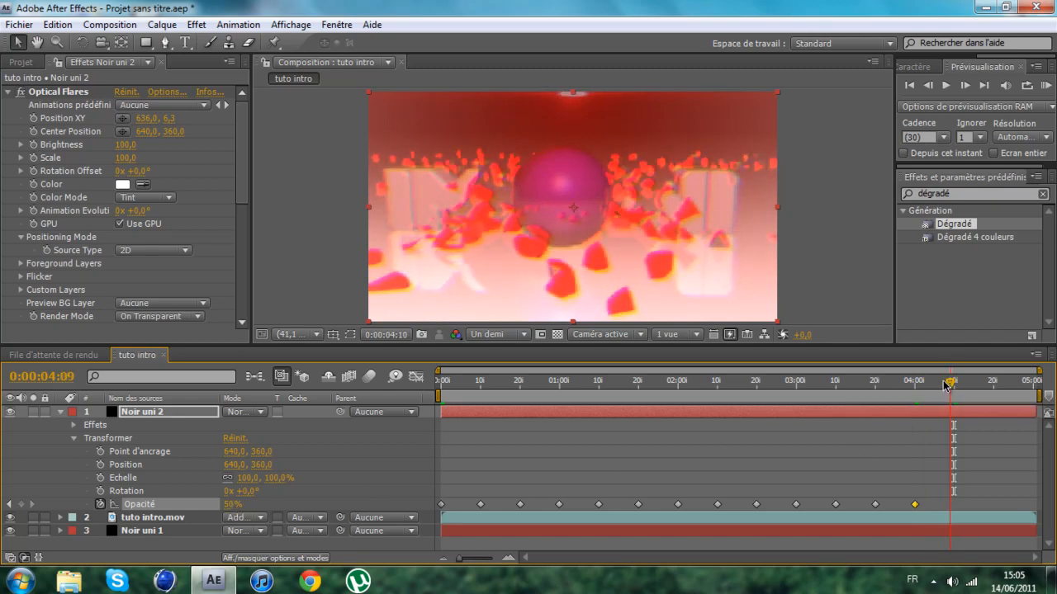
mouse_move(954, 385)
mouse_down()
mouse_move(918, 386)
mouse_move(957, 387)
mouse_up()
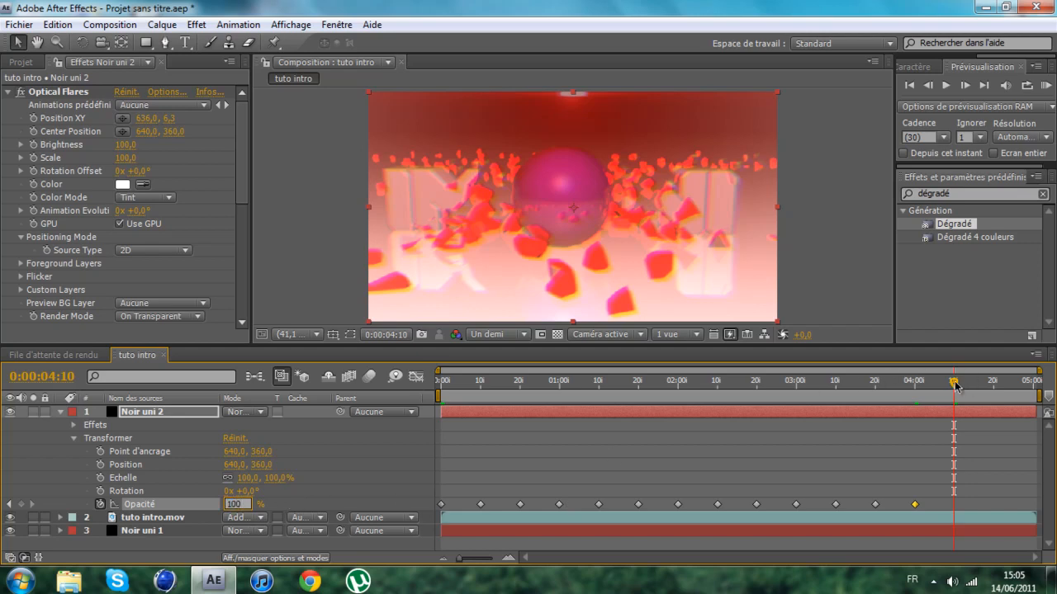
drag(955, 385, 996, 388)
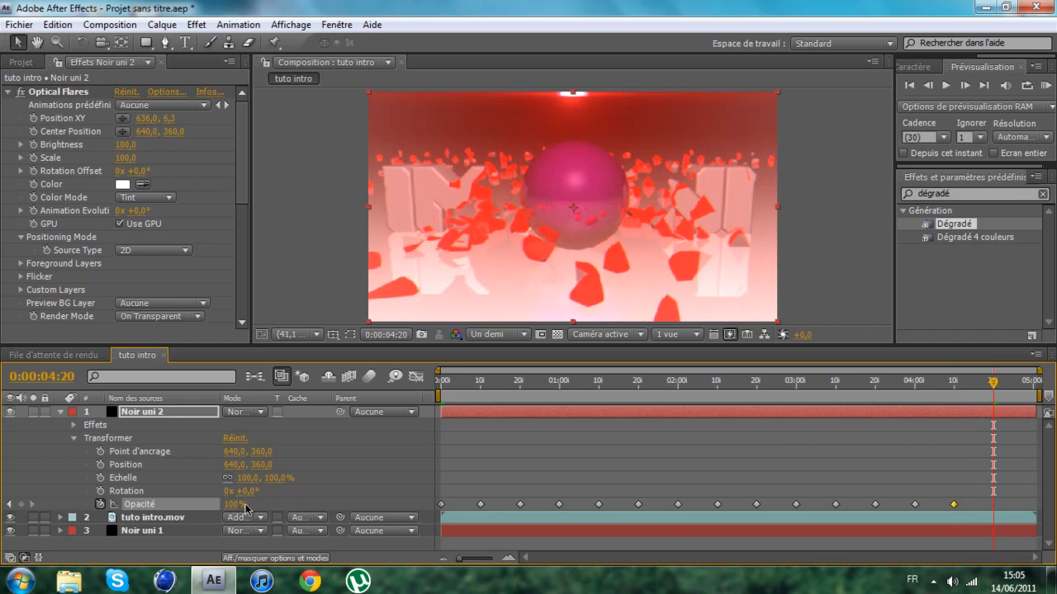
click(953, 386)
click(993, 384)
click(1032, 382)
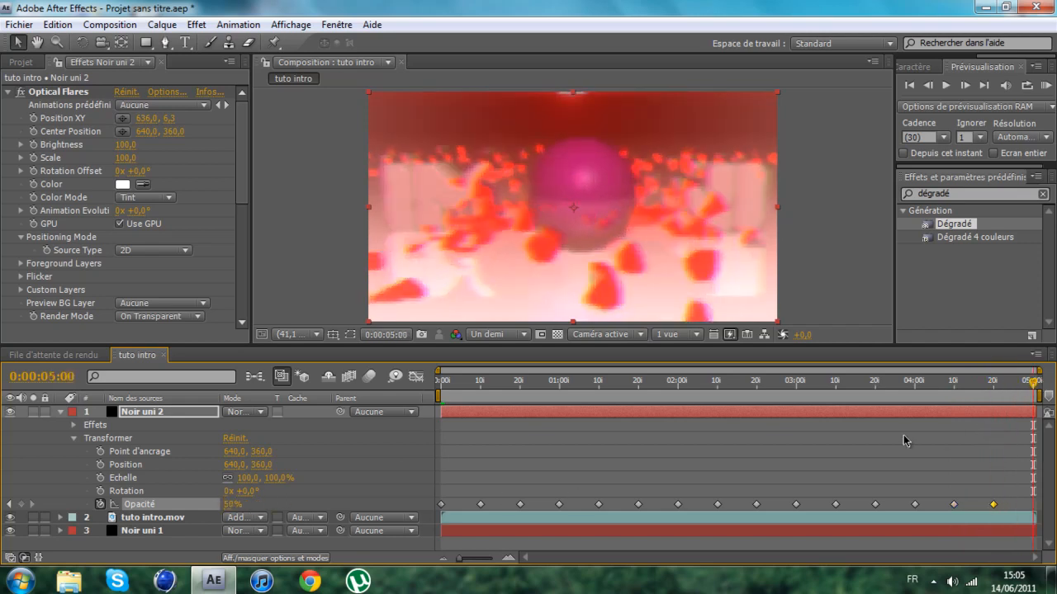
- Keyframe Noir uni 2's opacity at 0% at 0:00:05:00 and return to the start of the composition
drag(232, 503, 154, 503)
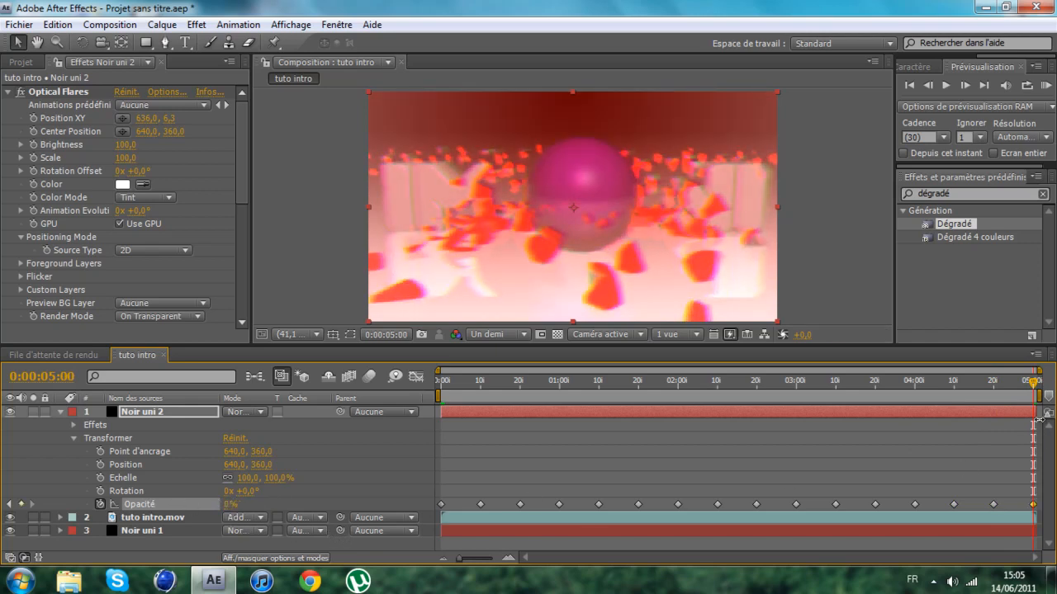
key(Home)
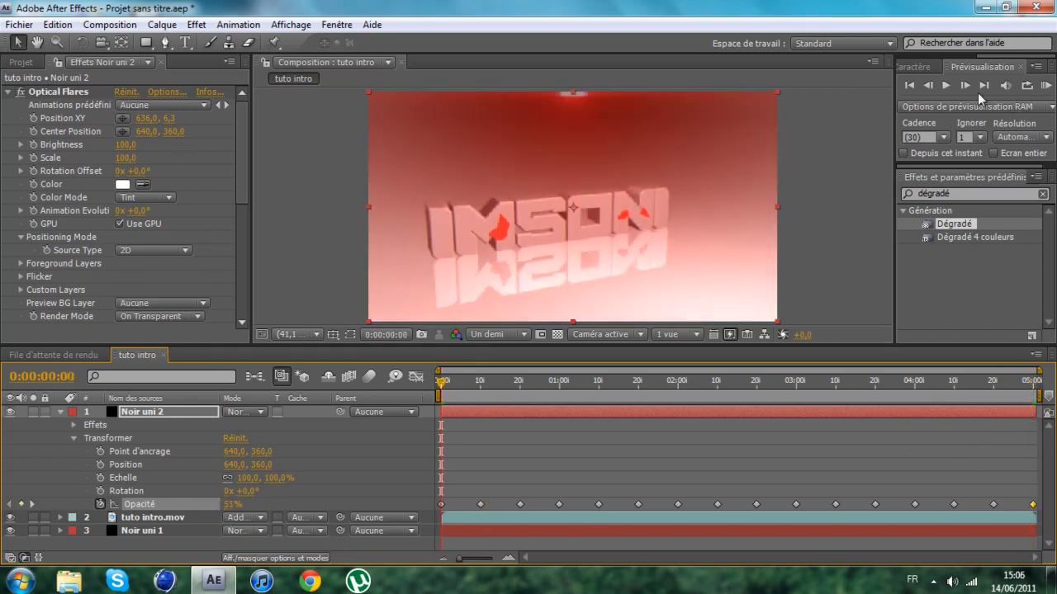
- Play the composition twice from the start to check the pulsing red light, and return to the first frame
click(946, 86)
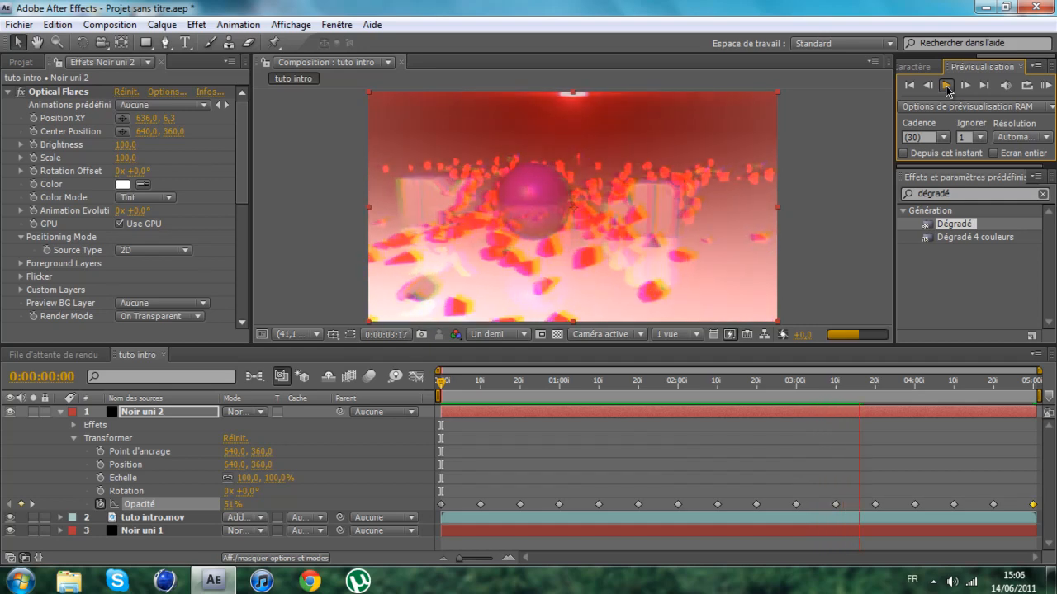
click(947, 89)
click(913, 86)
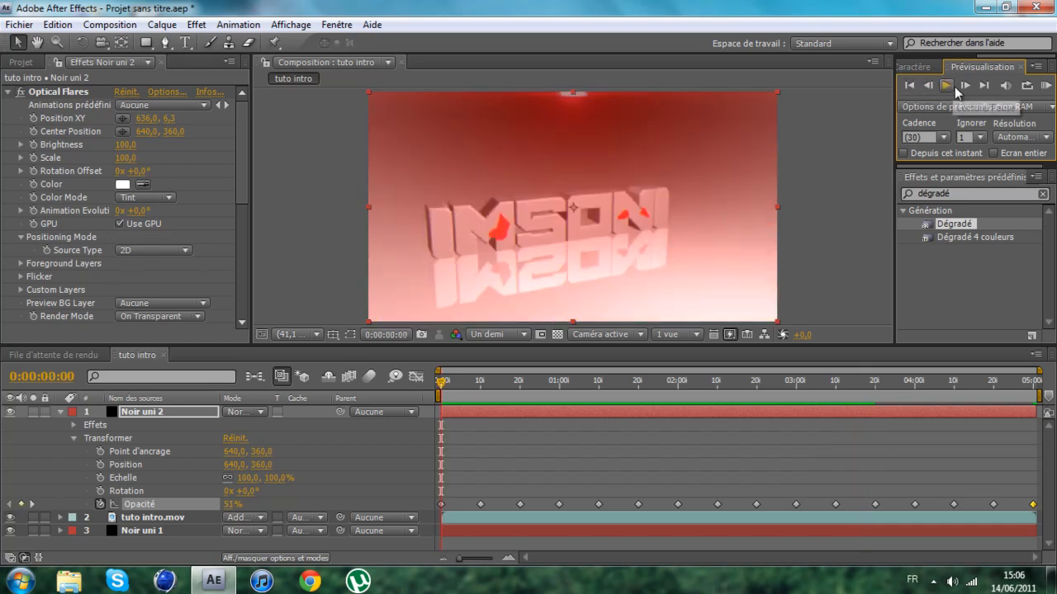
click(947, 86)
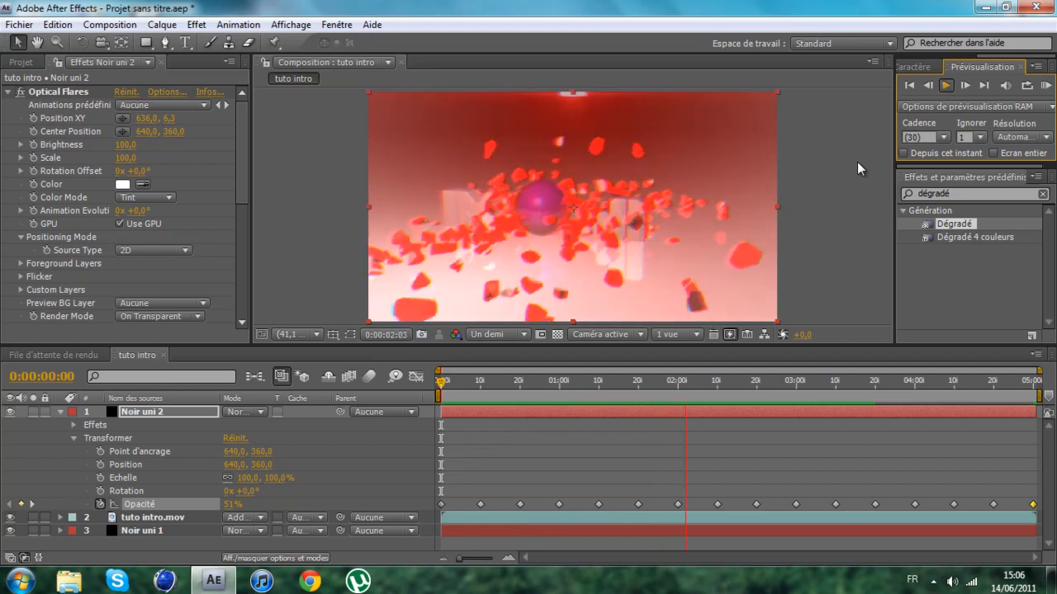
click(947, 86)
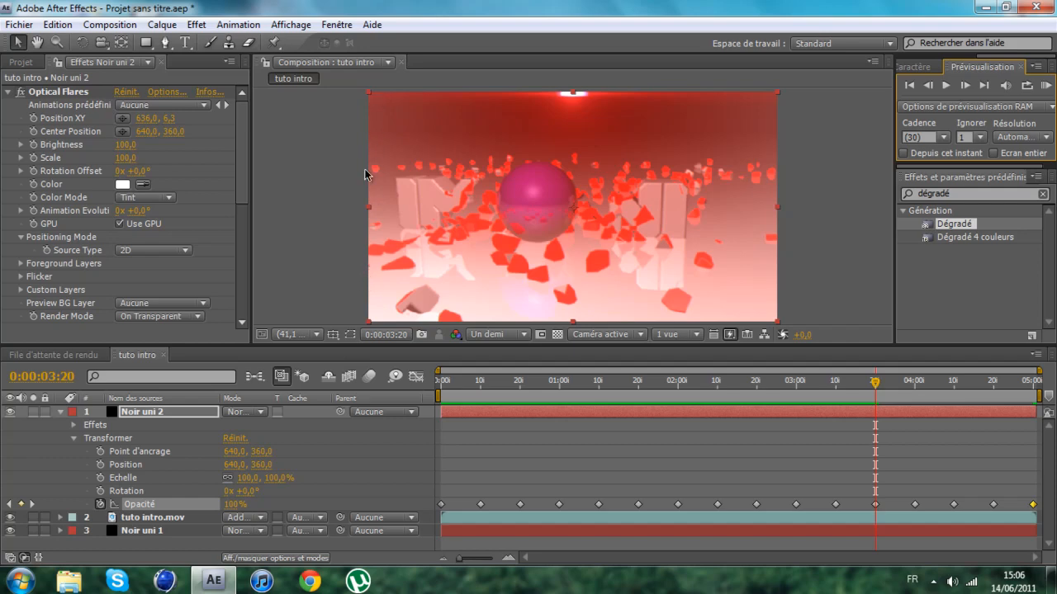
drag(873, 384, 442, 383)
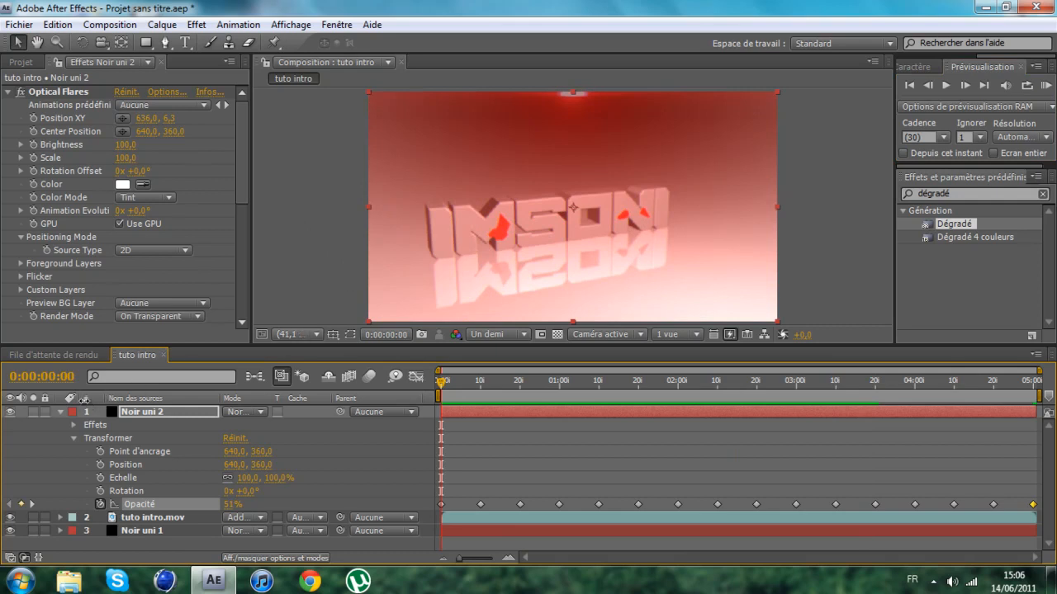
- Collapse Noir uni 2's properties and create a new black solid layer above it
click(63, 414)
right_click(171, 503)
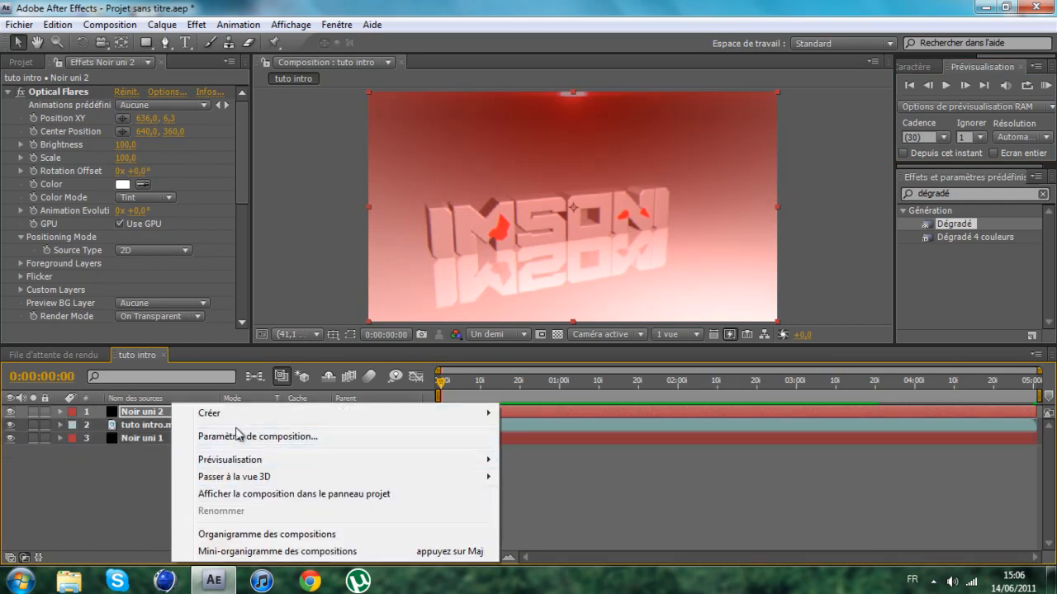
mouse_move(252, 414)
click(533, 453)
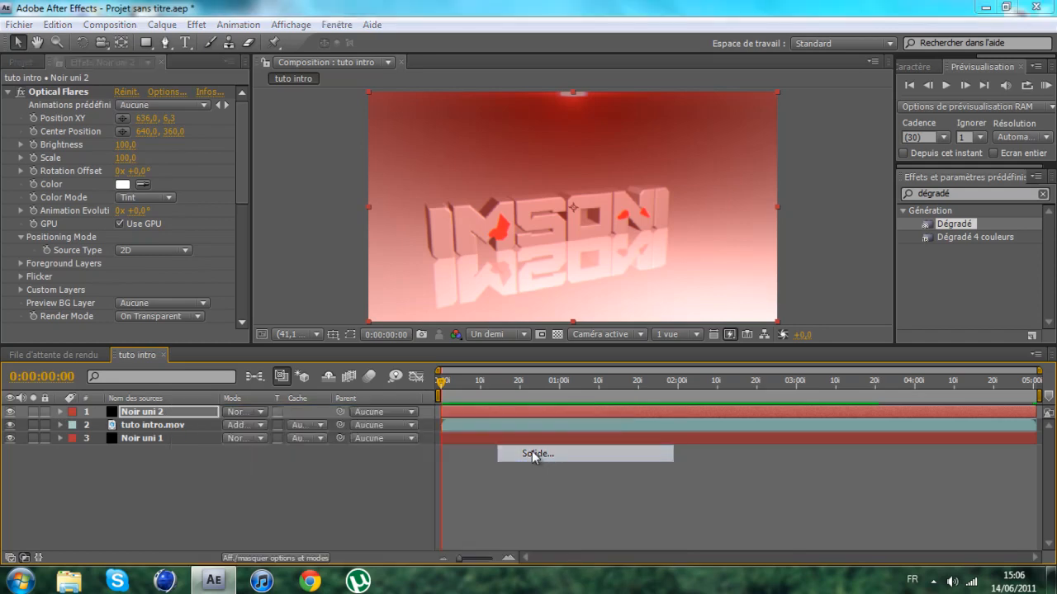
click(569, 423)
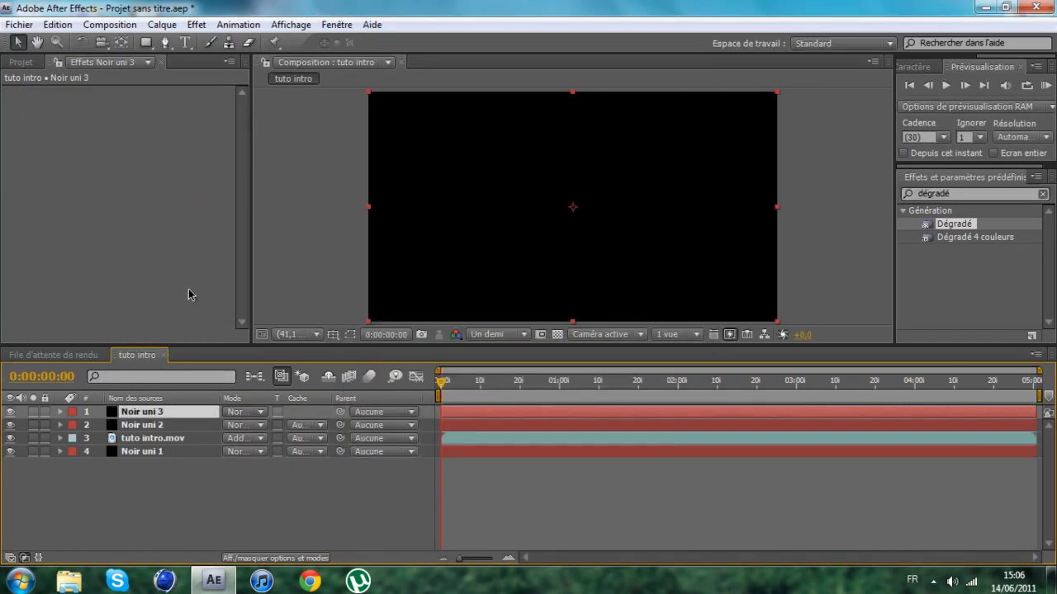
- Apply the Optical Flares effect with its default flare to the new solid and set its render mode to On Transparent
click(195, 24)
mouse_move(295, 573)
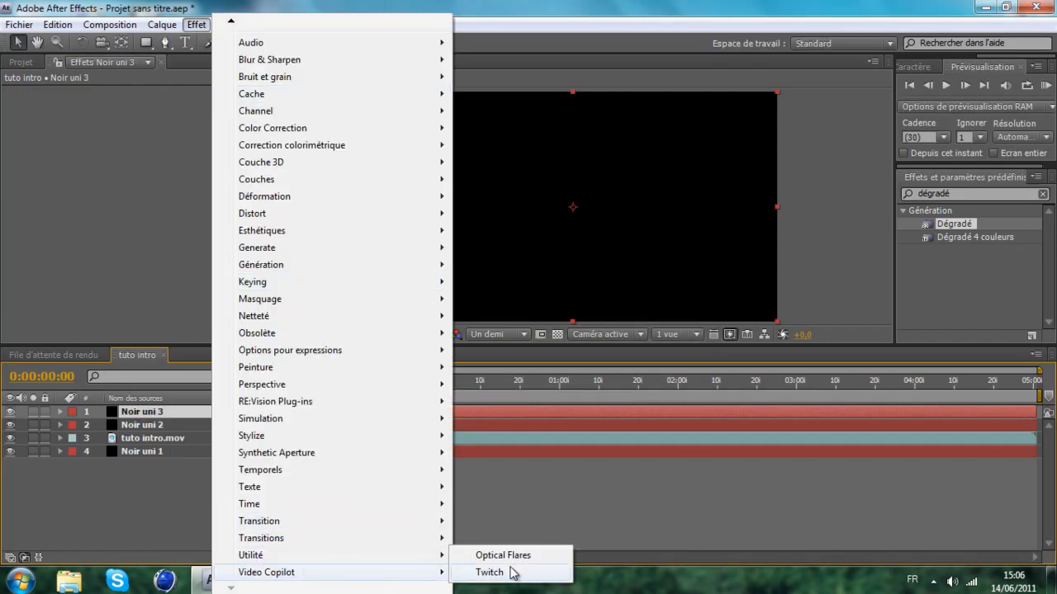
click(508, 556)
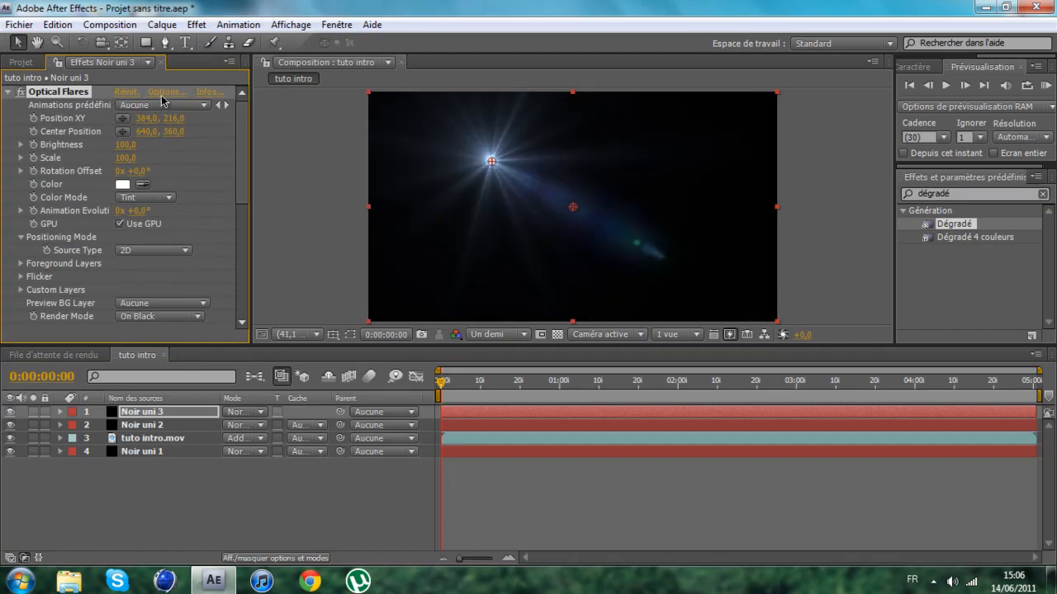
click(161, 94)
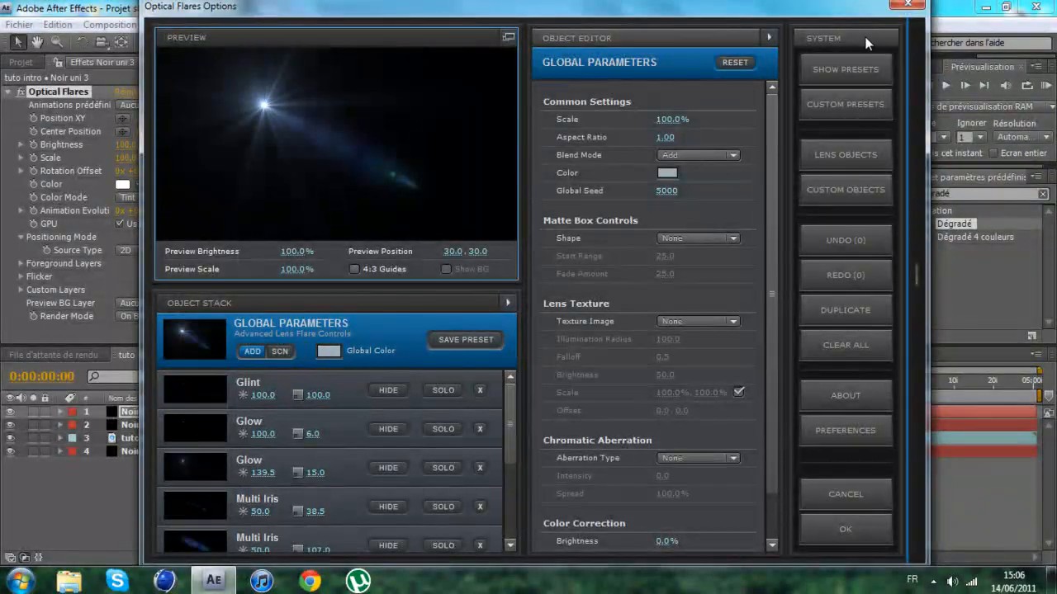
click(849, 532)
click(198, 316)
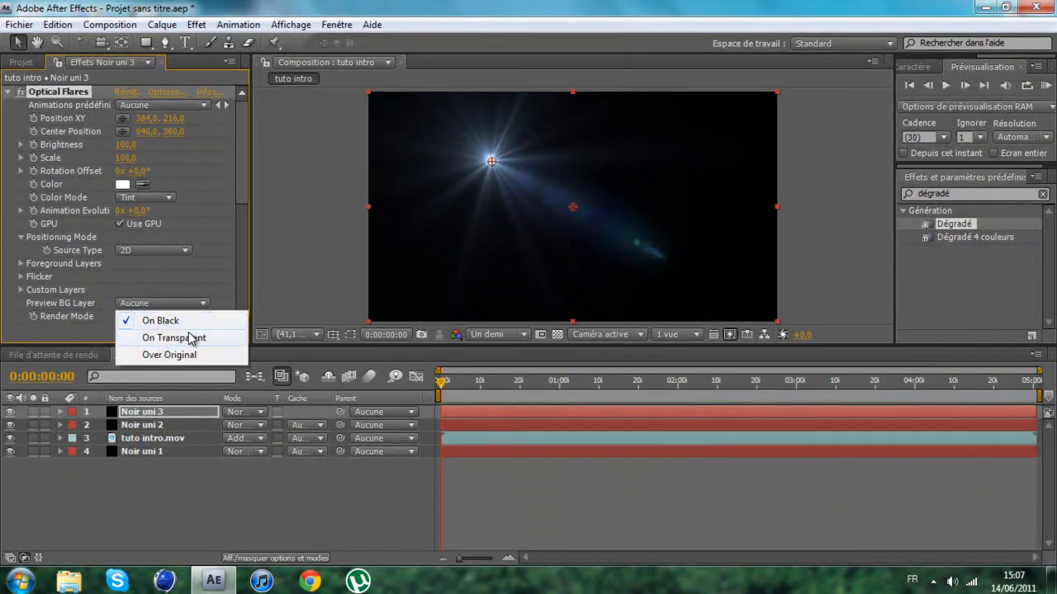
click(196, 338)
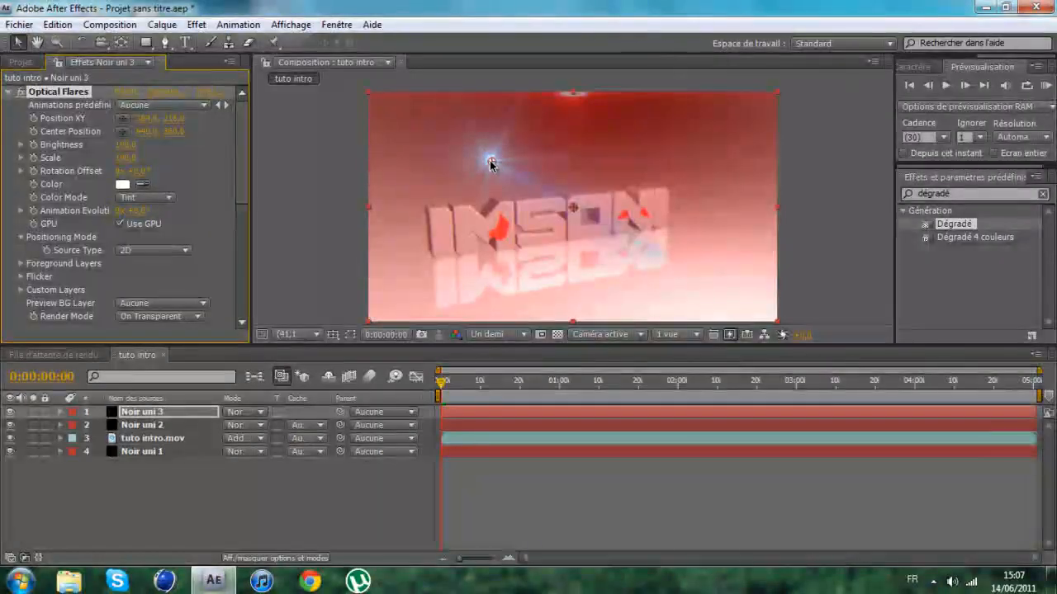
- Animate the flare's Position XY from the image's upper-left corner at 0:00:00:00 to its lower-left corner at 0:00:05:00
drag(488, 161, 372, 99)
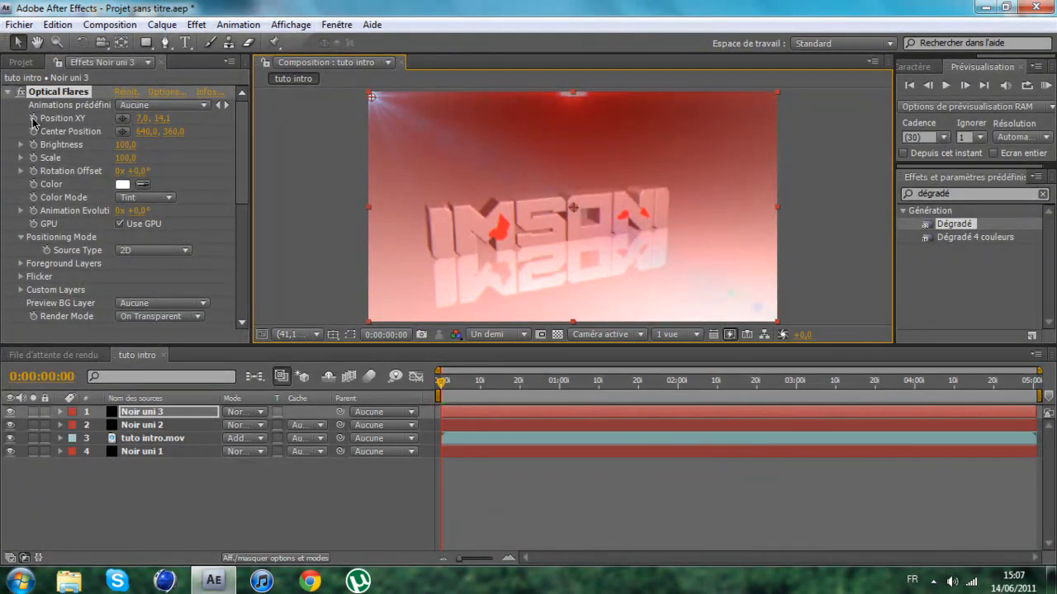
click(34, 119)
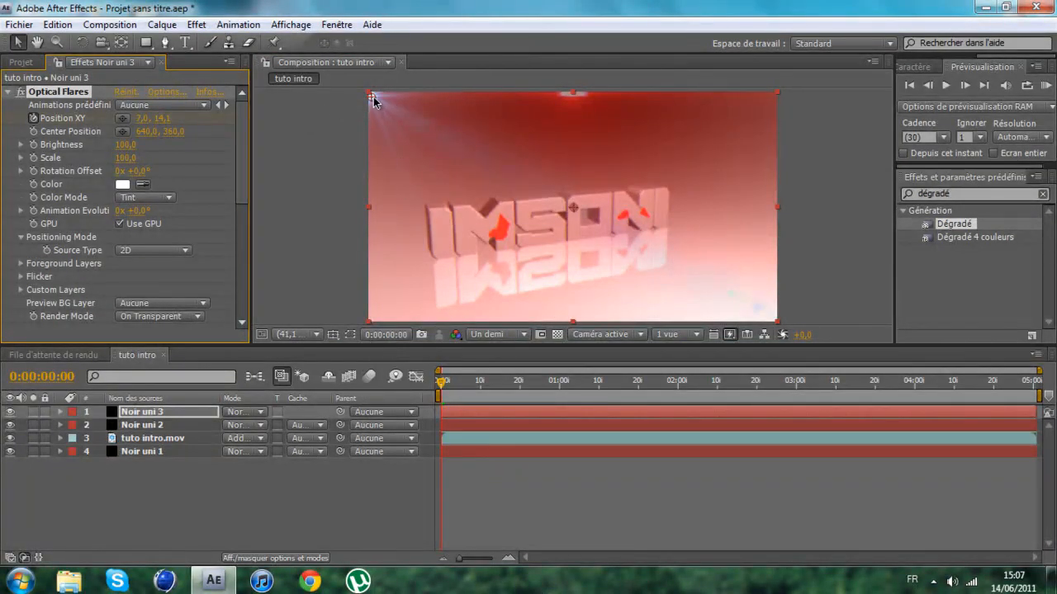
drag(372, 100, 371, 97)
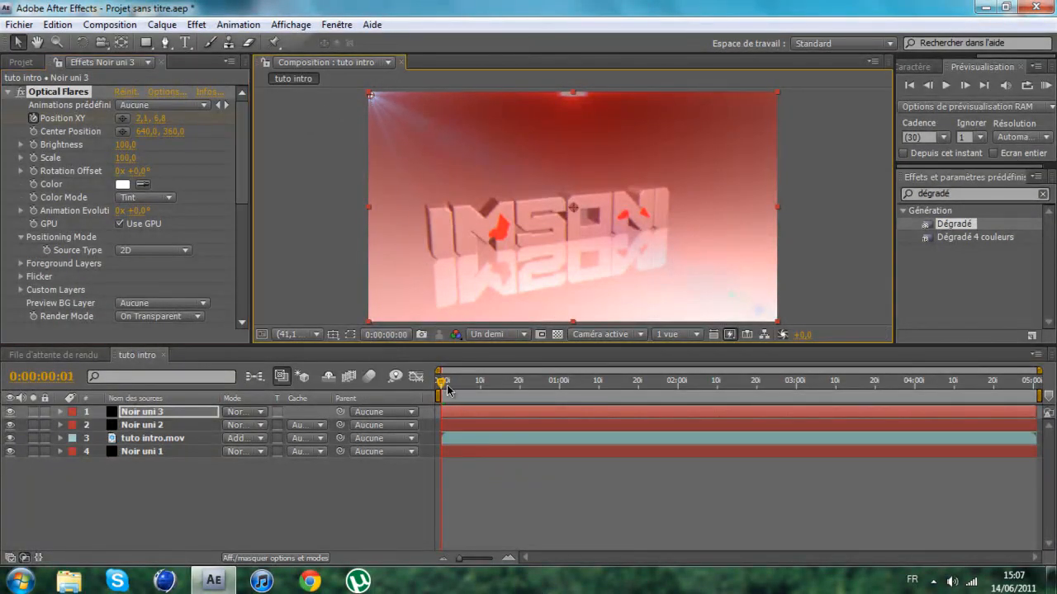
drag(447, 385, 1038, 387)
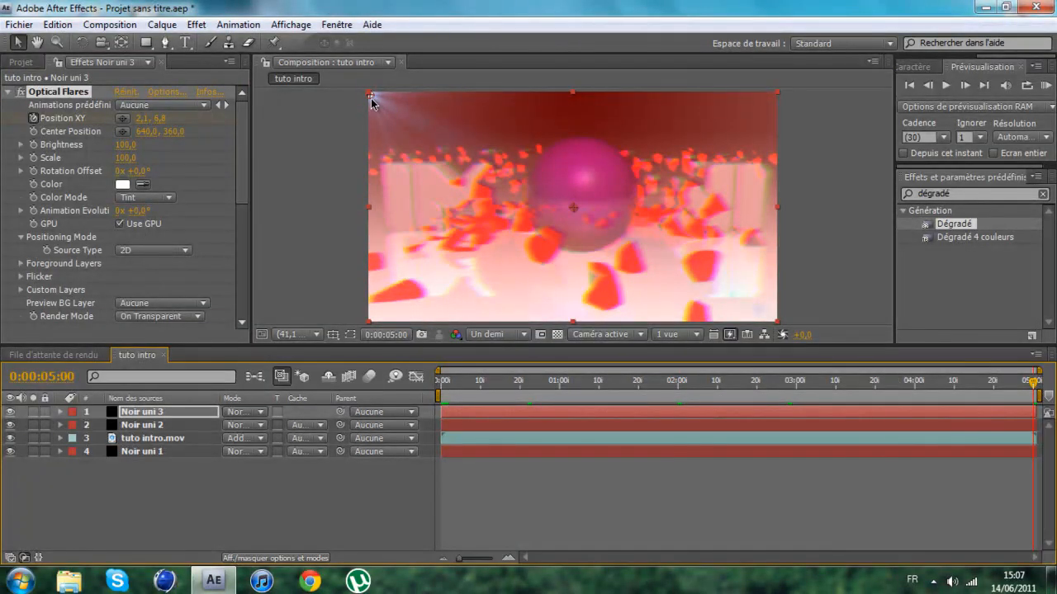
drag(372, 116, 370, 329)
- Preview the moving flare from near the start, and delete its solid layer from the composition
click(448, 381)
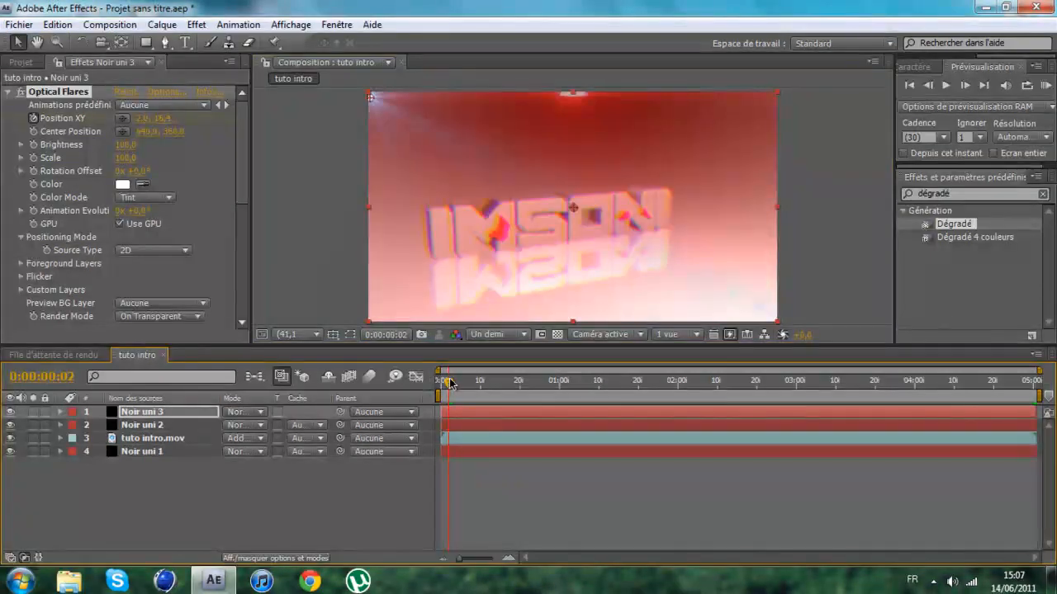
click(947, 85)
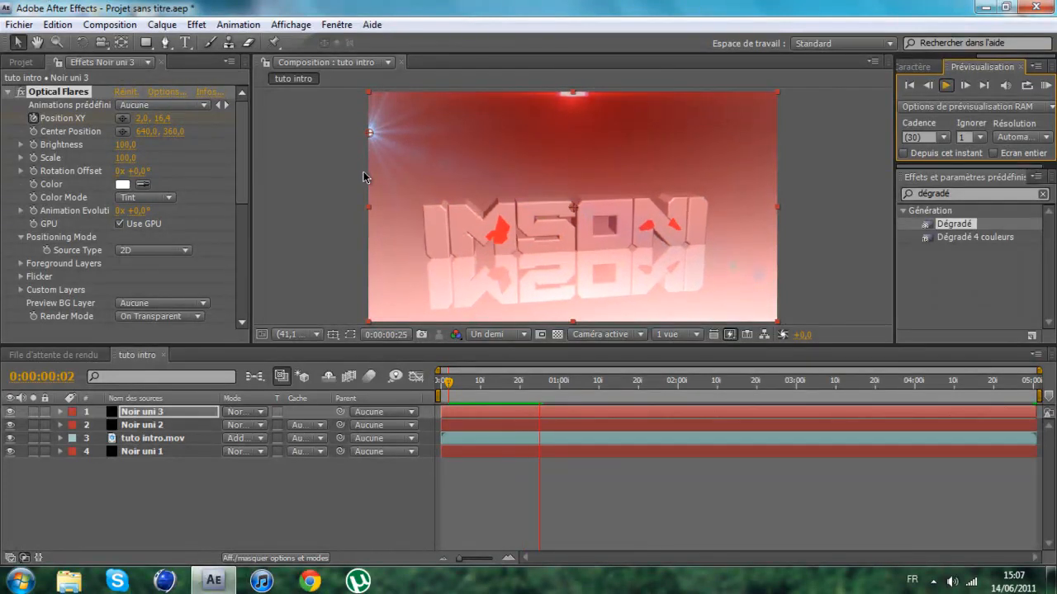
click(945, 85)
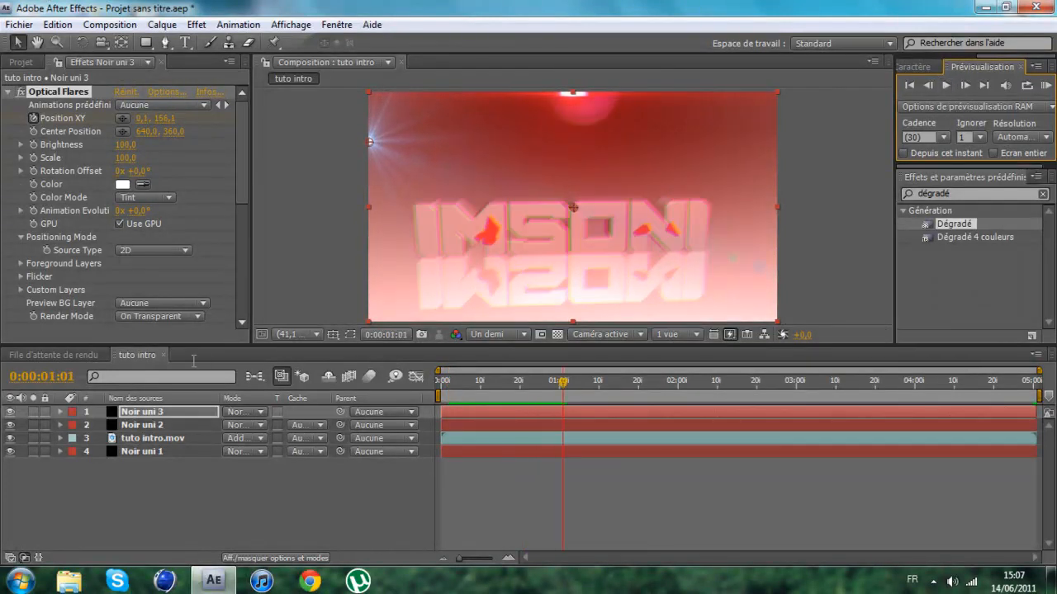
key(Delete)
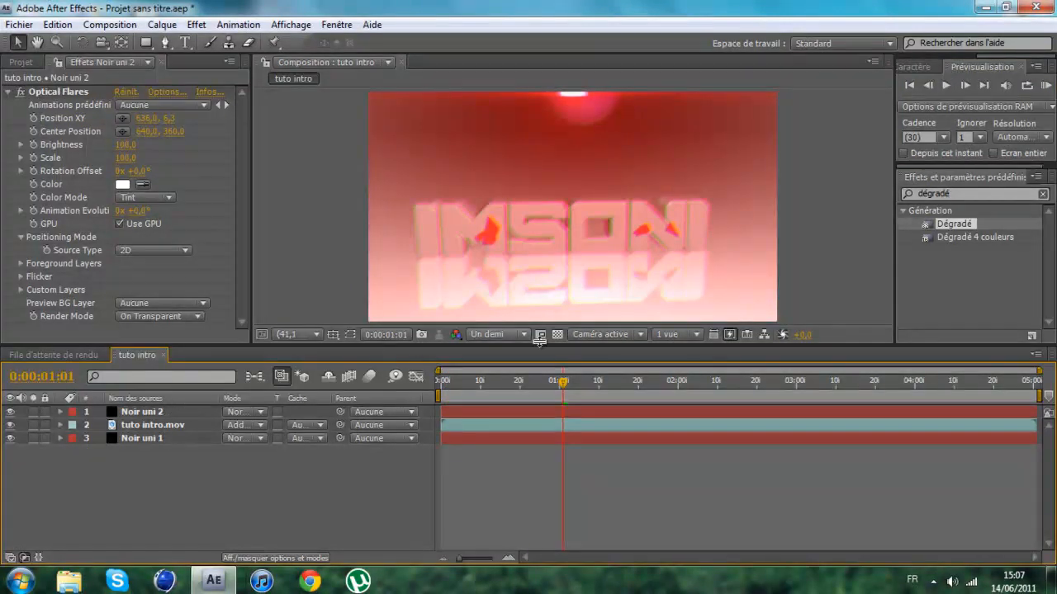
- Return to frame zero, show the project's files, and open Flaaat GFX Pack's Water by Meh folder in Windows Explorer
drag(564, 382, 430, 373)
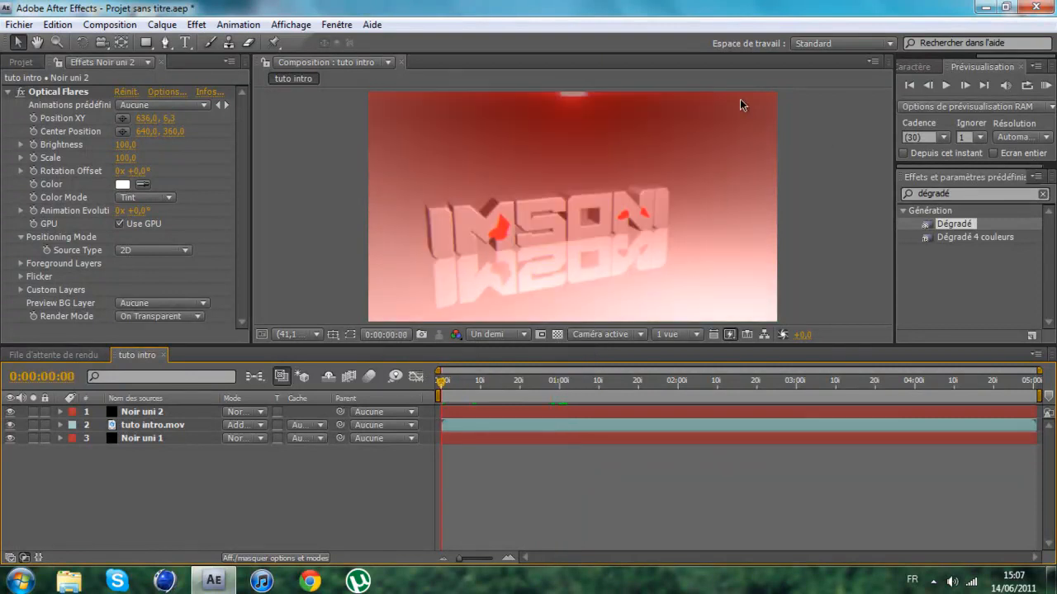
click(25, 63)
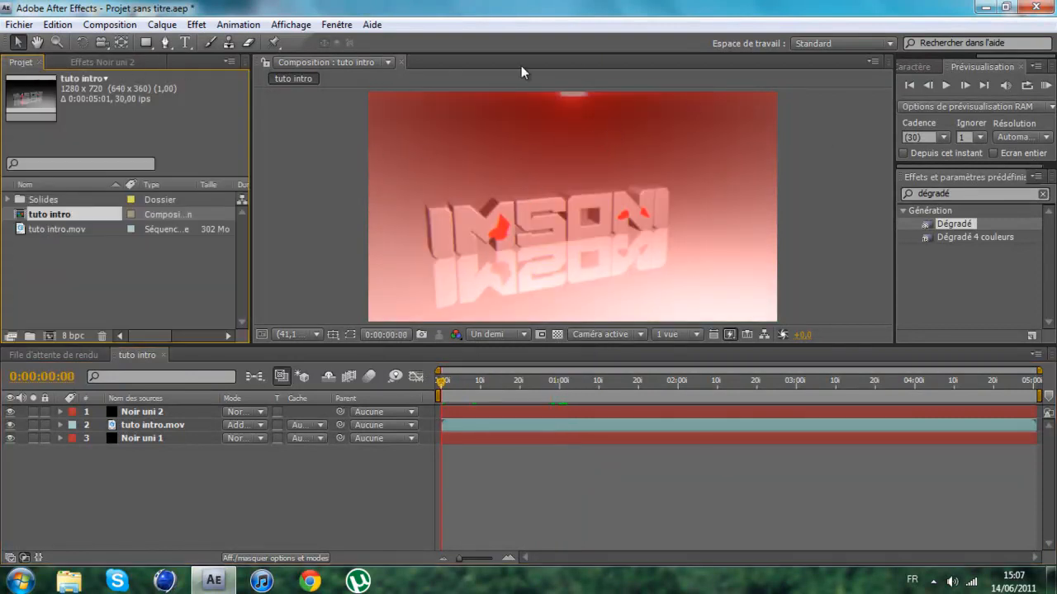
click(984, 12)
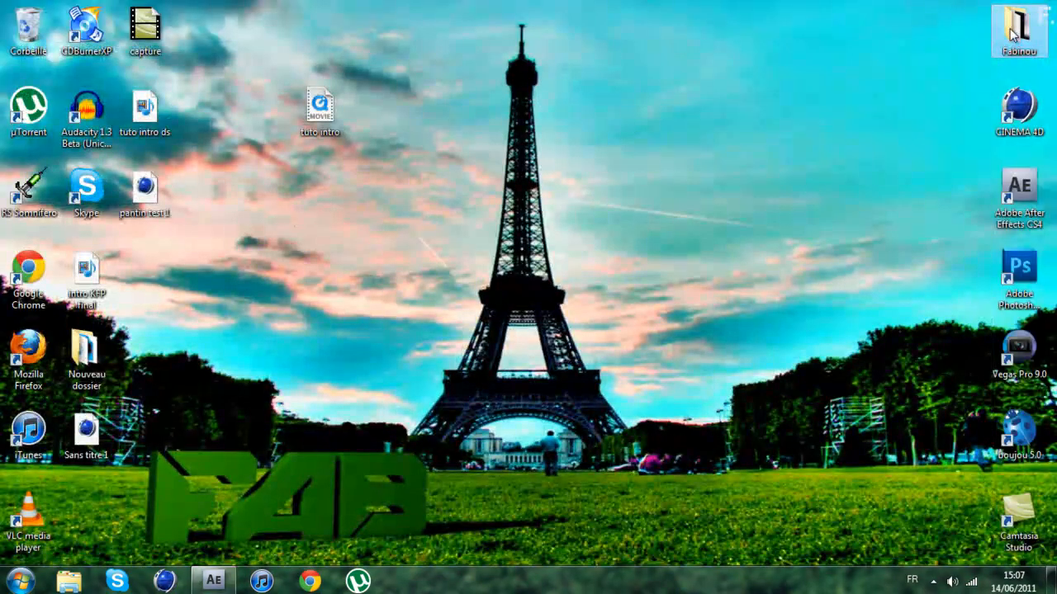
click(68, 580)
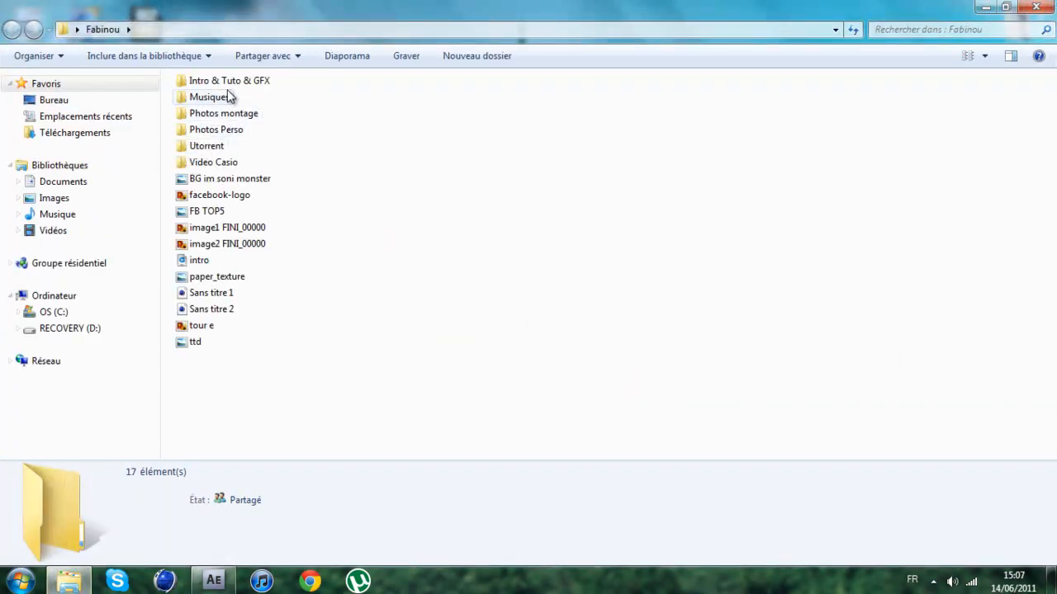
double_click(259, 82)
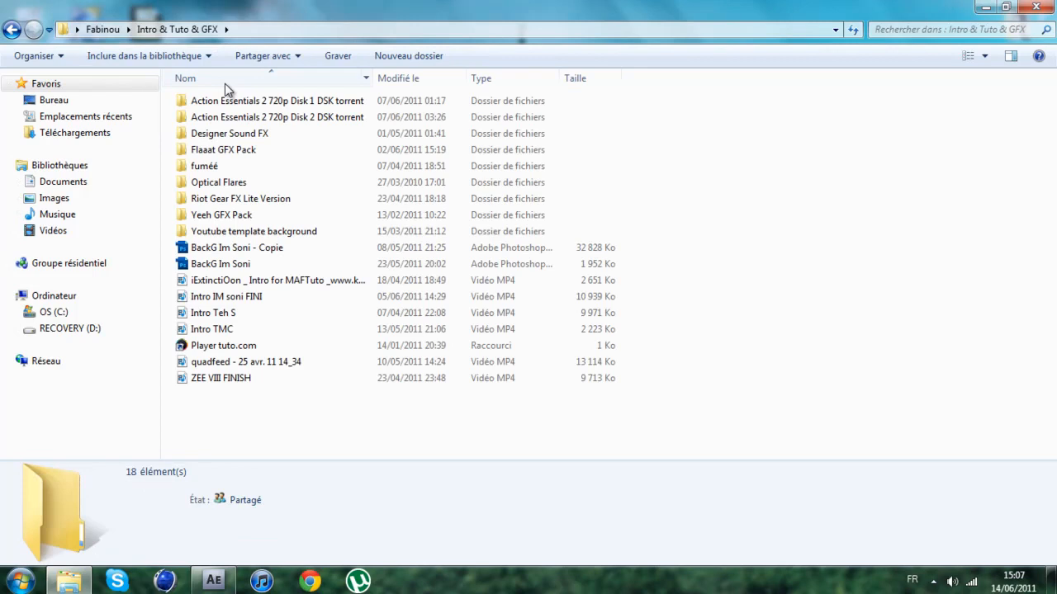
double_click(215, 151)
double_click(202, 213)
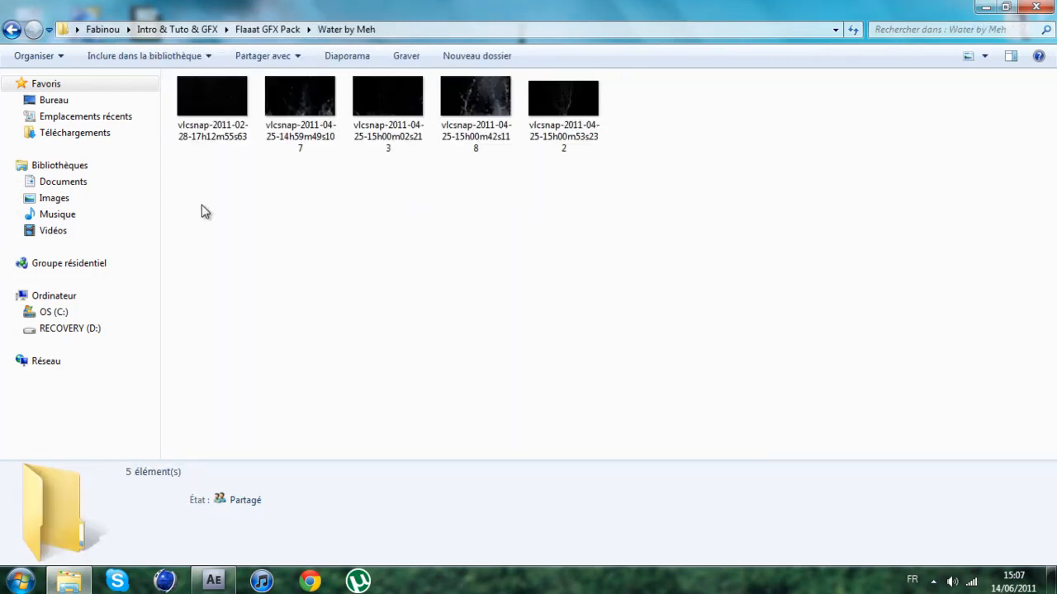
click(220, 108)
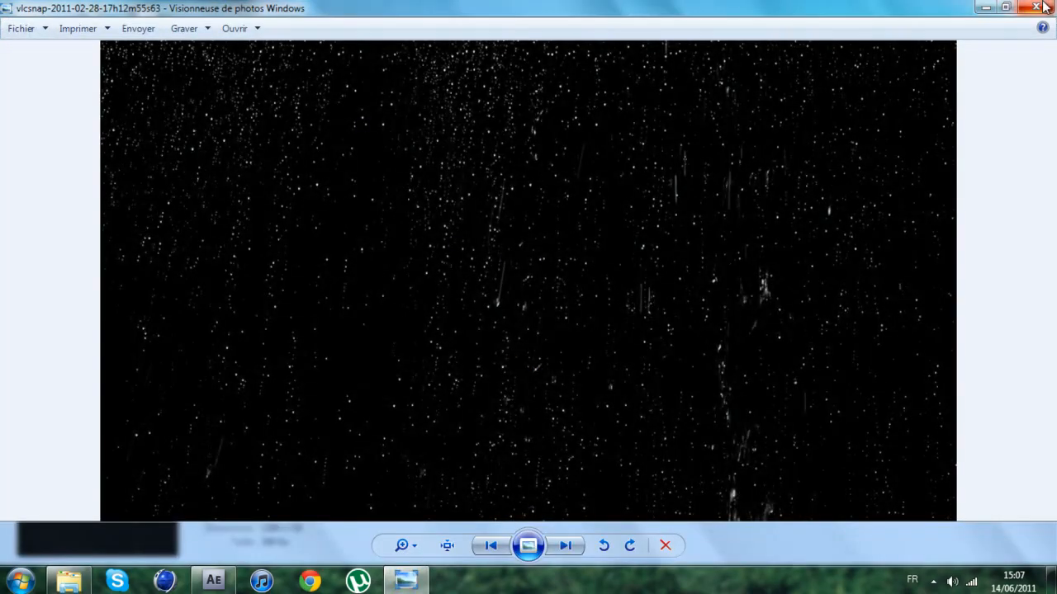
click(1052, 7)
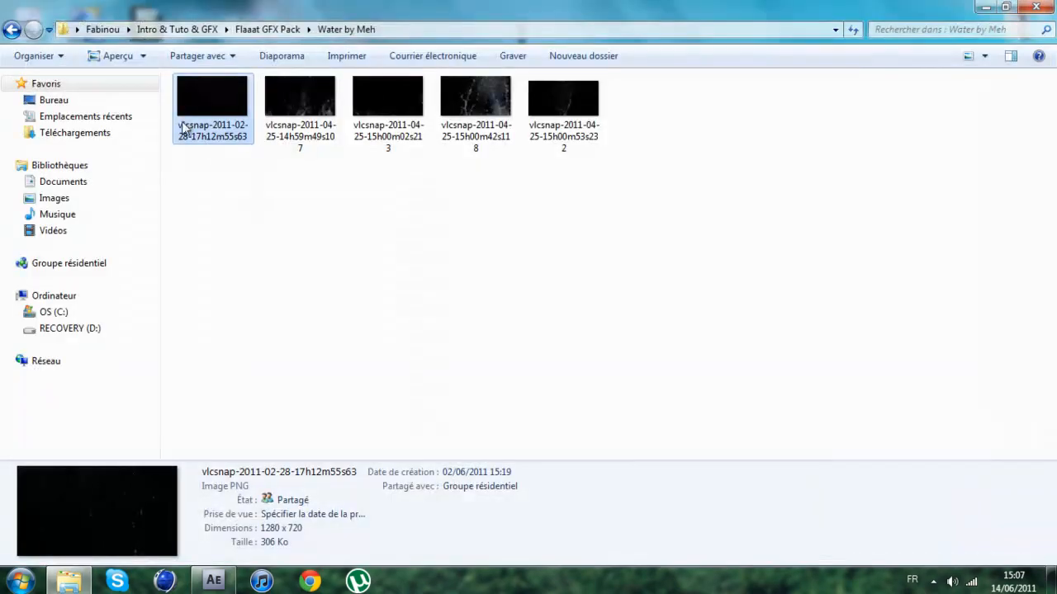
drag(198, 111, 117, 301)
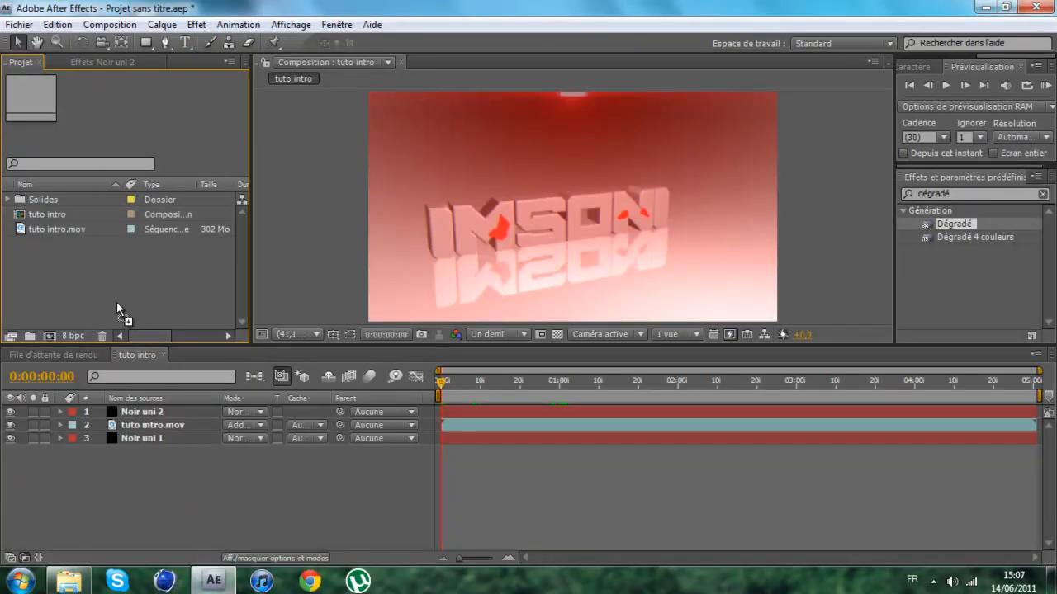
- Place the imported water image above Noir uni 2 in the tuto intro composition and set its blending mode to Eclaircir
drag(65, 266, 66, 245)
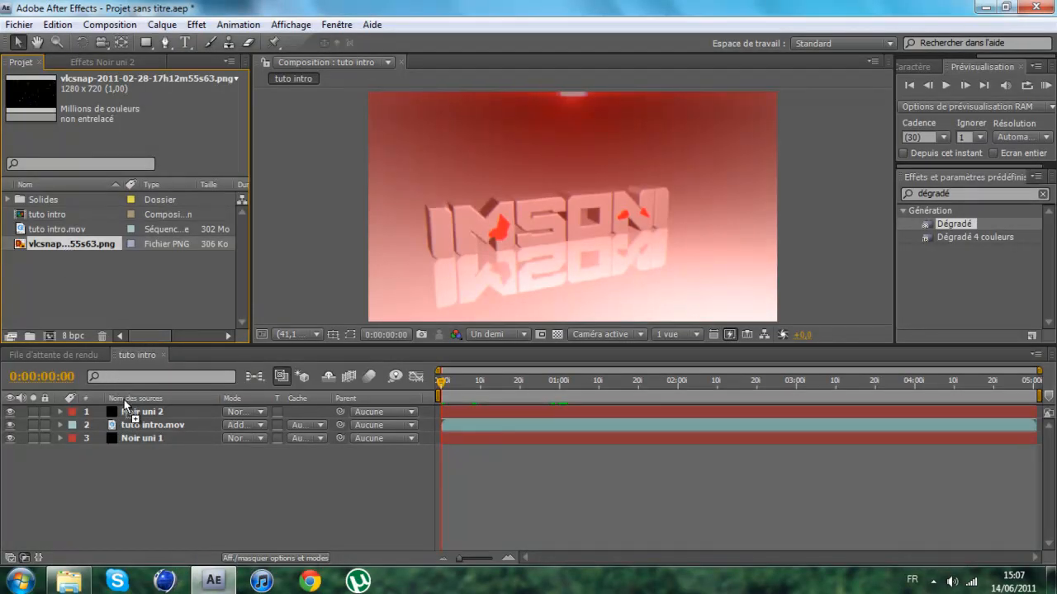
drag(124, 404, 157, 417)
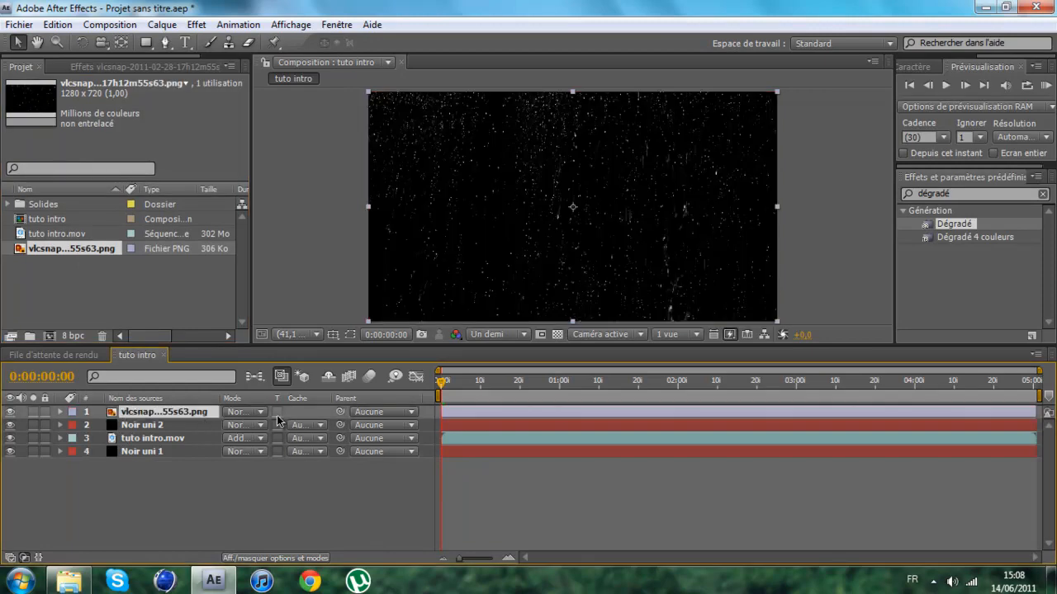
click(263, 412)
click(263, 247)
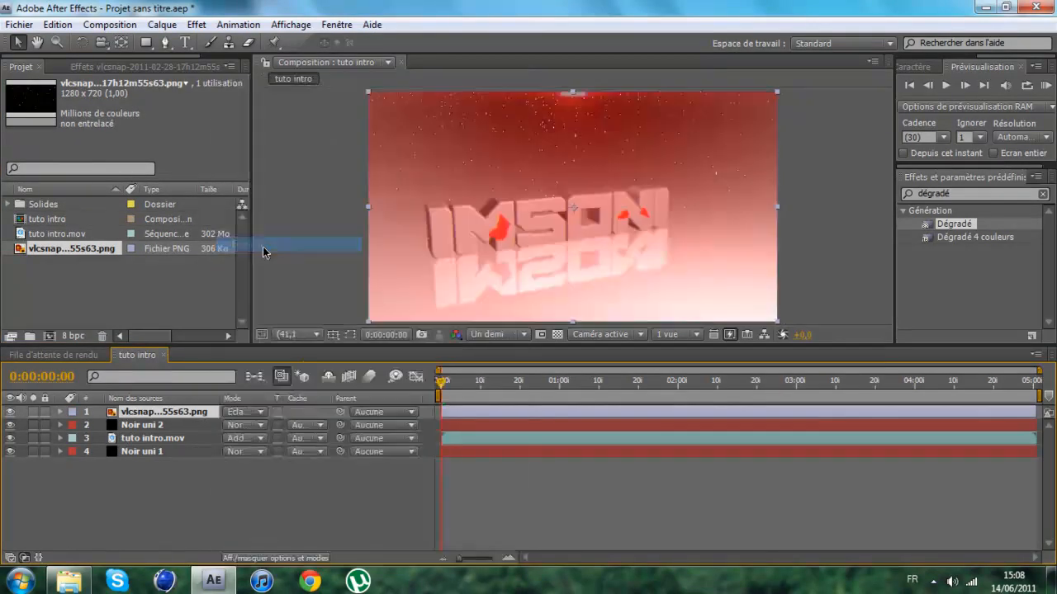
- Preview the tuto intro composition from the start with the water overlay applied, and return to frame zero
click(946, 86)
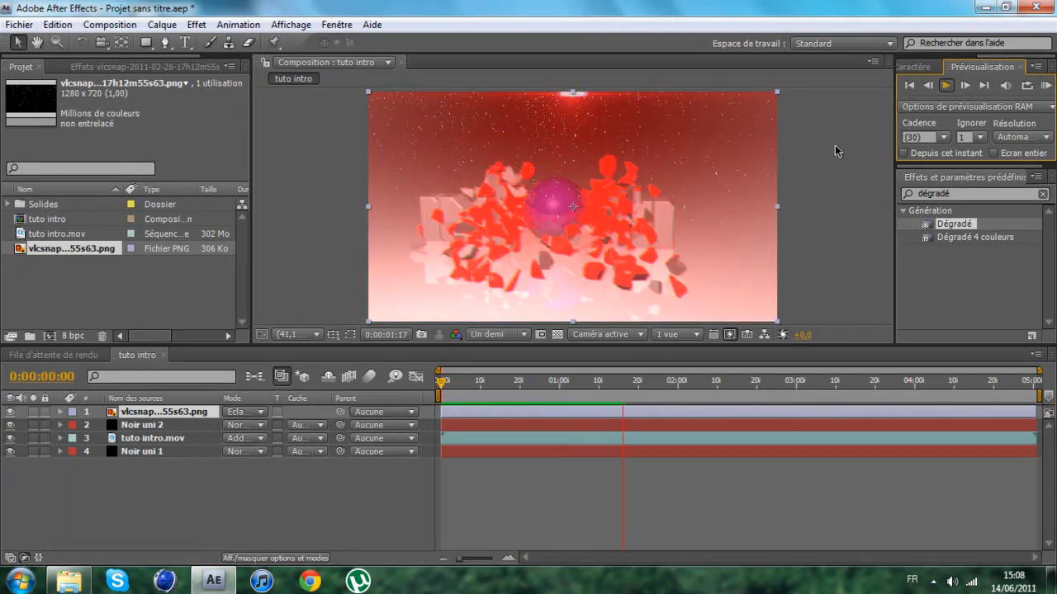
click(945, 87)
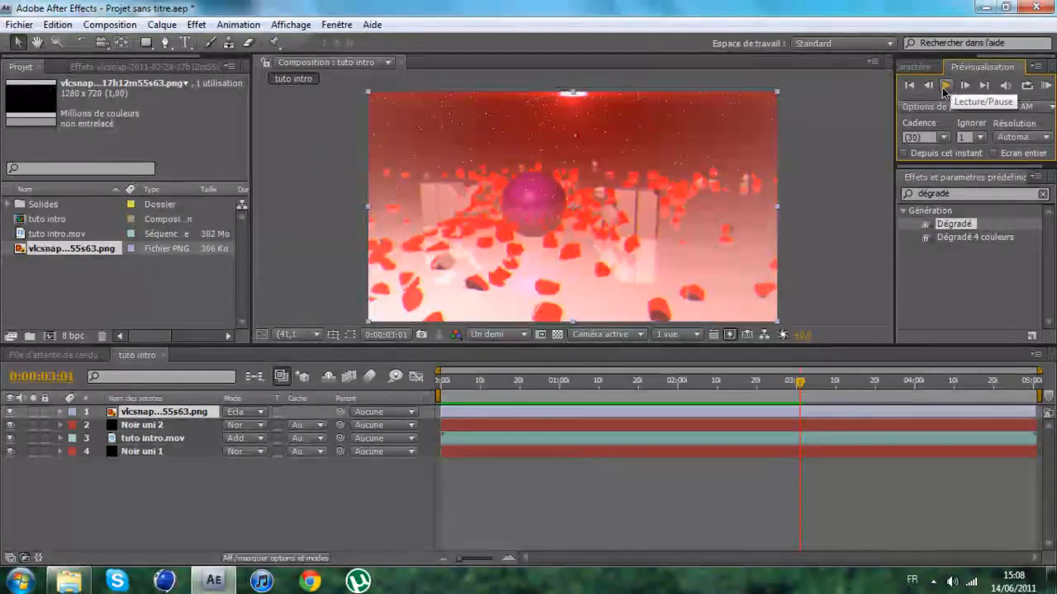
click(517, 386)
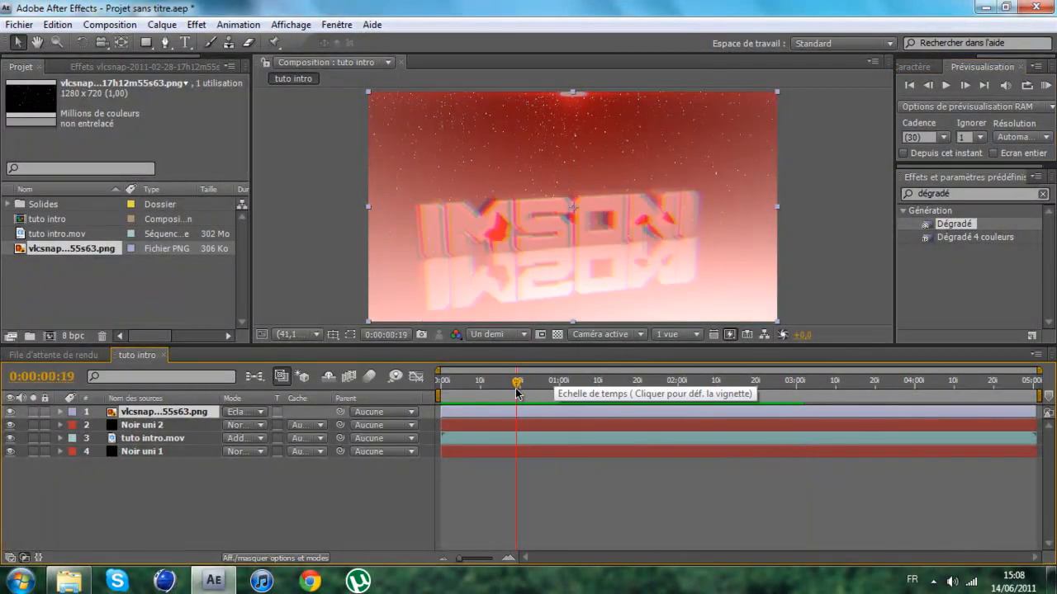
drag(517, 393, 405, 390)
click(953, 83)
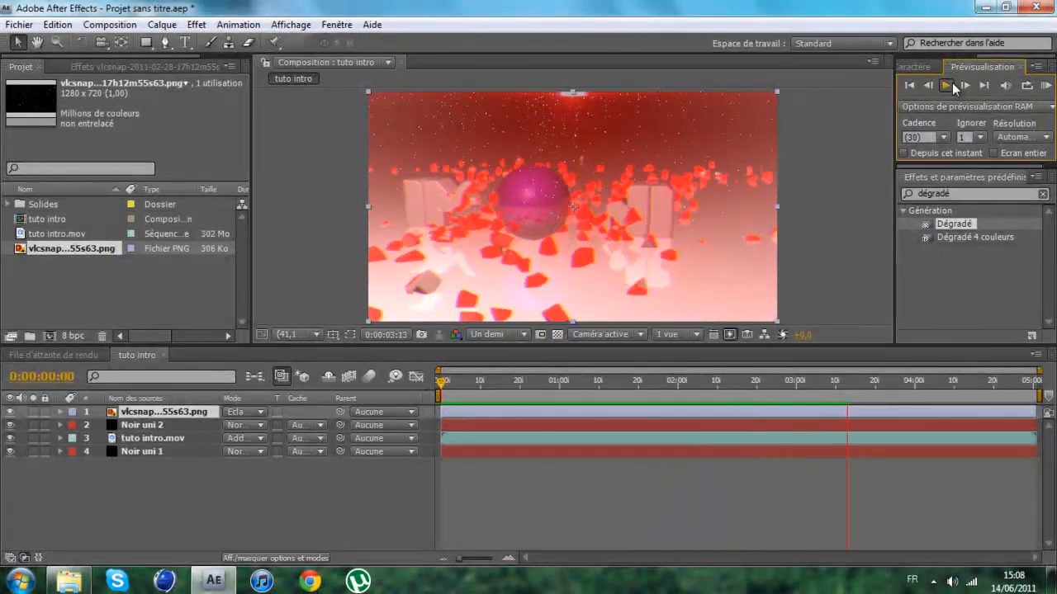
click(952, 84)
click(909, 85)
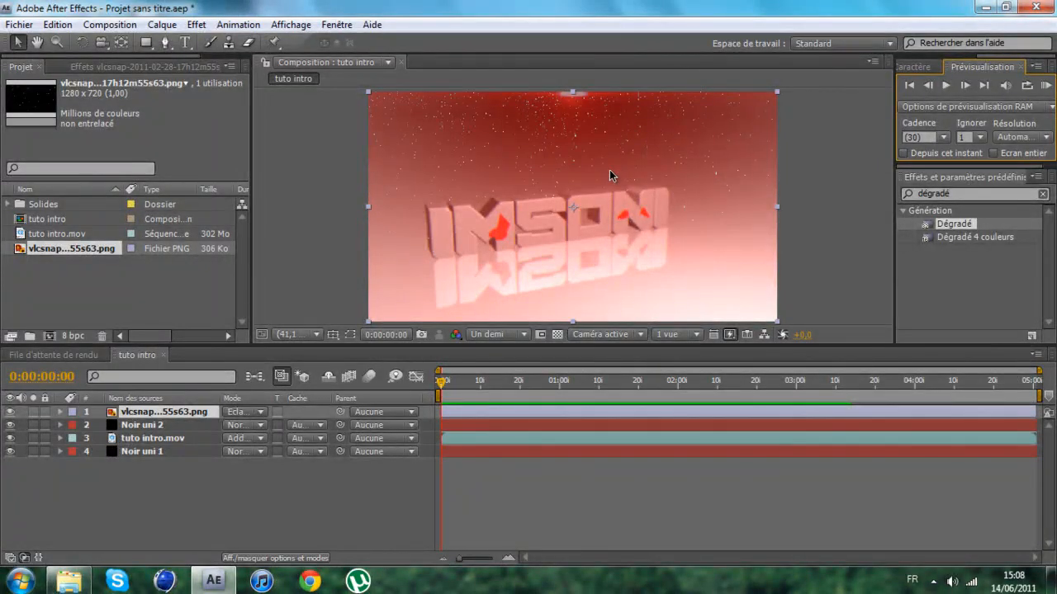
- Apply the Flou gaussien effect to the tuto intro.mov layer
click(151, 443)
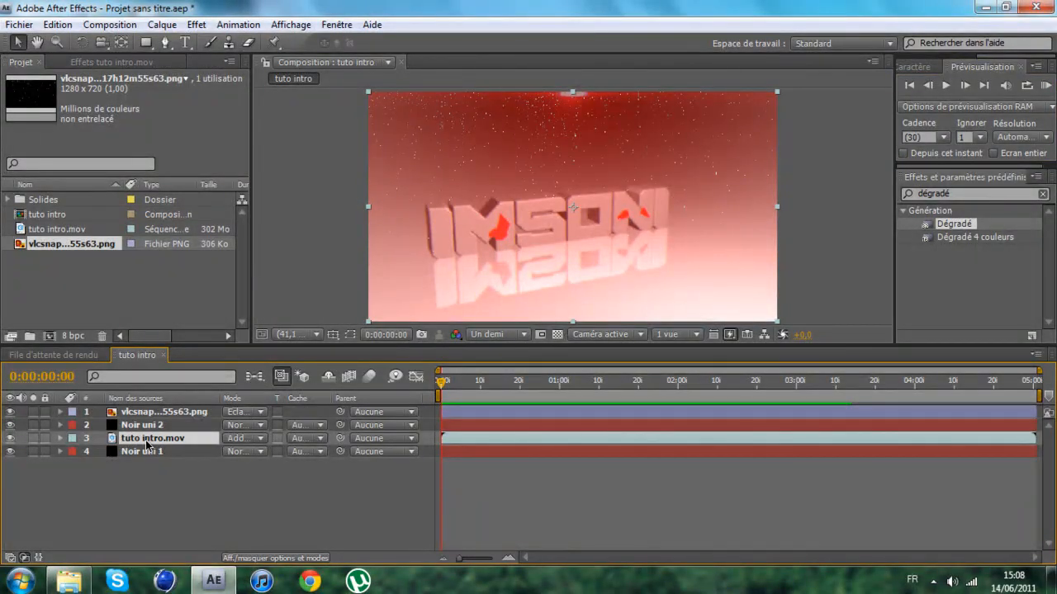
right_click(146, 442)
mouse_move(237, 261)
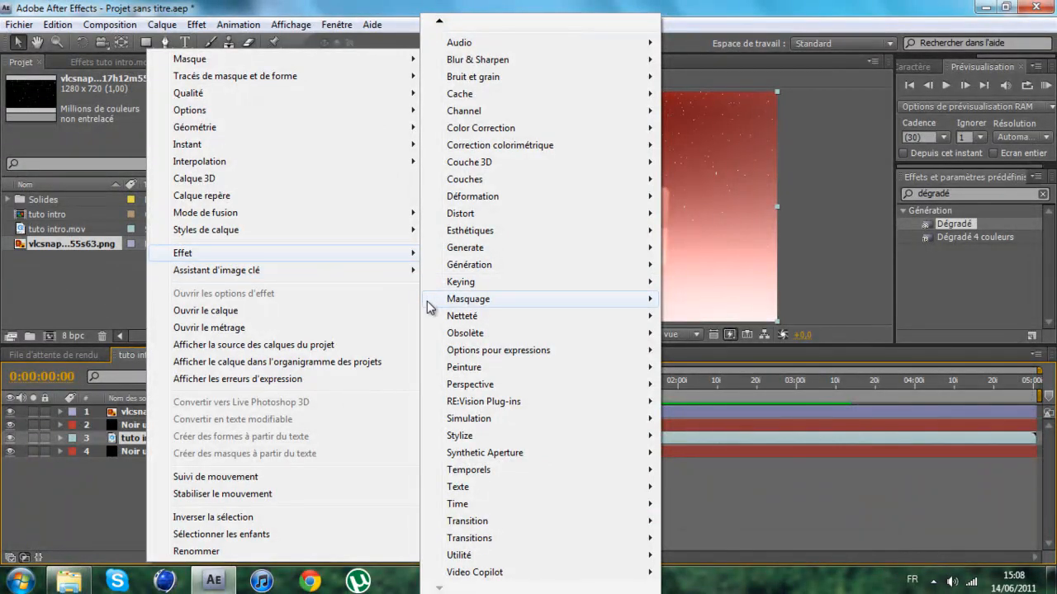
mouse_move(482, 324)
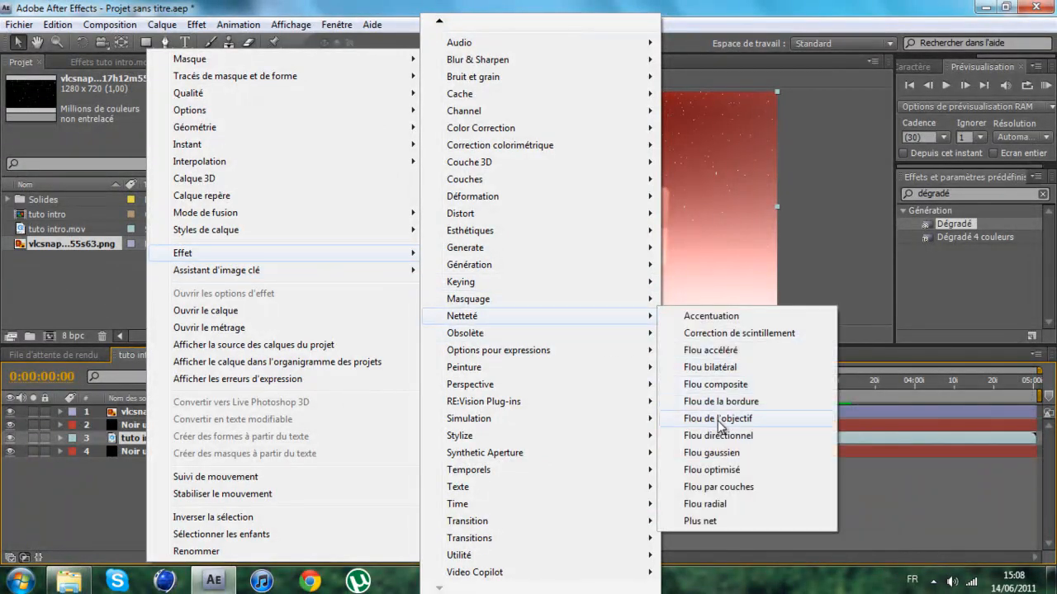
click(711, 453)
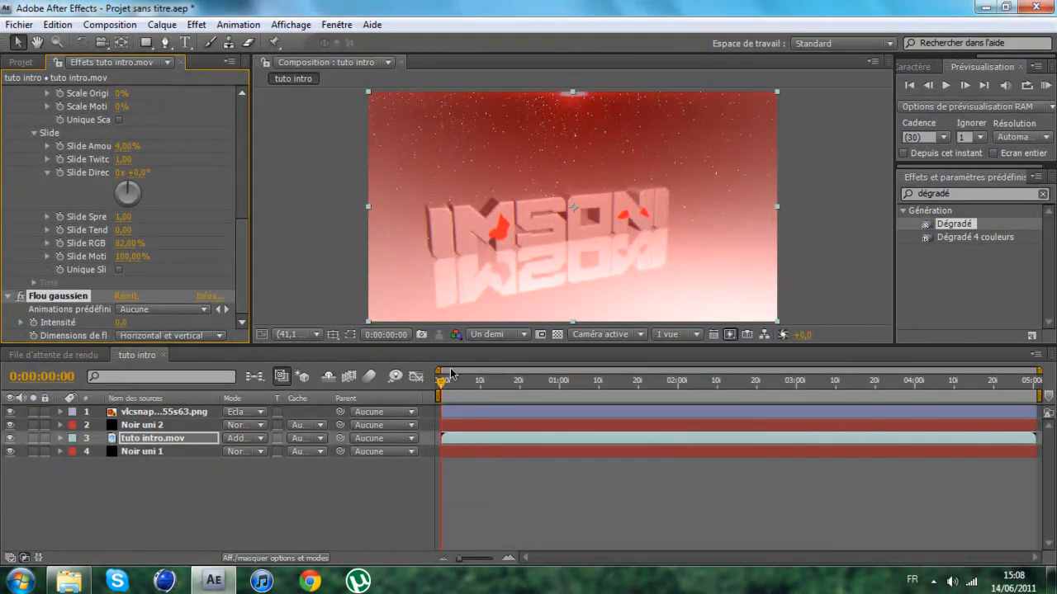
- Keyframe the Flou gaussien Intensité at 0 on tuto intro.mov at 0:00:03:00
drag(472, 388, 797, 398)
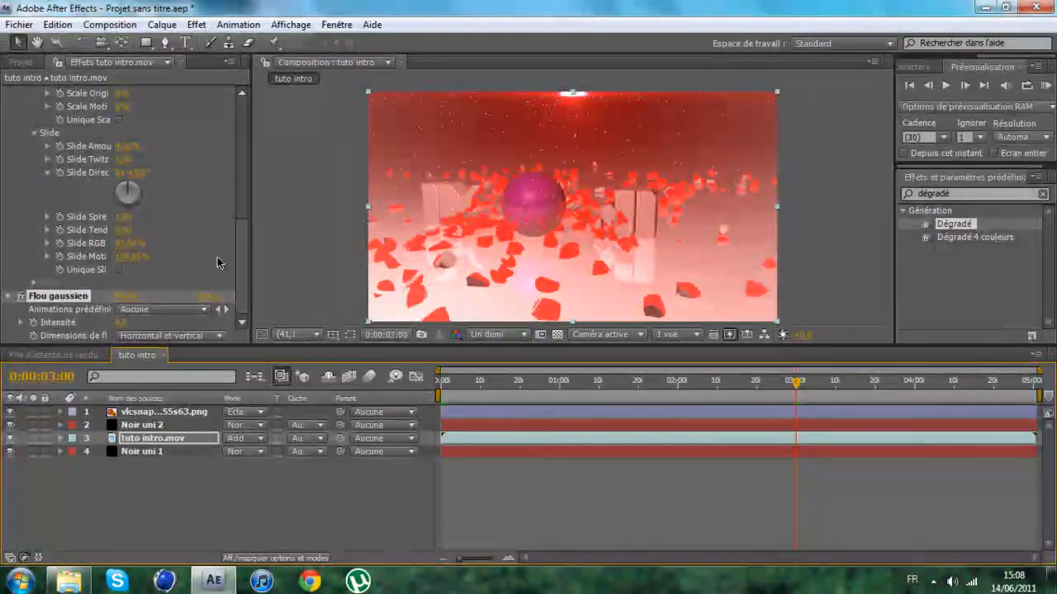
drag(124, 324, 147, 324)
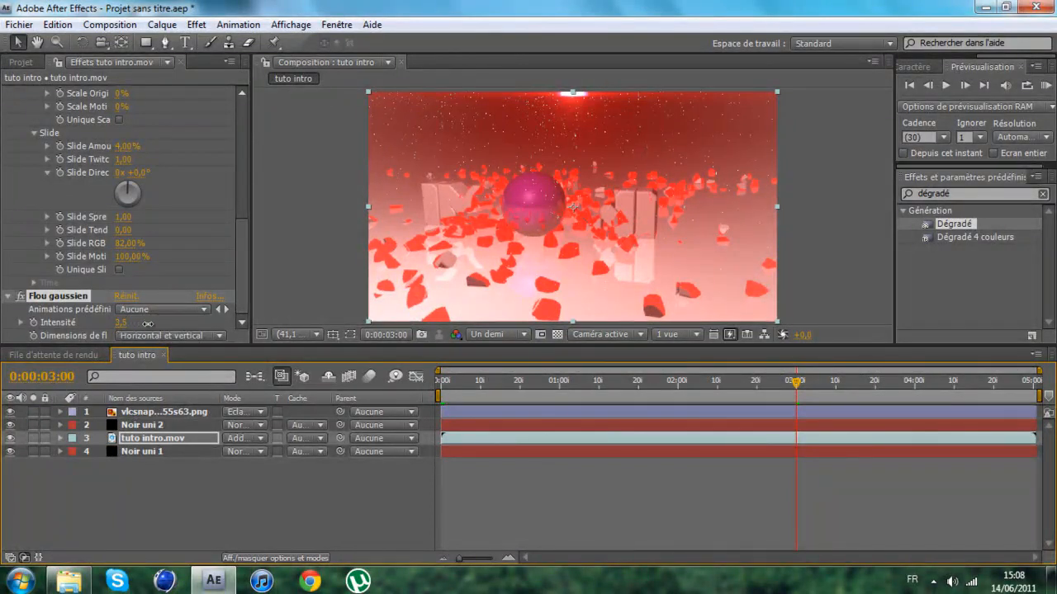
click(34, 323)
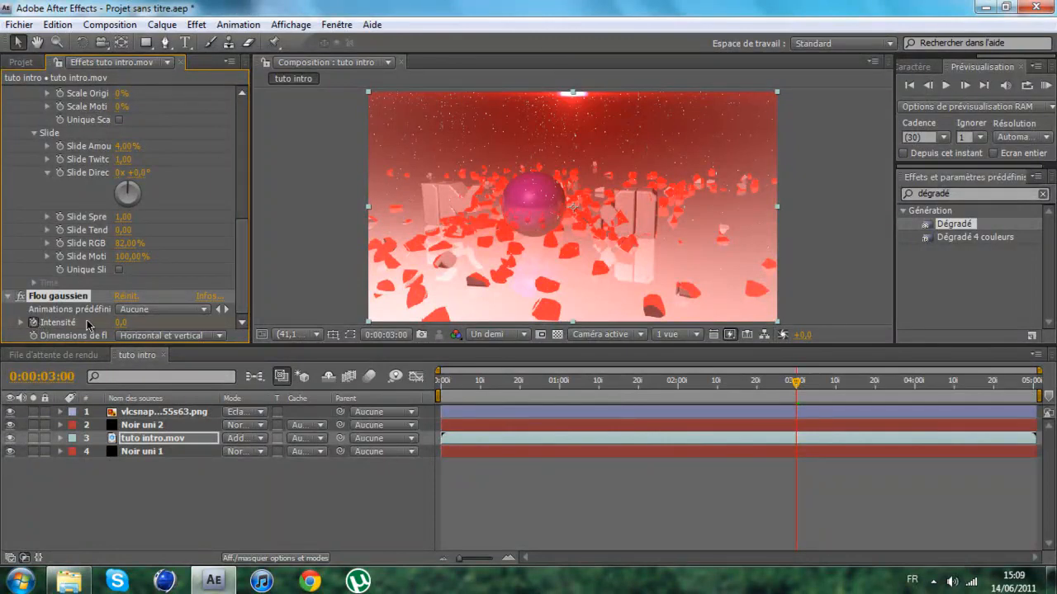
- Set the Flou gaussien Intensité to 28,7 at 0:00:03:01, and check the blur on the surrounding frames
click(799, 380)
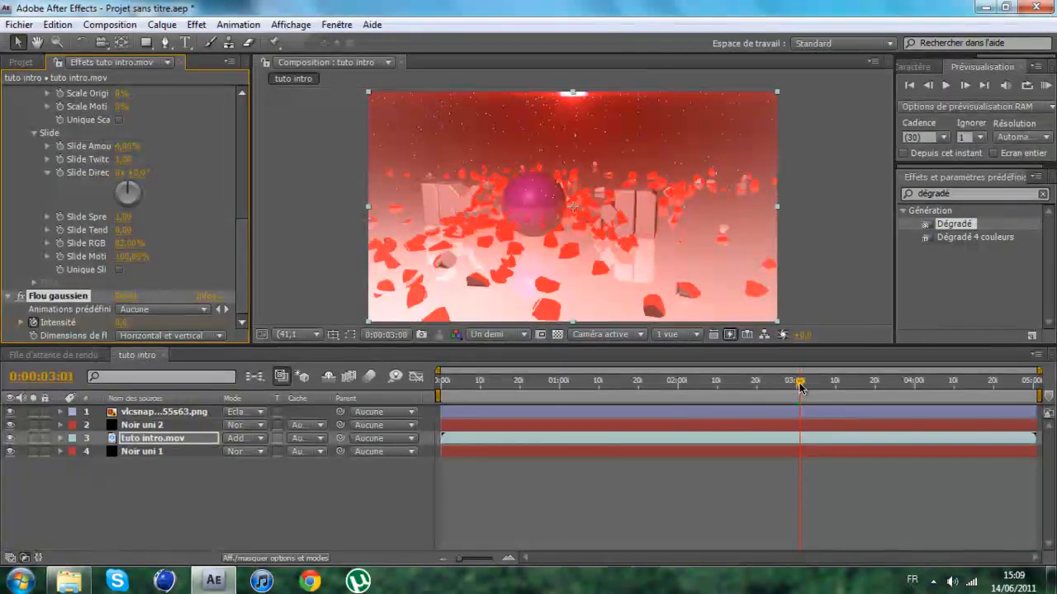
drag(119, 323, 290, 323)
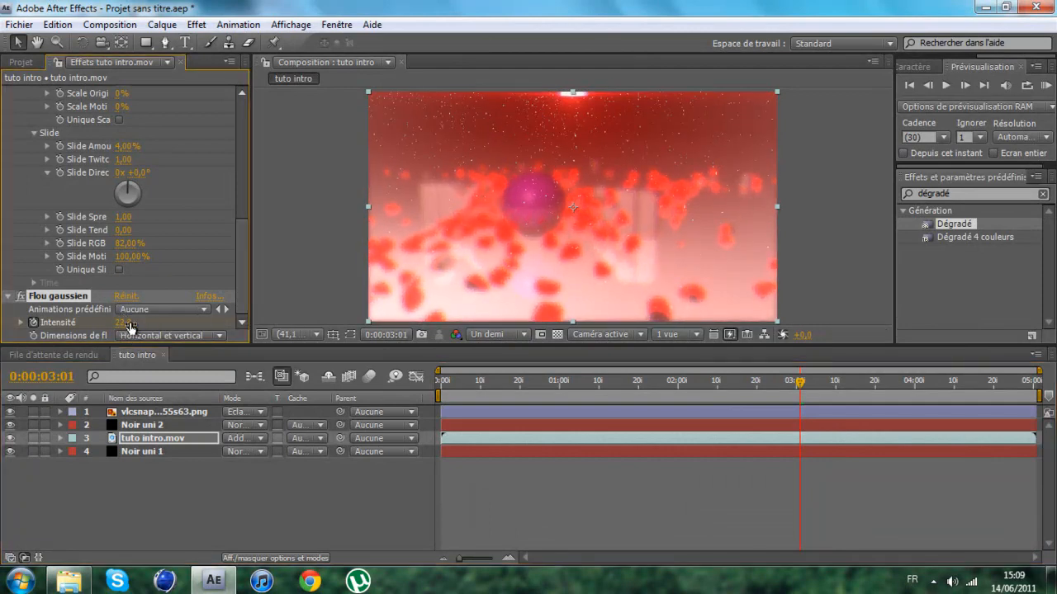
drag(119, 323, 165, 323)
mouse_move(124, 324)
mouse_down()
mouse_move(134, 324)
mouse_move(125, 325)
mouse_up()
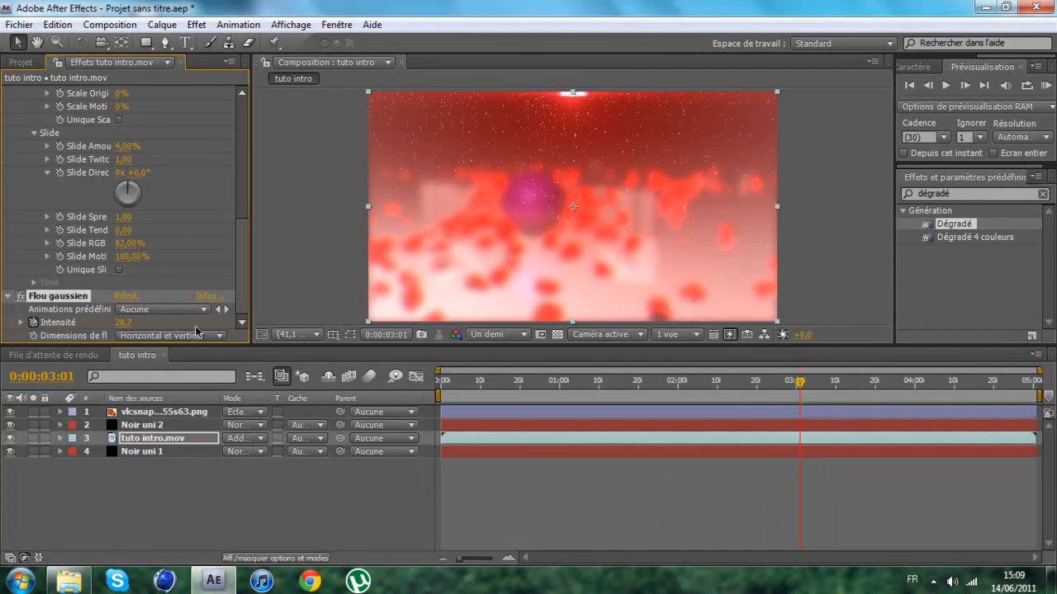
click(784, 384)
drag(721, 384, 819, 390)
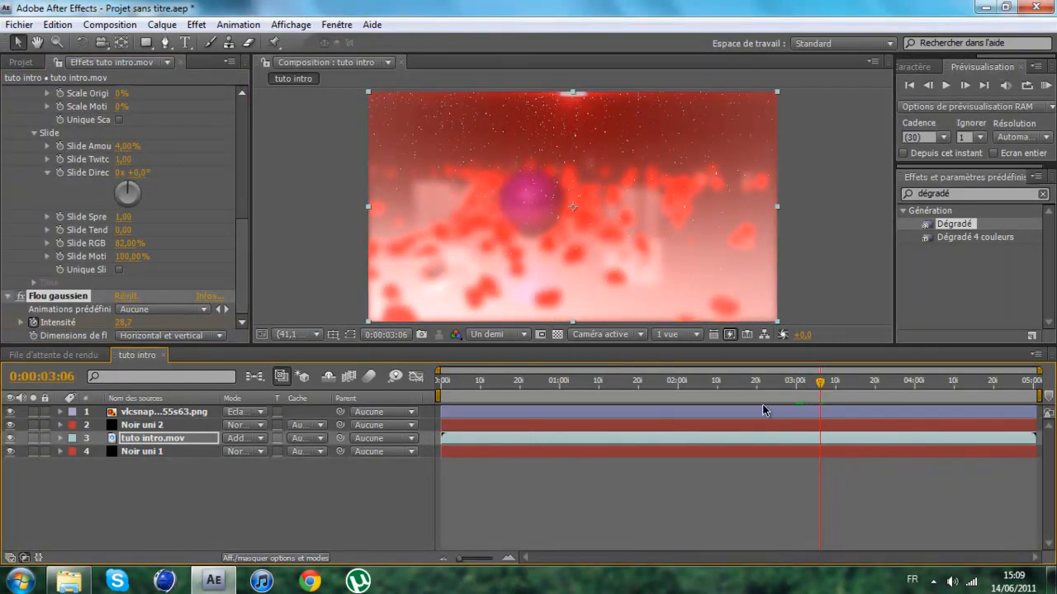
drag(819, 386, 799, 390)
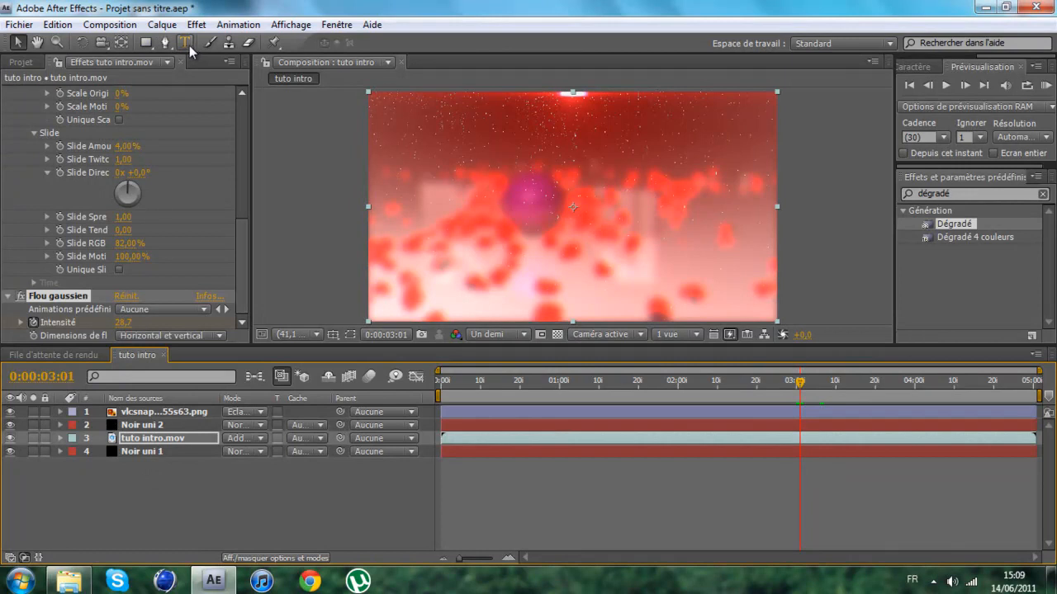
- Add the text Youtube.com/user/Electrik0Sonii at 0:00:03:01, centre it horizontally in the frame, and select all its characters
click(185, 43)
click(405, 208)
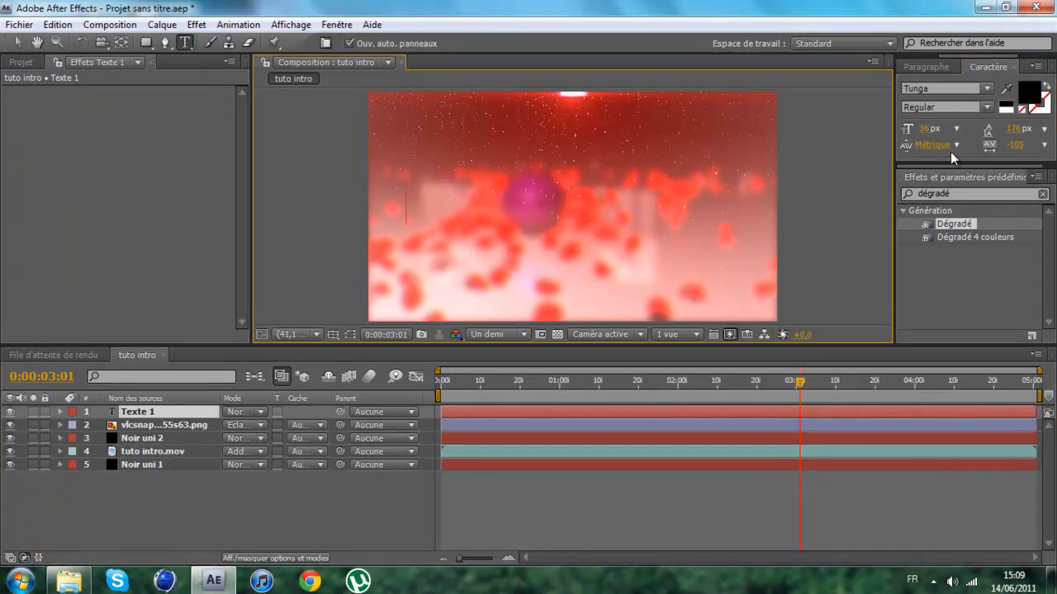
text(Youtube.com/u)
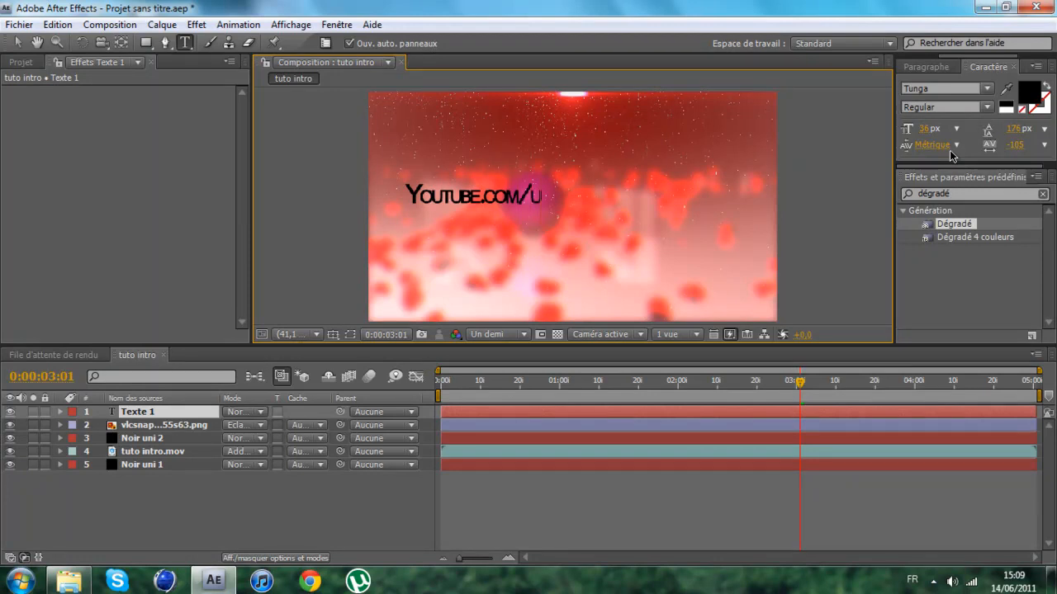
text(ser/Electr)
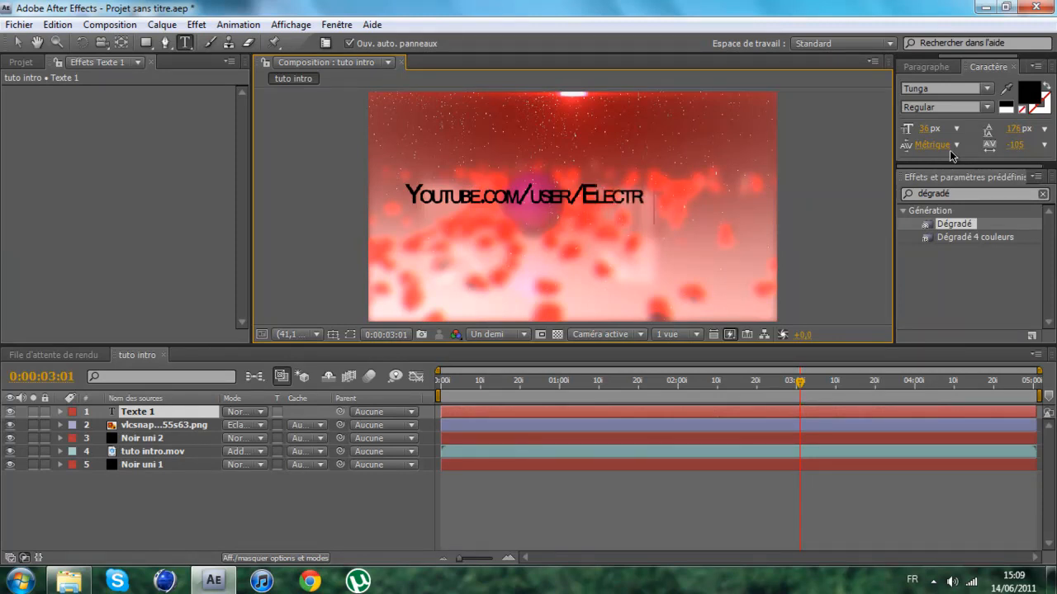
text(ik0Soni)
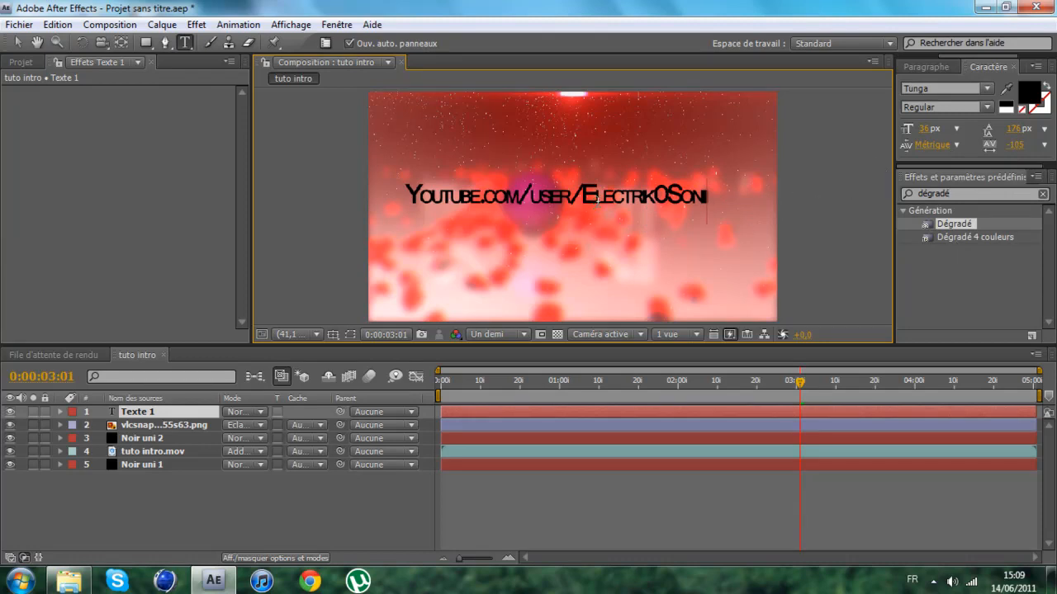
drag(600, 198, 615, 202)
drag(712, 199, 417, 200)
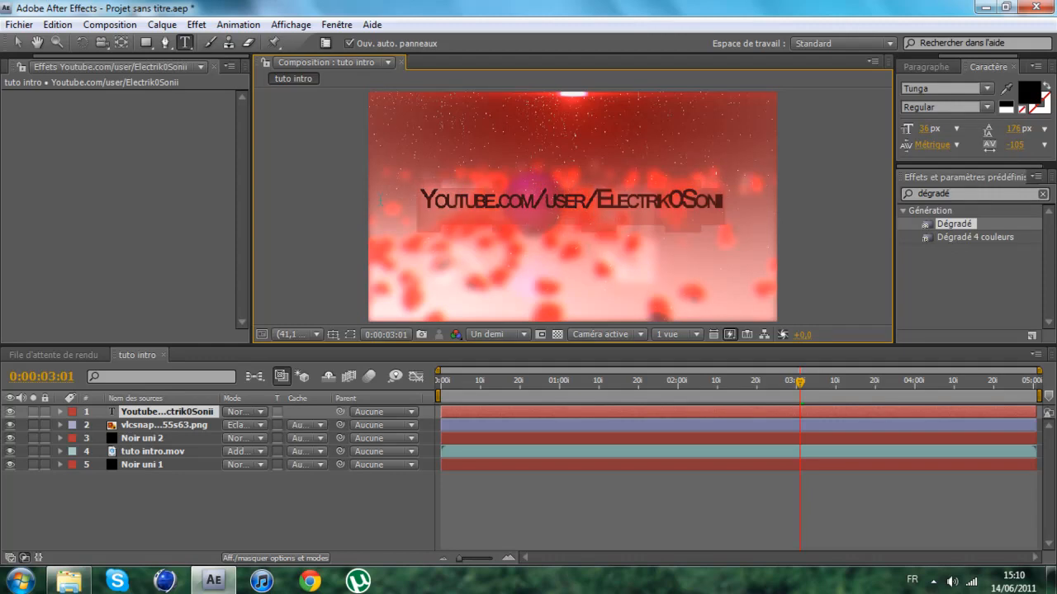
- Try several fonts on the channel address text and set it to Transformers
click(987, 89)
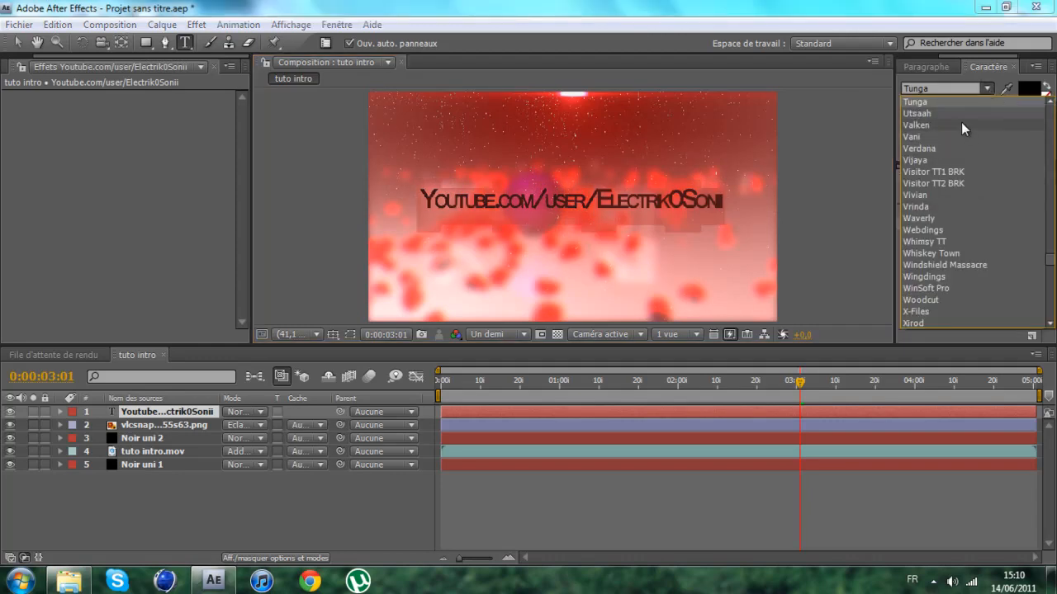
click(953, 101)
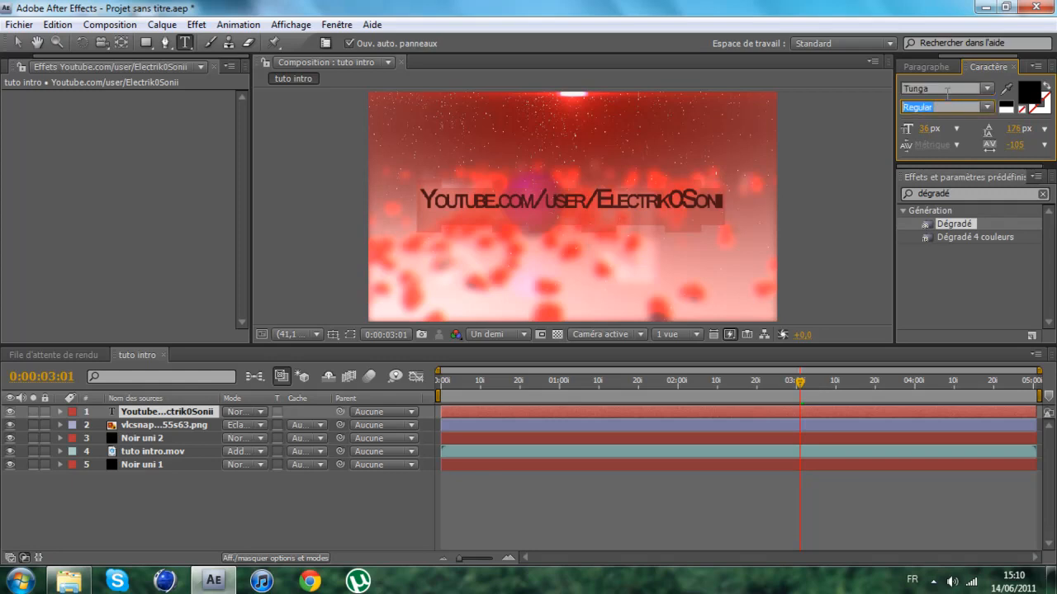
click(986, 89)
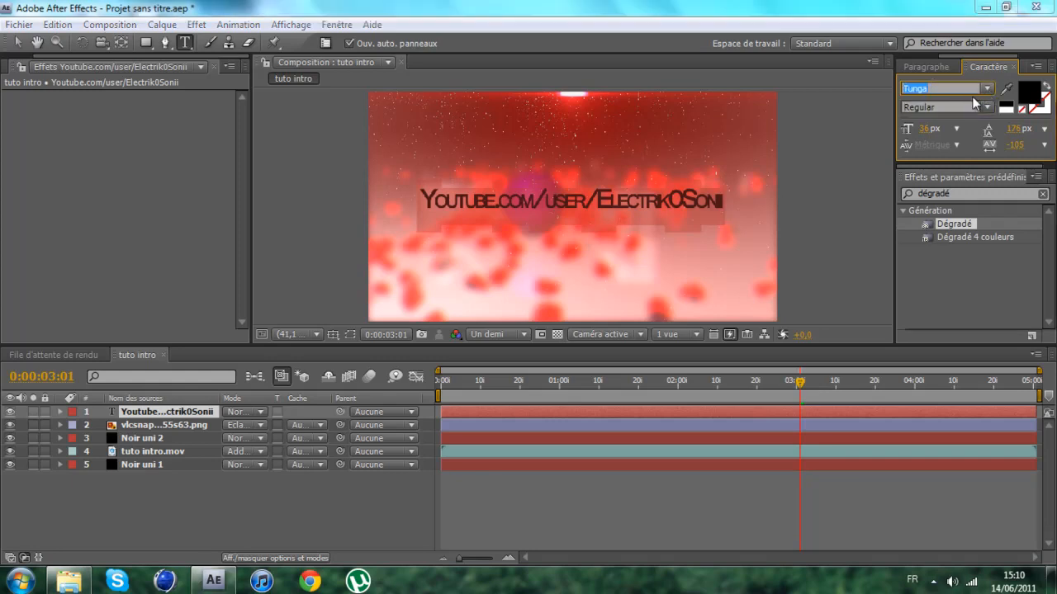
click(941, 122)
key(Down)
key(Down)
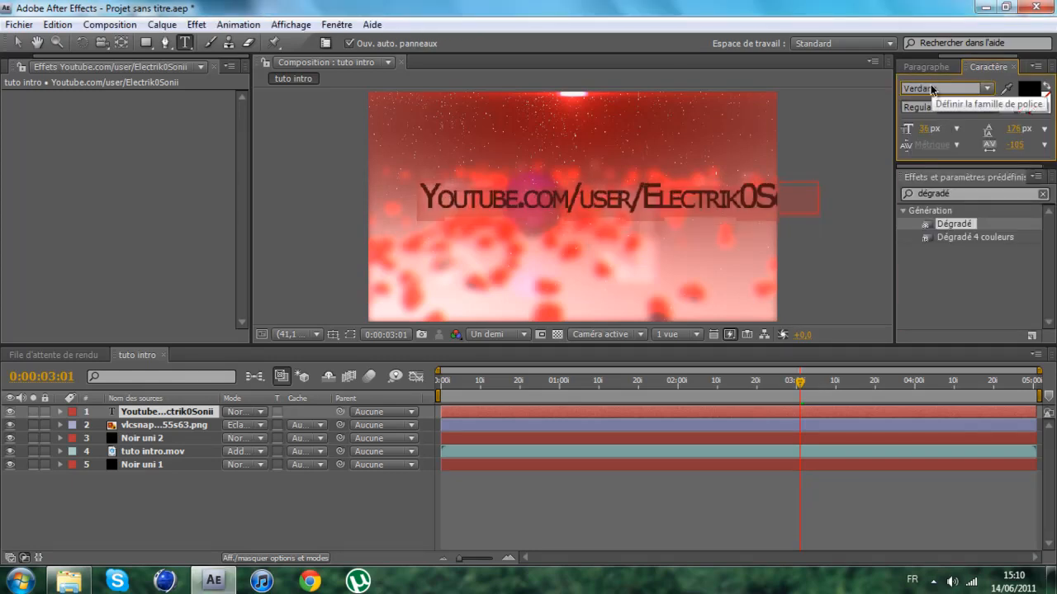
key(Down)
key(Up)
key(Up)
key(Up)
key(Up)
key(Up)
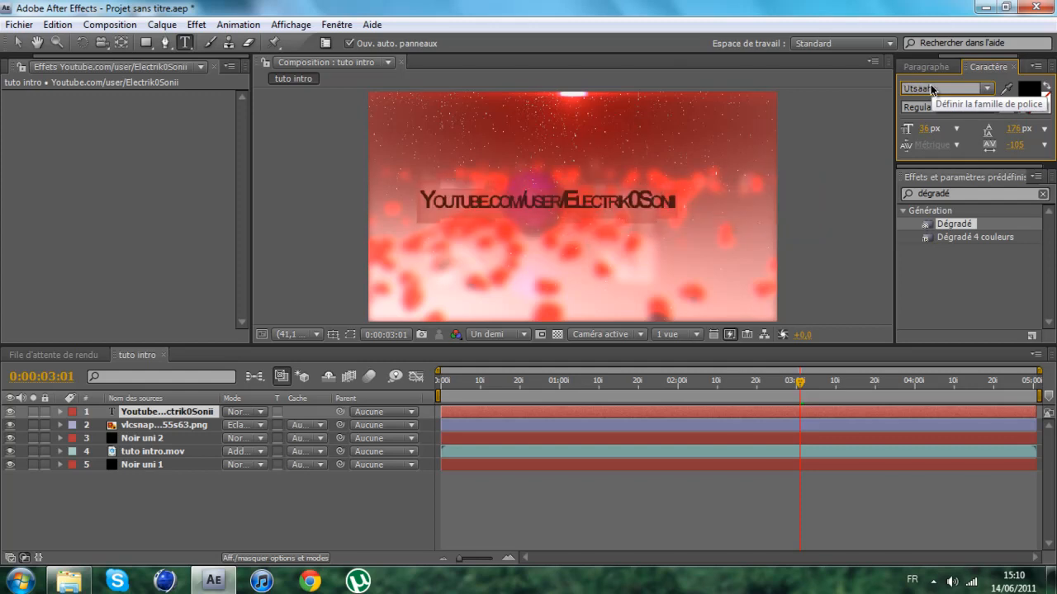
key(Up)
key(Up)
key(Up)
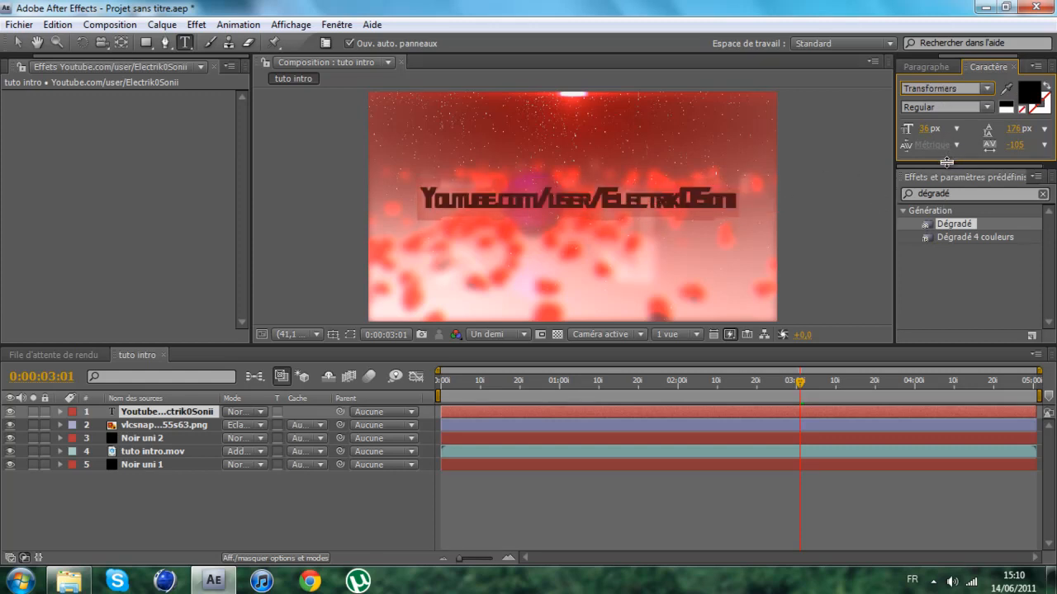
- Set the text to 33 px, leading 170 px, tracking -68, vertical scale 301% and horizontal scale 310%, and recentre it in the frame
drag(946, 162, 945, 247)
click(988, 234)
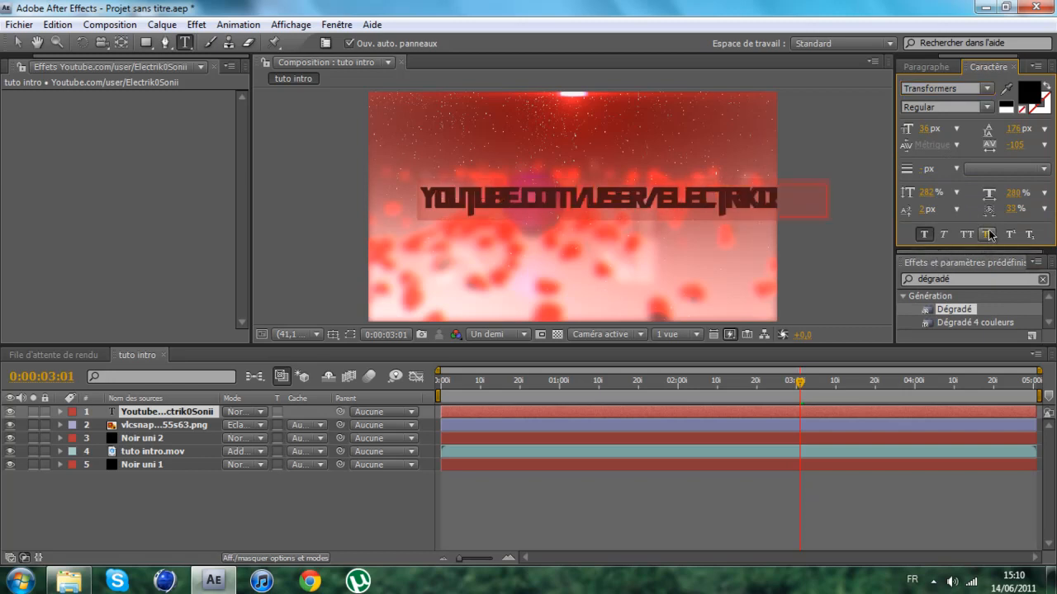
click(988, 234)
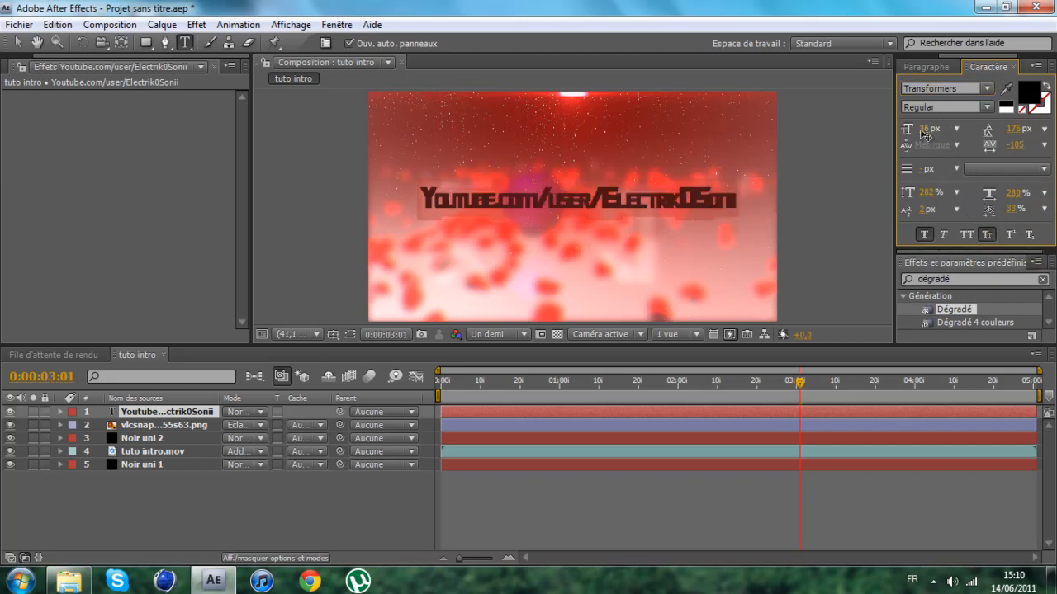
mouse_move(923, 133)
mouse_down()
mouse_move(940, 132)
mouse_move(921, 134)
mouse_up()
drag(1013, 133, 1040, 145)
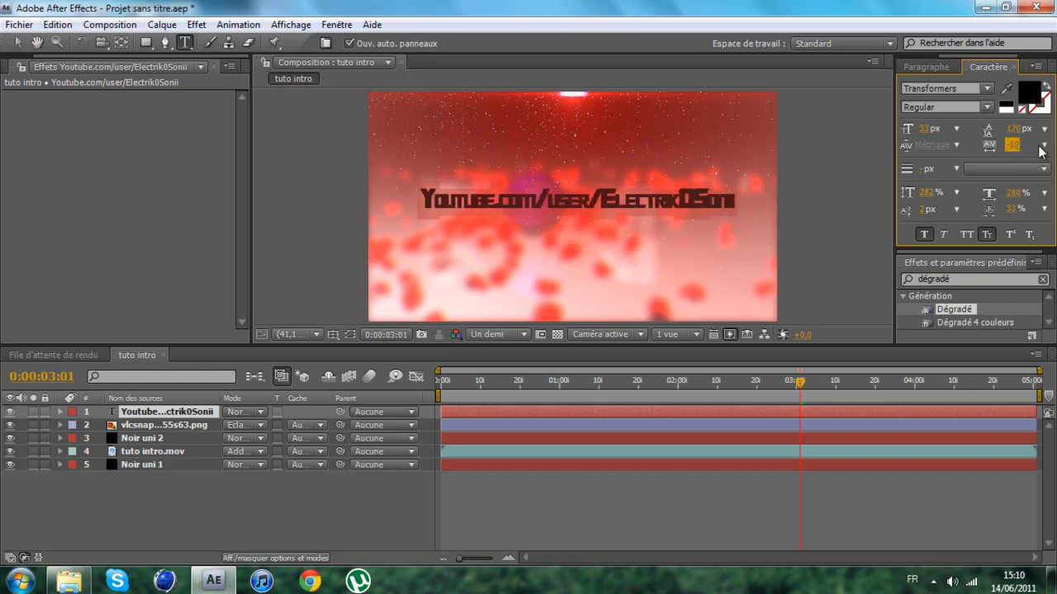
drag(929, 194, 1045, 195)
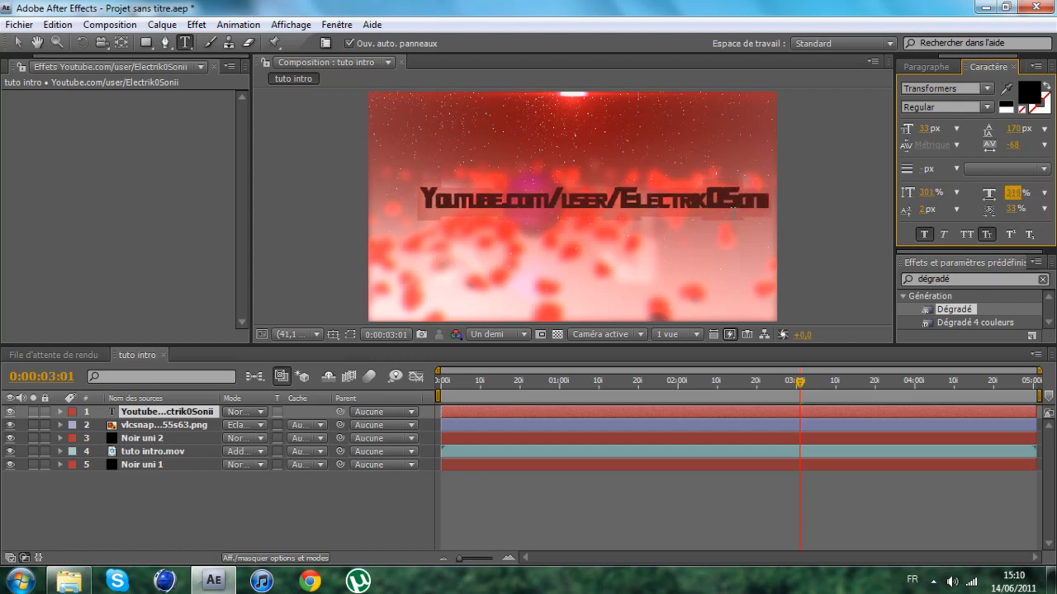
drag(694, 199, 673, 199)
- Try The Great Escape, Terminal and other fonts on the channel address text, stopping at Tekton Pro Bold Condensed
click(988, 89)
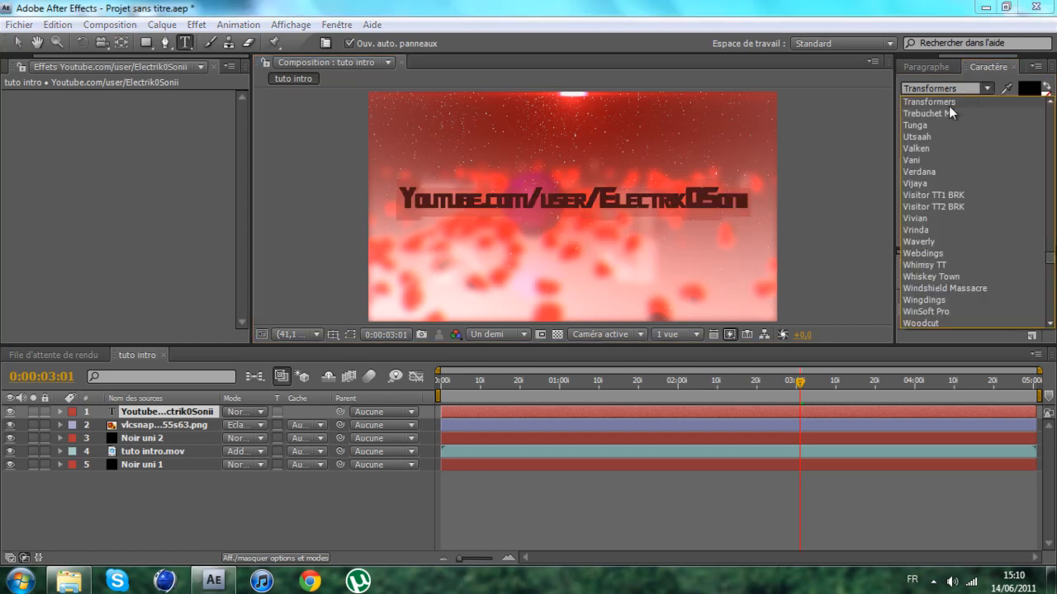
click(944, 114)
scroll(944, 89, up, 3)
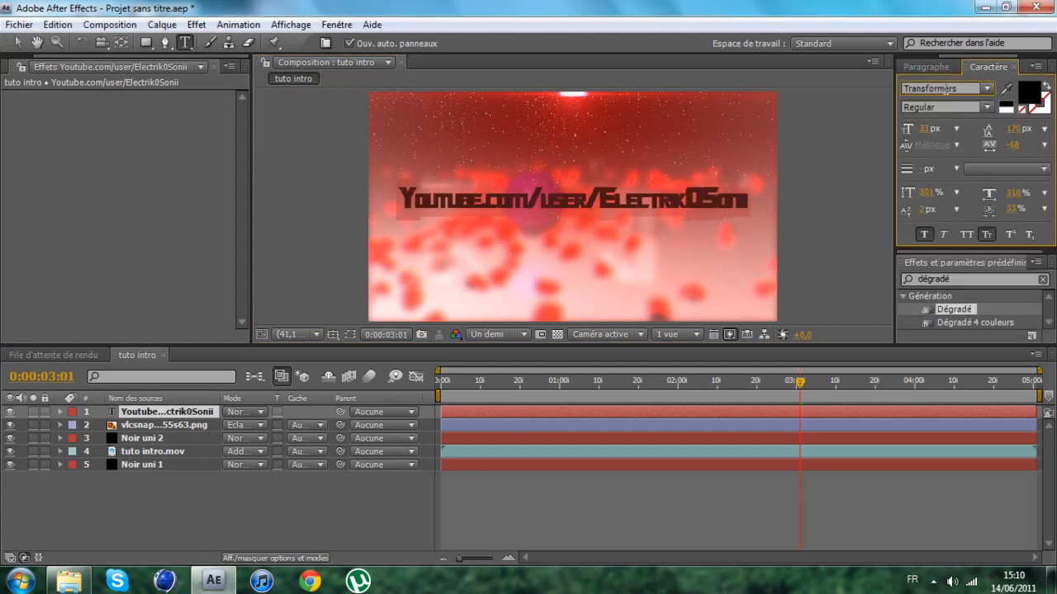
scroll(944, 89, up, 4)
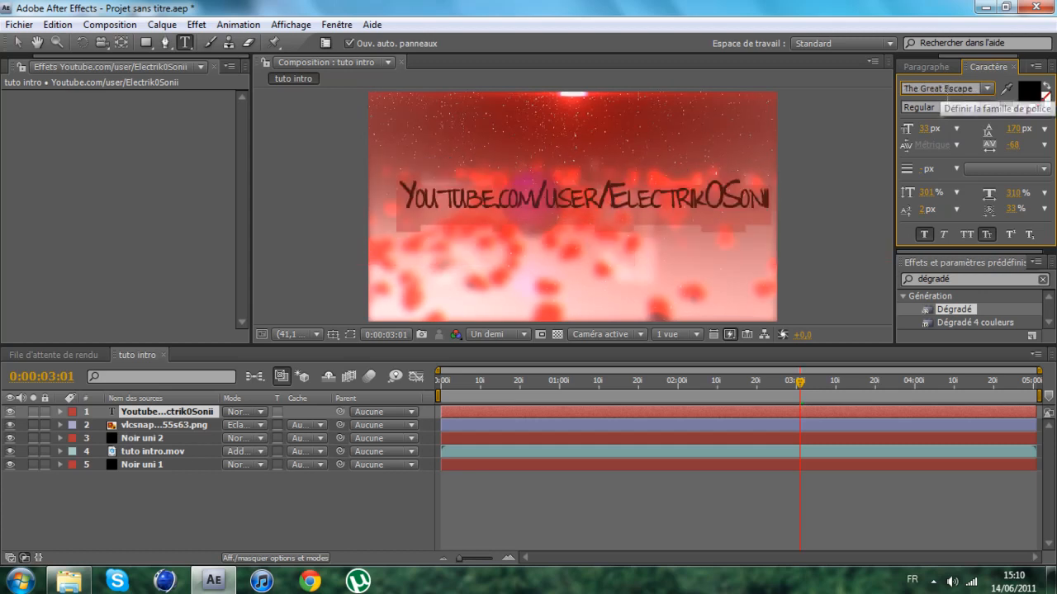
scroll(946, 90, up, 2)
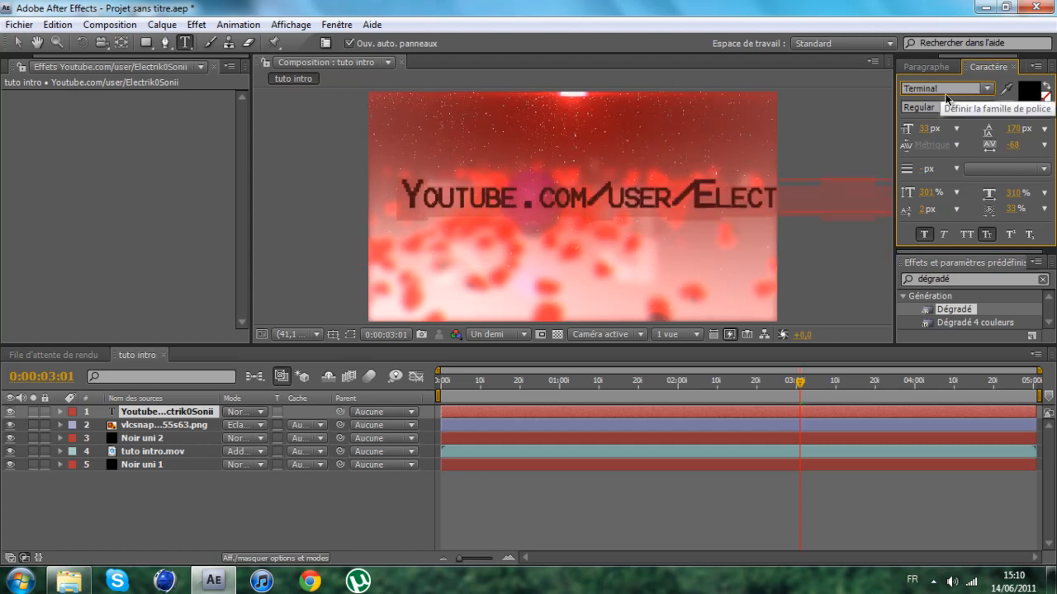
scroll(948, 94, up, 1)
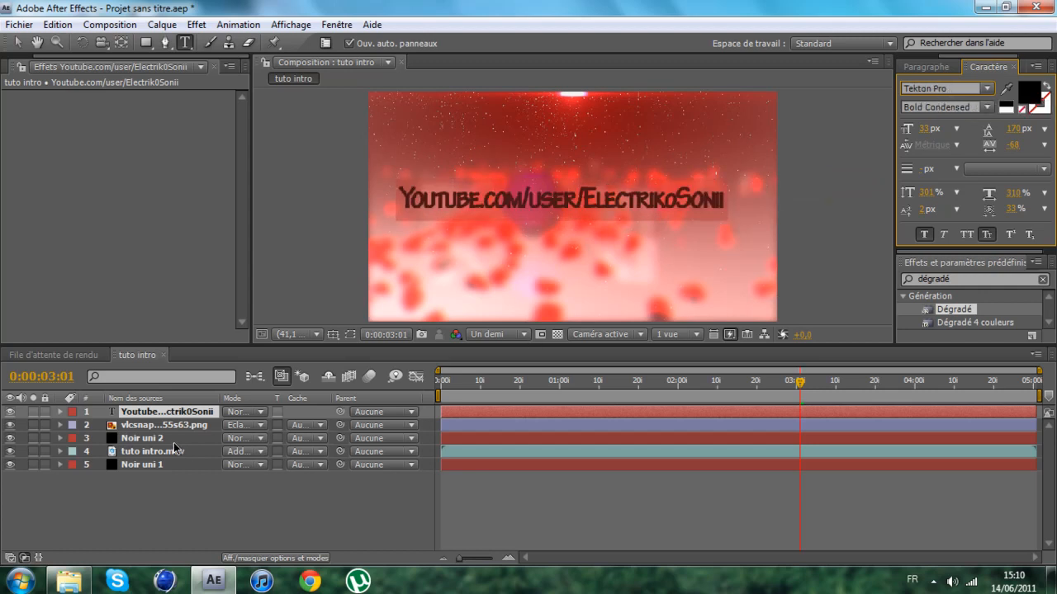
- Remove the extra final i from the channel address and set the whole text's font to Tahoma Regular
click(720, 200)
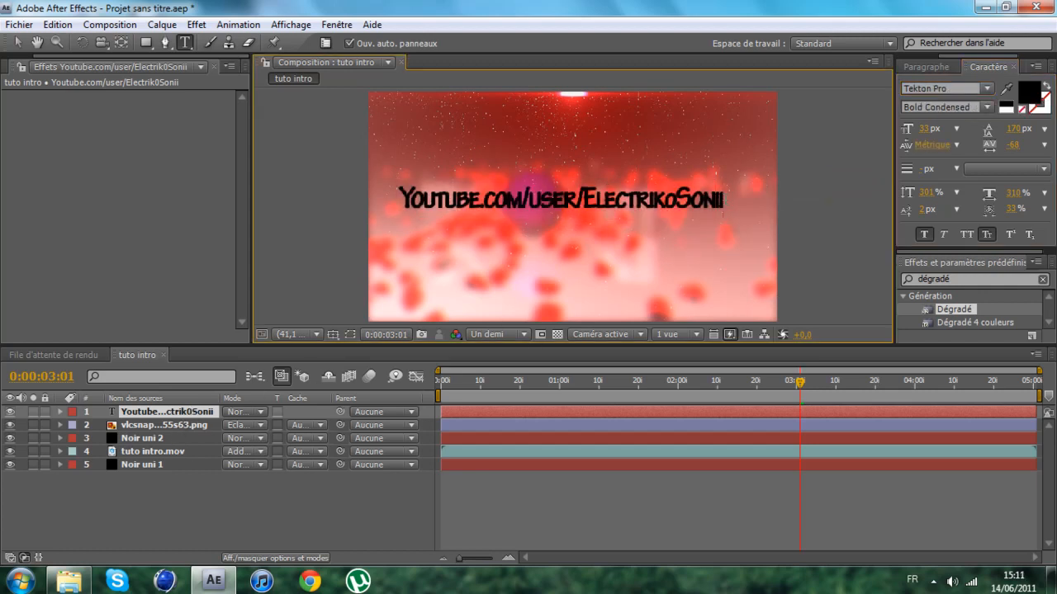
click(986, 89)
click(949, 116)
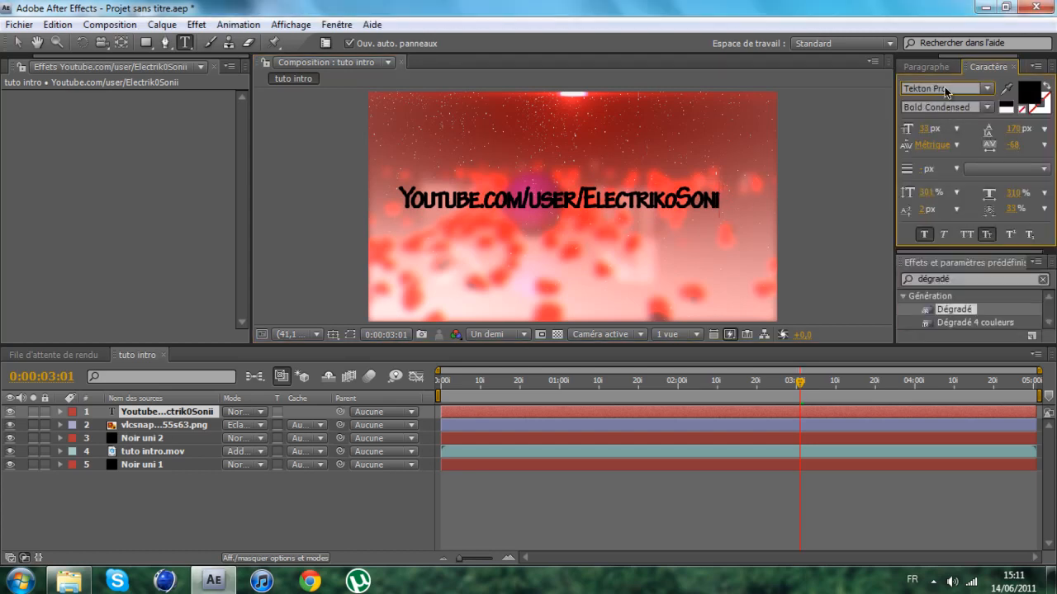
scroll(947, 89, up, 3)
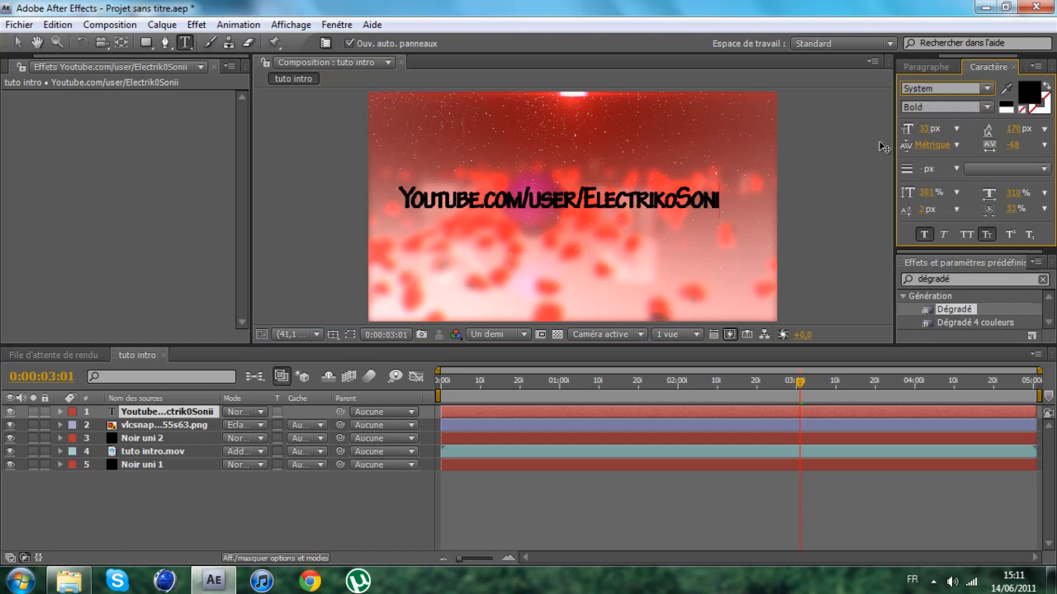
drag(717, 201, 398, 202)
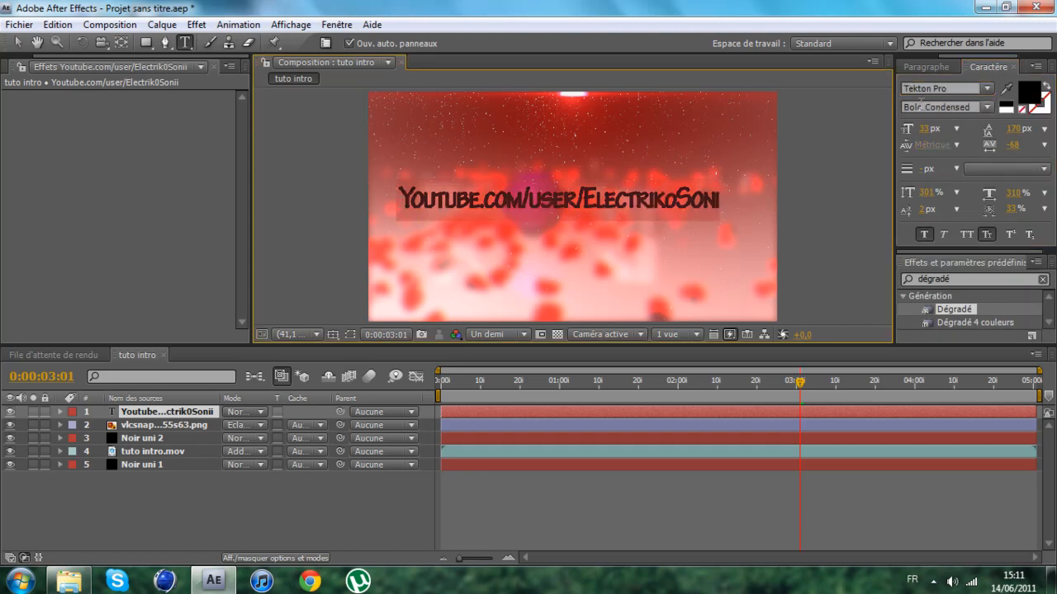
scroll(956, 91, down, 3)
scroll(955, 95, up, 1)
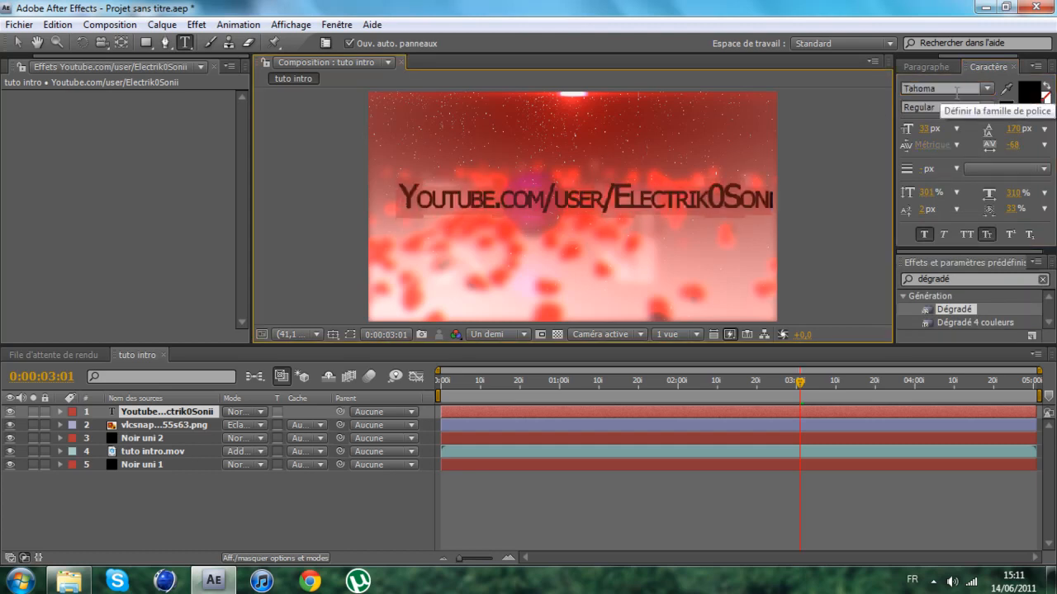
click(322, 487)
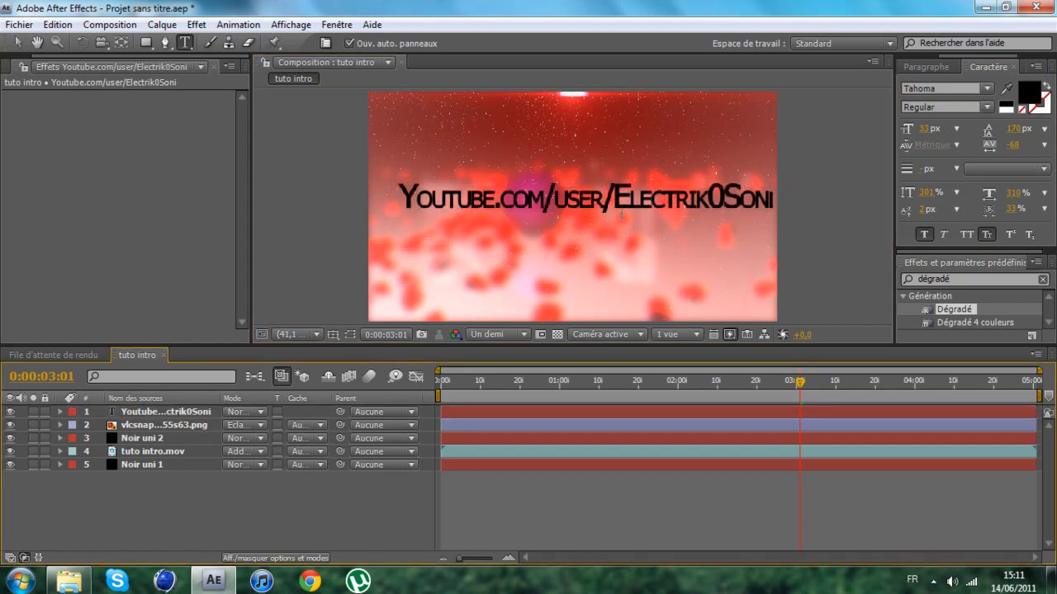
- Recentre the channel address in the frame, add an Opacité animator to its text layer and expand Sélecteur de plage 1
drag(625, 201, 615, 209)
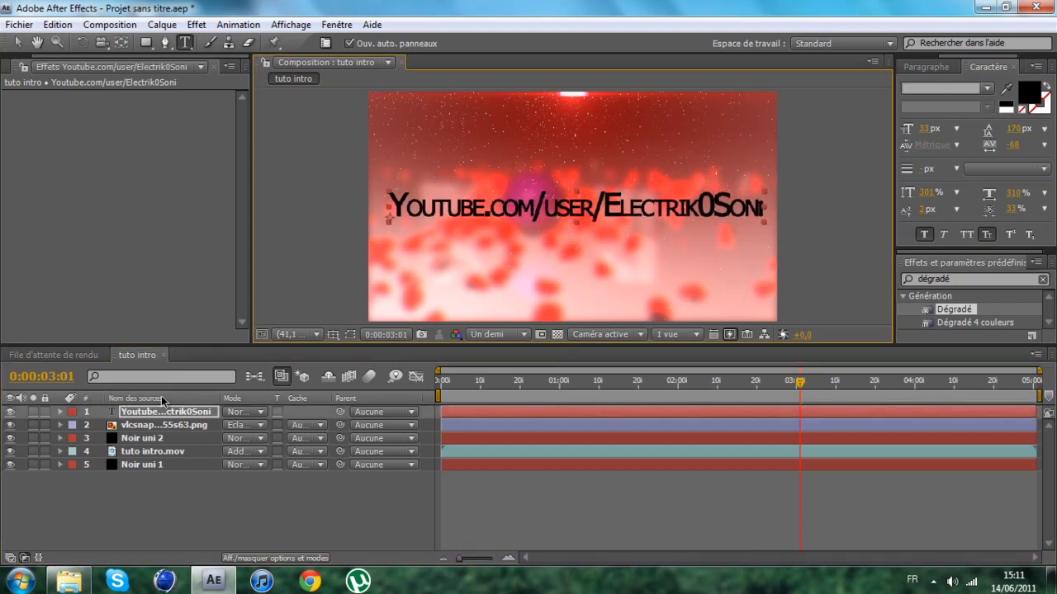
click(60, 412)
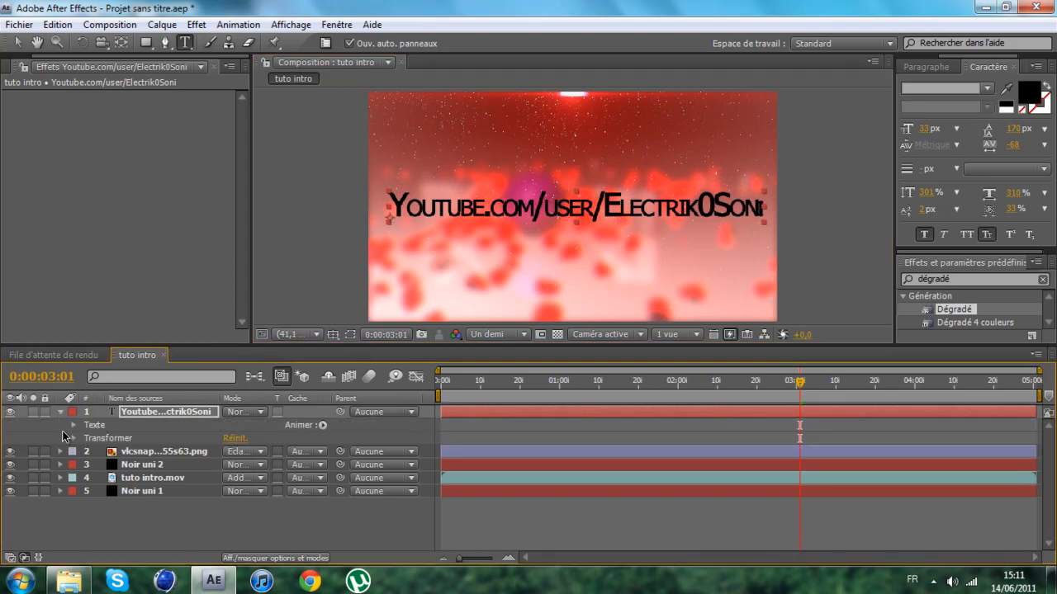
click(322, 426)
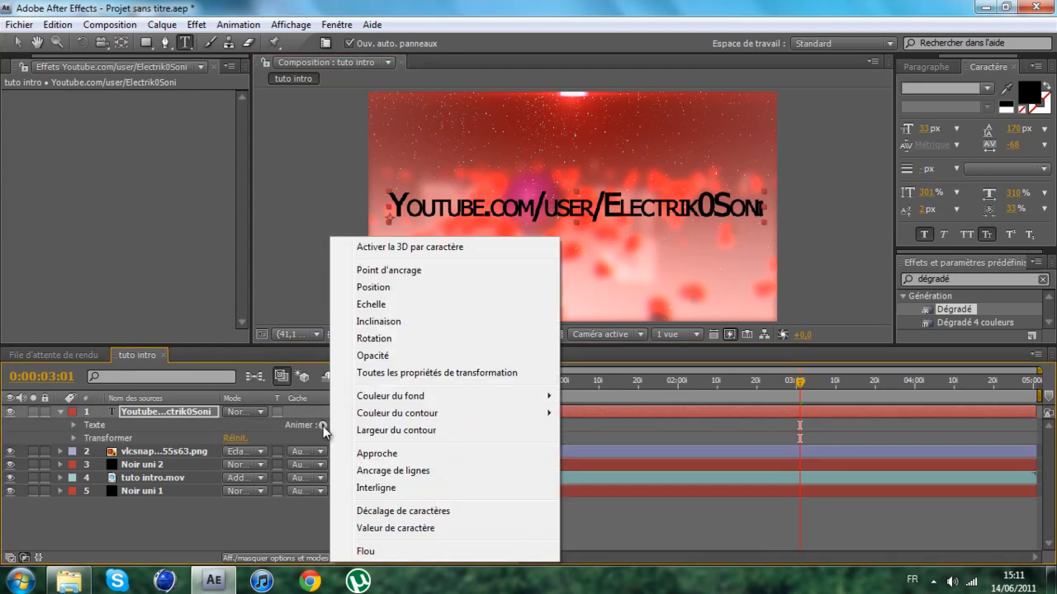
click(363, 355)
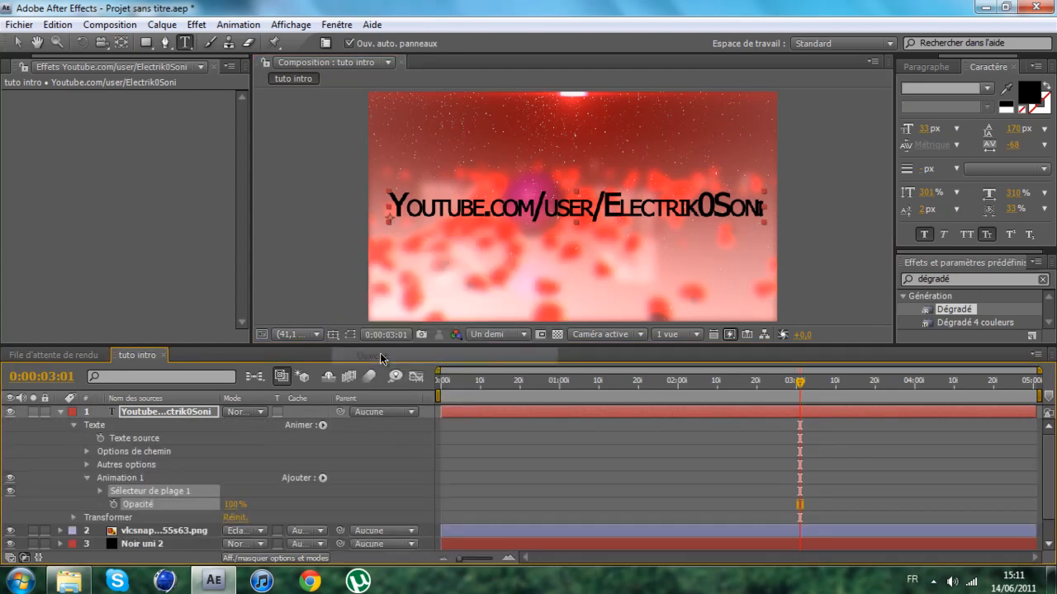
click(99, 491)
scroll(97, 490, down, 3)
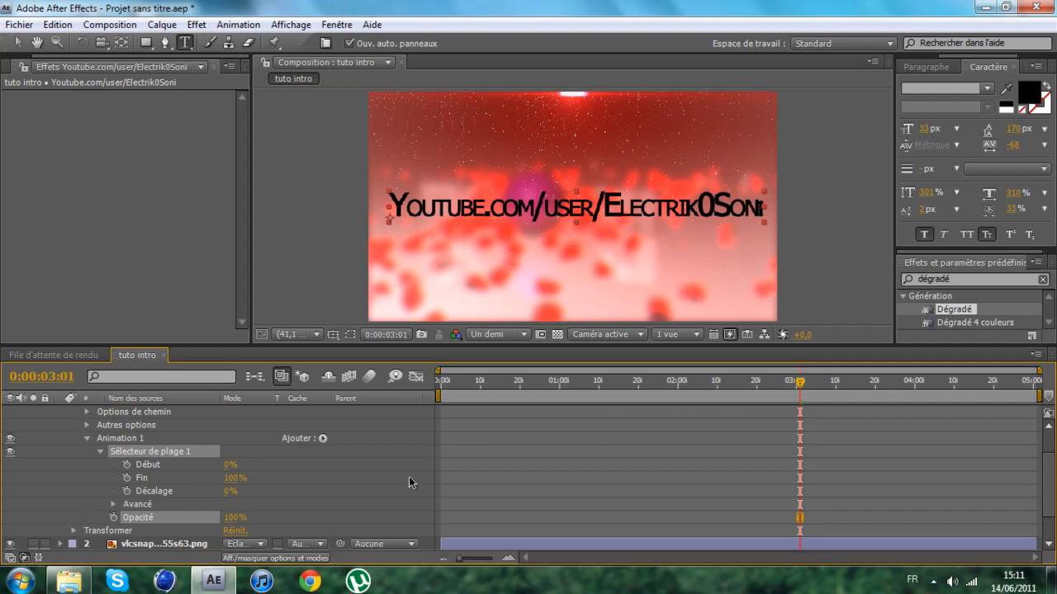
- Keyframe the animator's Opacité from 0% at 0:00:03:01 to 100% at 0:00:03:04
click(235, 517)
text(31)
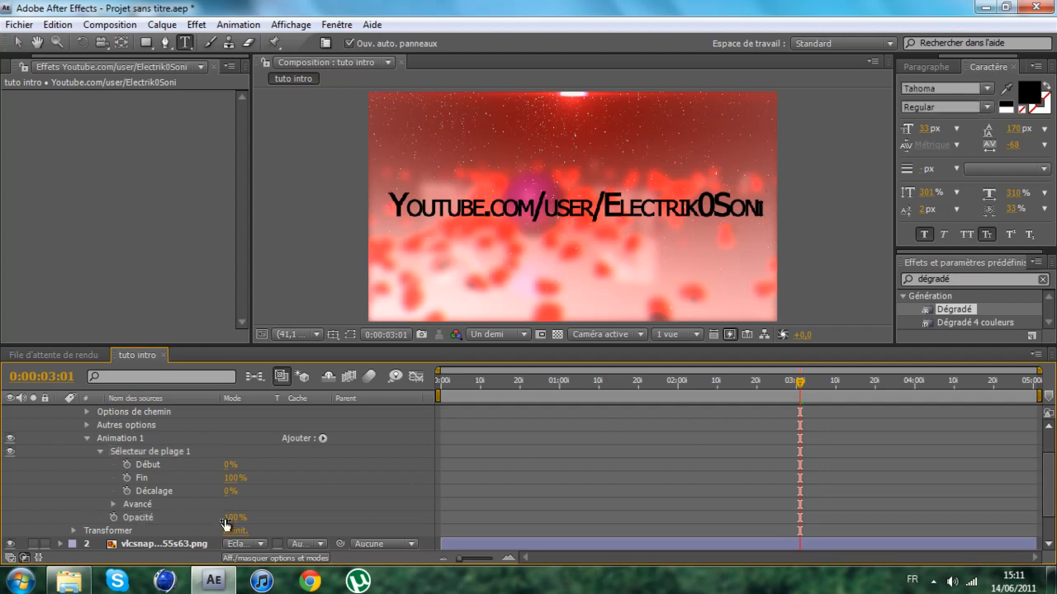
key(Return)
click(113, 517)
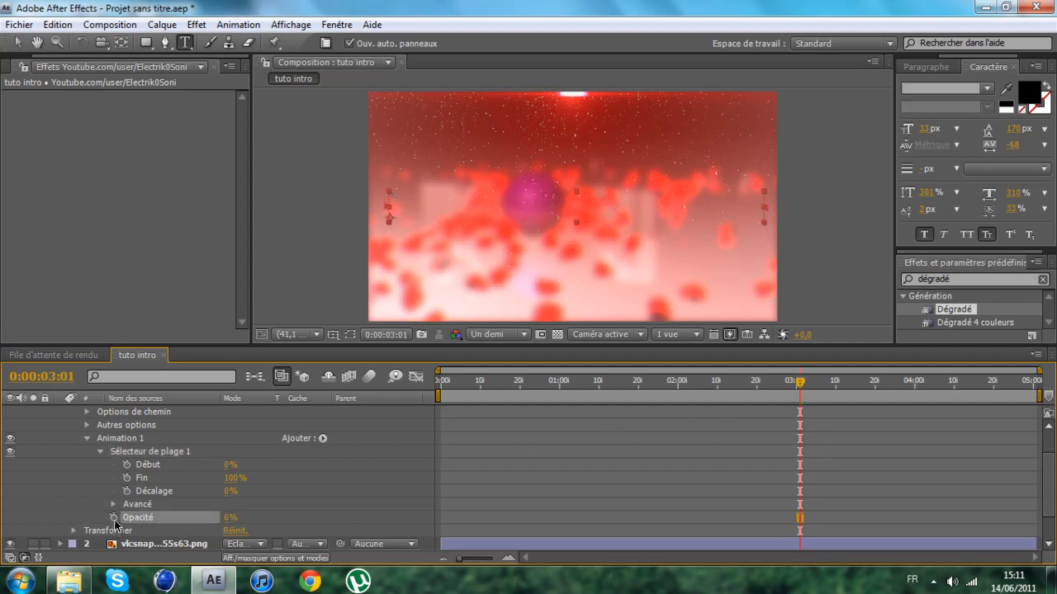
click(803, 382)
click(810, 386)
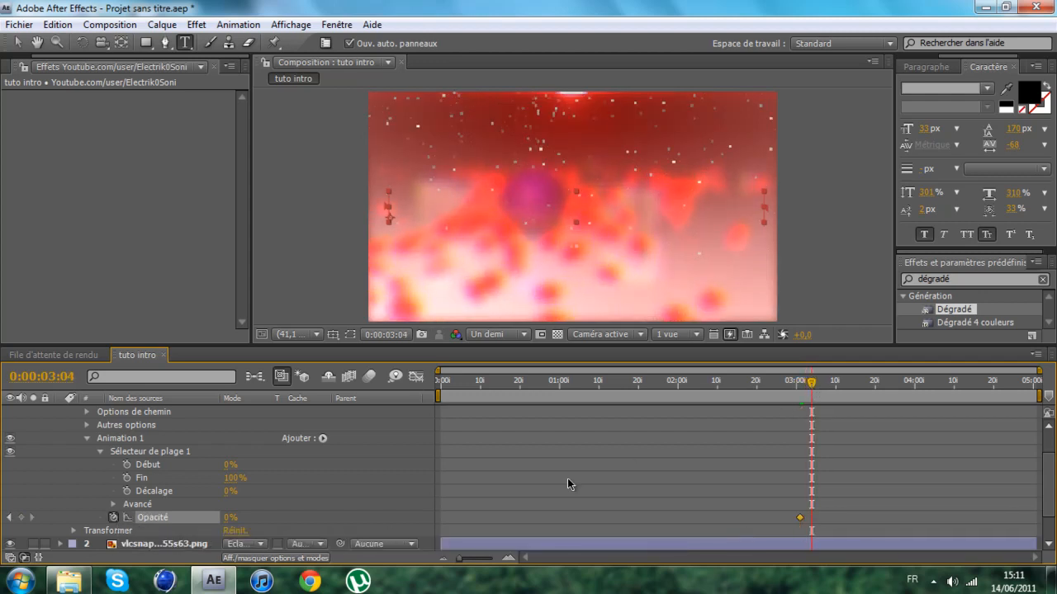
drag(232, 518, 358, 529)
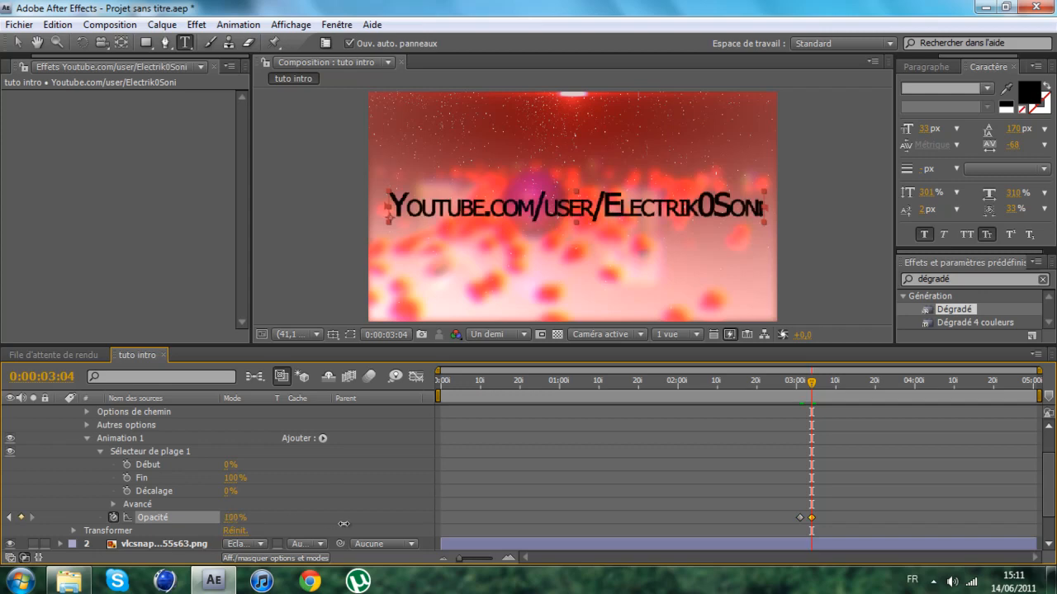
- Preview the channel address fade-in from 0:00:02:24, replaying the frames around 0:00:03:01
drag(811, 386, 772, 382)
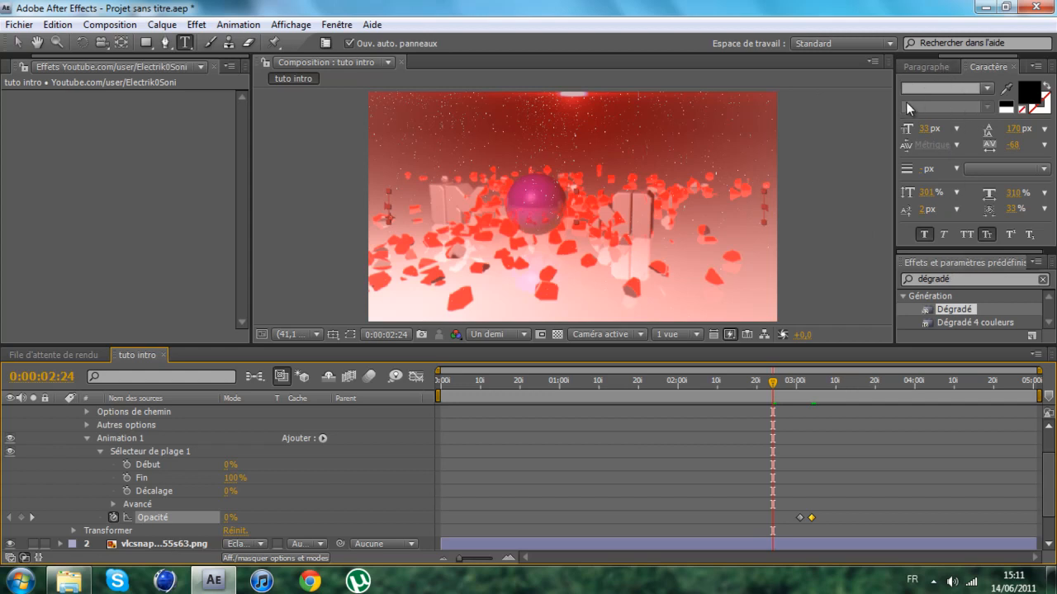
drag(896, 103, 862, 103)
click(1003, 66)
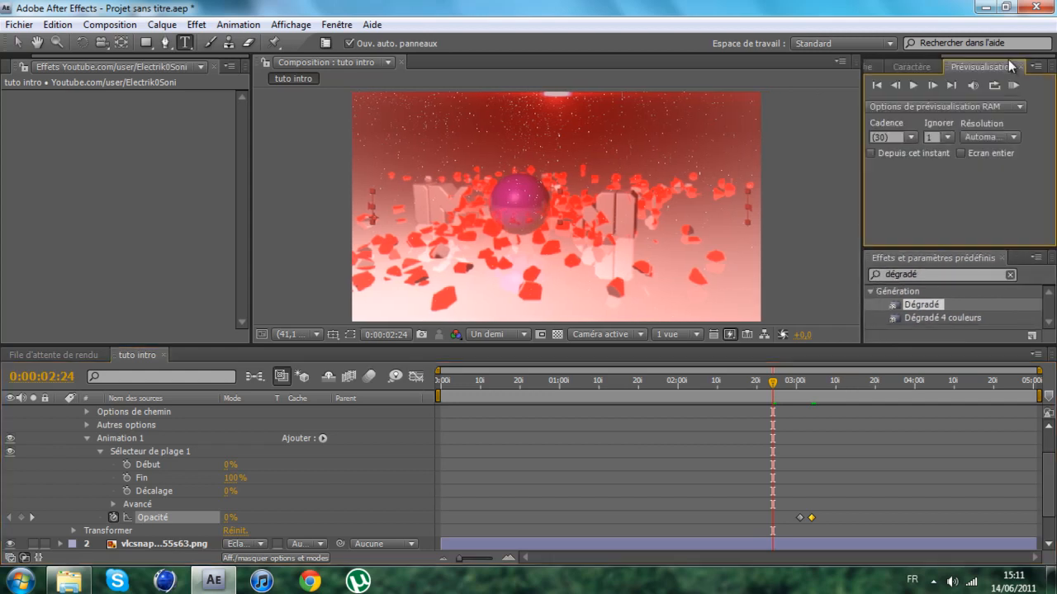
click(917, 90)
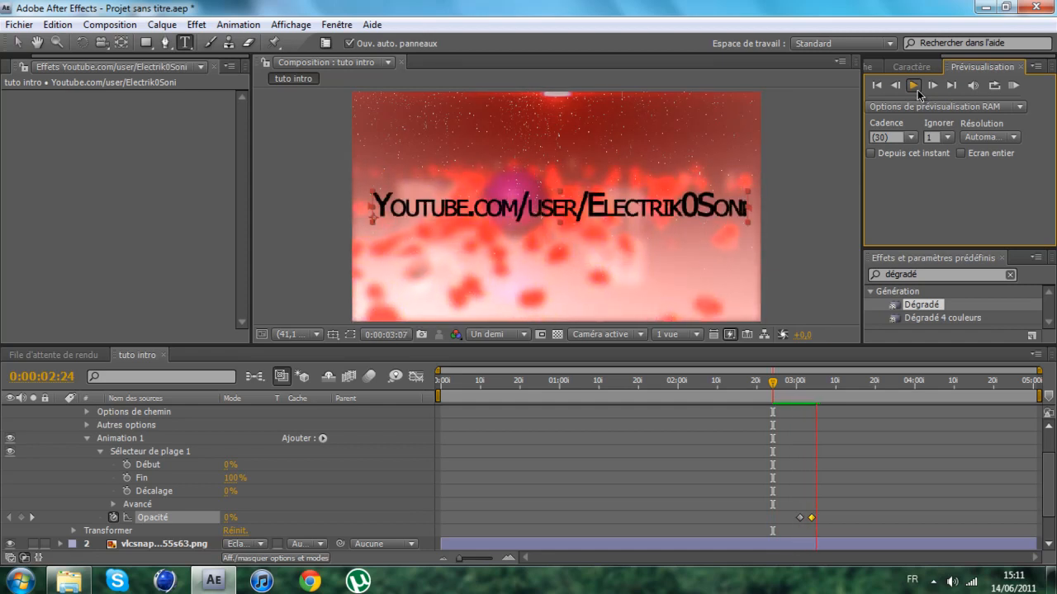
click(917, 90)
drag(828, 382, 804, 382)
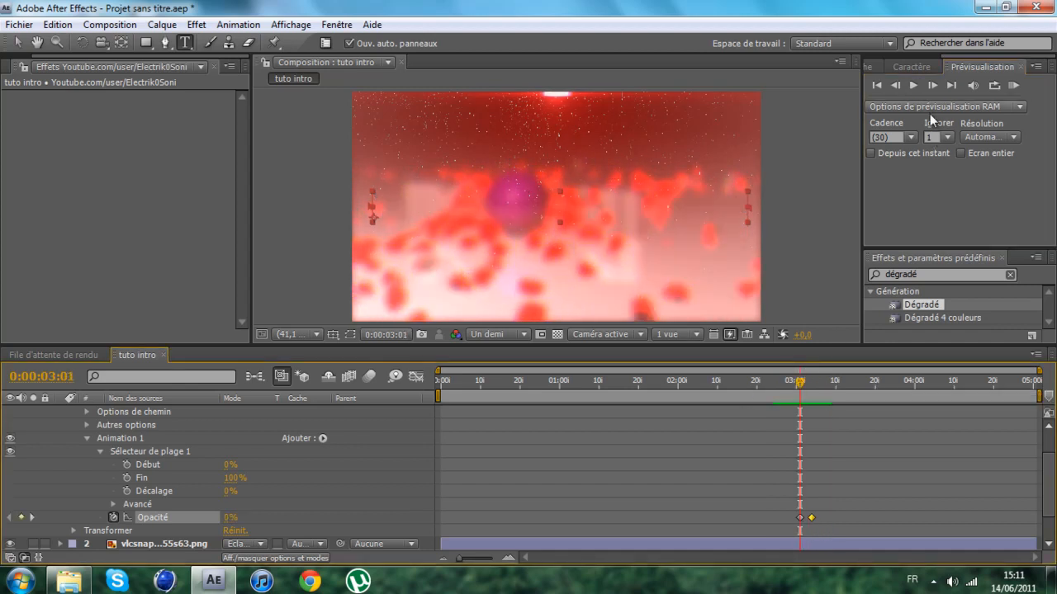
click(913, 86)
click(914, 87)
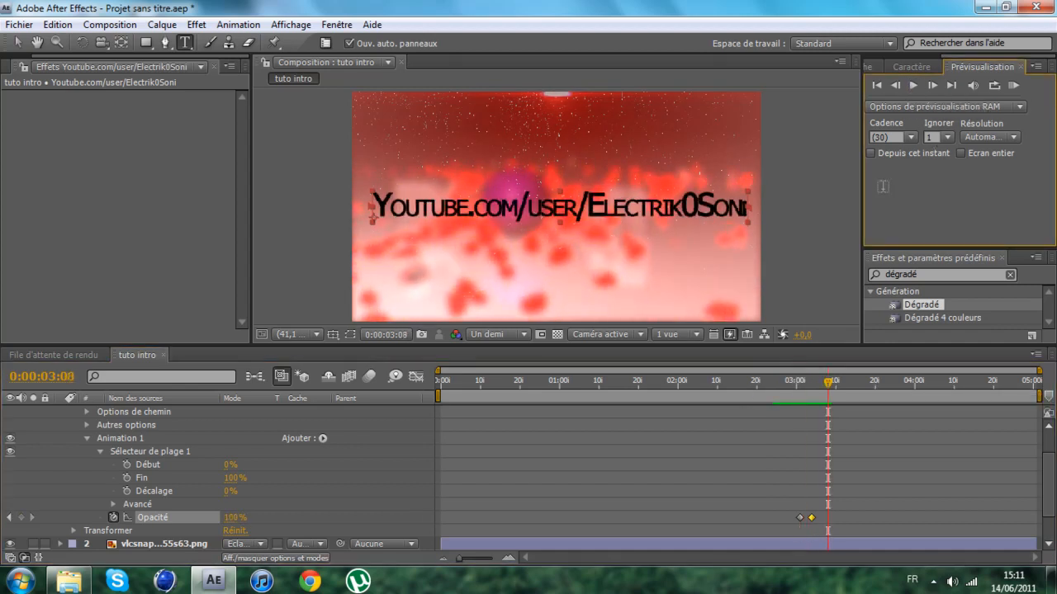
drag(820, 384, 803, 382)
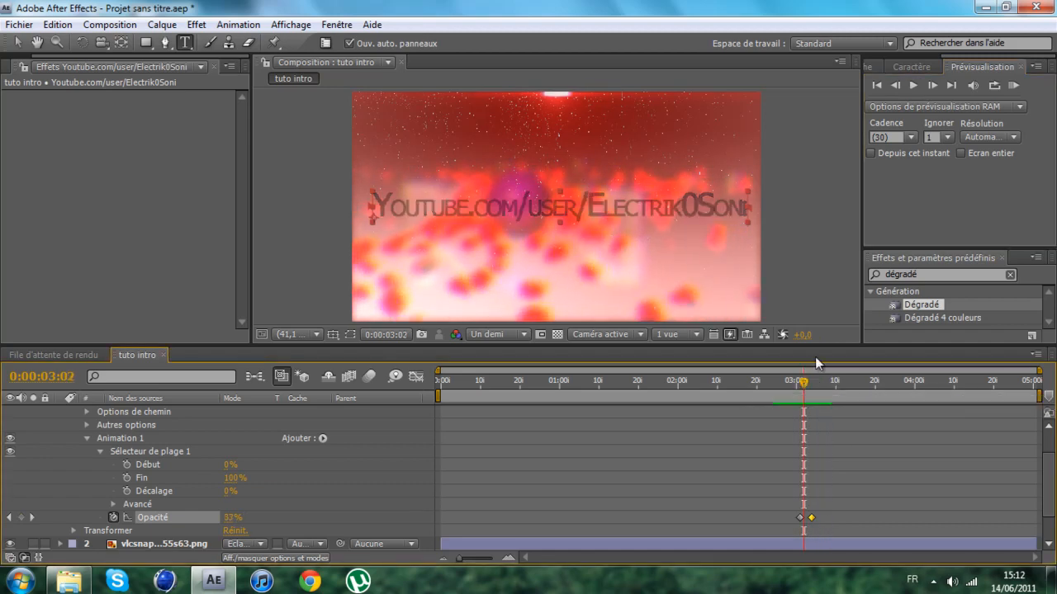
click(914, 86)
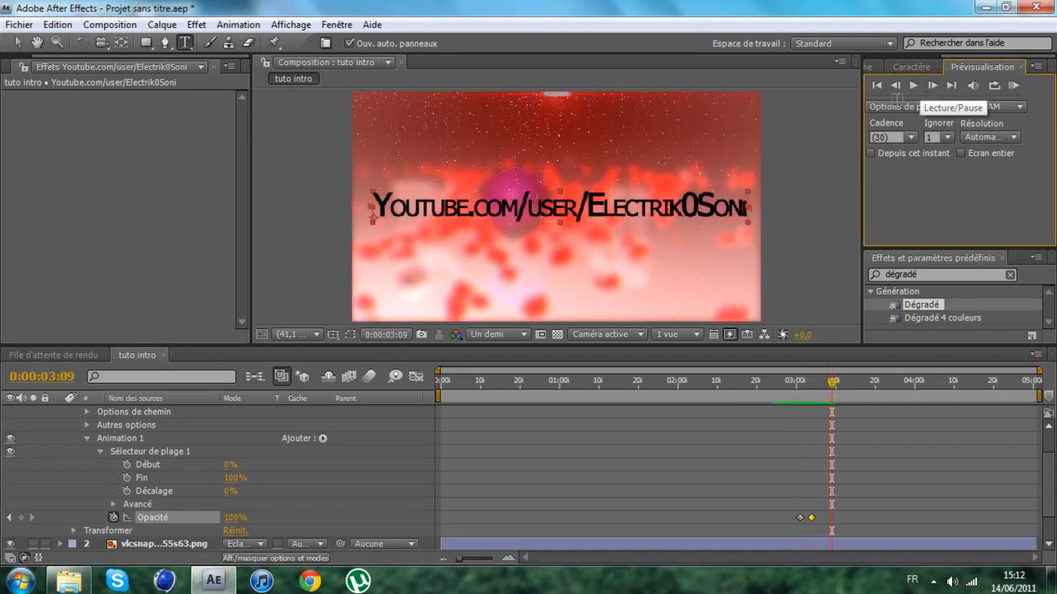
drag(832, 385, 799, 383)
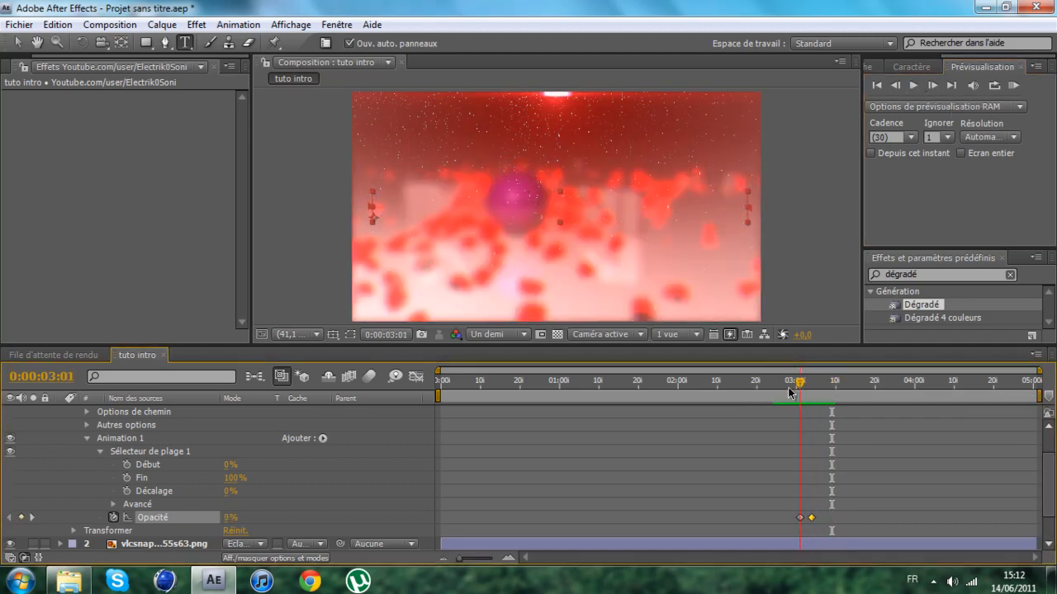
- Collapse the text layer's properties and replay the fade-in from 0:00:02:27
scroll(74, 429, up, 1)
click(61, 413)
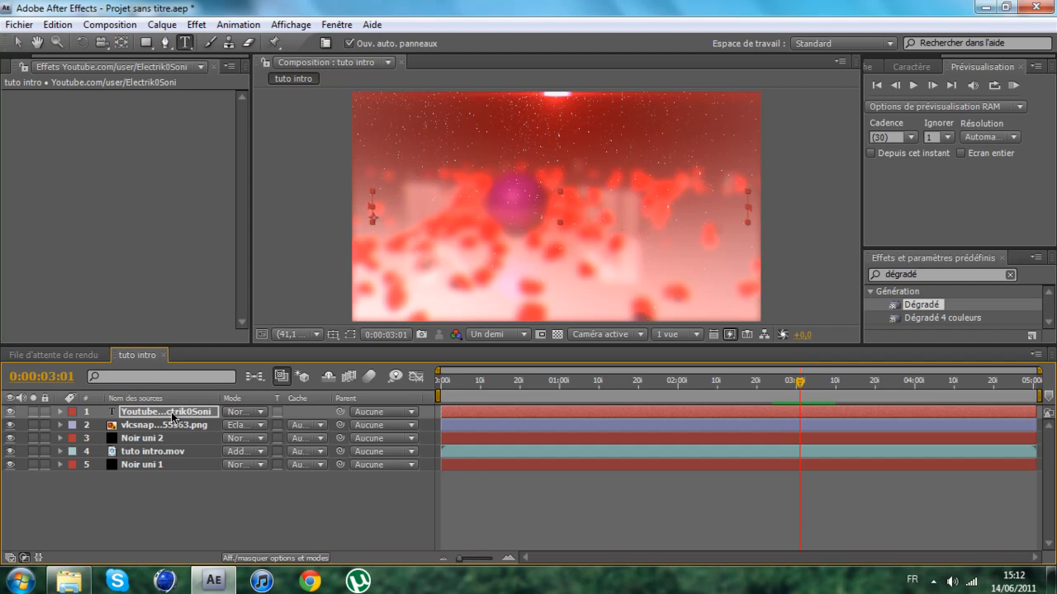
drag(799, 381, 783, 381)
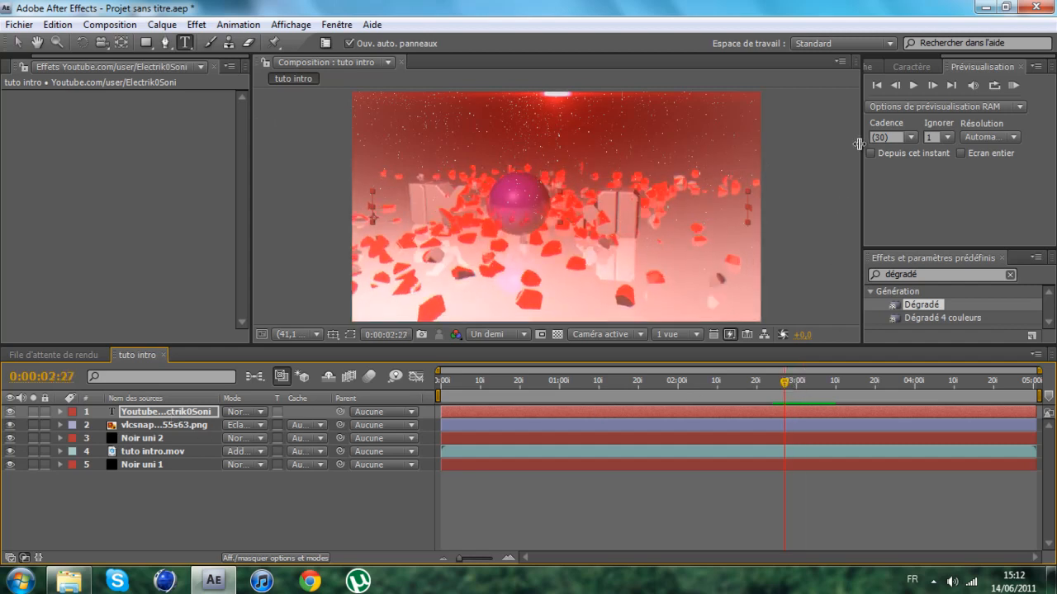
click(912, 86)
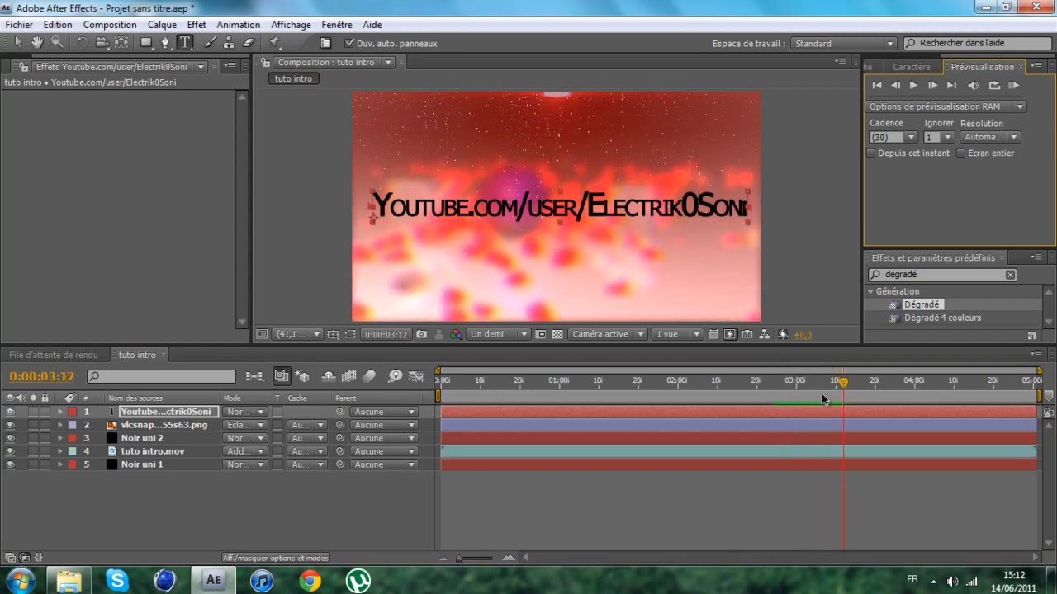
drag(842, 382, 773, 389)
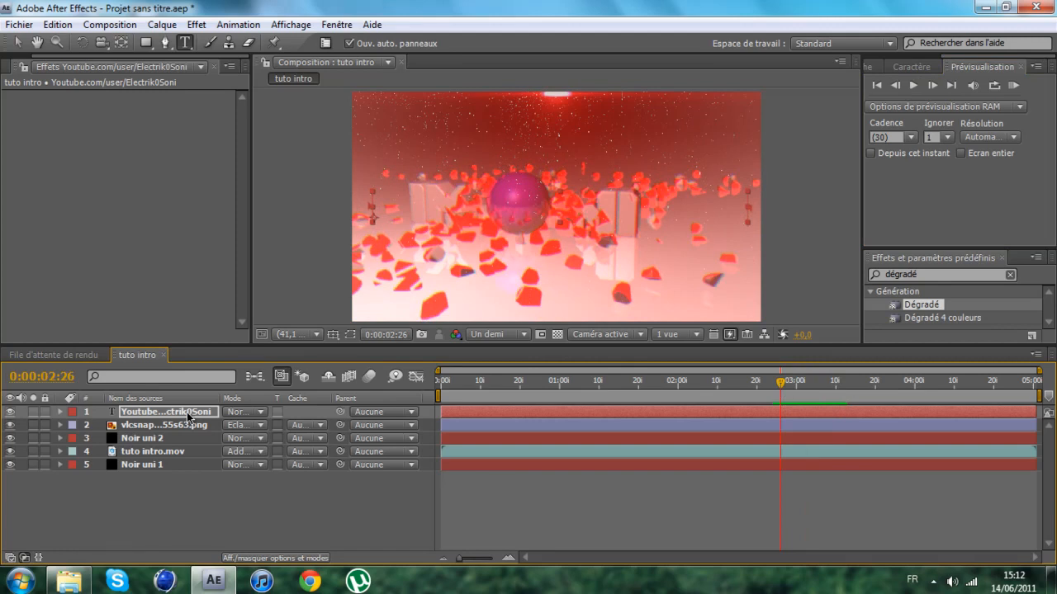
- Delete the channel address layer and add a new text layer reading Youtube in the upper left of the frame at 0:00:02:26
key(Delete)
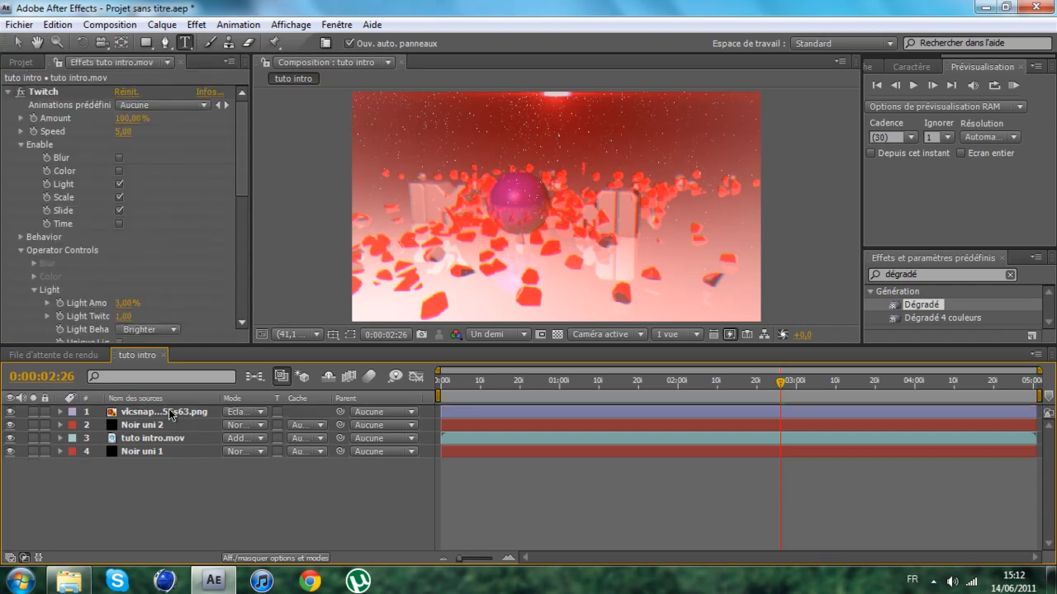
click(185, 42)
click(376, 184)
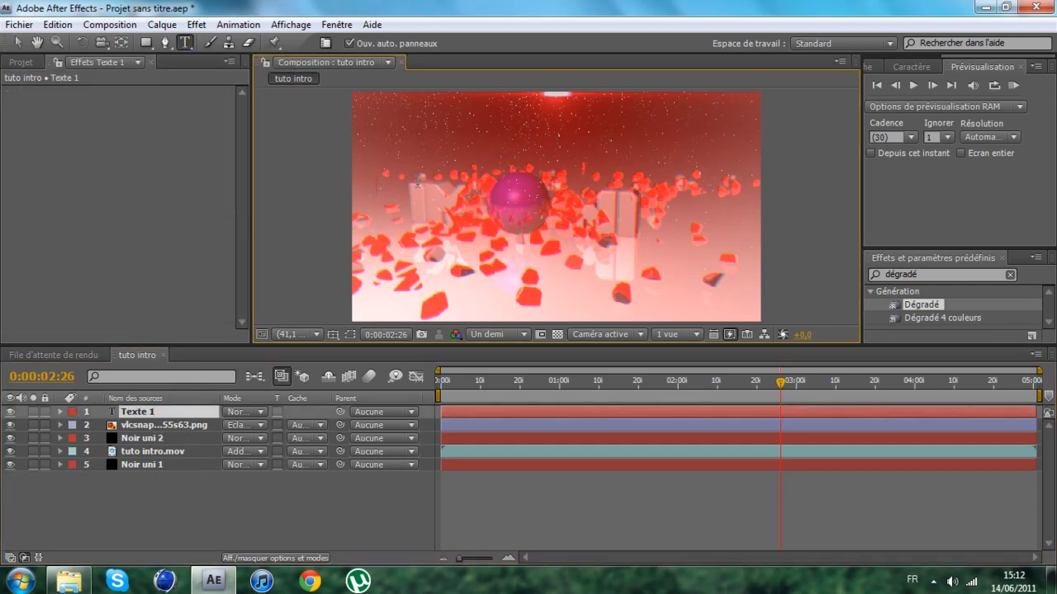
text(Youtube)
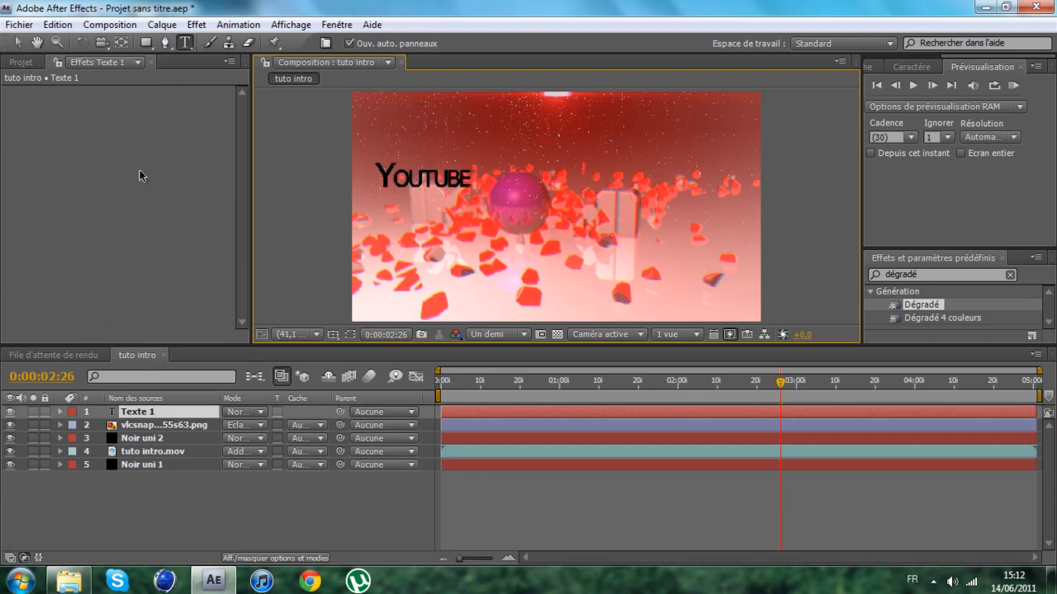
click(161, 412)
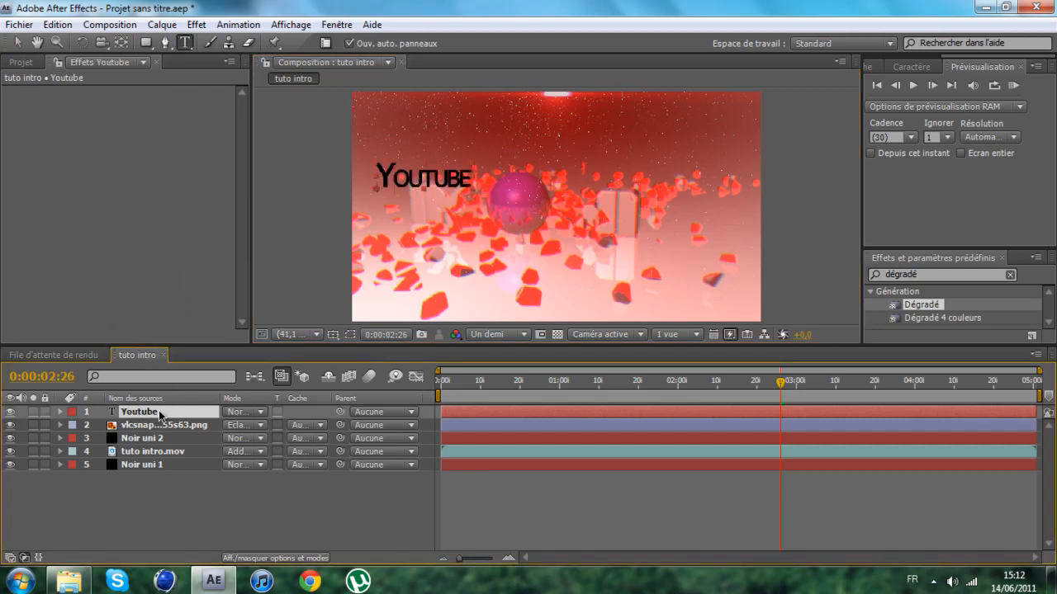
key(ctrl+d)
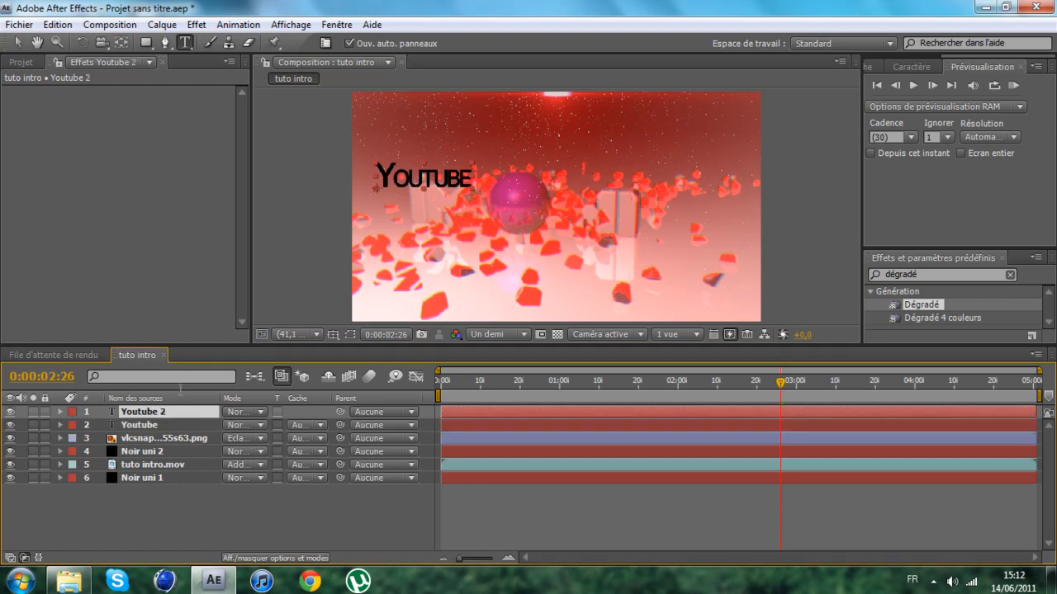
drag(471, 181, 381, 178)
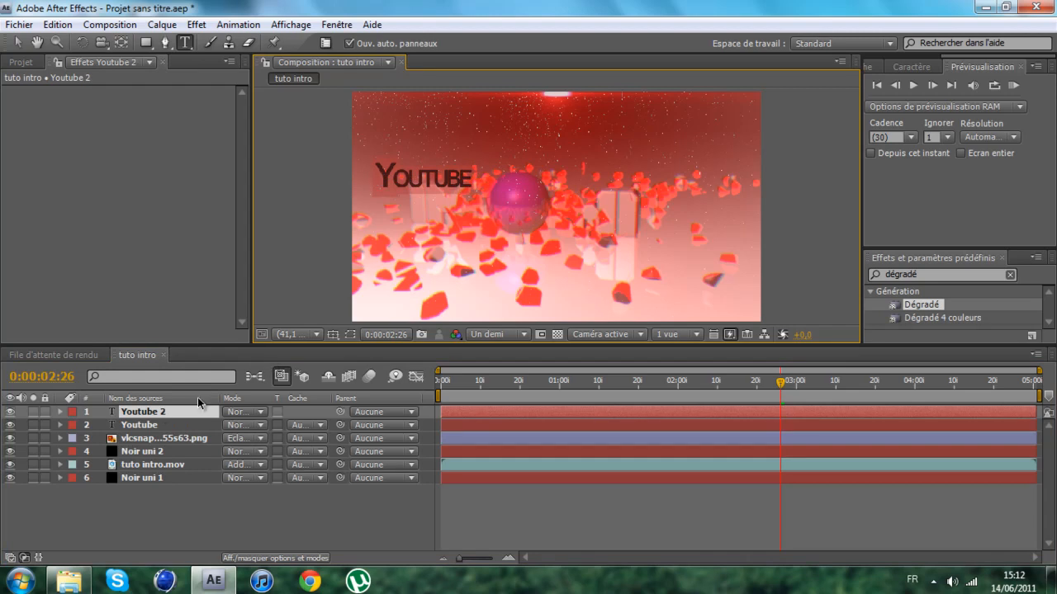
key(Delete)
click(164, 411)
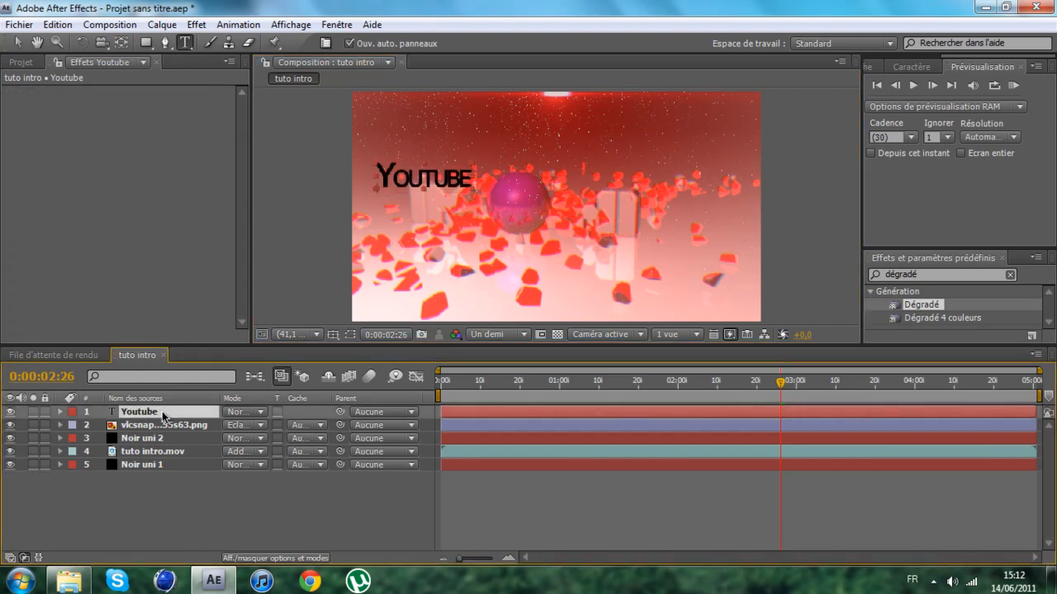
key(ctrl+x)
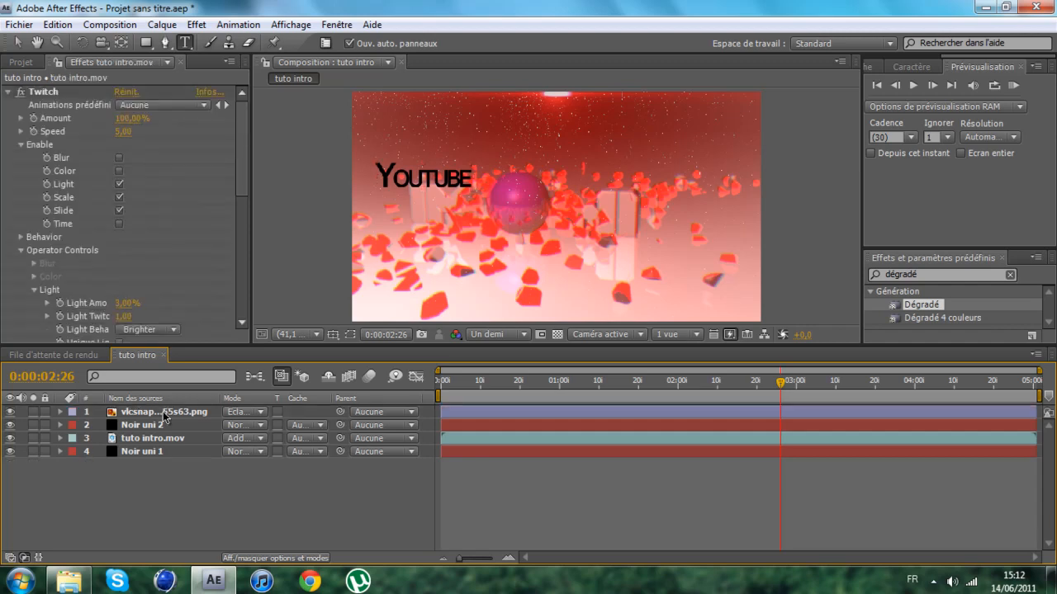
key(ctrl+v)
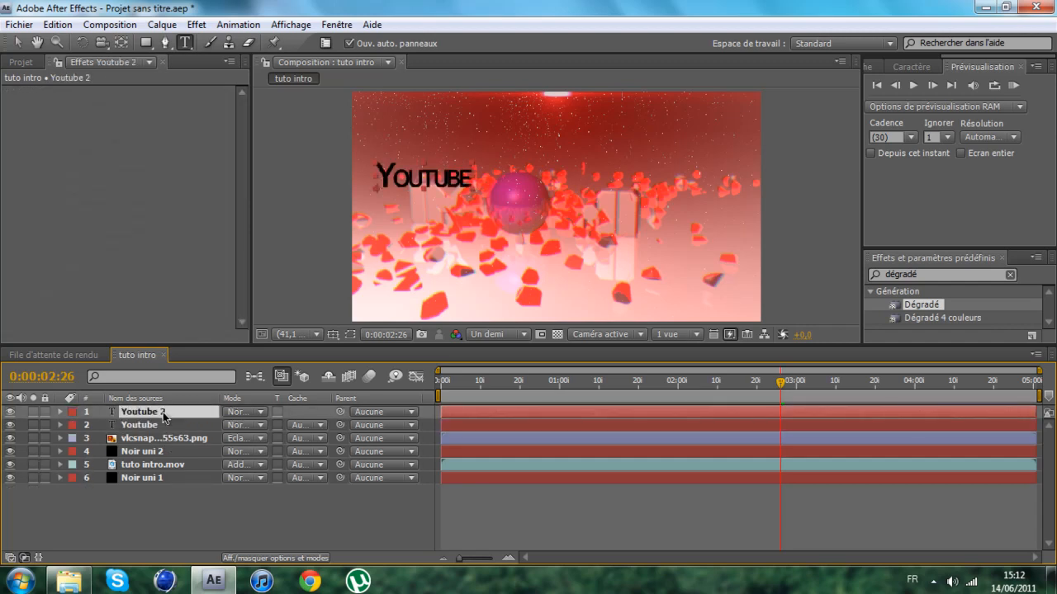
key(Delete)
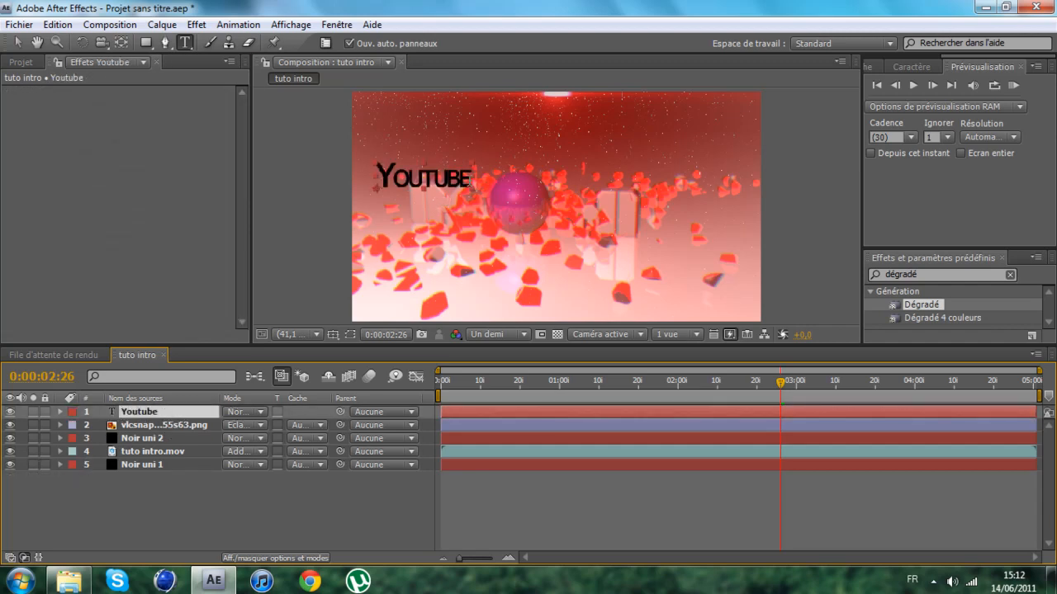
- Extend the Youtube text so that it reads Youtube.com/
click(469, 181)
text(.com)
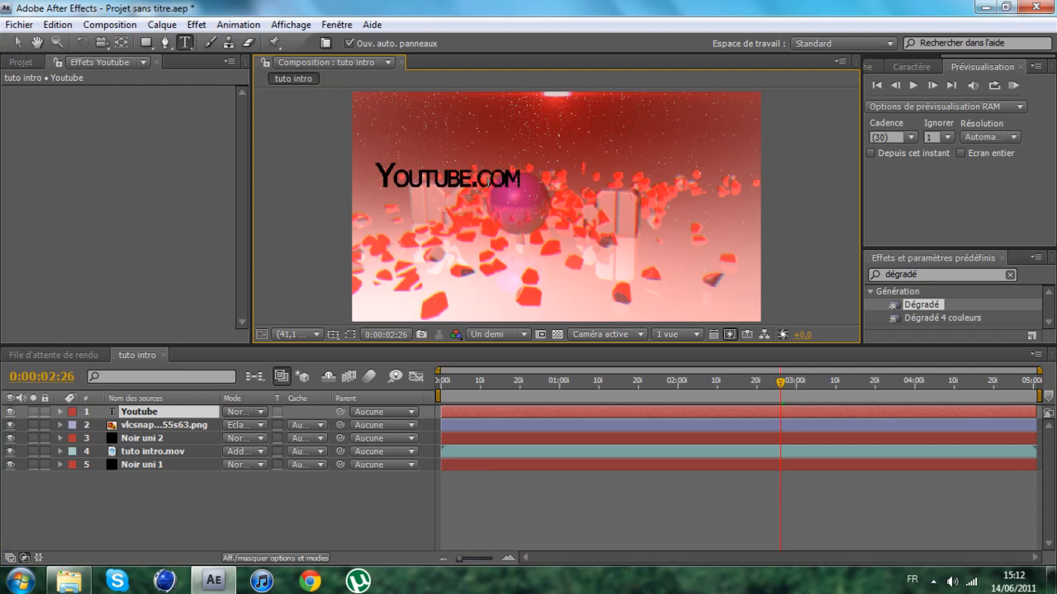
text(/)
- Duplicate the Youtube.com/ layer, change the copy's text to the channel name and place it near the frame's right edge
click(180, 415)
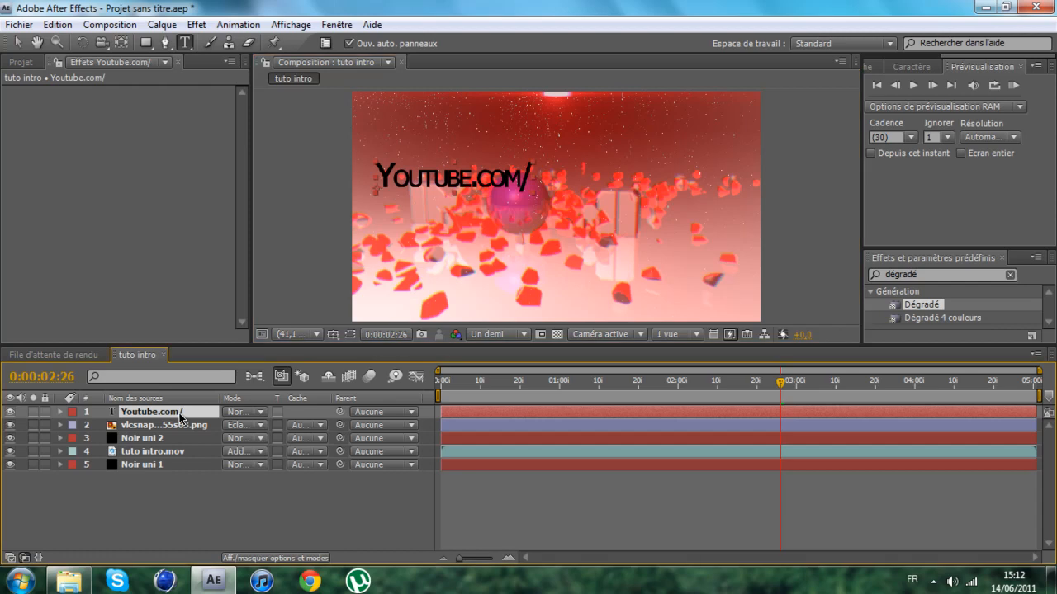
key(ctrl+d)
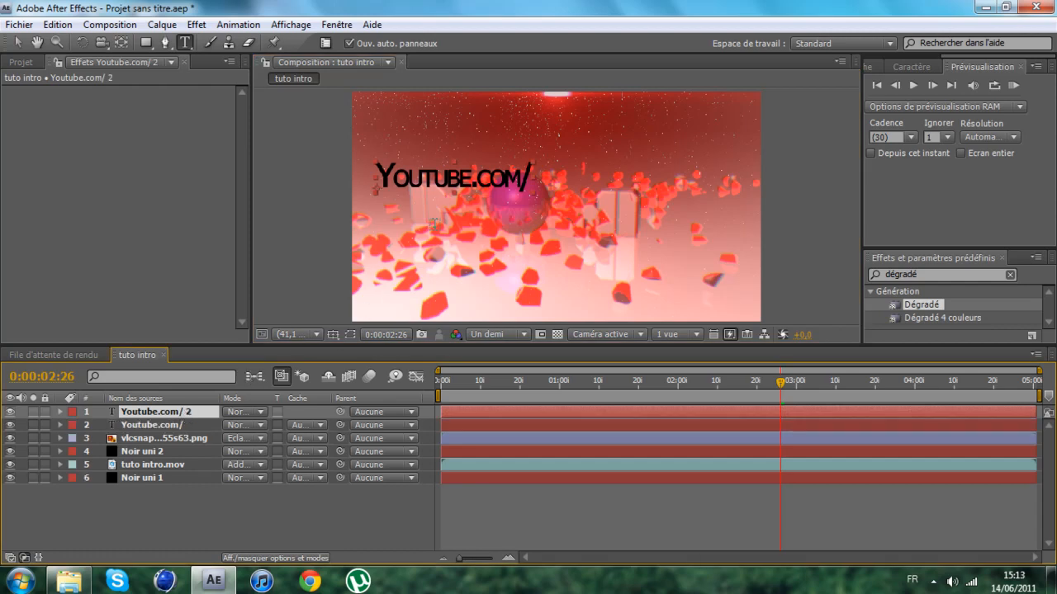
click(370, 179)
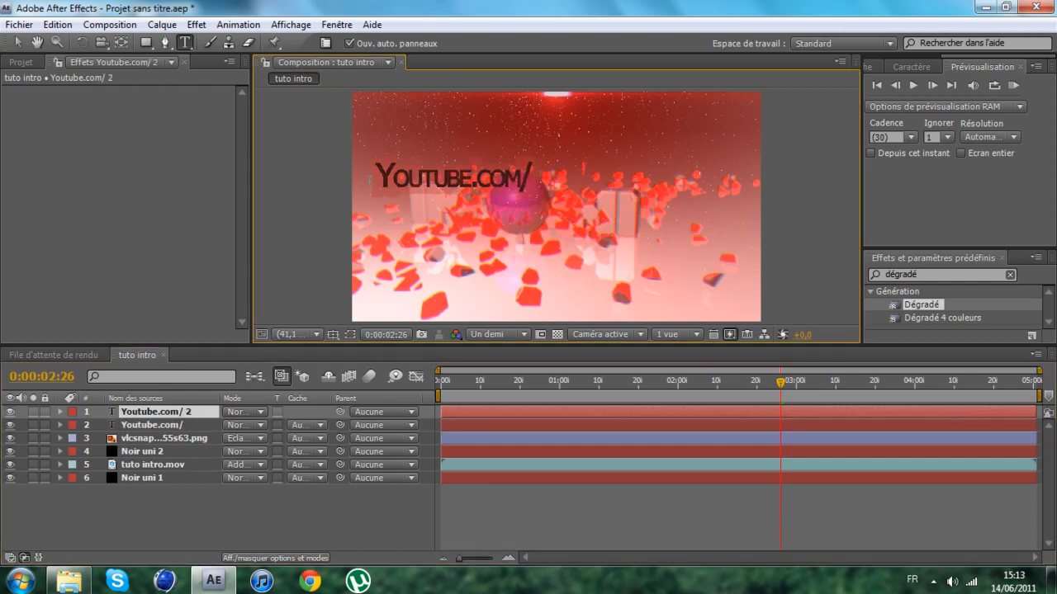
text(El)
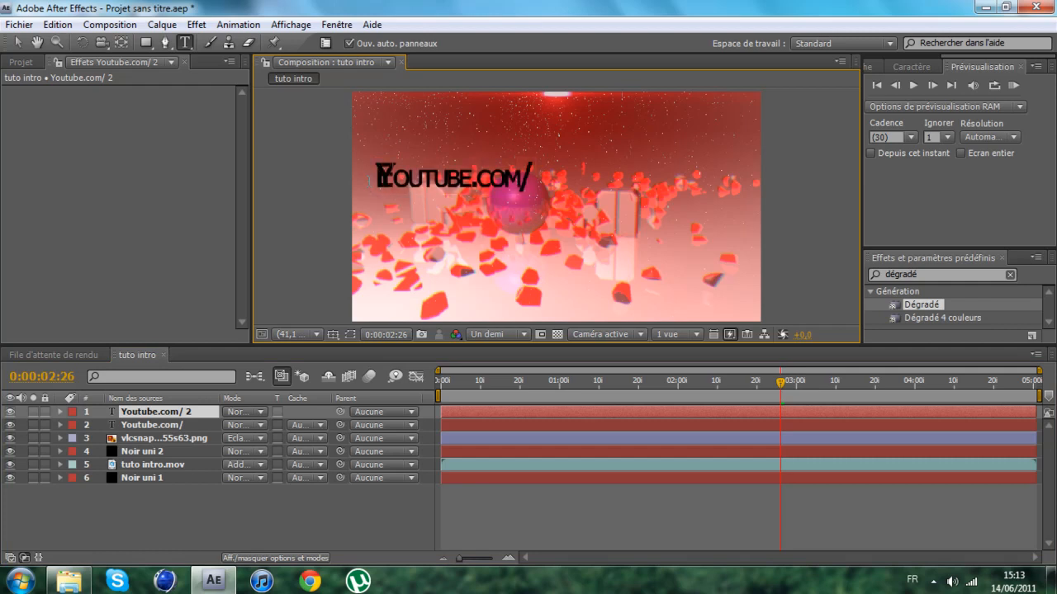
text(e)
key(BackSpace)
key(BackSpace)
text(ectronCode)
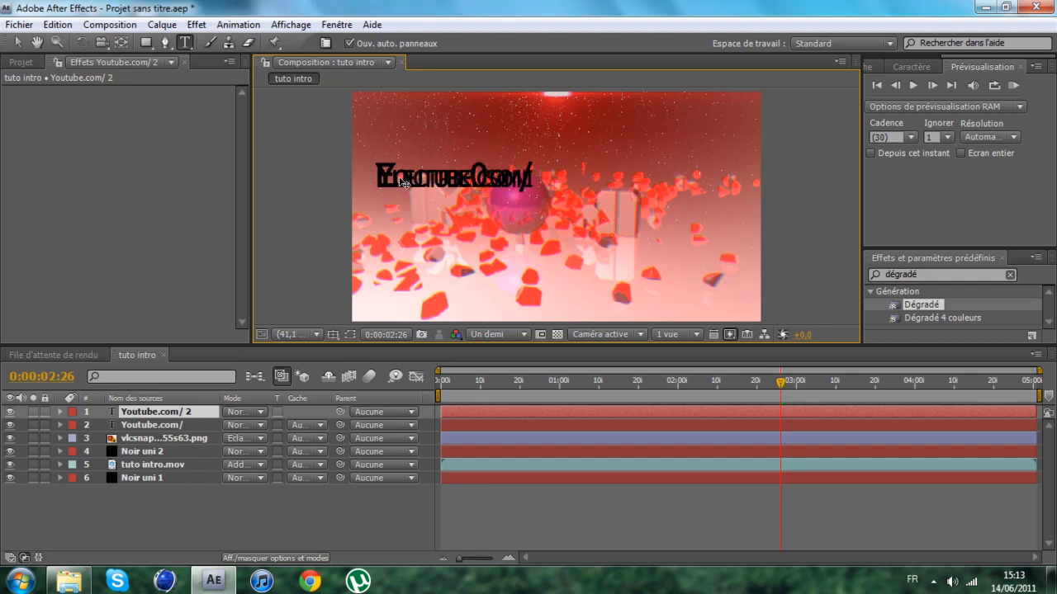
drag(413, 184, 609, 183)
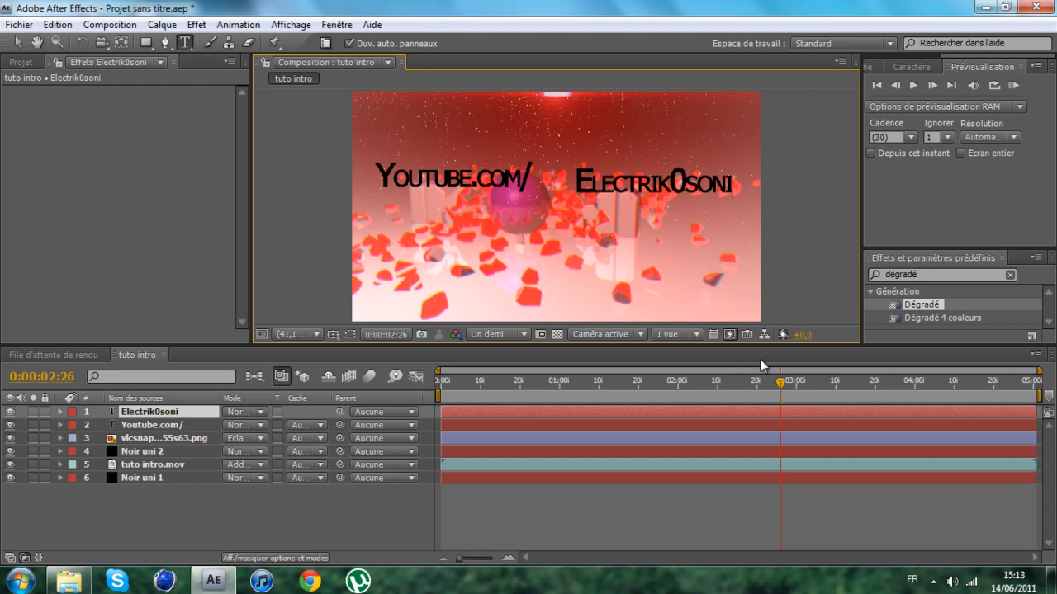
- Show the Youtube.com/ layer's Position and, at 0:00:03:04, move the text toward the centre to about 151, 379
click(155, 426)
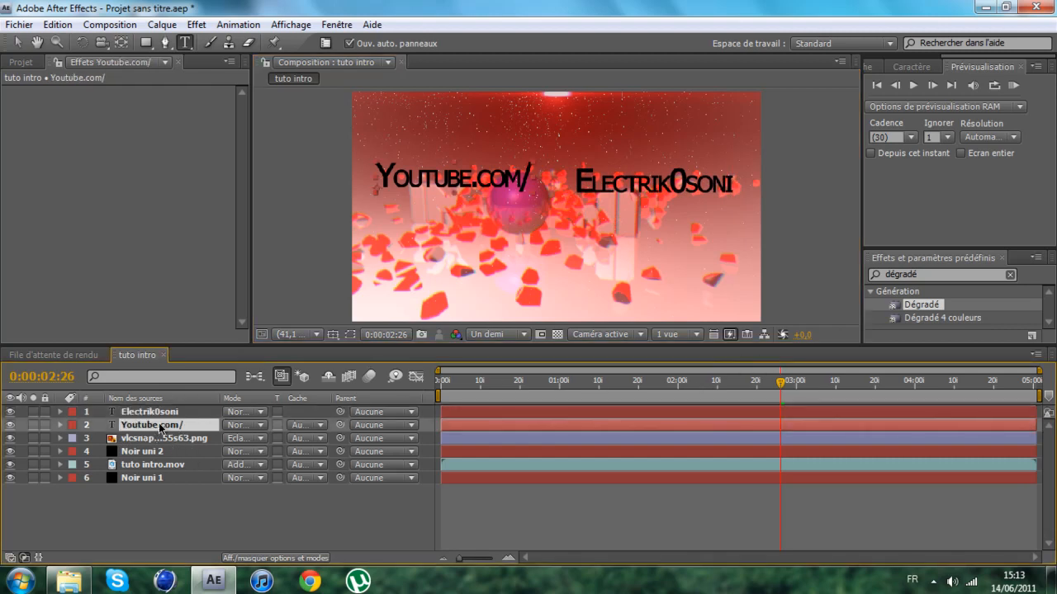
key(p)
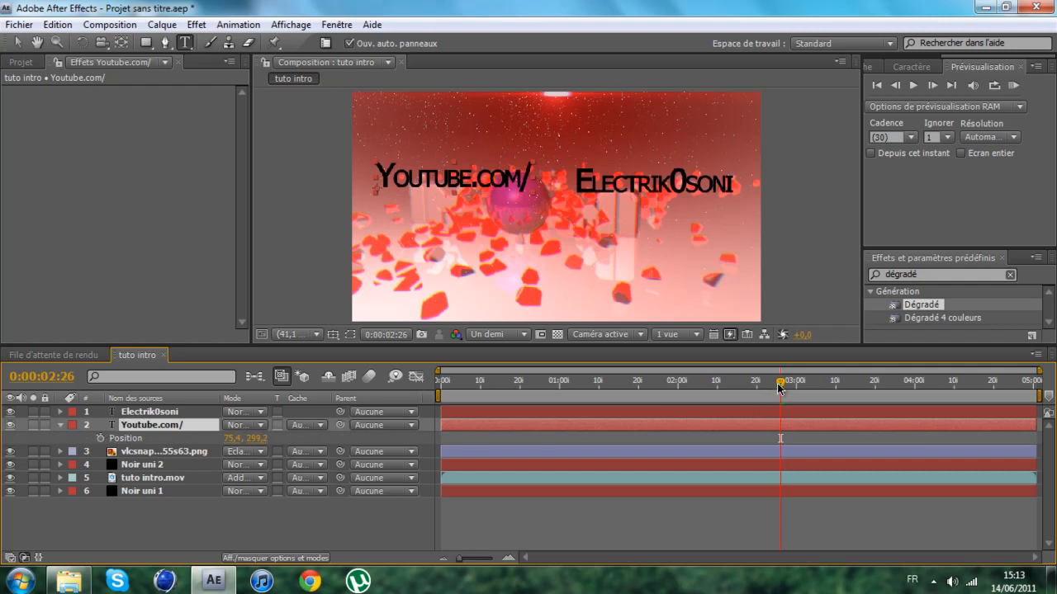
scroll(624, 233, down, 2)
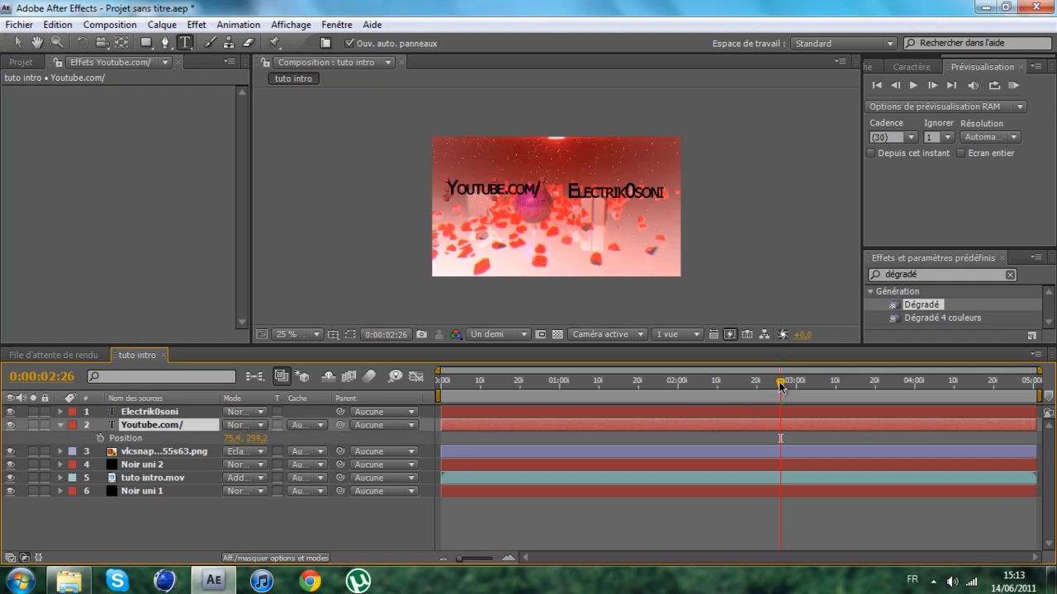
drag(783, 388, 814, 397)
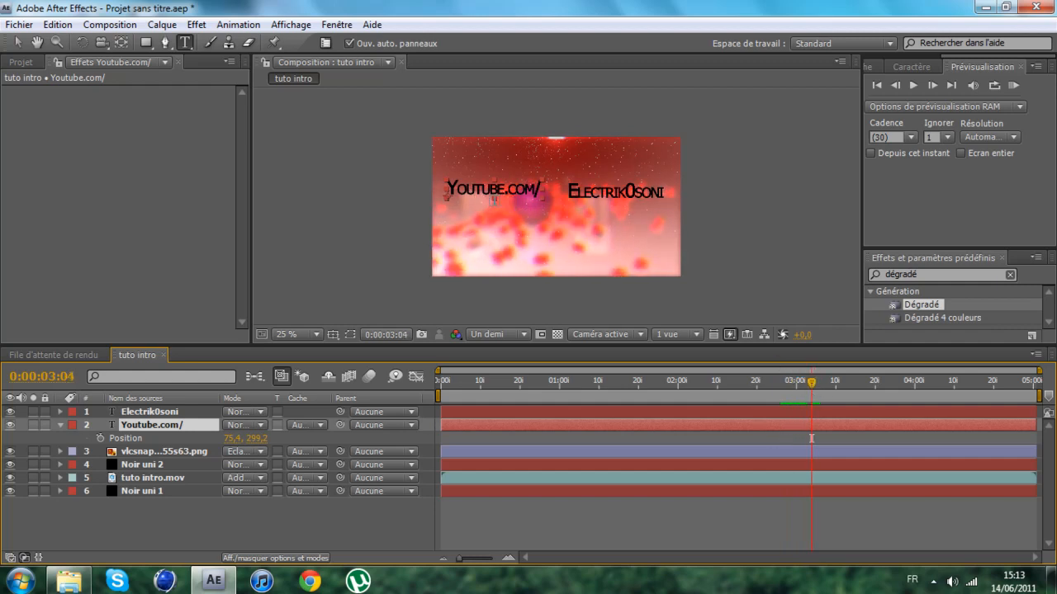
drag(507, 189, 525, 207)
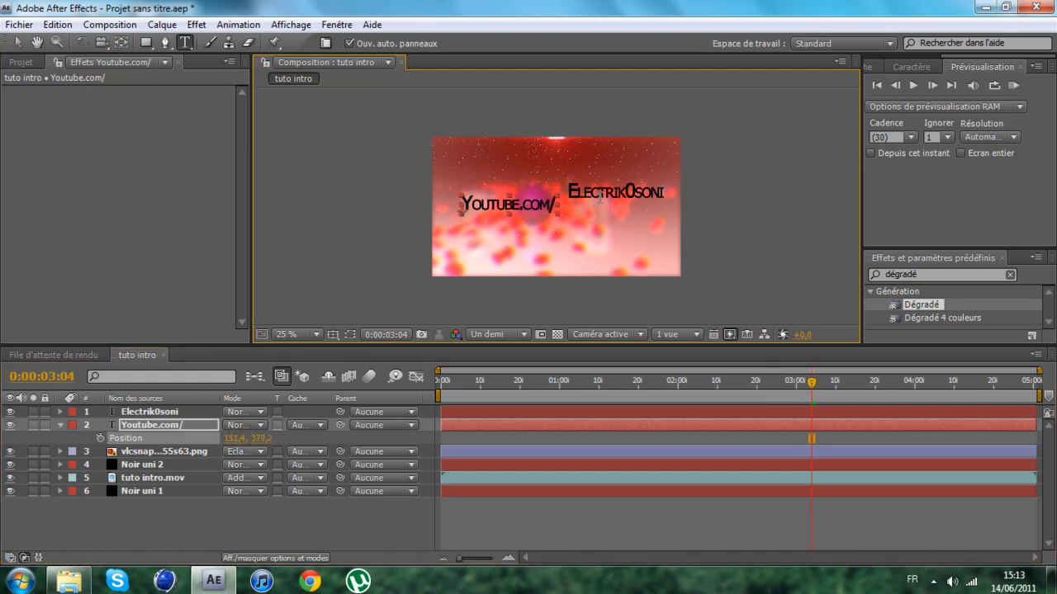
- Show the channel name layer's Position and align the text directly after the slash at about 641, 382
click(180, 412)
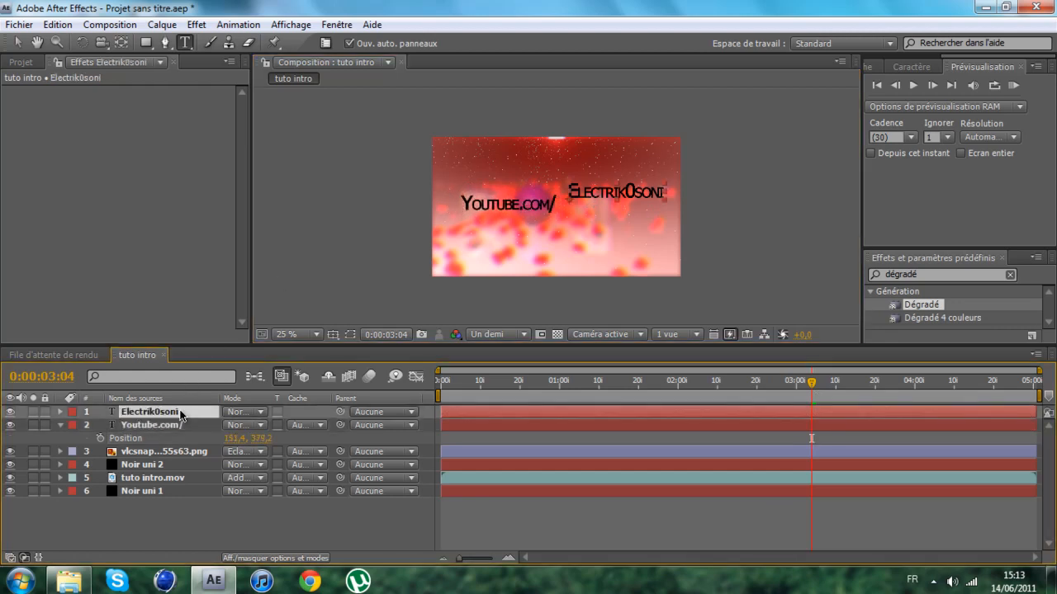
key(p)
mouse_move(630, 191)
mouse_down()
mouse_move(629, 210)
mouse_move(618, 205)
mouse_move(626, 211)
mouse_up()
scroll(618, 208, up, 3)
scroll(624, 208, down, 2)
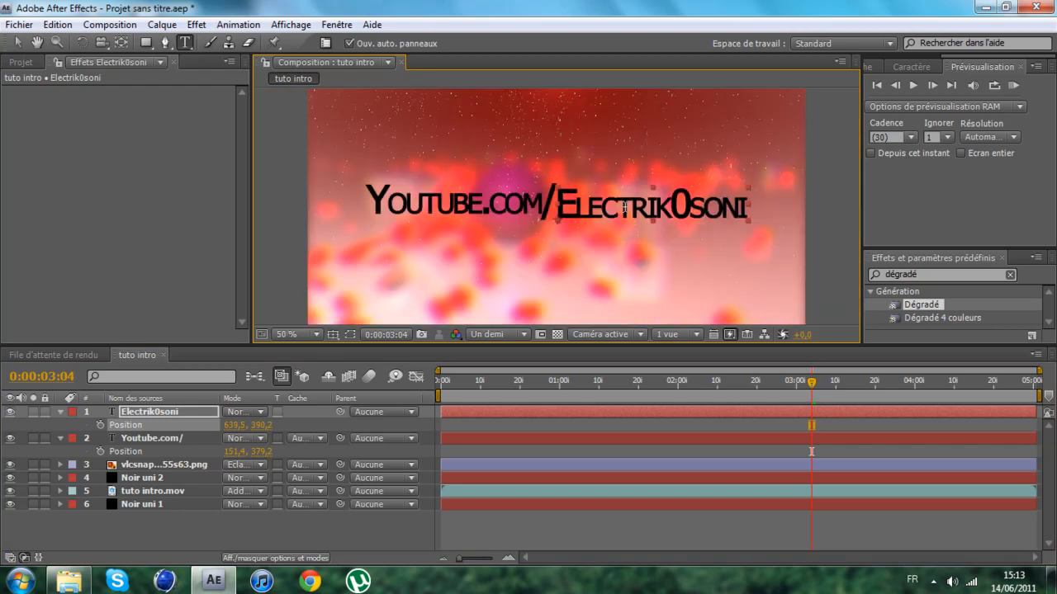
click(157, 528)
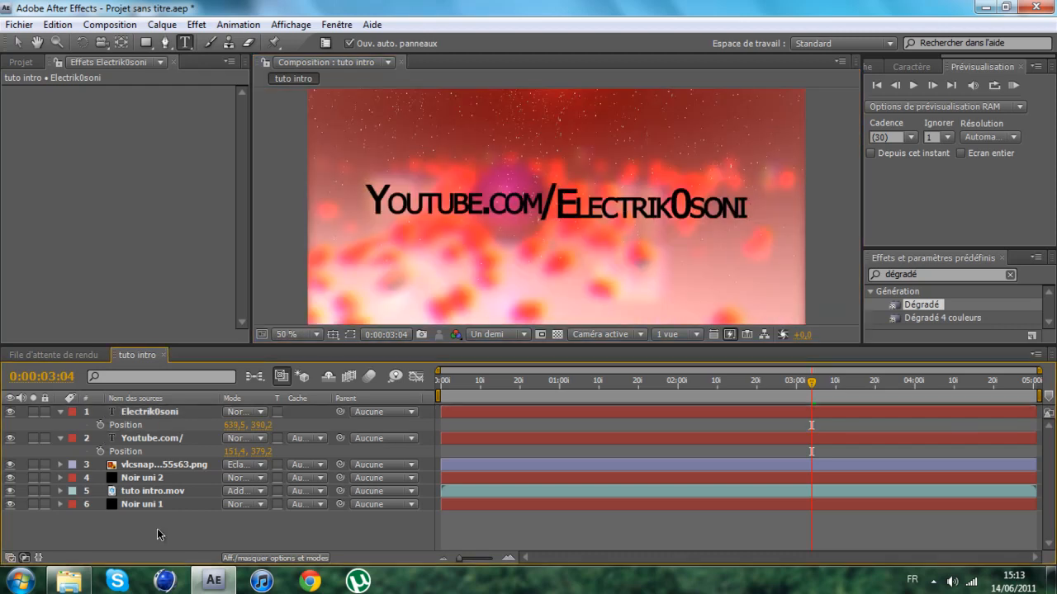
drag(568, 208, 569, 204)
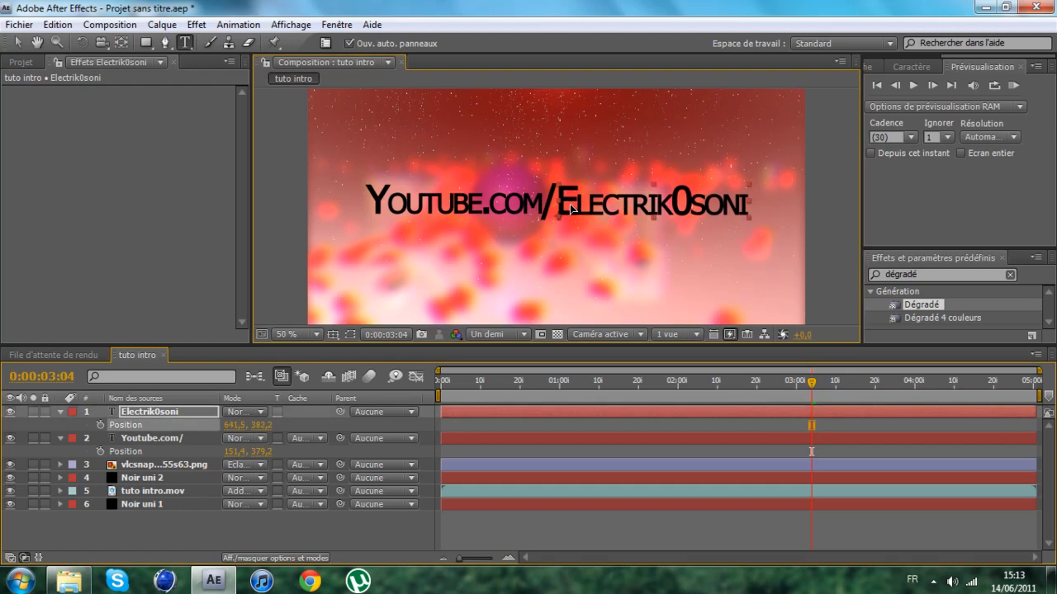
- Set Position keyframes on both text layers at 0:00:03:04
click(291, 534)
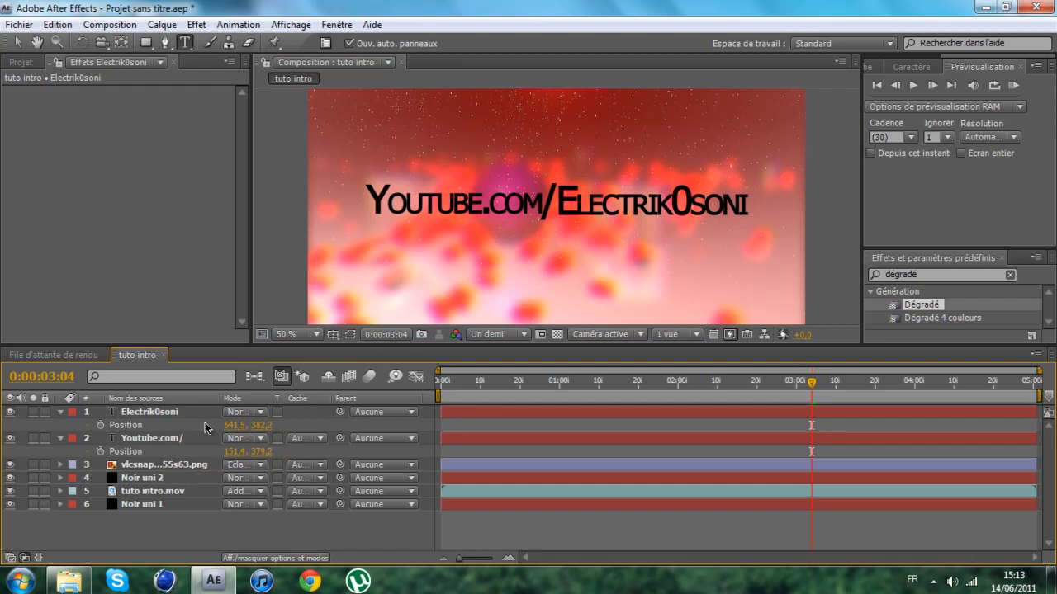
click(100, 452)
click(100, 425)
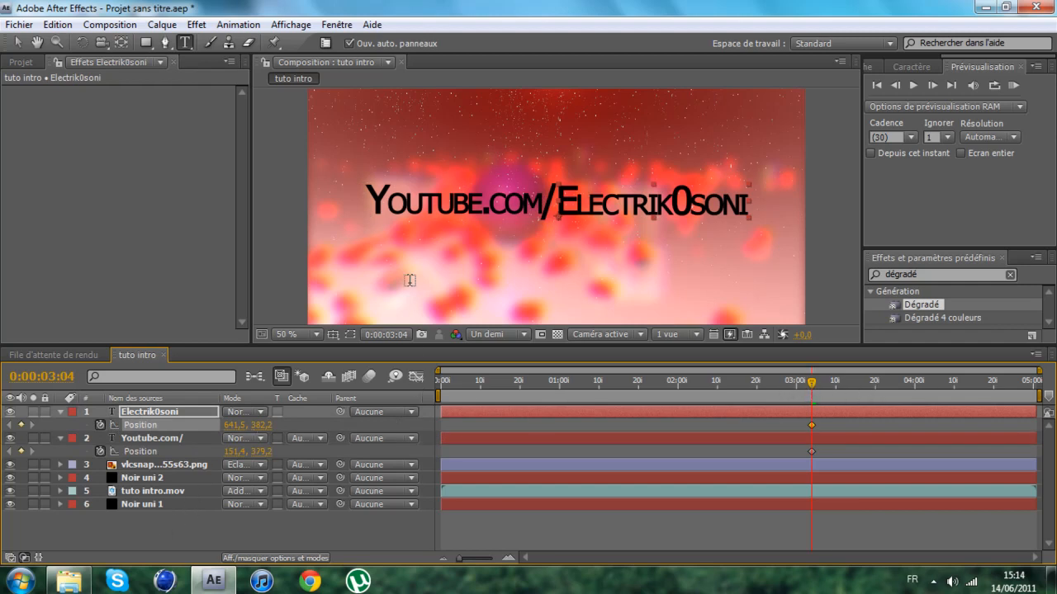
- At 0:00:00:00, move Youtube.com/ outside the frame's right edge to about X 1659 and the channel name beyond the left edge to about X -818
scroll(408, 279, down, 2)
click(165, 440)
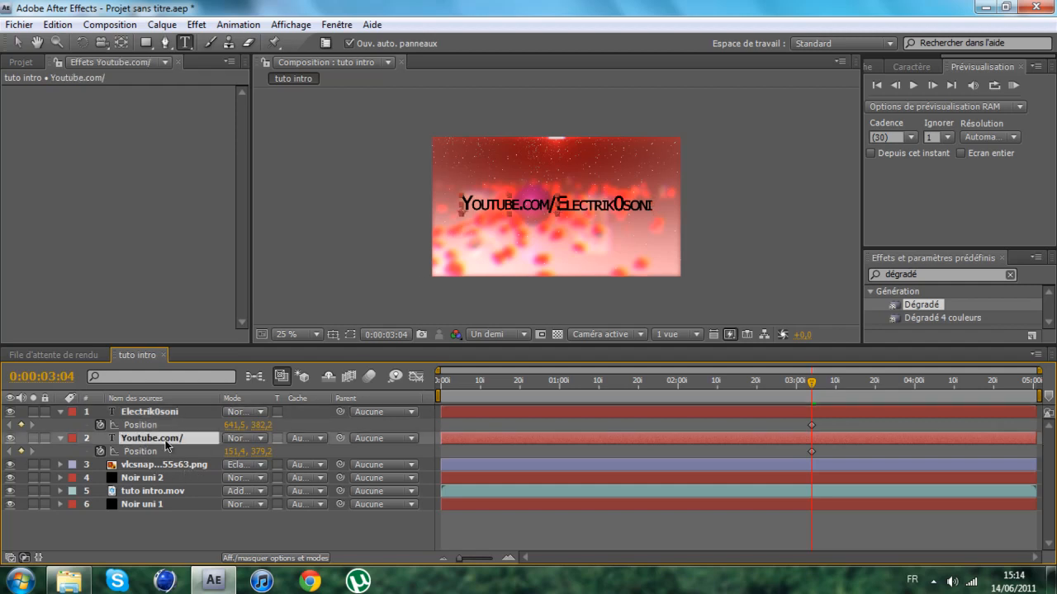
drag(507, 385, 415, 386)
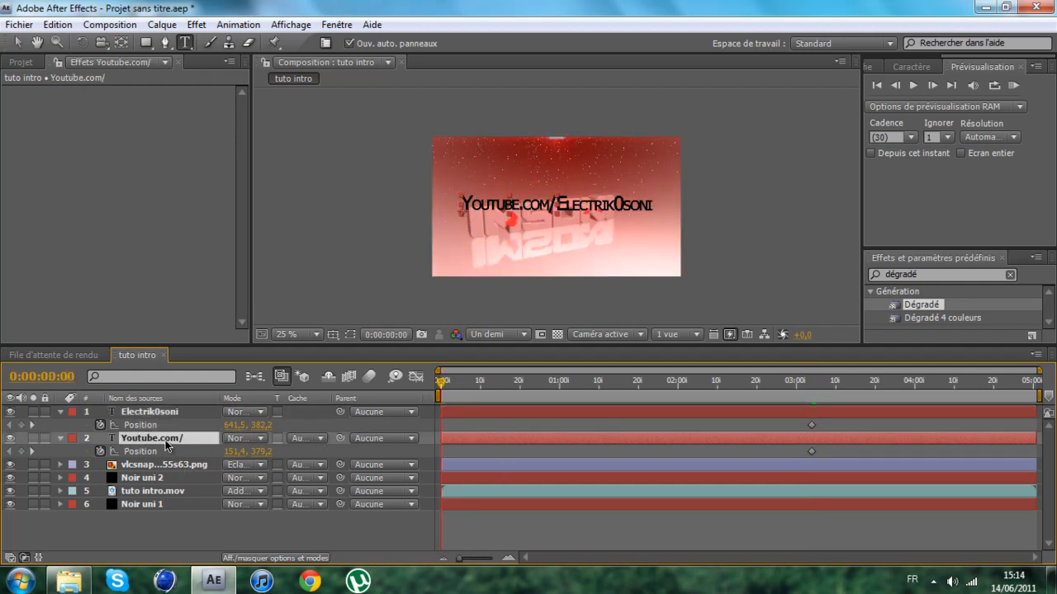
click(17, 42)
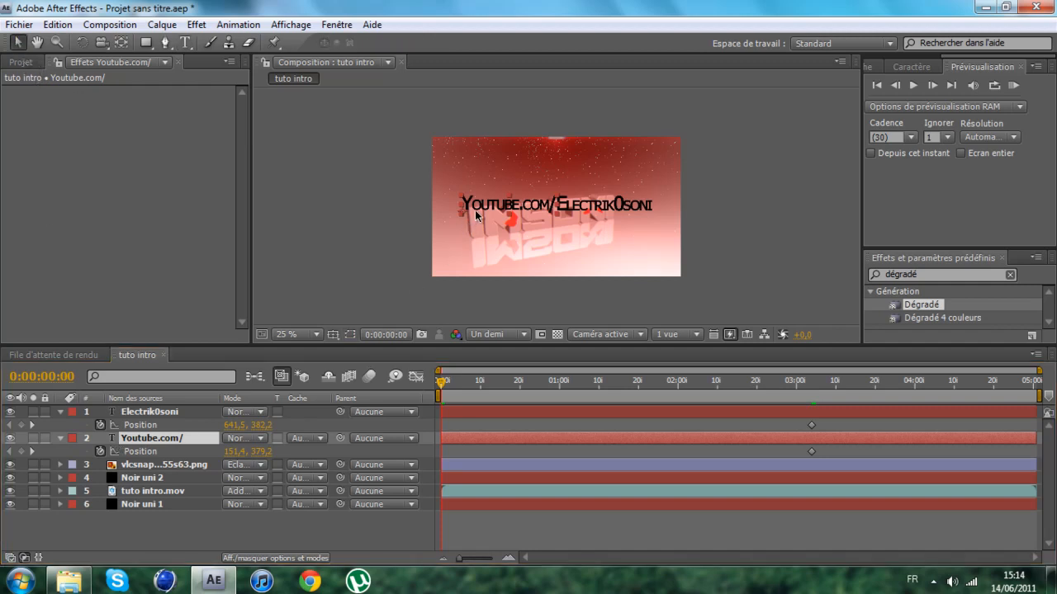
drag(477, 209, 782, 209)
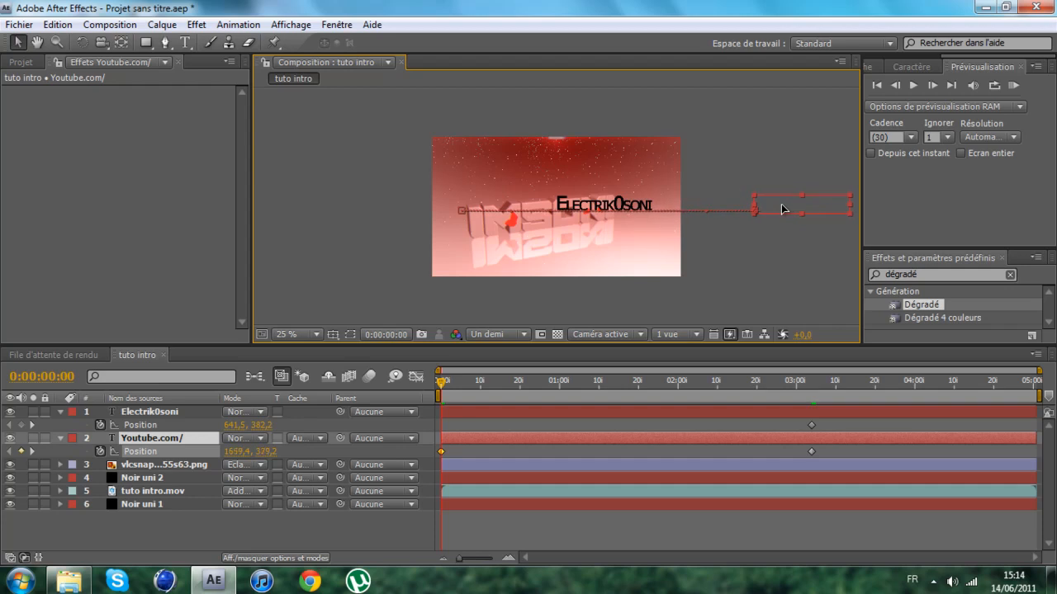
click(177, 412)
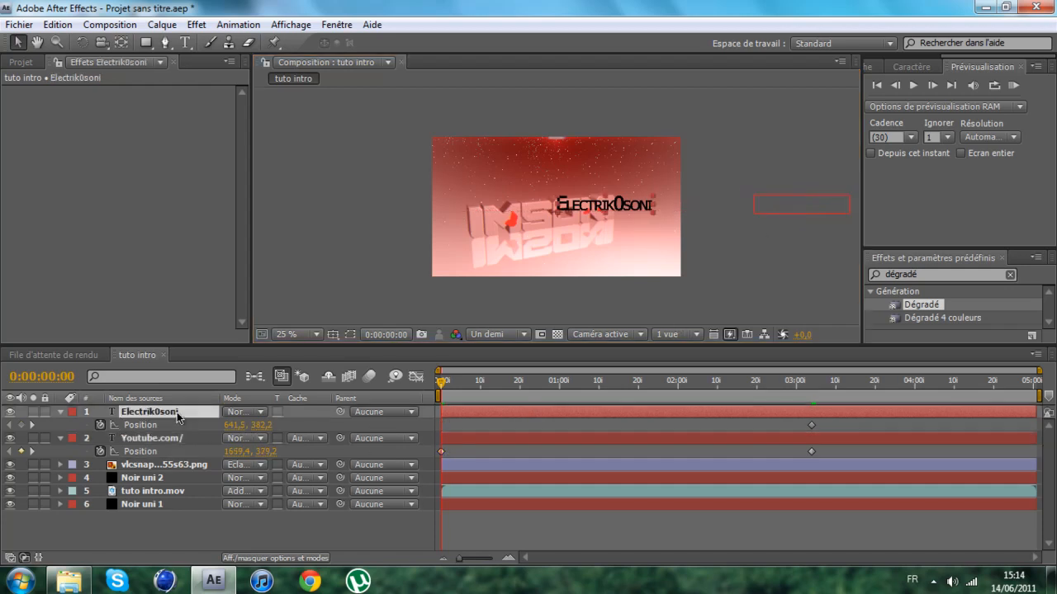
drag(599, 213, 319, 212)
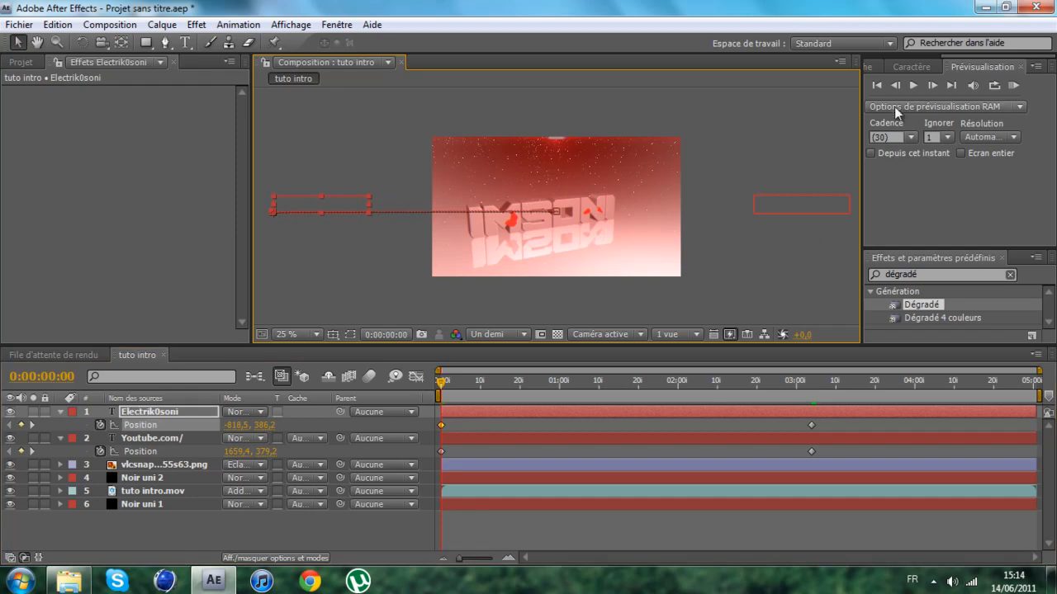
- Preview the slide-in, and move both text layers' first Position keyframes to about 0:00:03:00
click(912, 85)
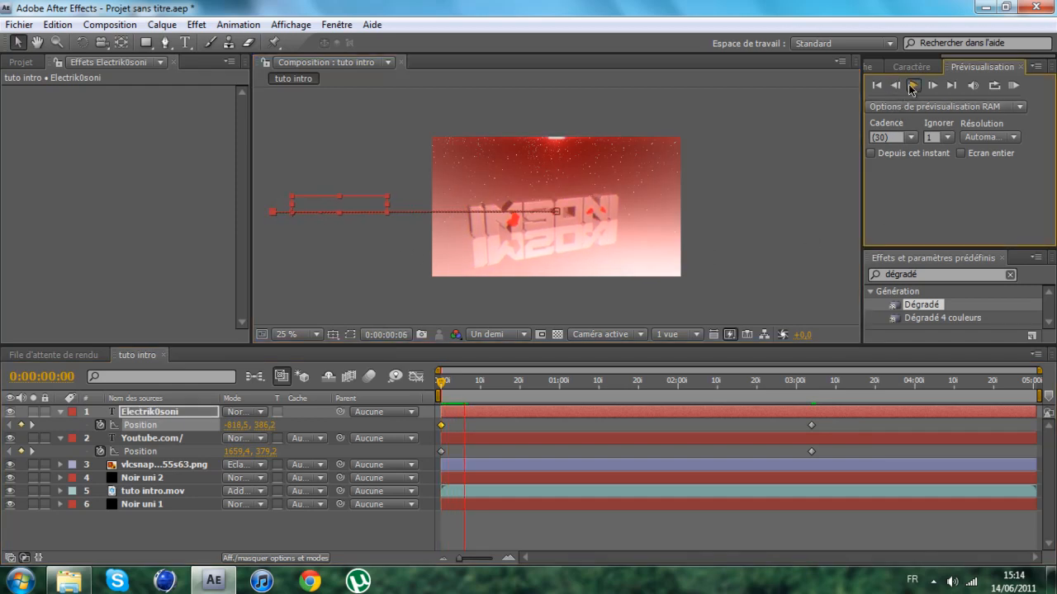
click(910, 89)
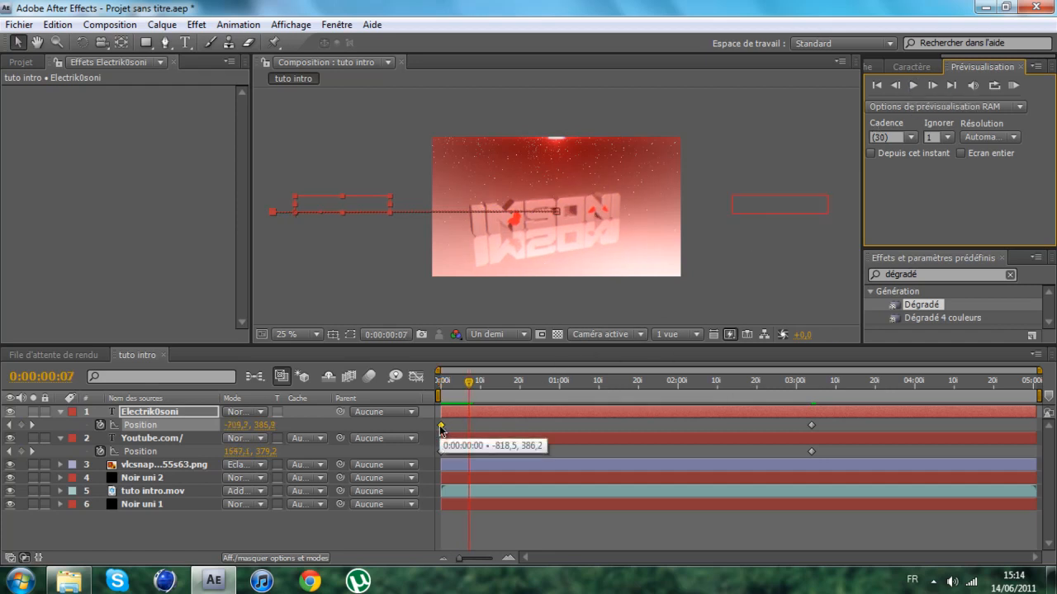
drag(441, 427, 551, 431)
drag(672, 439, 795, 430)
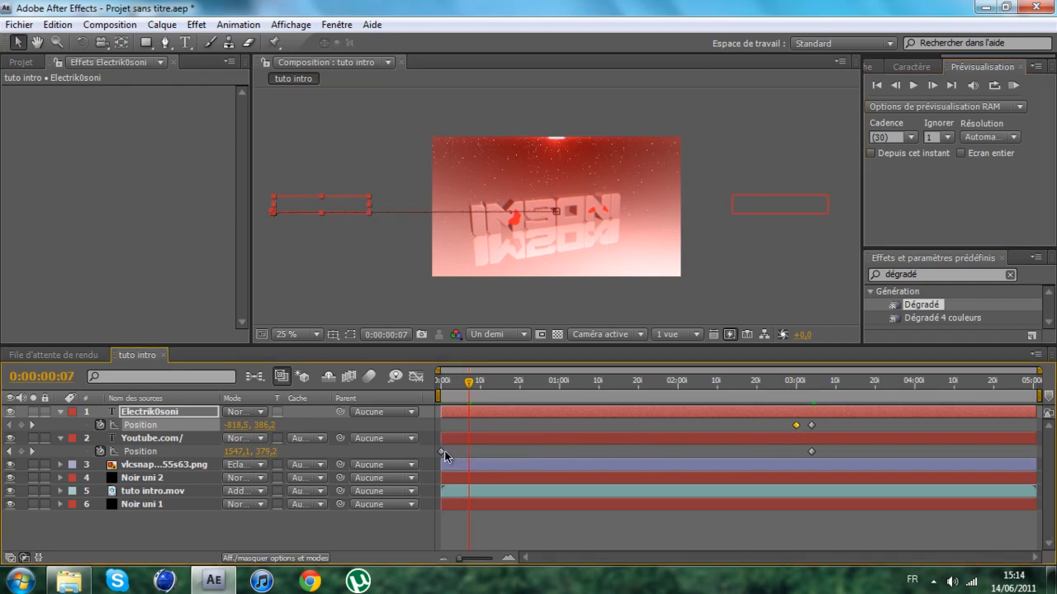
drag(442, 452, 767, 451)
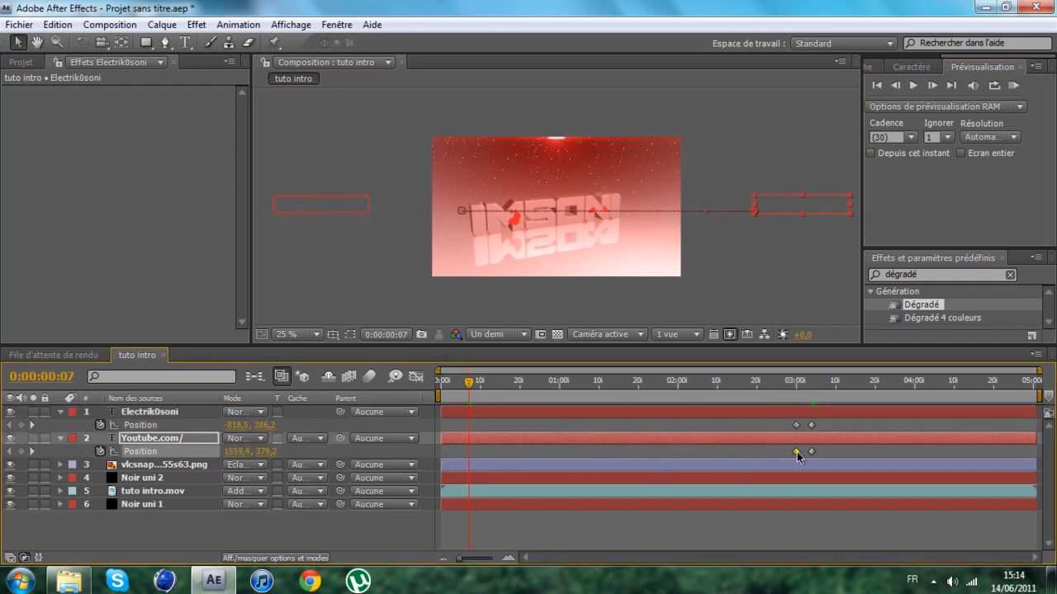
- Move both text layers' second Position keyframes to about 0:00:03:10 and fit the whole frame in the composition view
drag(813, 424, 828, 452)
scroll(707, 286, up, 2)
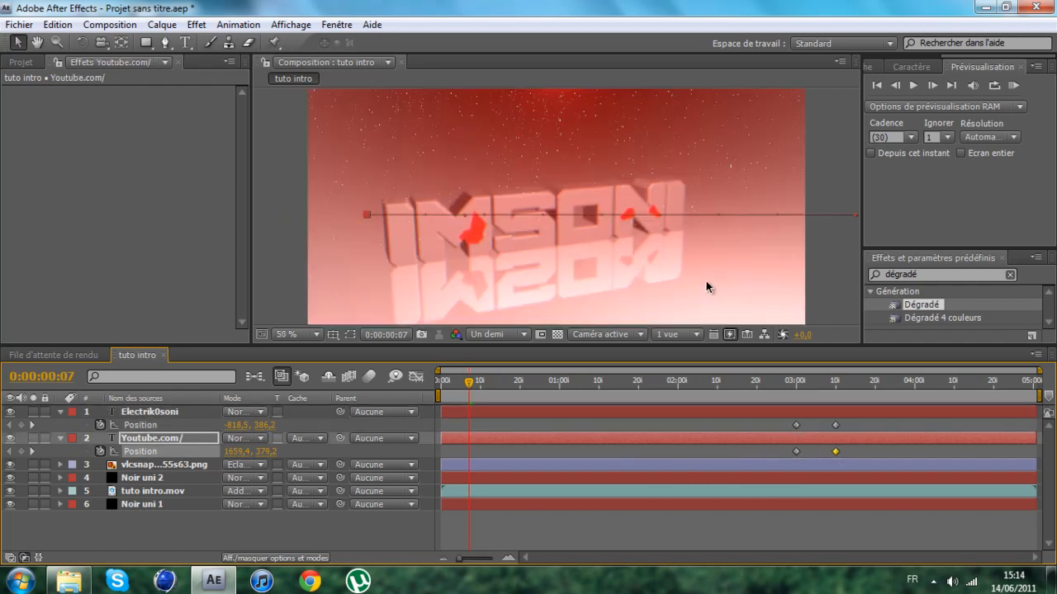
click(318, 333)
click(347, 69)
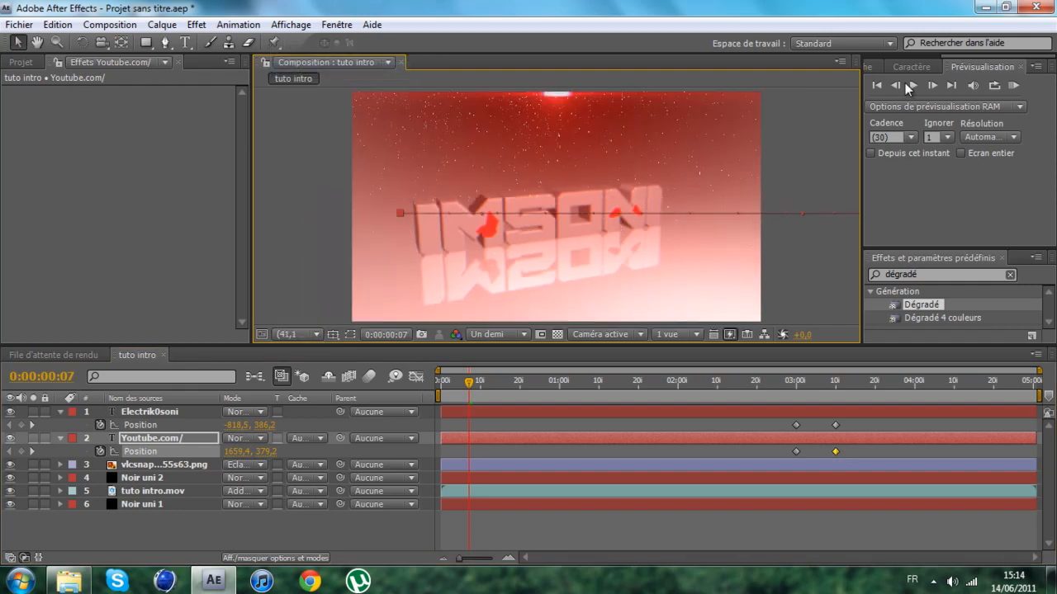
- Preview the retimed text slide-in several times, starting between about 0:00:02:07 and 0:00:02:13
click(705, 382)
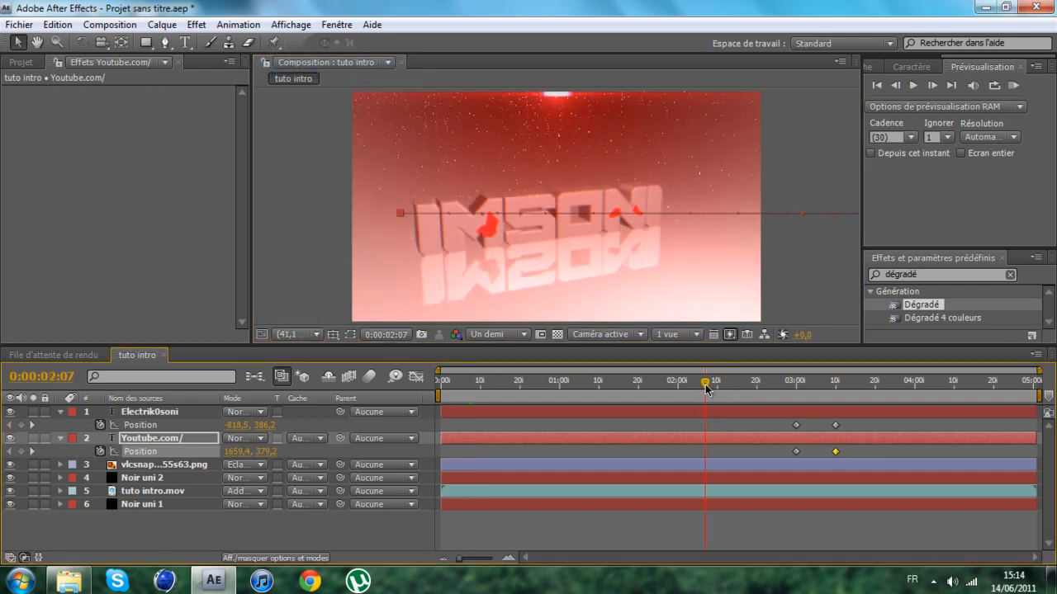
click(913, 86)
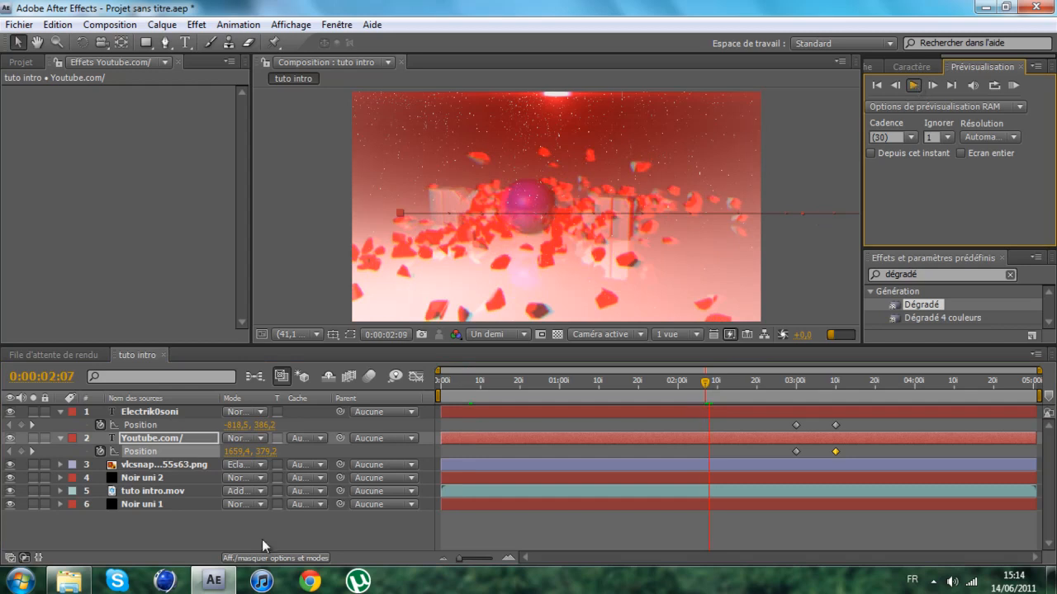
click(182, 524)
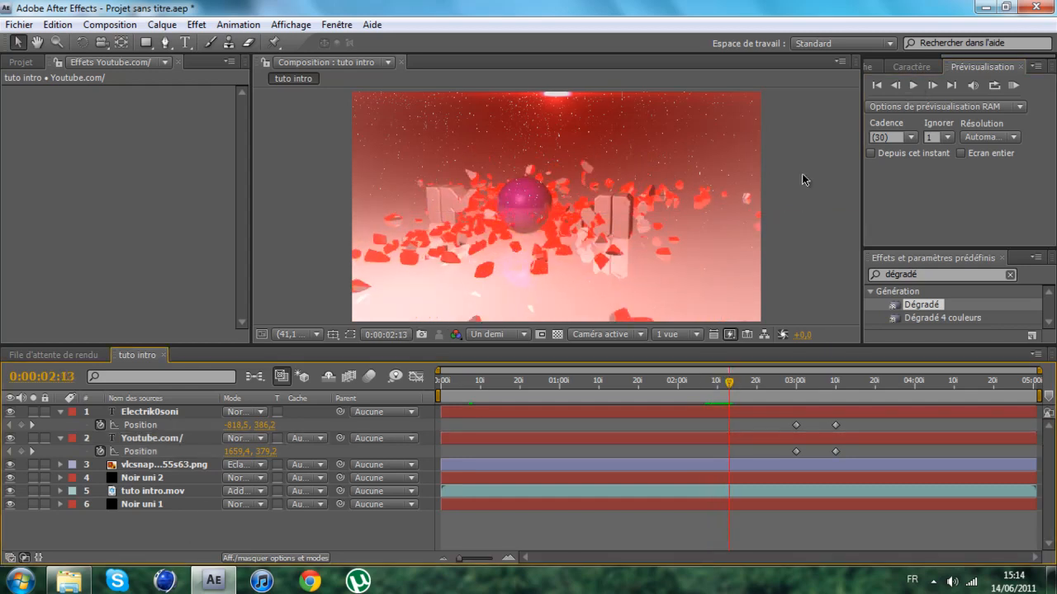
click(913, 87)
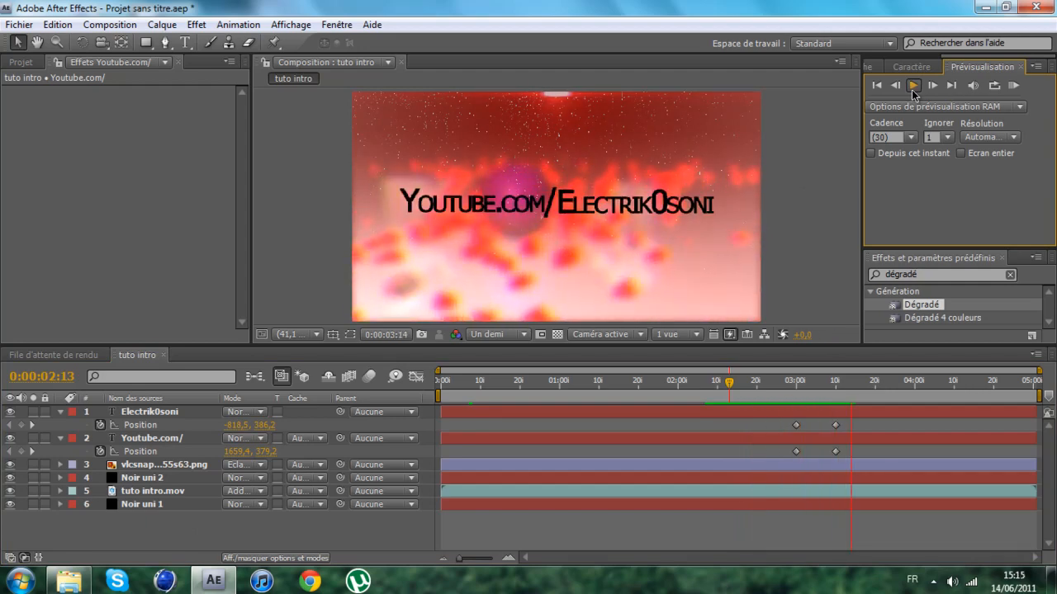
click(913, 92)
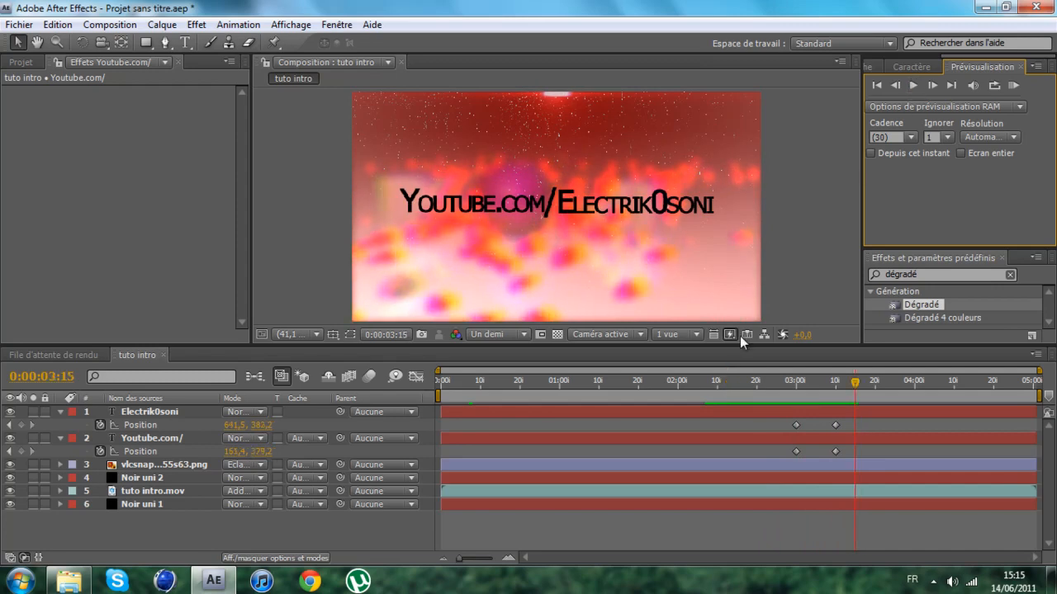
click(716, 388)
click(912, 86)
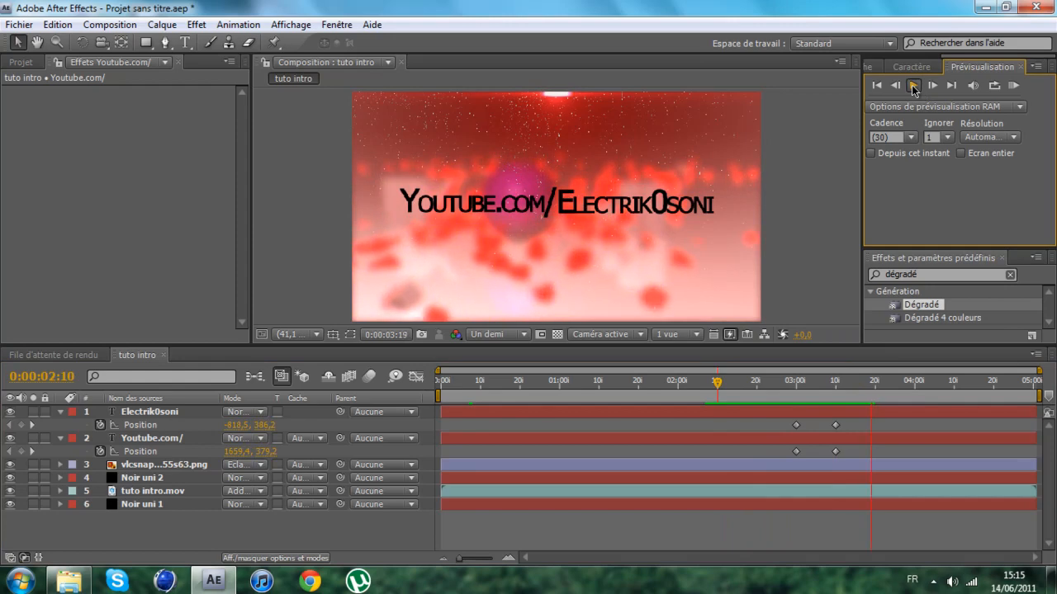
click(912, 86)
click(720, 388)
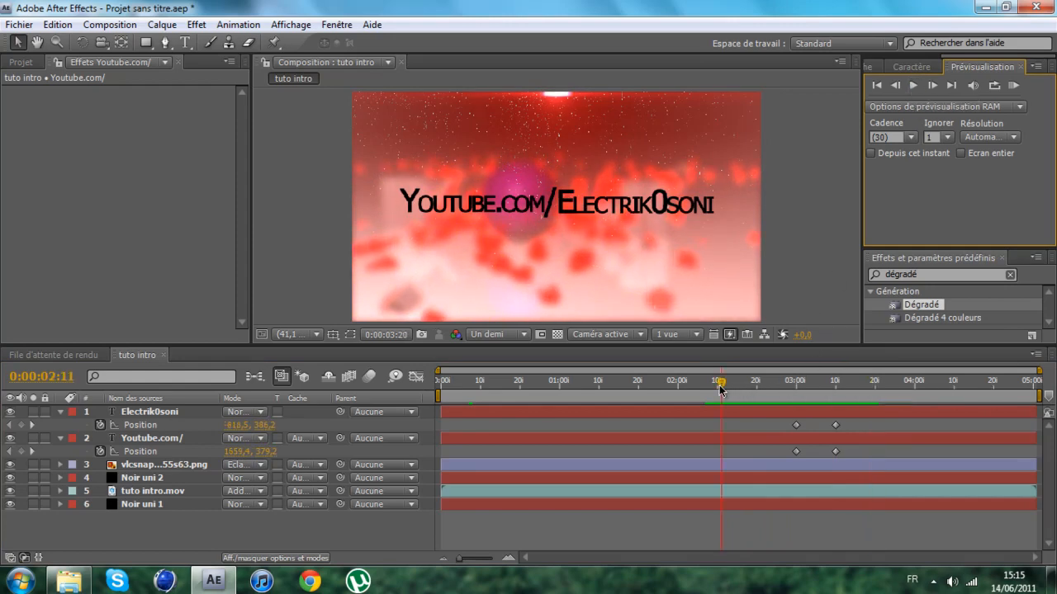
click(910, 85)
click(912, 86)
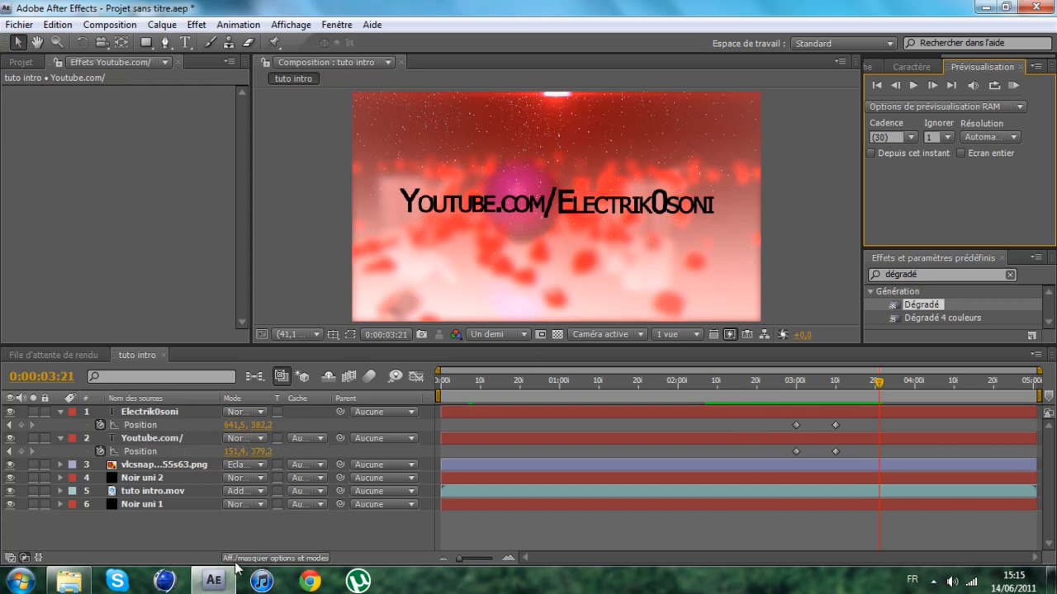
- Show the layer switches and enable motion blur on both text layers and for the composition
click(263, 560)
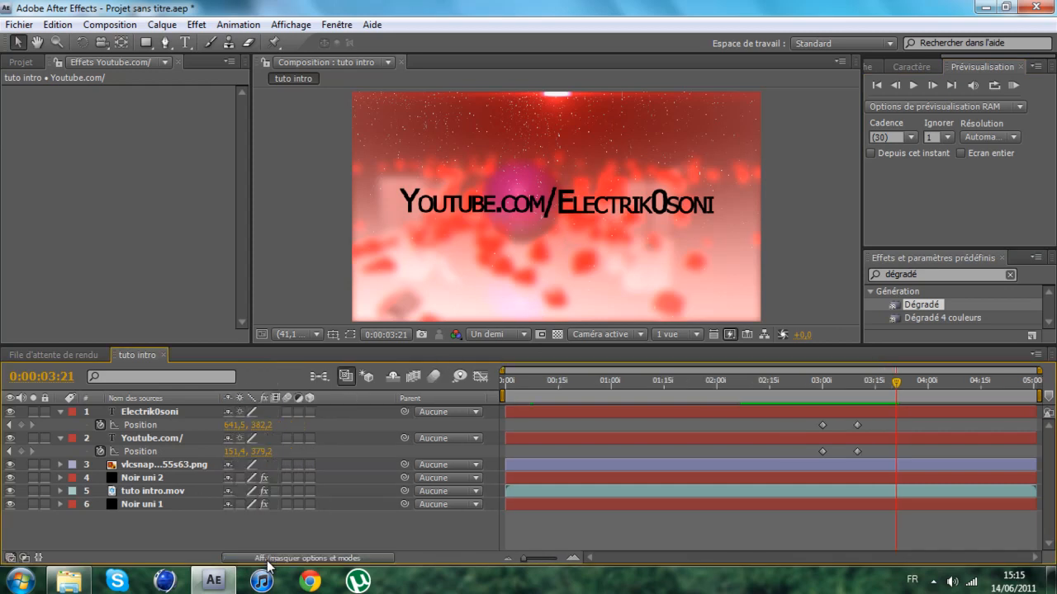
click(286, 412)
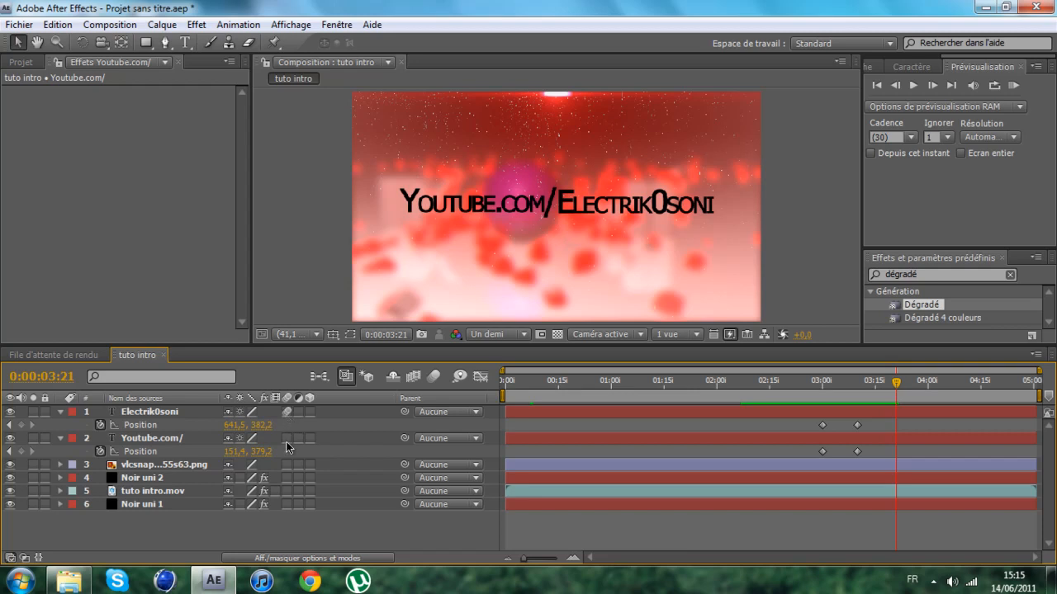
click(435, 376)
- Preview the motion-blurred text slide-in from about 0:00:02:21 and again from 0:00:02:24
click(788, 395)
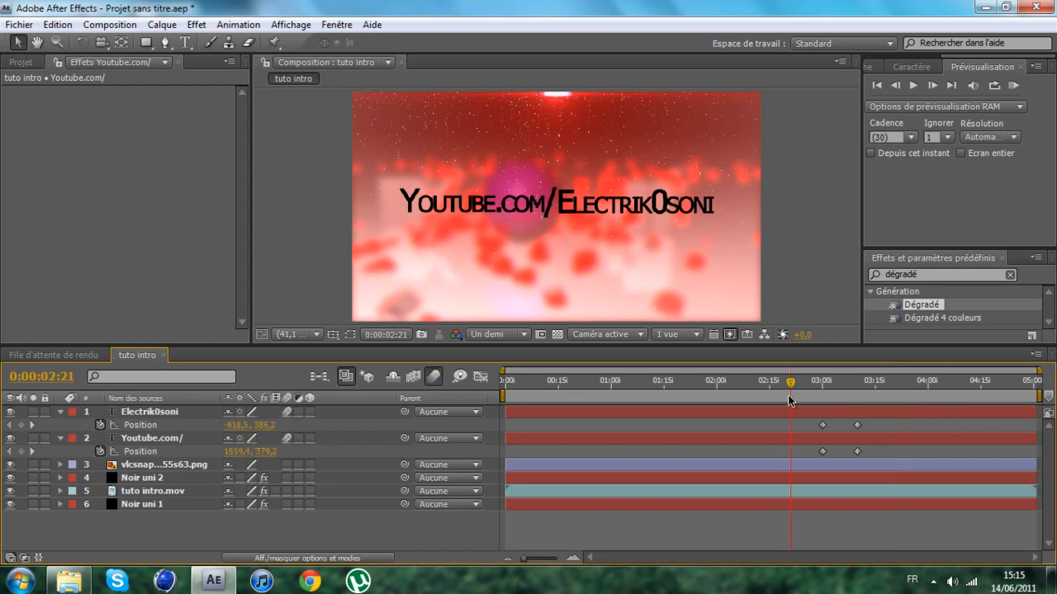
click(912, 86)
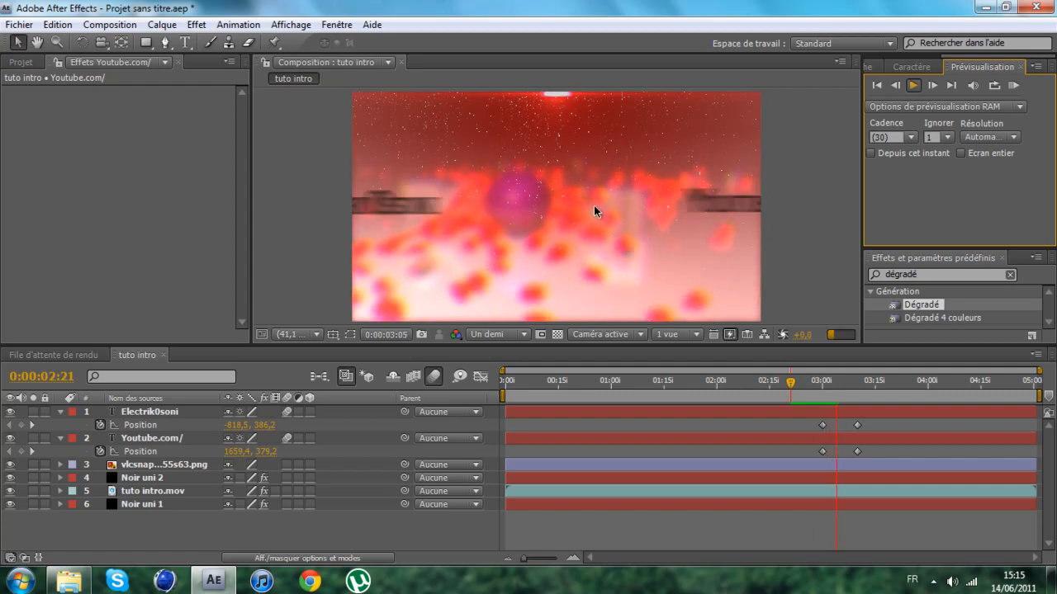
click(912, 85)
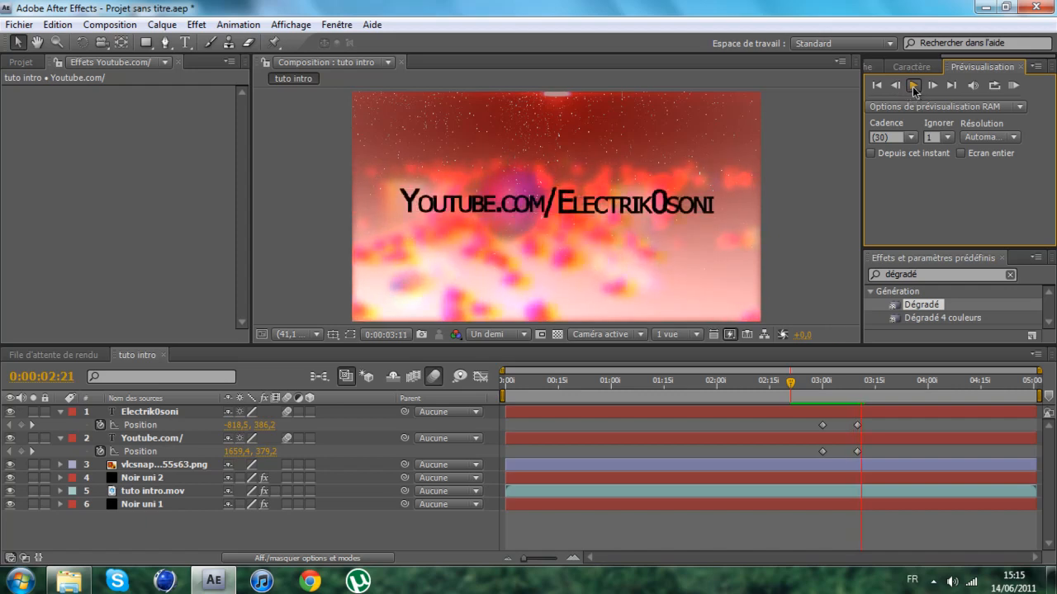
click(800, 382)
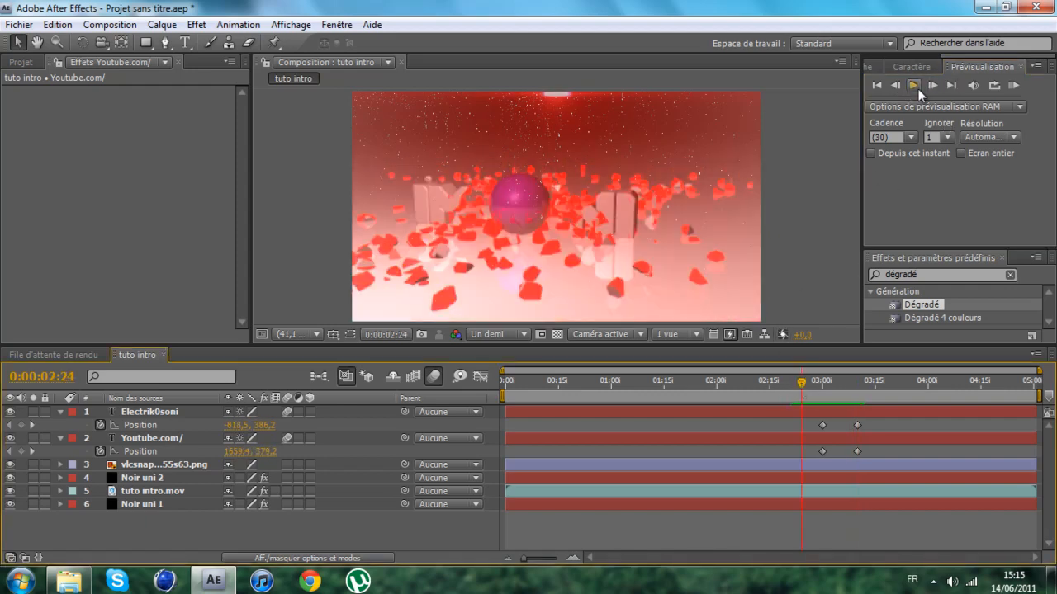
click(917, 87)
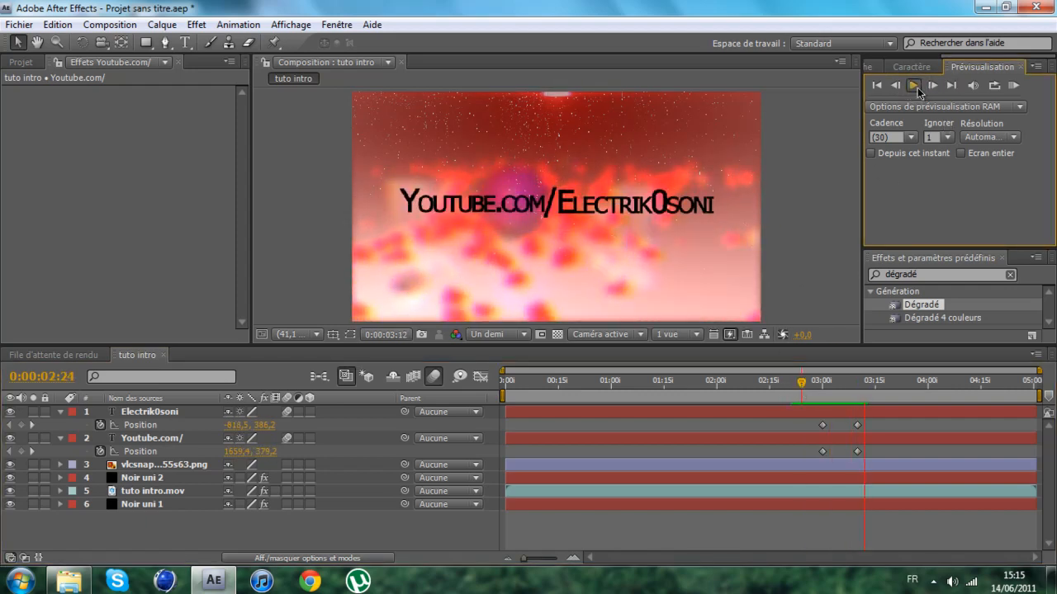
click(913, 85)
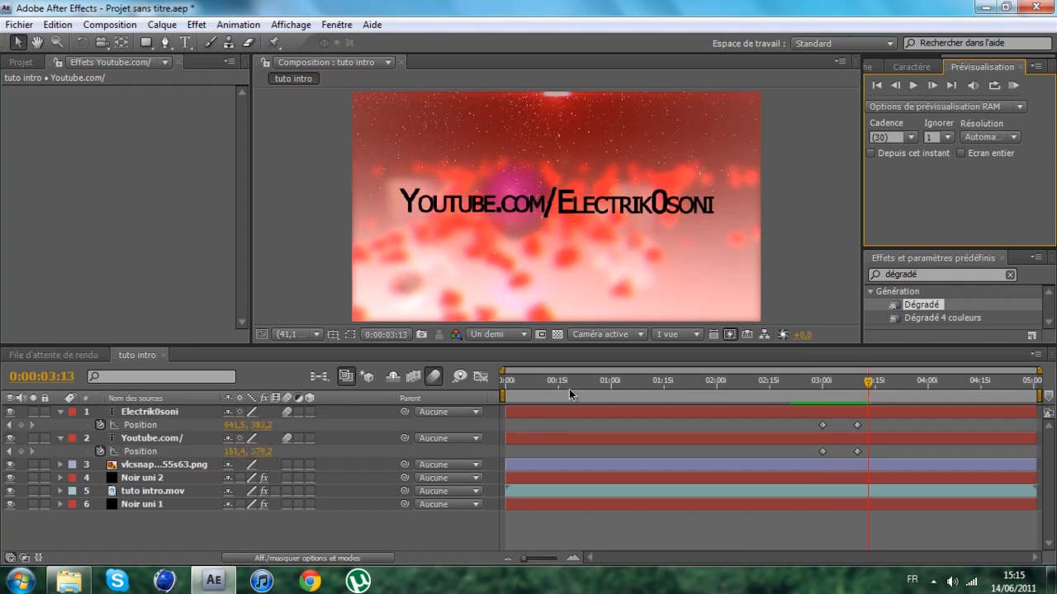
- Play the whole intro from its first frames to check the full animation, and return to 0:00:00:00
click(511, 385)
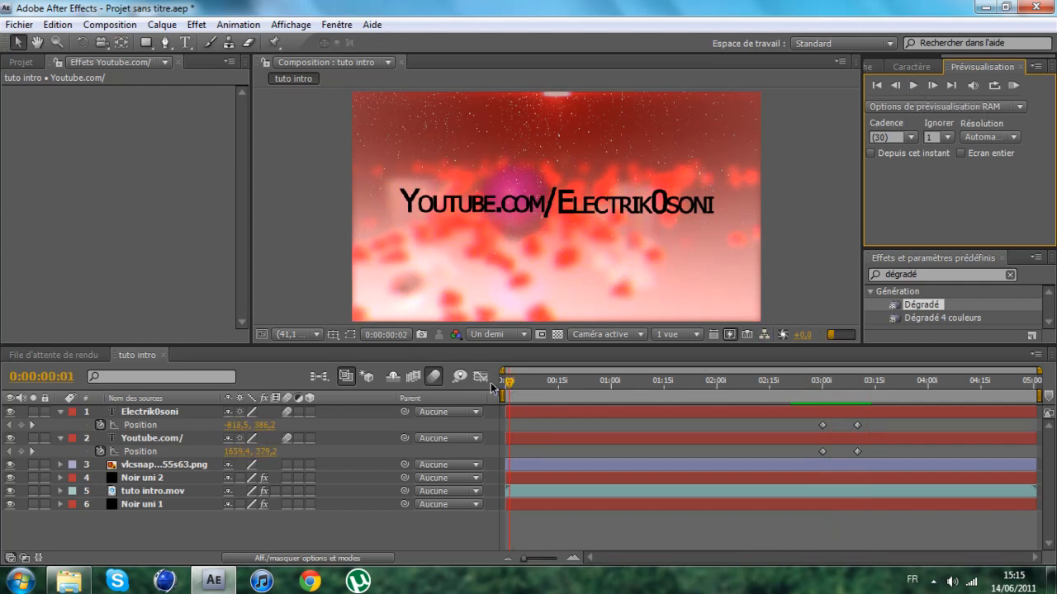
click(913, 85)
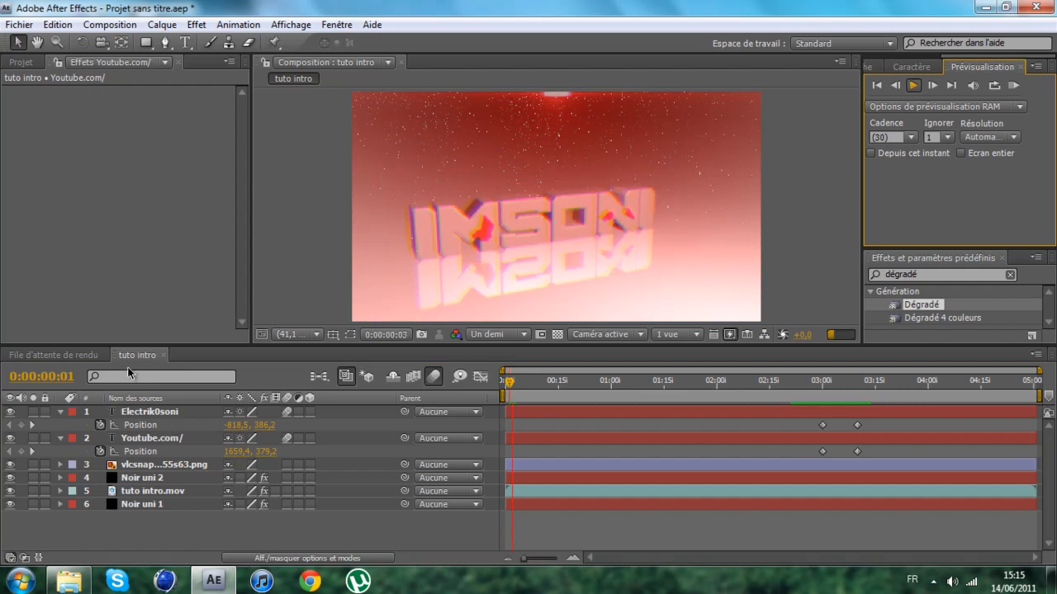
key(space)
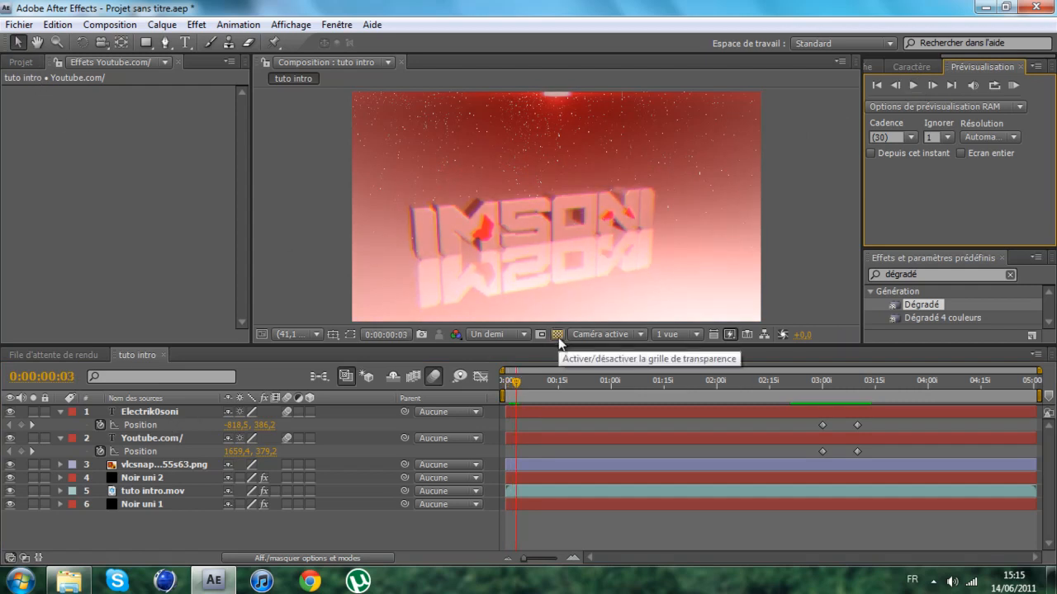
click(911, 85)
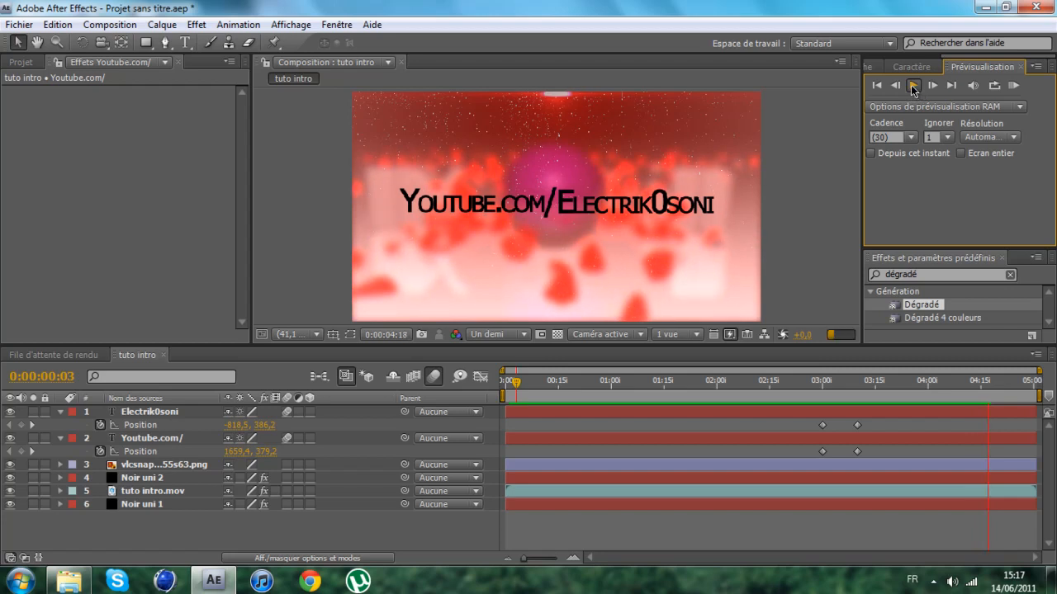
click(913, 88)
click(519, 383)
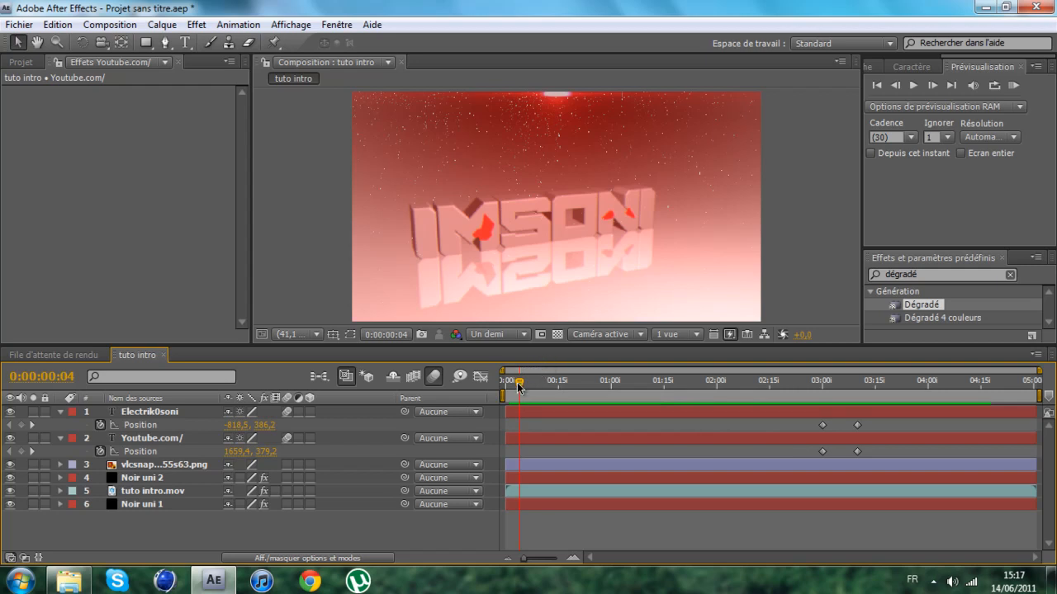
mouse_move(519, 384)
mouse_down()
mouse_move(558, 386)
mouse_move(511, 392)
mouse_up()
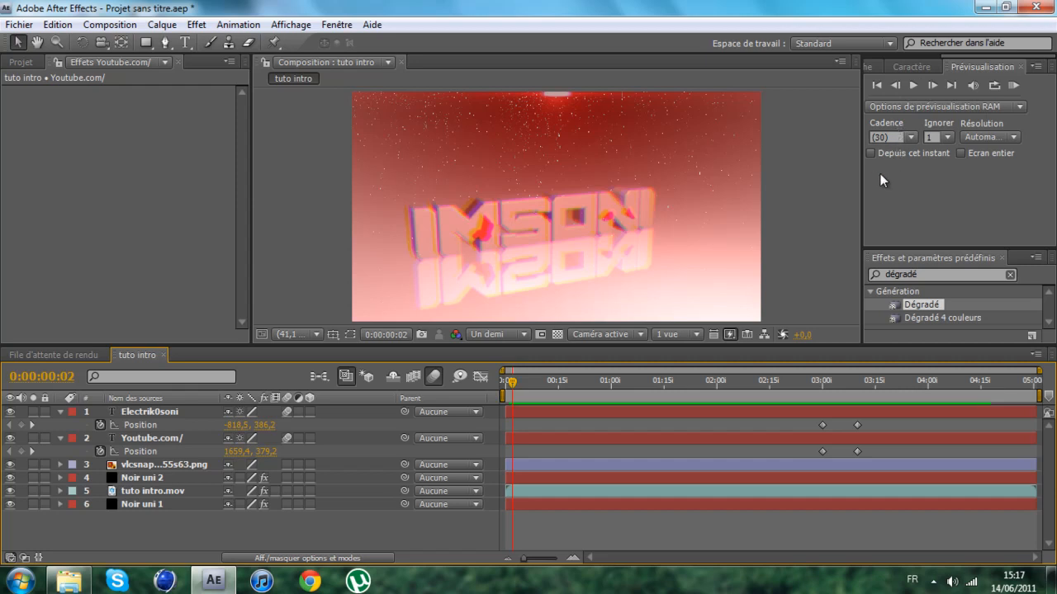
click(915, 85)
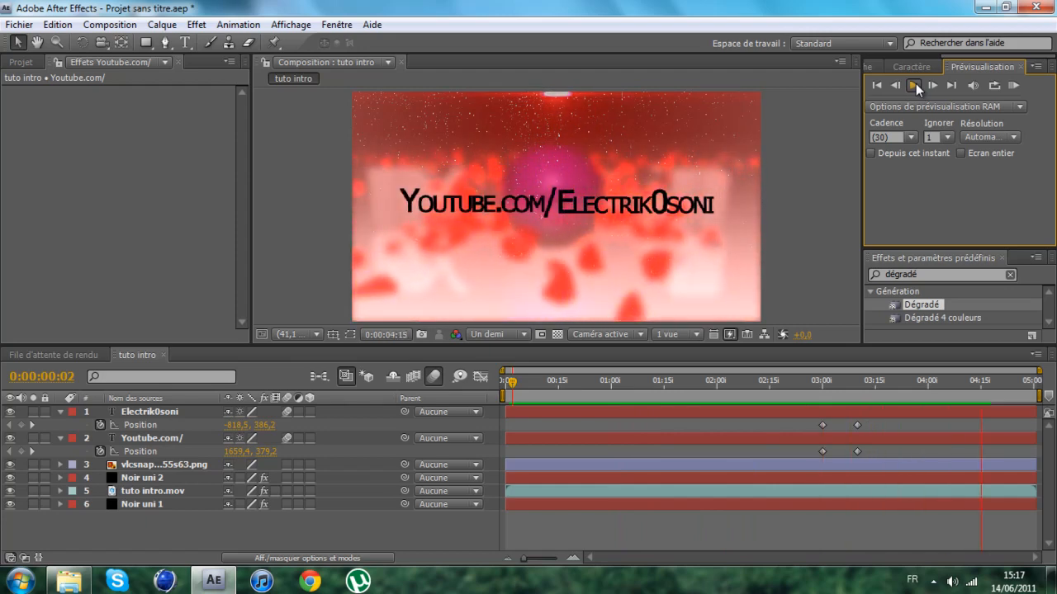
click(879, 85)
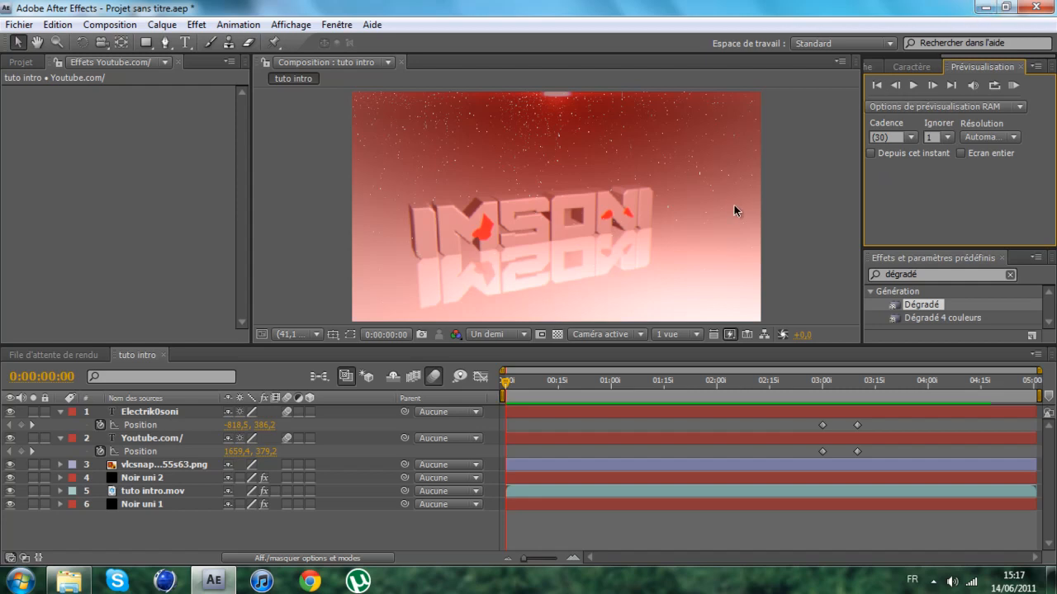
- Add the tuto intro composition to the render queue
click(21, 62)
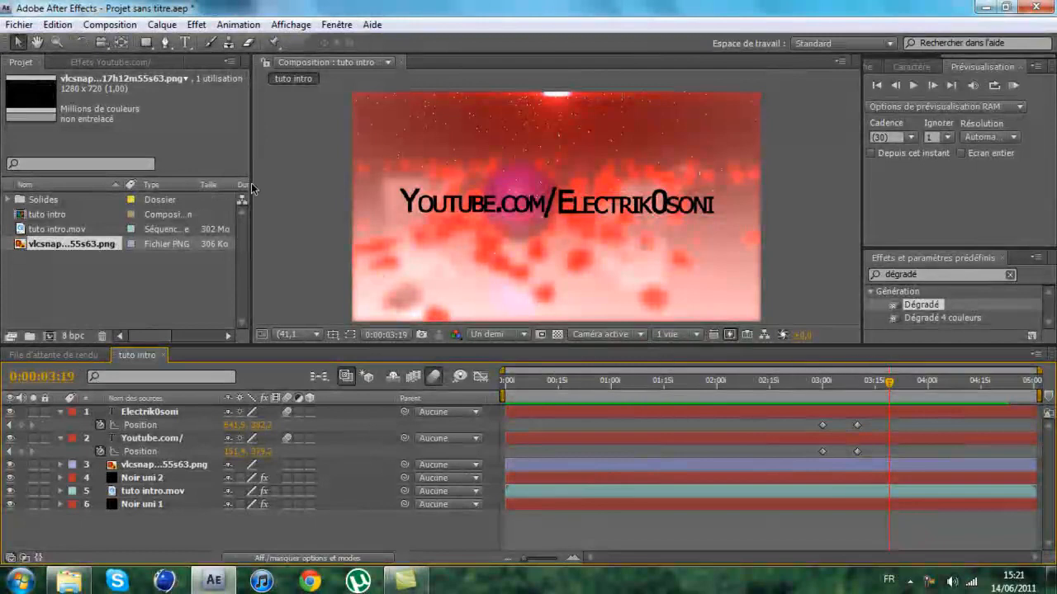
click(127, 60)
click(18, 63)
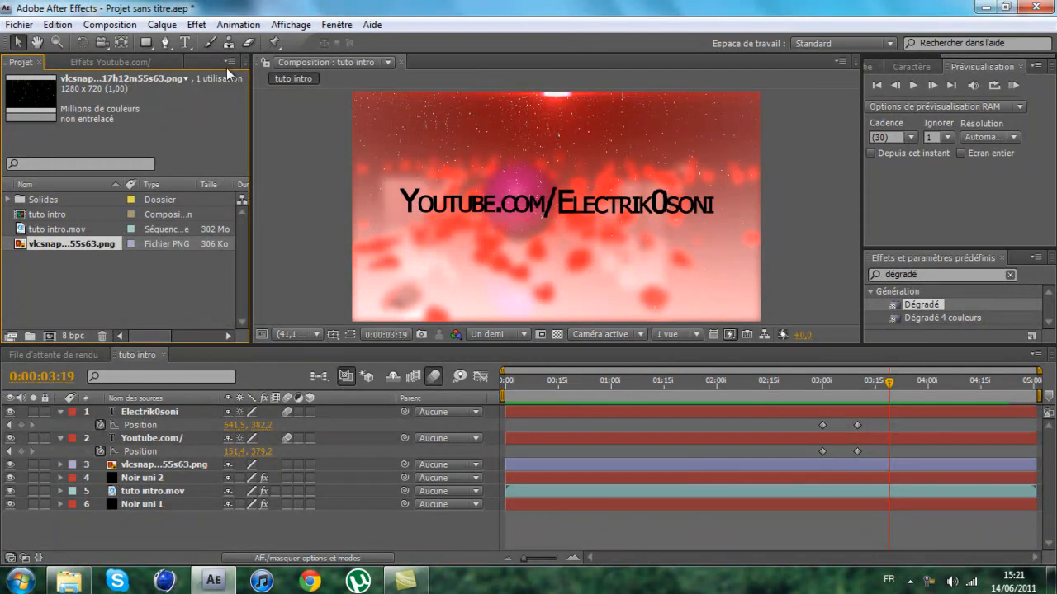
click(86, 358)
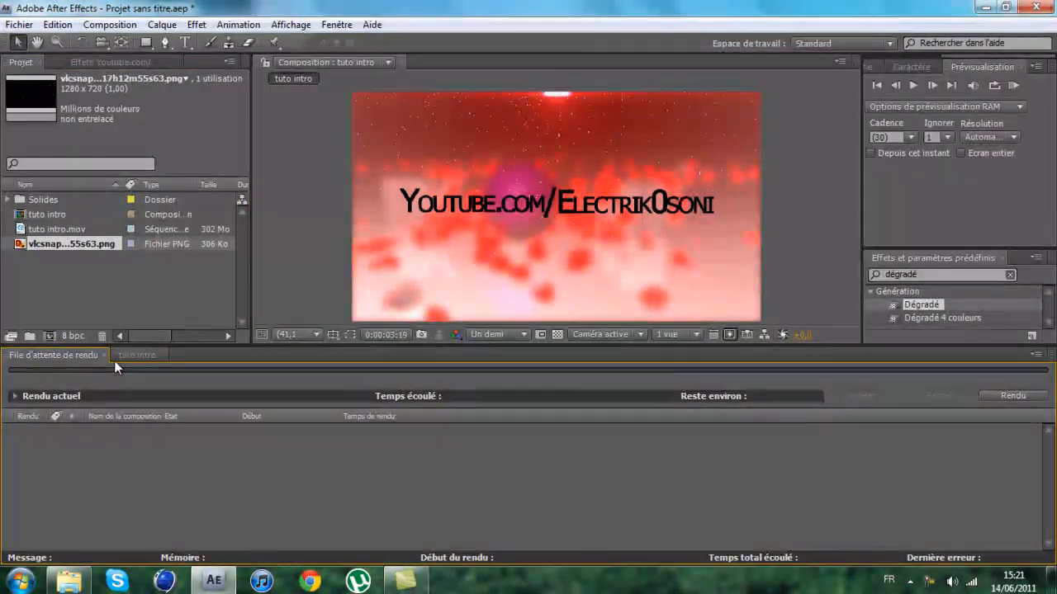
click(130, 355)
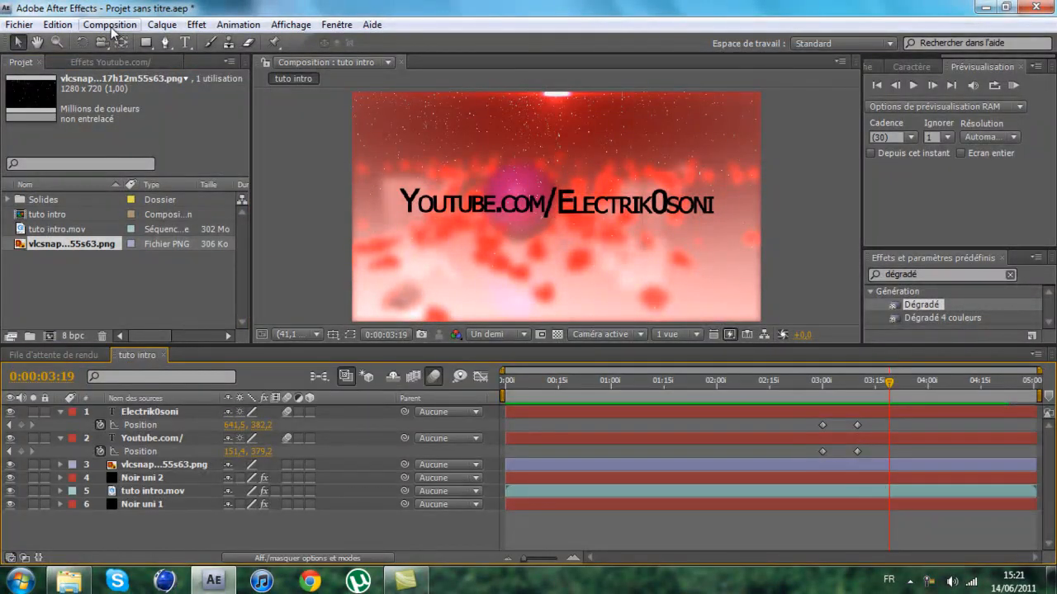
click(109, 26)
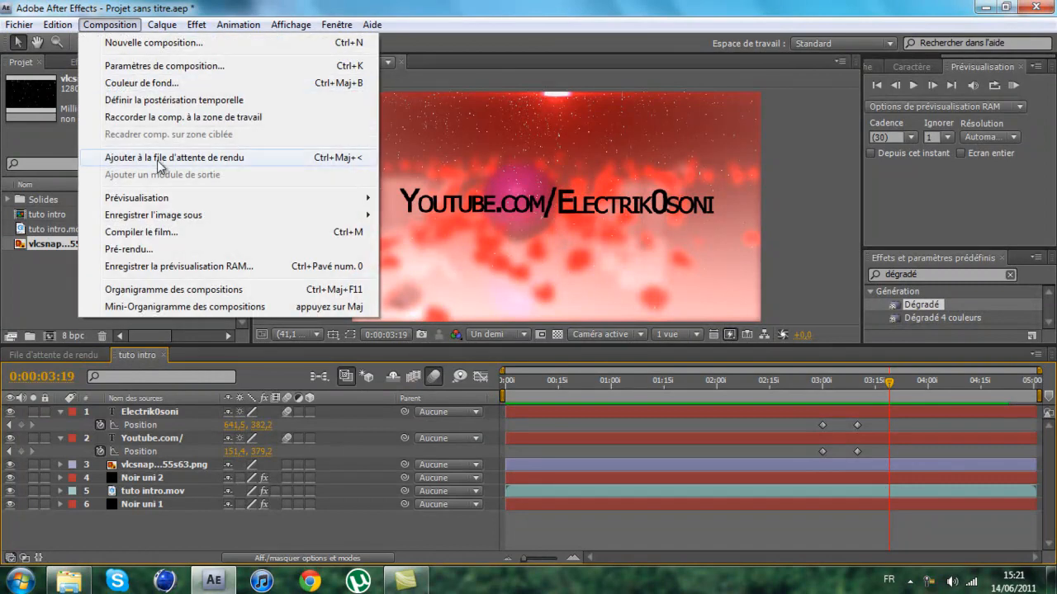
click(158, 160)
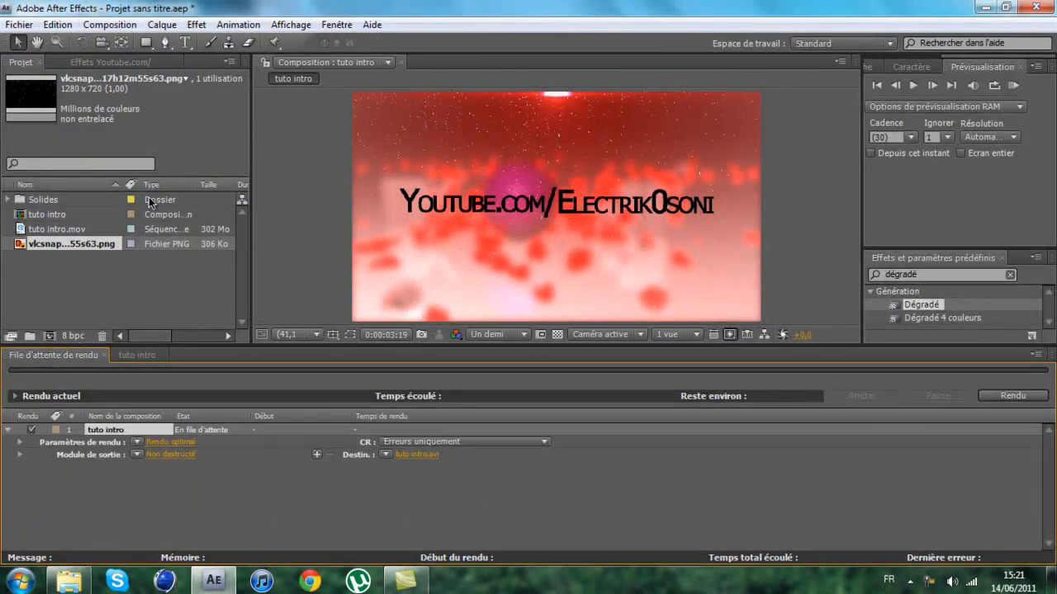
- Review and accept the Optimale quality, Intégrale resolution render settings and the uncompressed Vidéo pour Windows output module for tuto intro
click(172, 442)
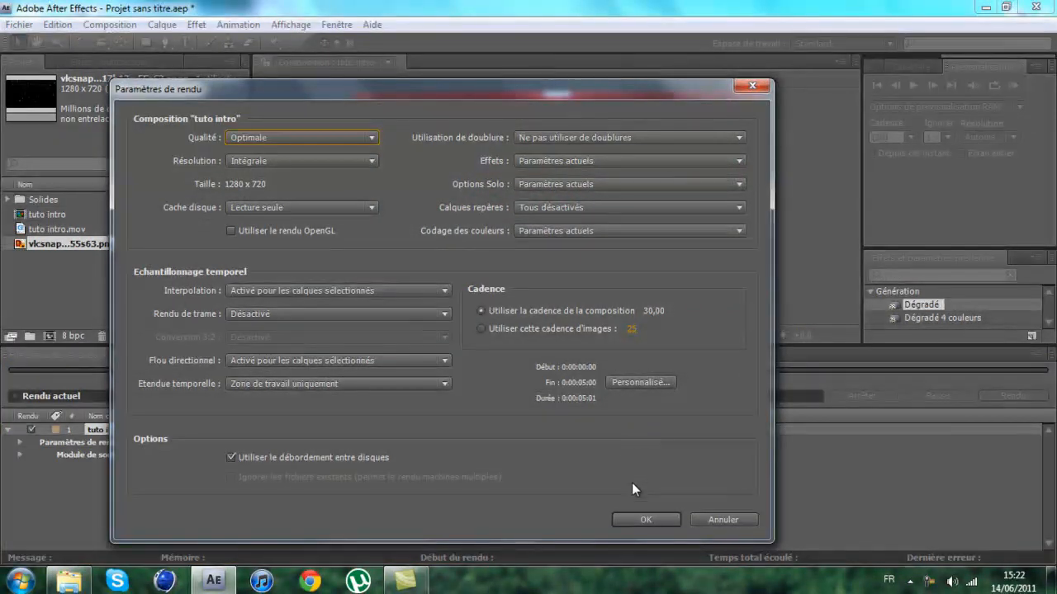
click(652, 520)
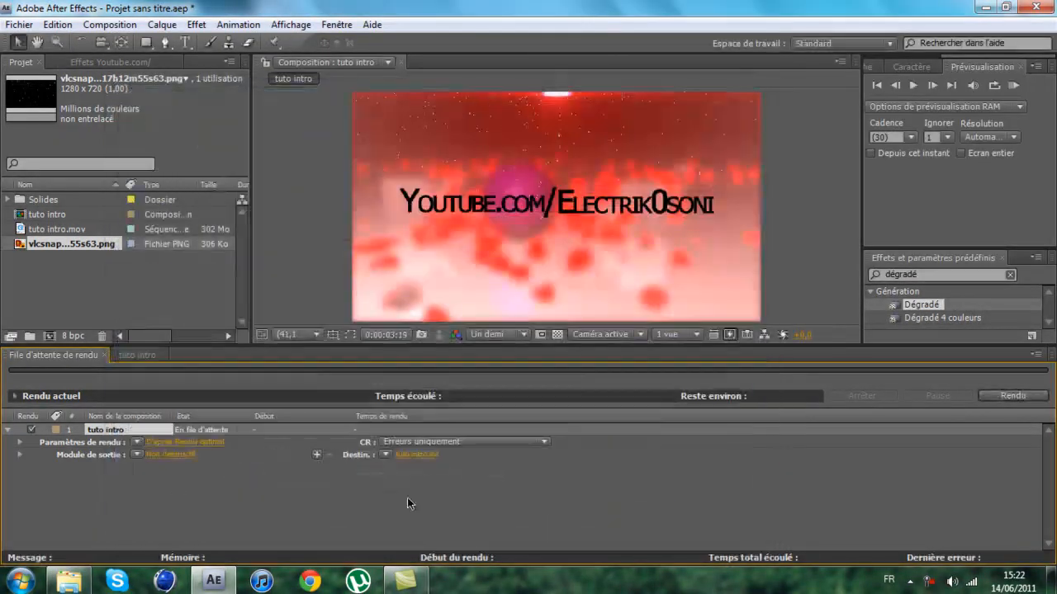
click(179, 456)
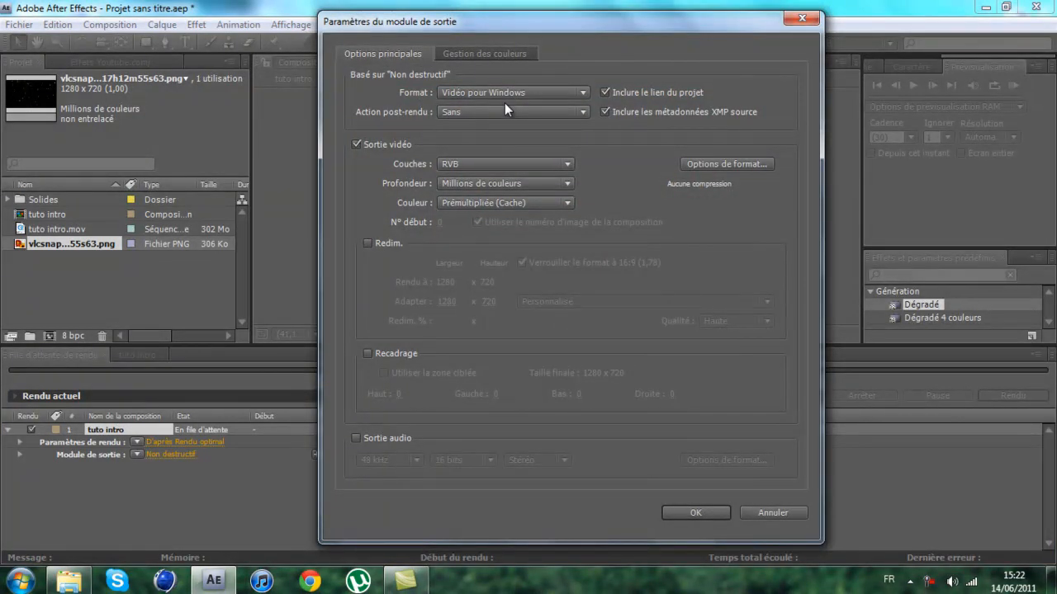
click(701, 162)
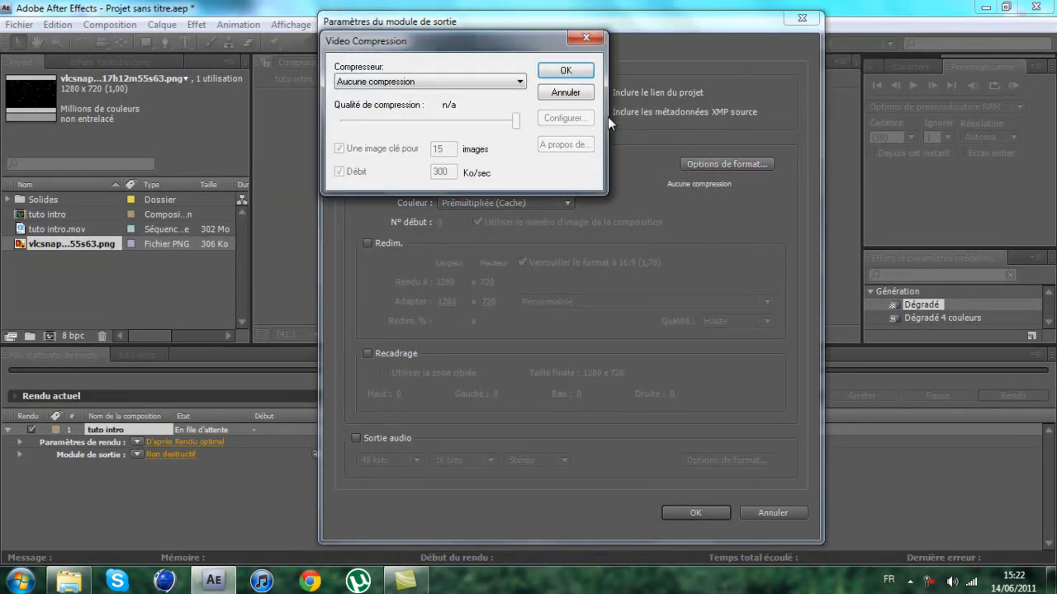
click(595, 38)
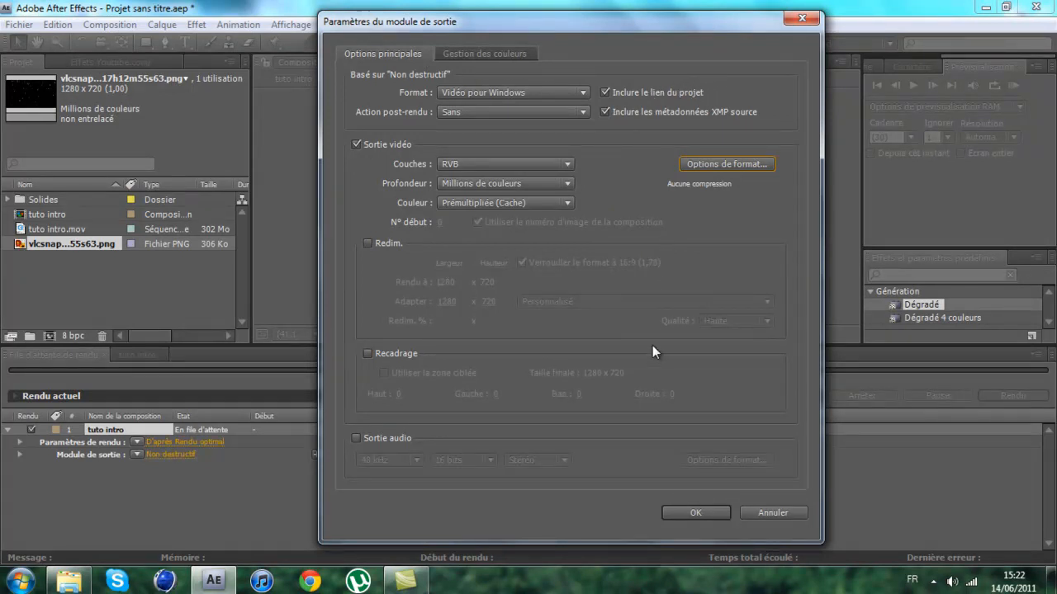
click(696, 513)
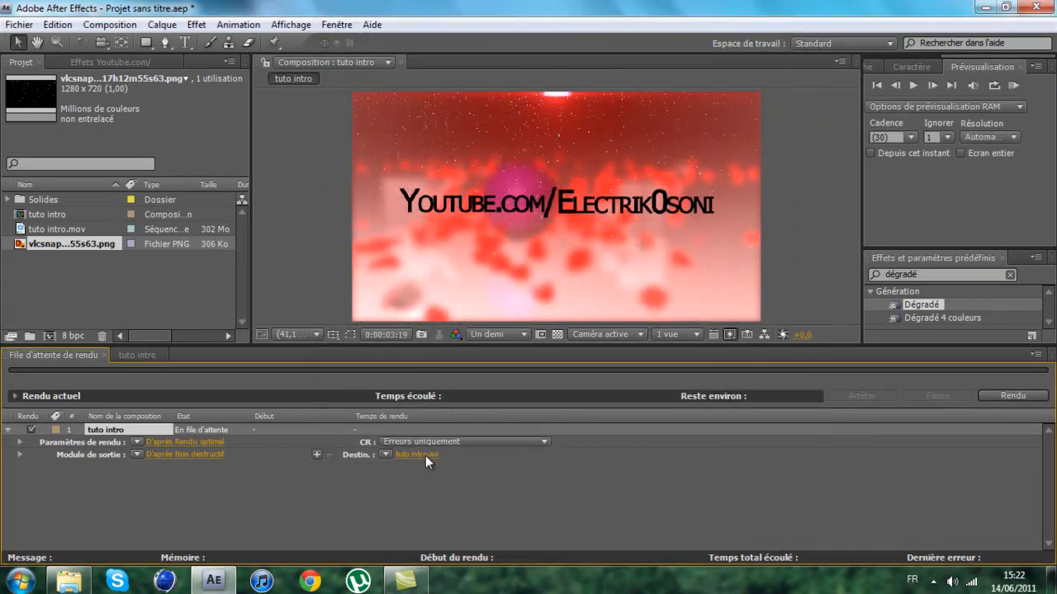
- Set the render destination to an AVI file named intro tuto on the desktop (Bureau) and start the render
click(407, 451)
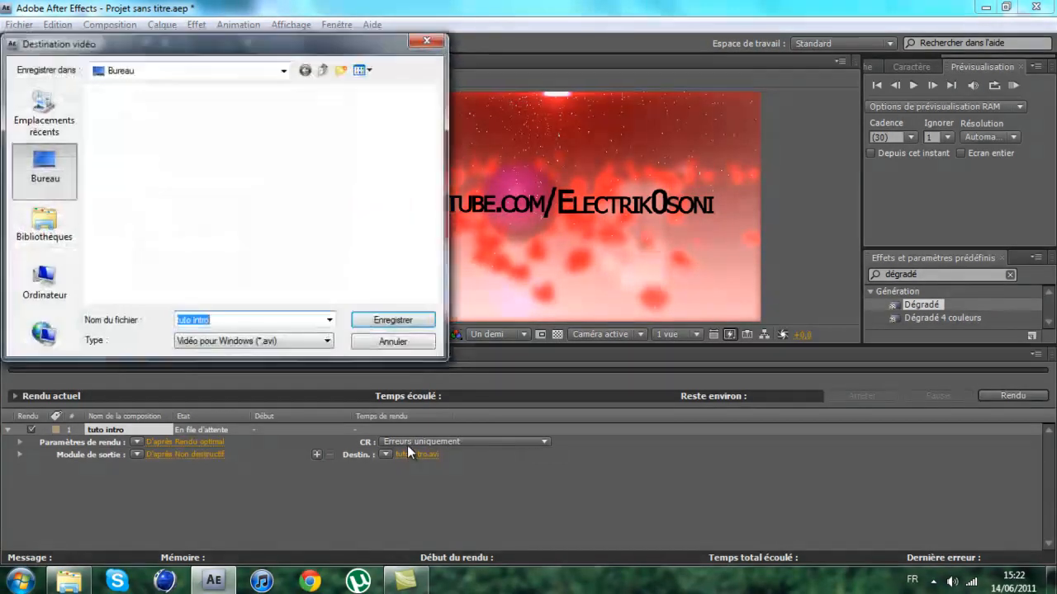
text(intro )
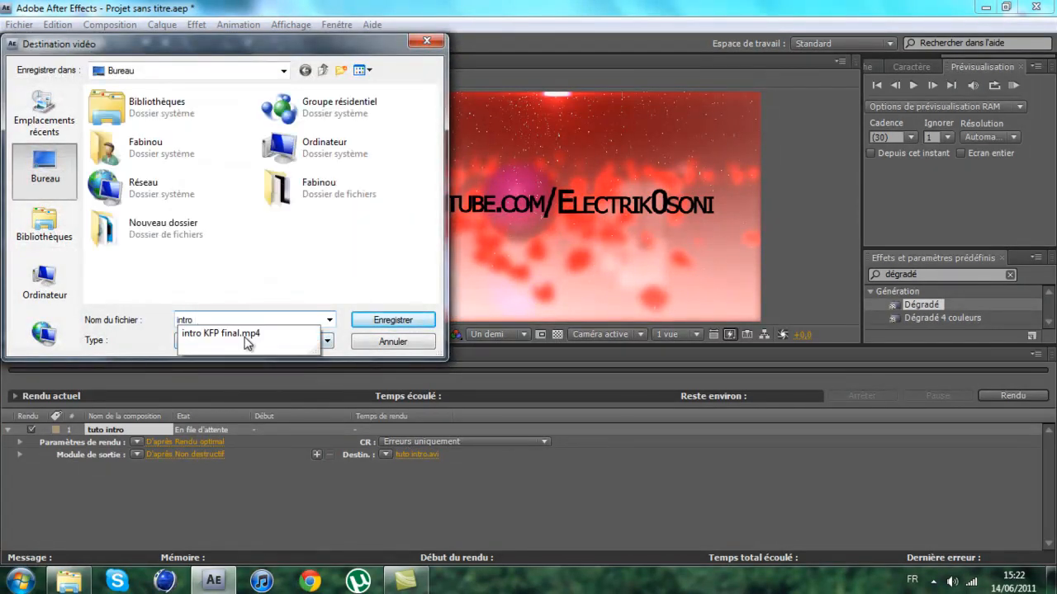
text(tuto)
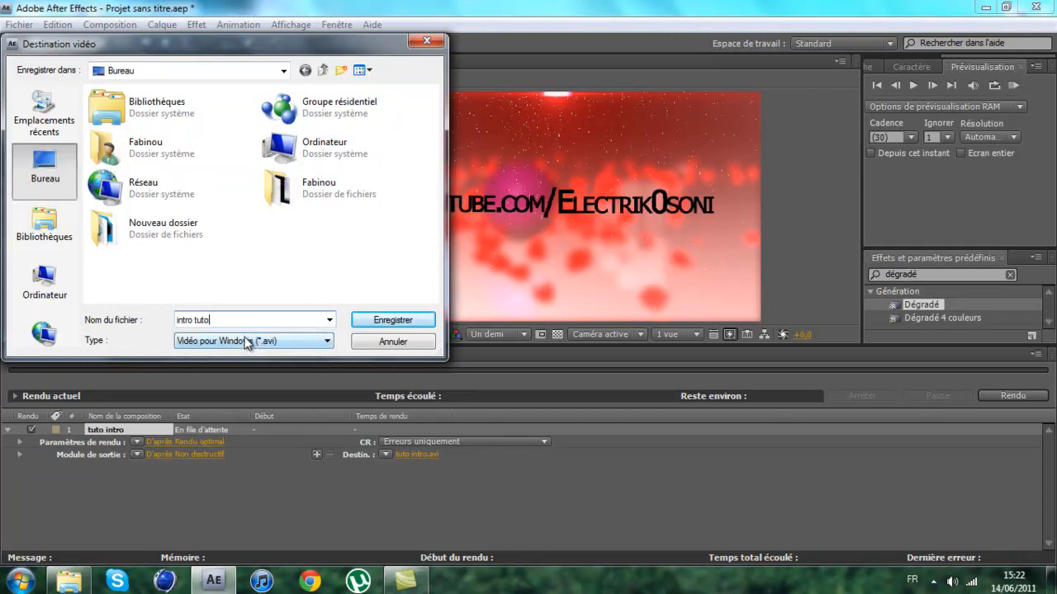
key(Return)
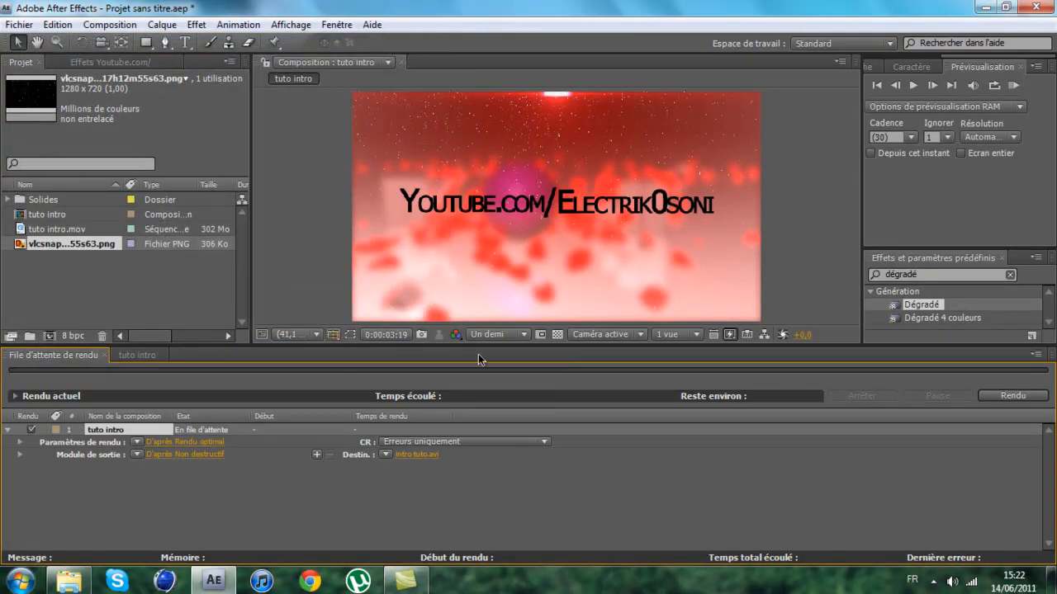
click(1027, 400)
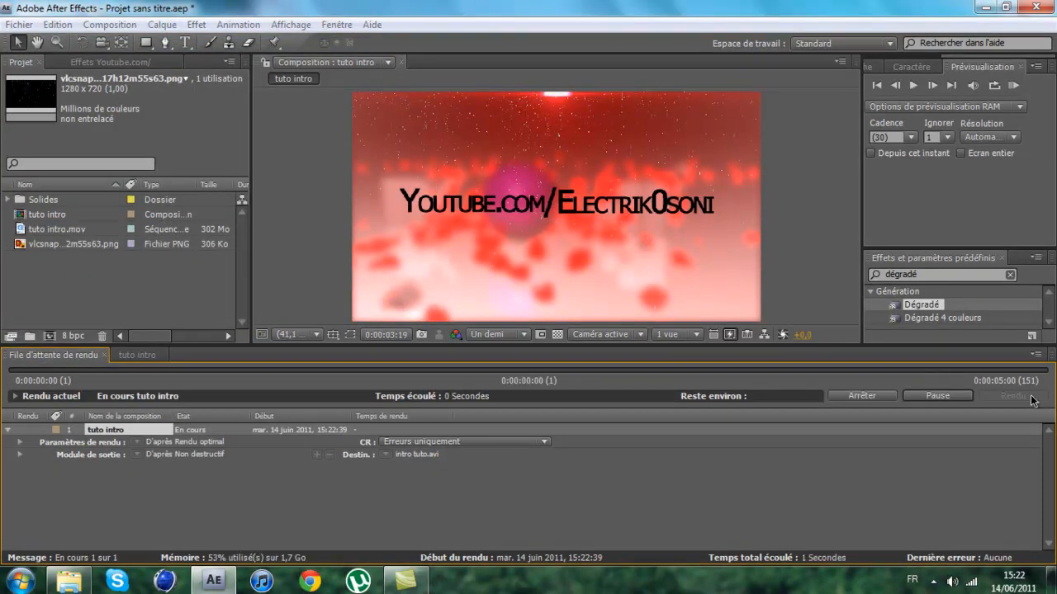